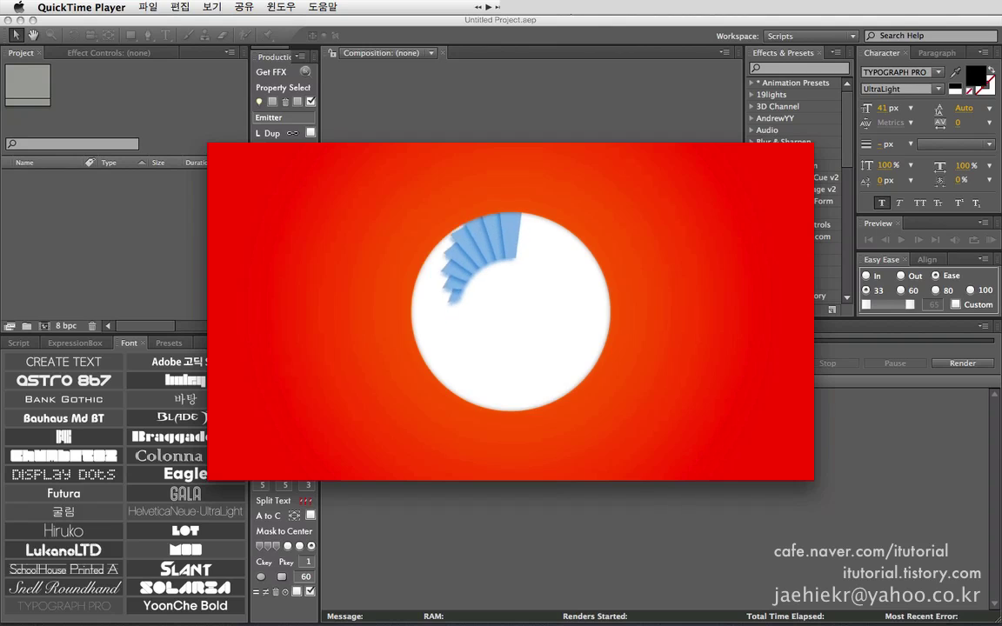
Pause the Delay Motion.mov reference clip and scrub through it to examine the circular line animation
{"action": "left_click", "coordinate": [513, 454]}
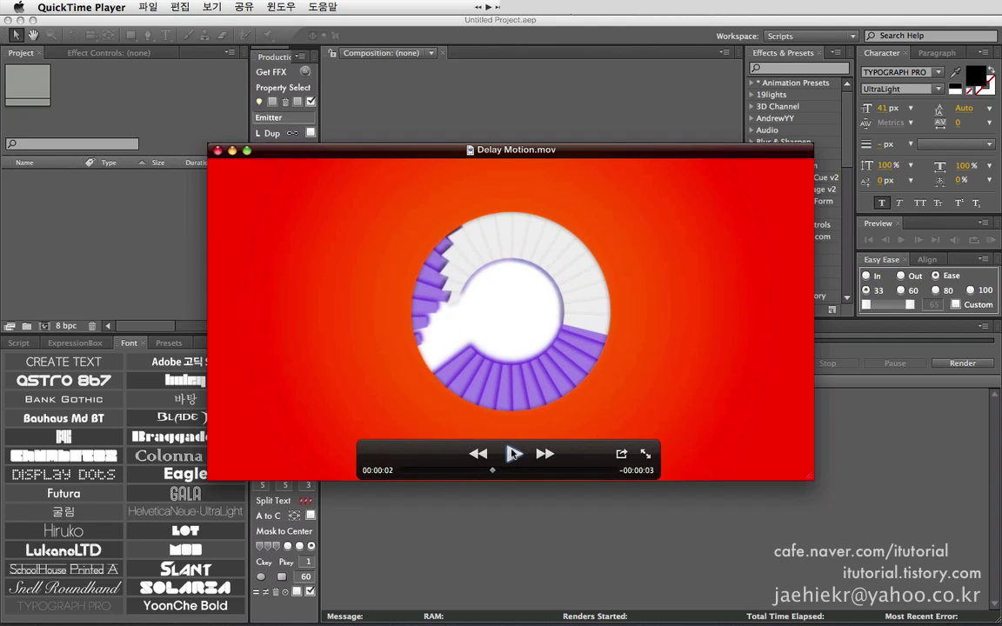
{"action": "left_click_drag", "start_coordinate": [493, 472], "coordinate": [565, 461]}
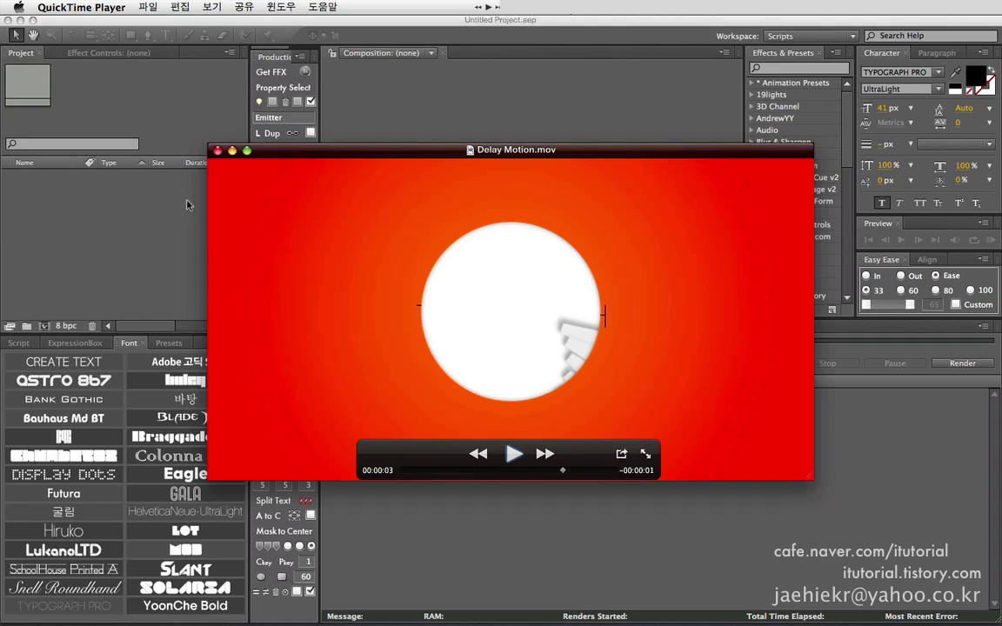
Switch to After Effects and create an 872 × 486 px composition with the NTSC D1 Widescreen Square Pixel preset and a 10-second duration
{"action": "left_click", "coordinate": [138, 207]}
{"action": "left_click", "coordinate": [43, 328]}
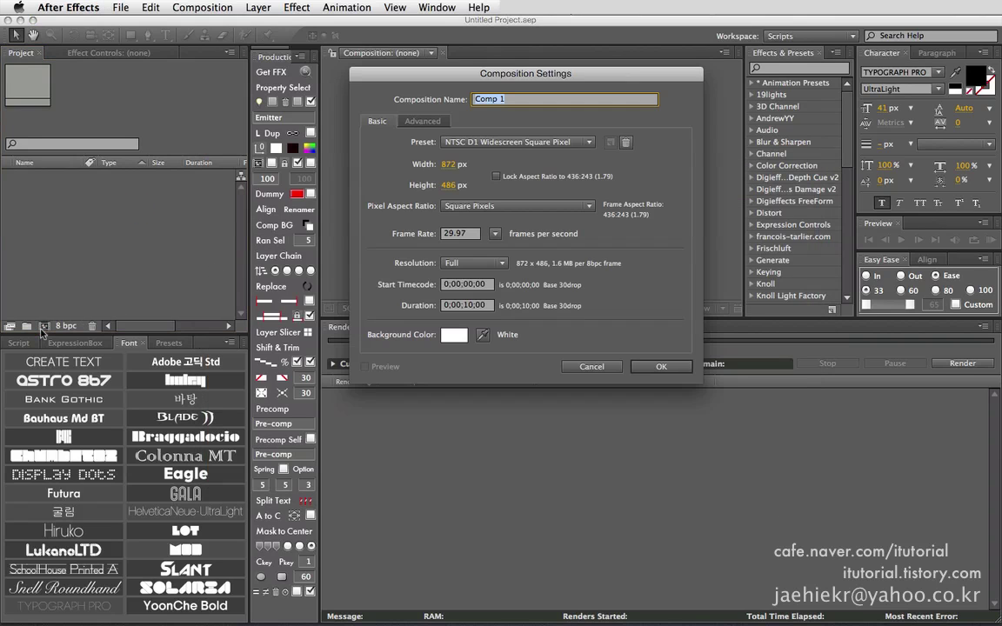
{"action": "left_click", "coordinate": [653, 369]}
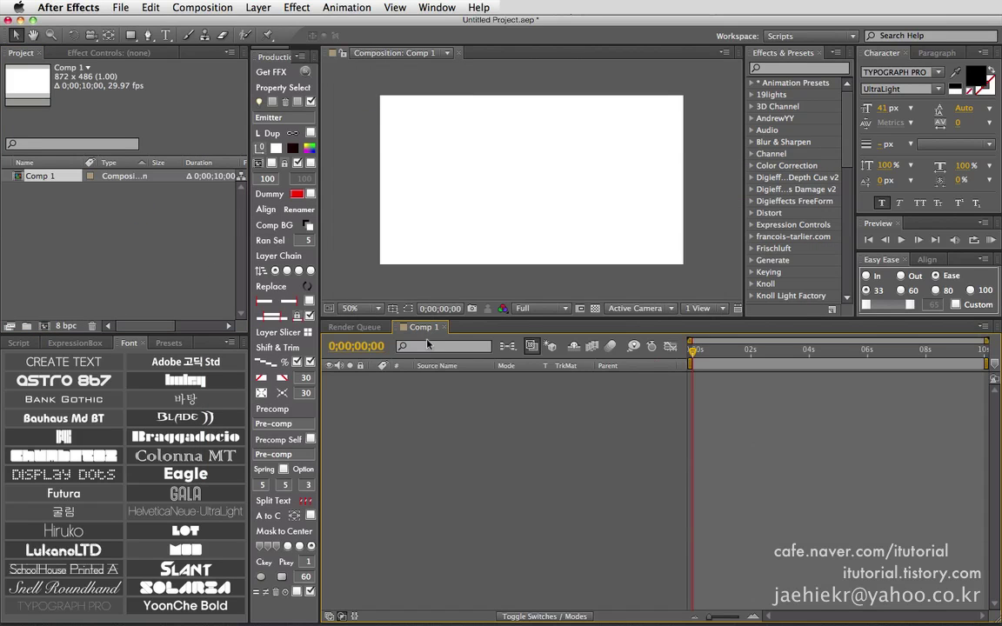
Rename the new composition as Final
{"action": "double_click", "coordinate": [41, 178]}
{"action": "left_click", "coordinate": [53, 177]}
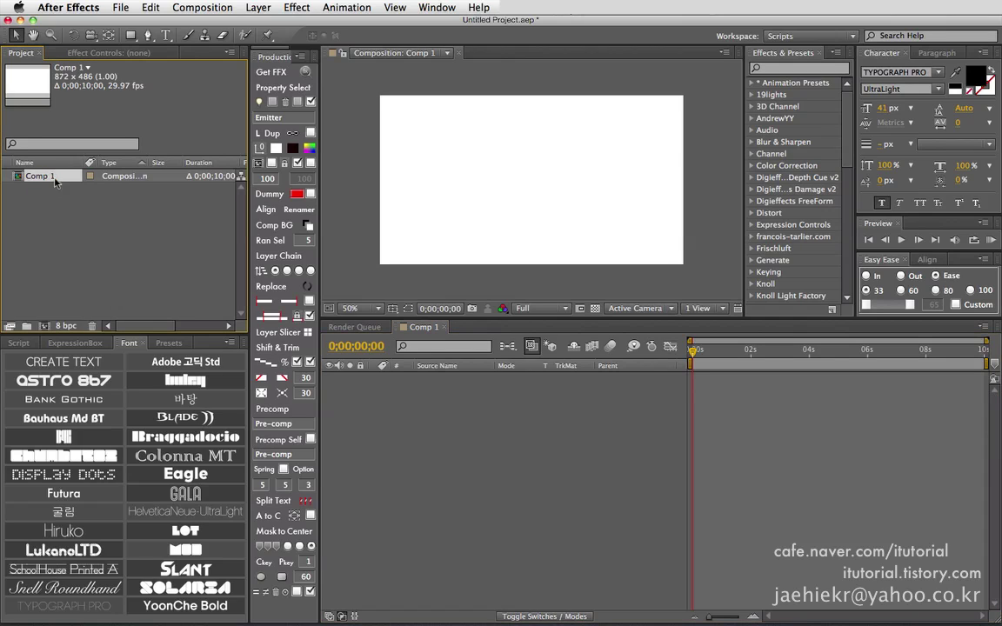
{"action": "key", "text": "Return"}
{"action": "type", "text": "Final"}
{"action": "key", "text": "Return"}
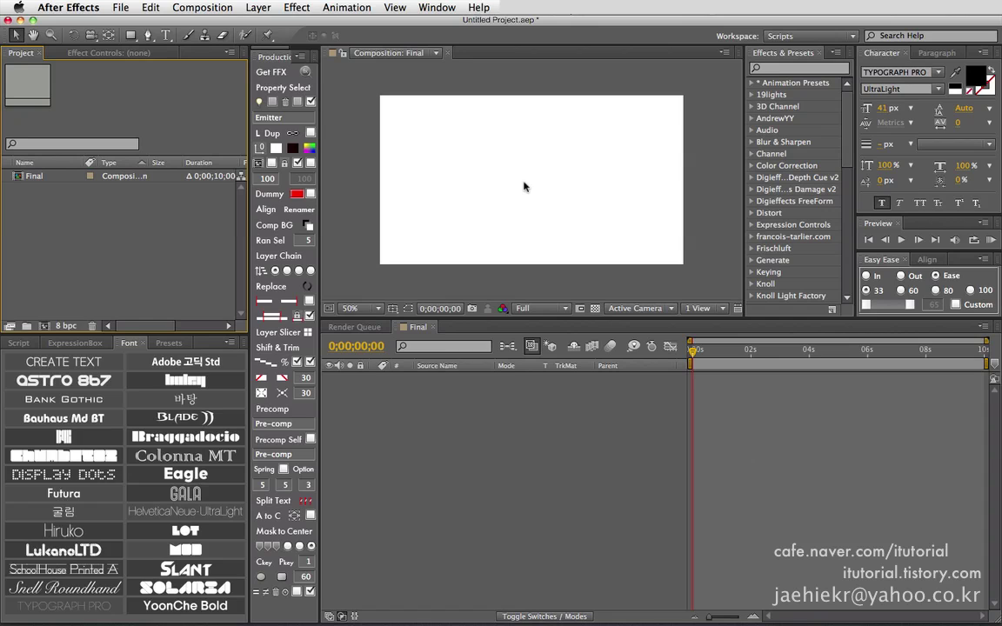
Create a second composition named line, 40 px wide and 100 px high, with an orange background (FFA304)
{"action": "left_click", "coordinate": [43, 326]}
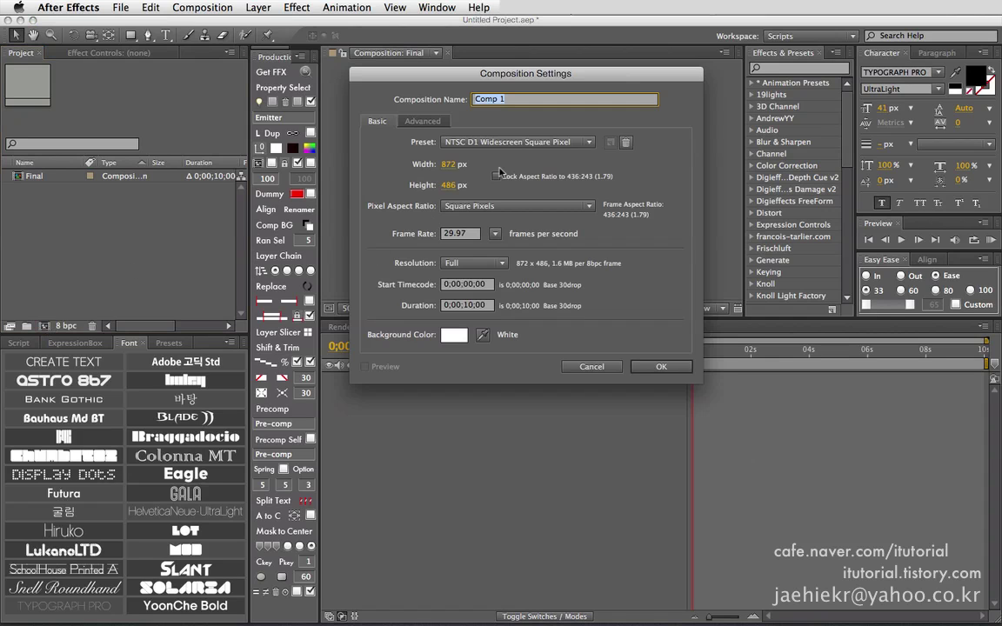
{"action": "left_click_drag", "start_coordinate": [484, 73], "coordinate": [452, 125]}
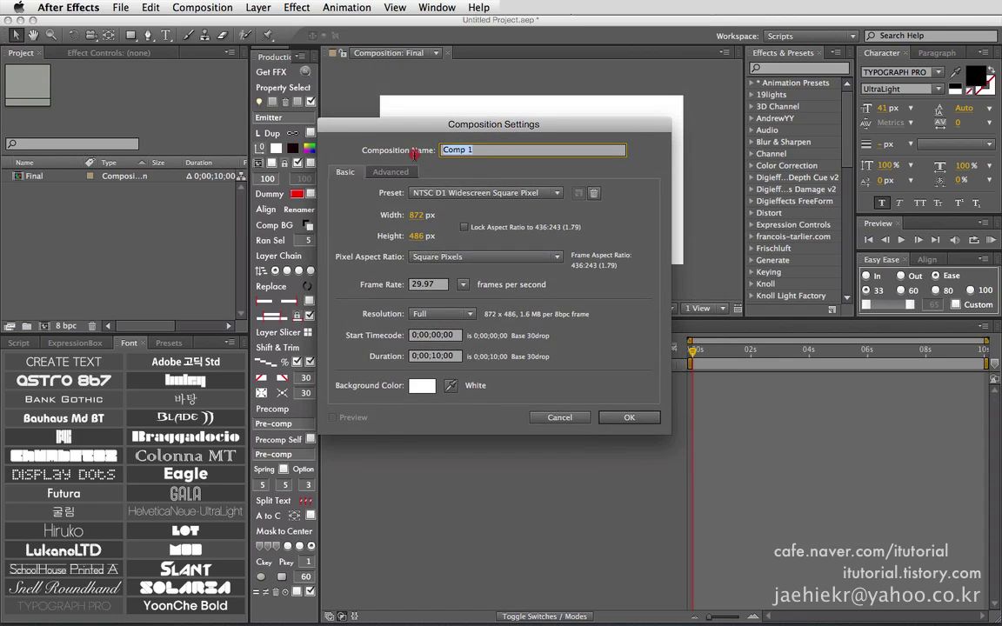
{"action": "key", "text": "BackSpace"}
{"action": "key", "text": "Tab"}
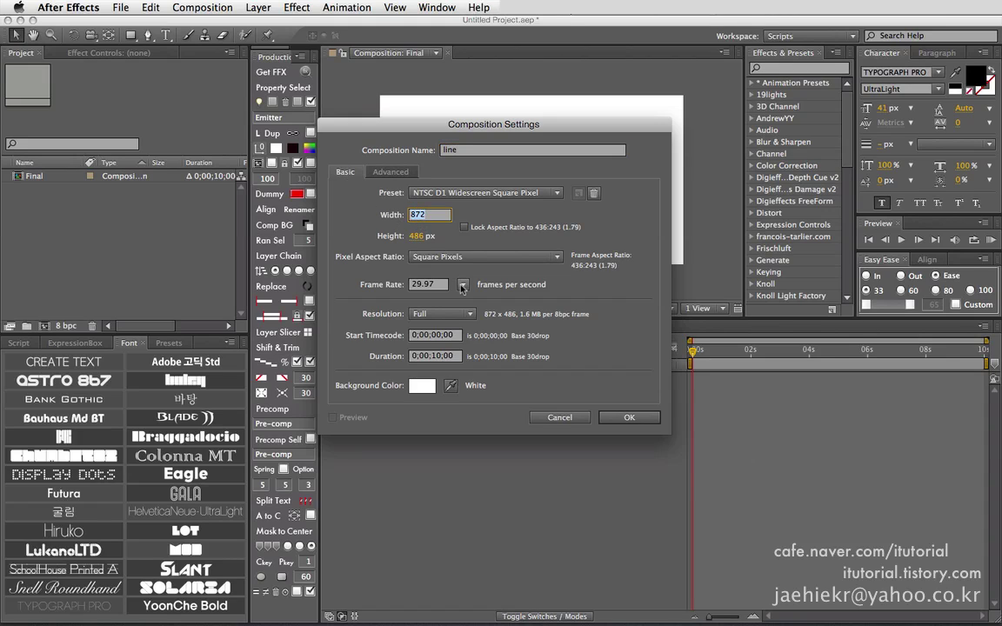
{"action": "type", "text": "40"}
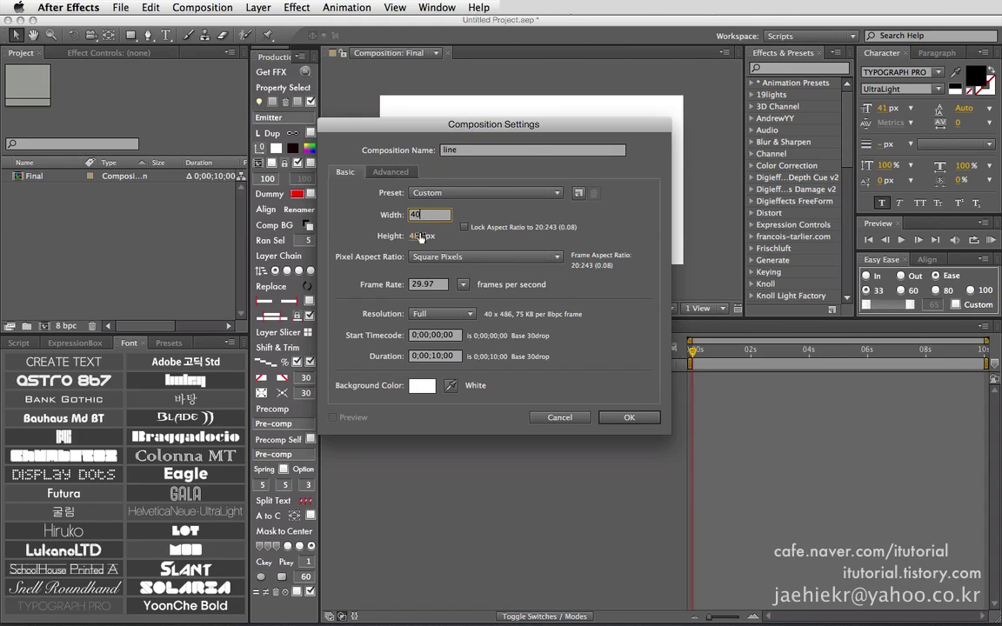
{"action": "key", "text": "Tab"}
{"action": "type", "text": "100"}
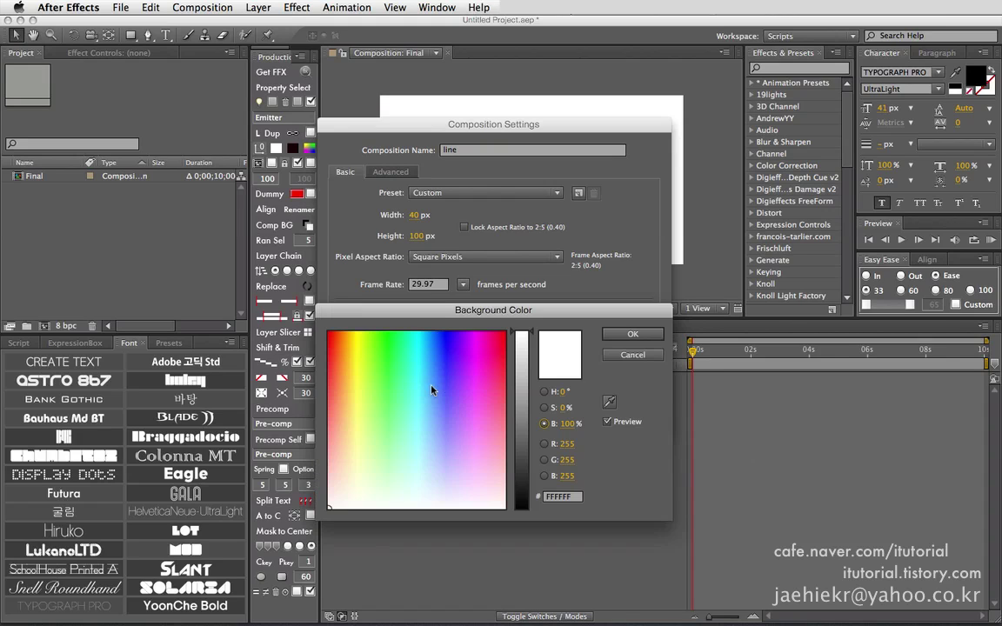
{"action": "left_click", "coordinate": [421, 385]}
{"action": "left_click_drag", "start_coordinate": [358, 337], "coordinate": [346, 334]}
{"action": "left_click", "coordinate": [632, 334]}
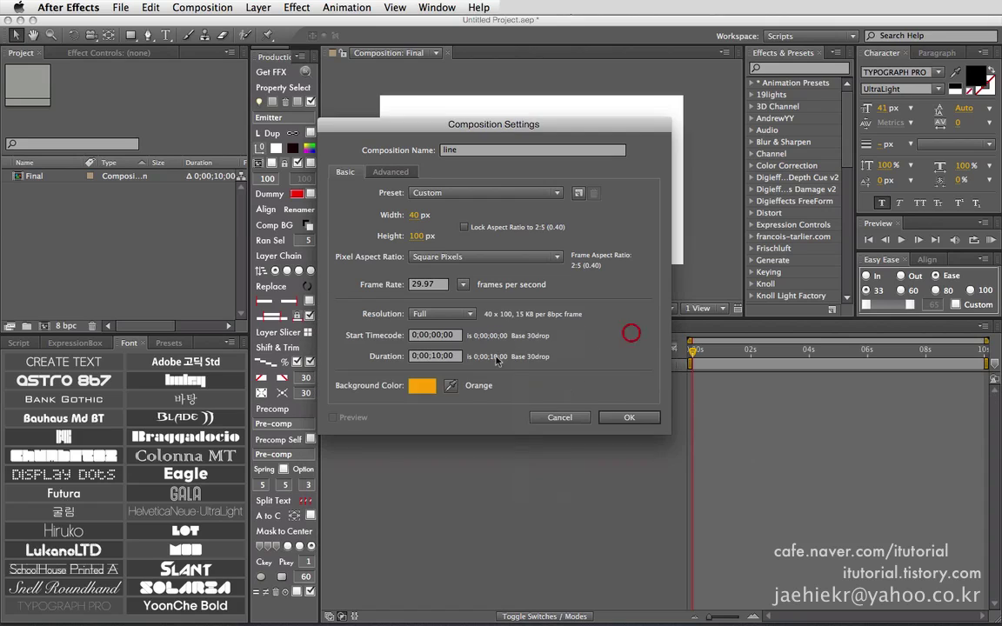
{"action": "left_click", "coordinate": [623, 416]}
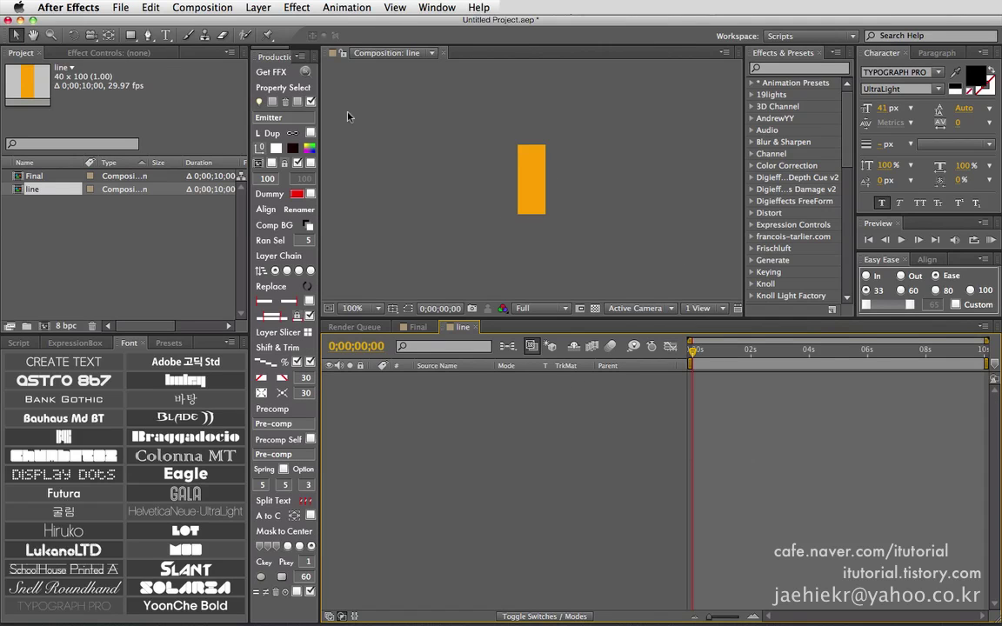
Change the background color of the line composition to black
{"action": "left_click", "coordinate": [203, 8]}
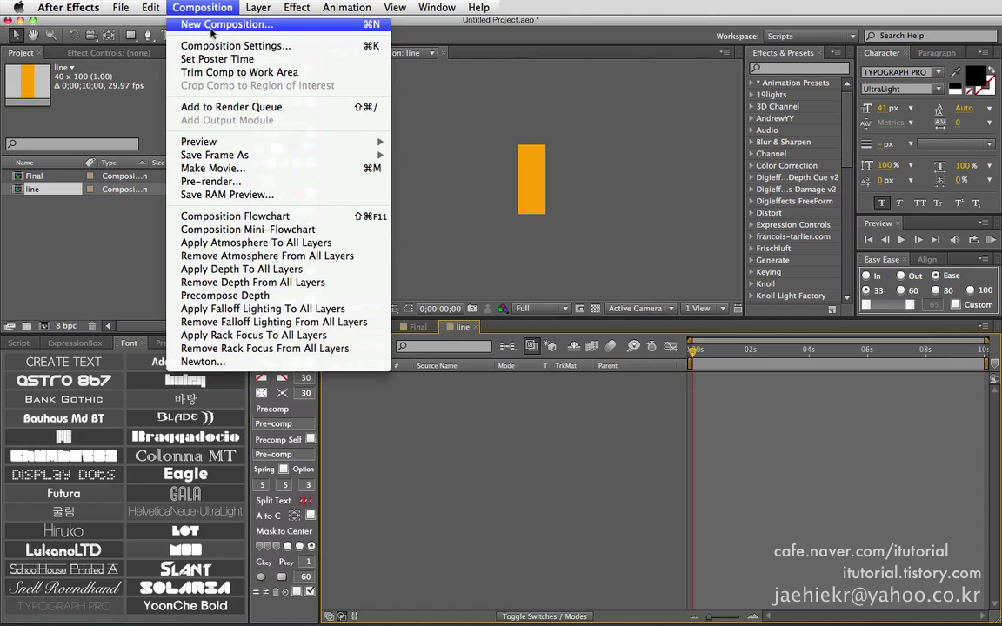
{"action": "left_click", "coordinate": [212, 43]}
{"action": "left_click", "coordinate": [421, 447]}
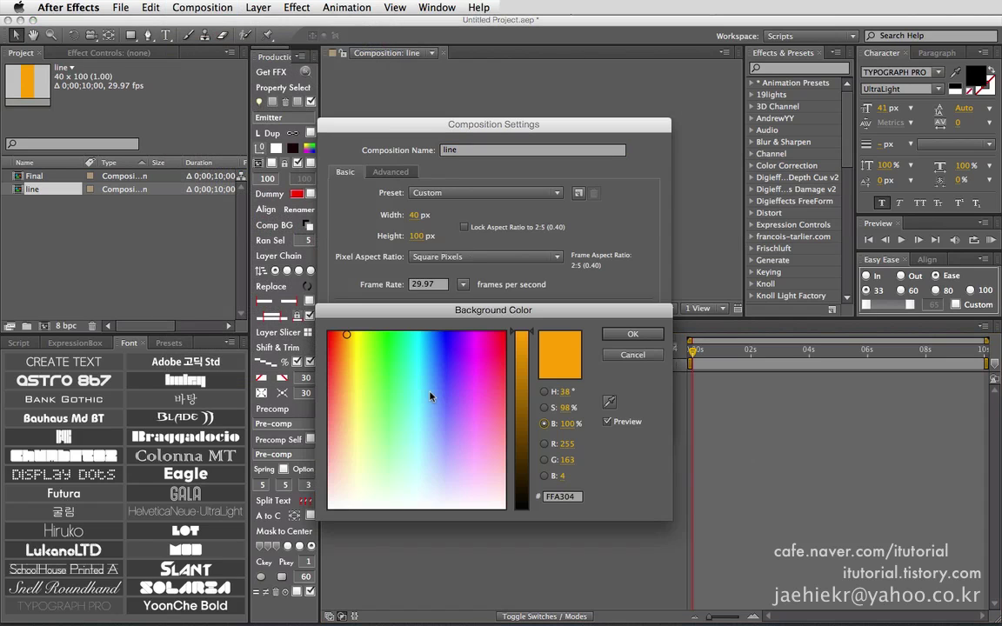
{"action": "left_click_drag", "start_coordinate": [357, 388], "coordinate": [317, 555]}
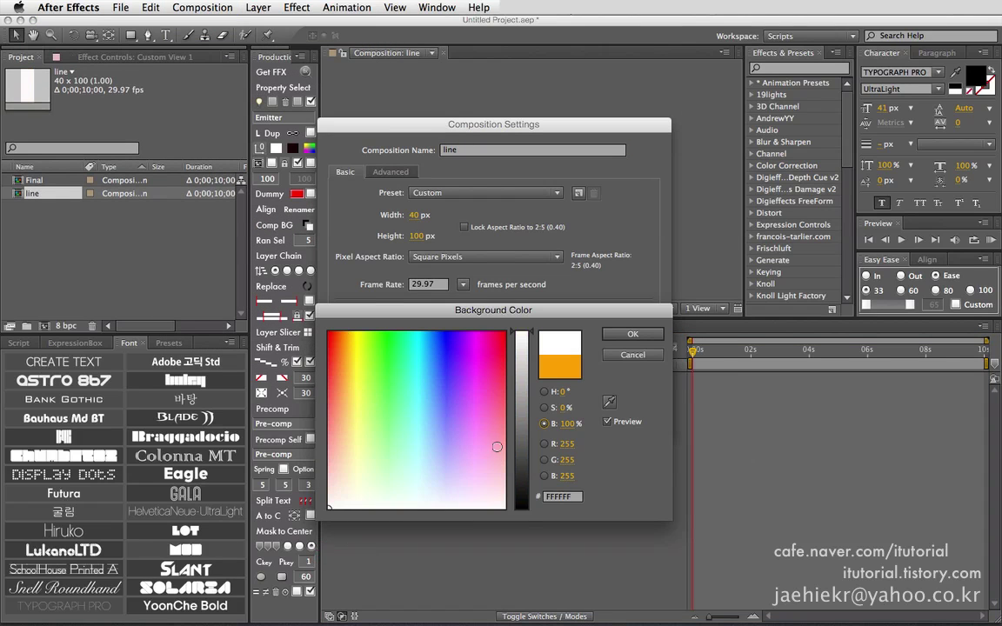
{"action": "left_click_drag", "start_coordinate": [522, 443], "coordinate": [522, 508]}
{"action": "left_click", "coordinate": [632, 334]}
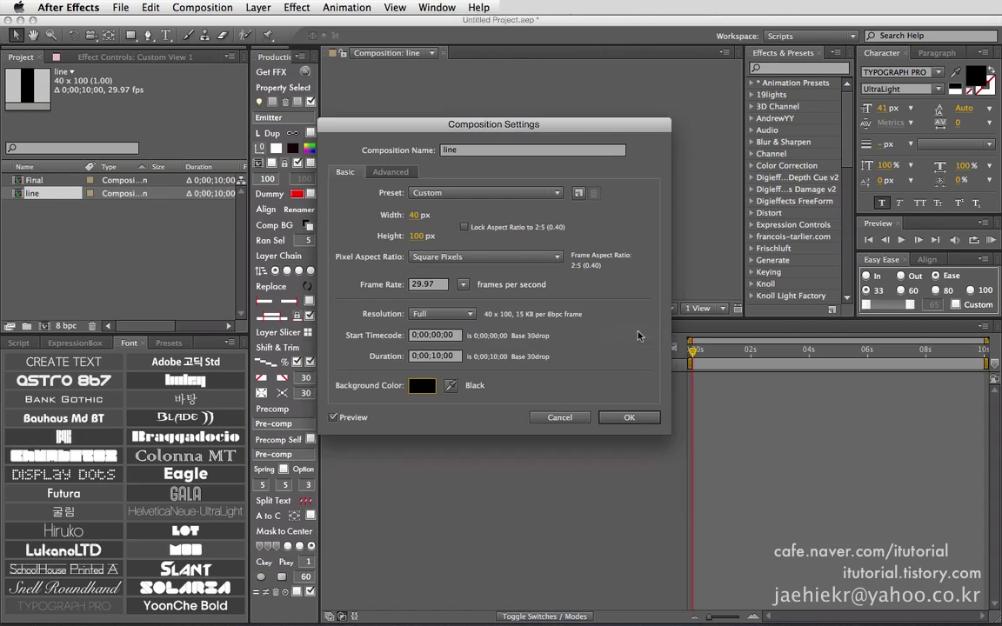
{"action": "left_click", "coordinate": [629, 417]}
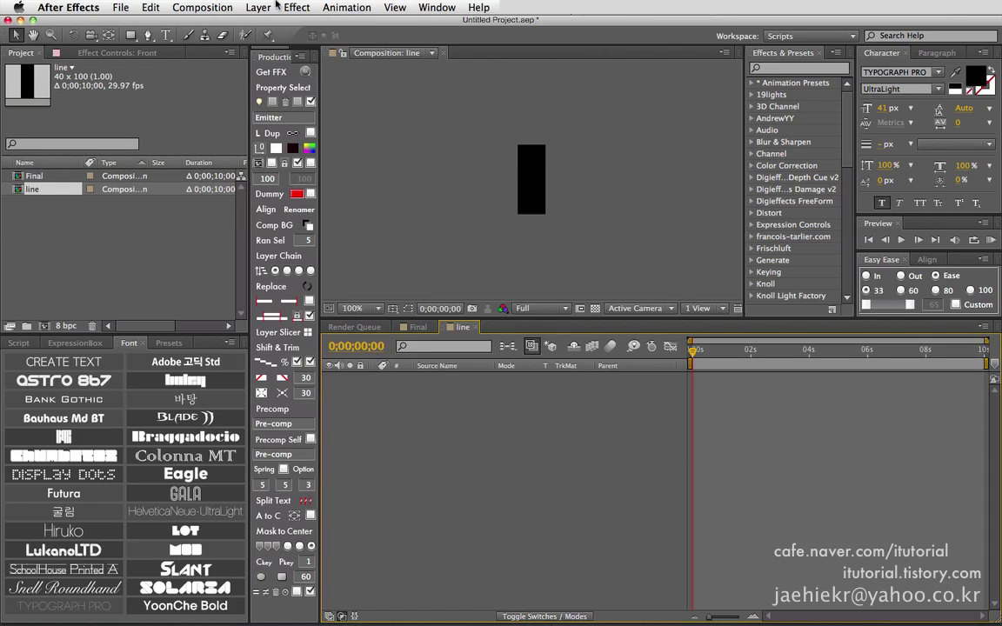
Add an orange 40 × 100 px solid layer to the line composition
{"action": "left_click", "coordinate": [247, 7]}
{"action": "mouse_move", "coordinate": [273, 24]}
{"action": "left_click", "coordinate": [391, 40]}
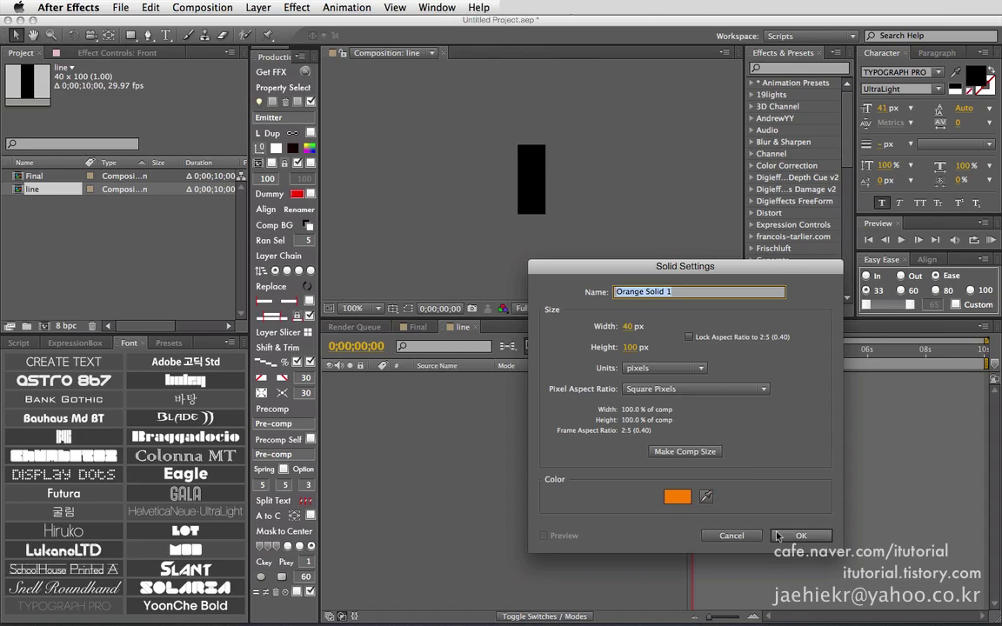
{"action": "key", "text": "Return"}
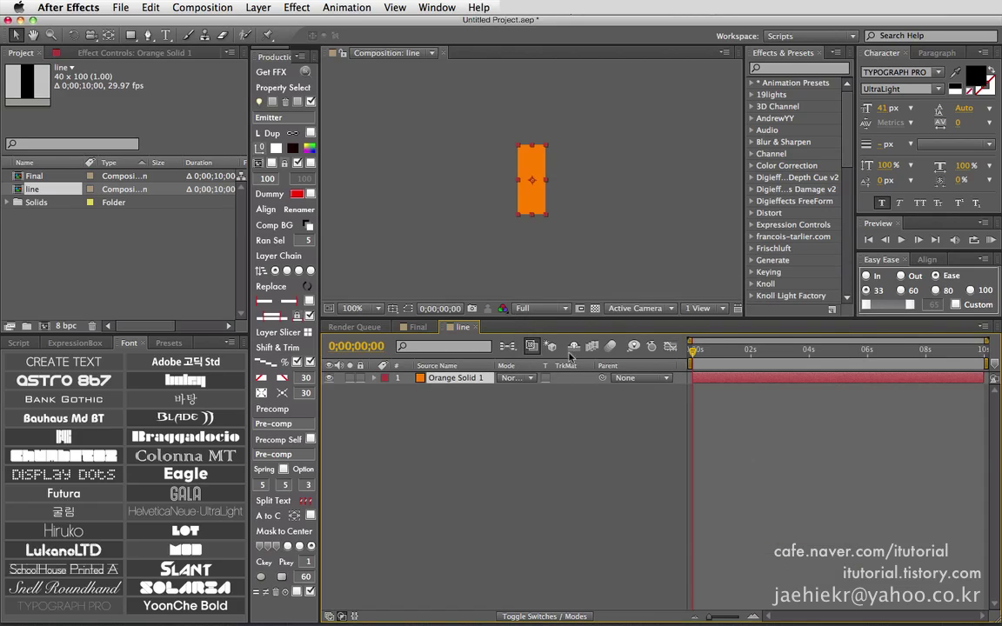
Set the vertical anchor point of the orange solid to 100 so that it sits on the bottom edge
{"action": "left_click", "coordinate": [476, 405]}
{"action": "left_click", "coordinate": [457, 377]}
{"action": "key", "text": "a"}
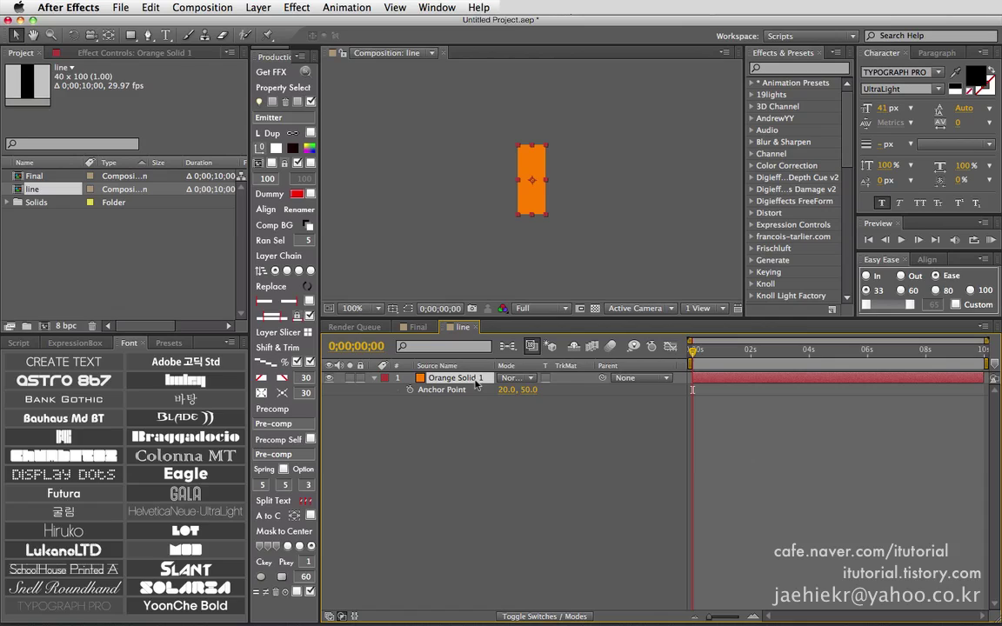
{"action": "left_click", "coordinate": [534, 392]}
{"action": "type", "text": "100"}
{"action": "key", "text": "Return"}
Set the vertical position of the orange solid to 100 so that it fills the composition
{"action": "left_click", "coordinate": [451, 378]}
{"action": "key", "text": "p"}
{"action": "left_click", "coordinate": [527, 390]}
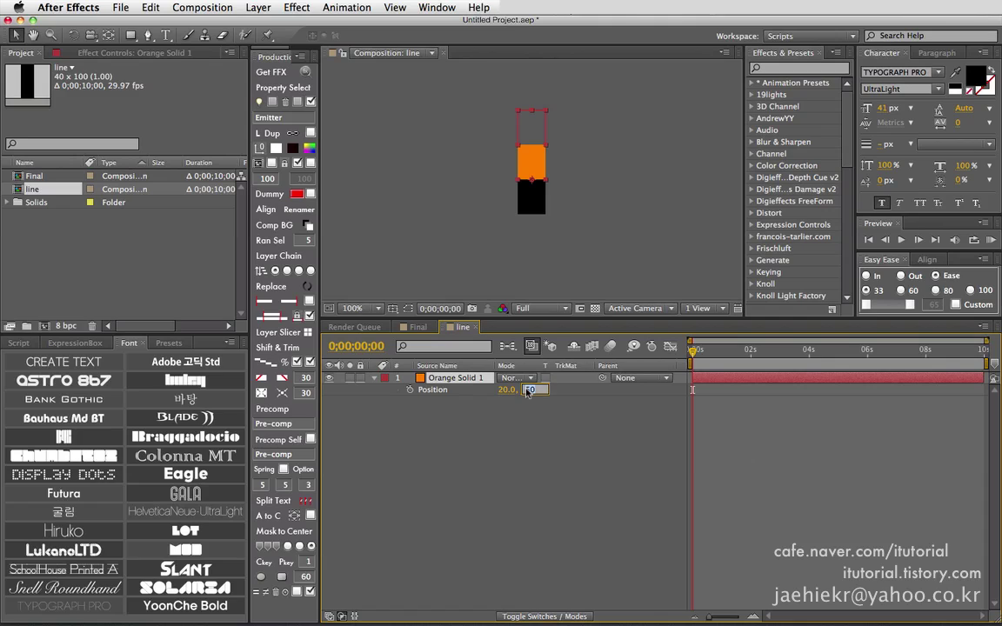
{"action": "key", "text": "Return"}
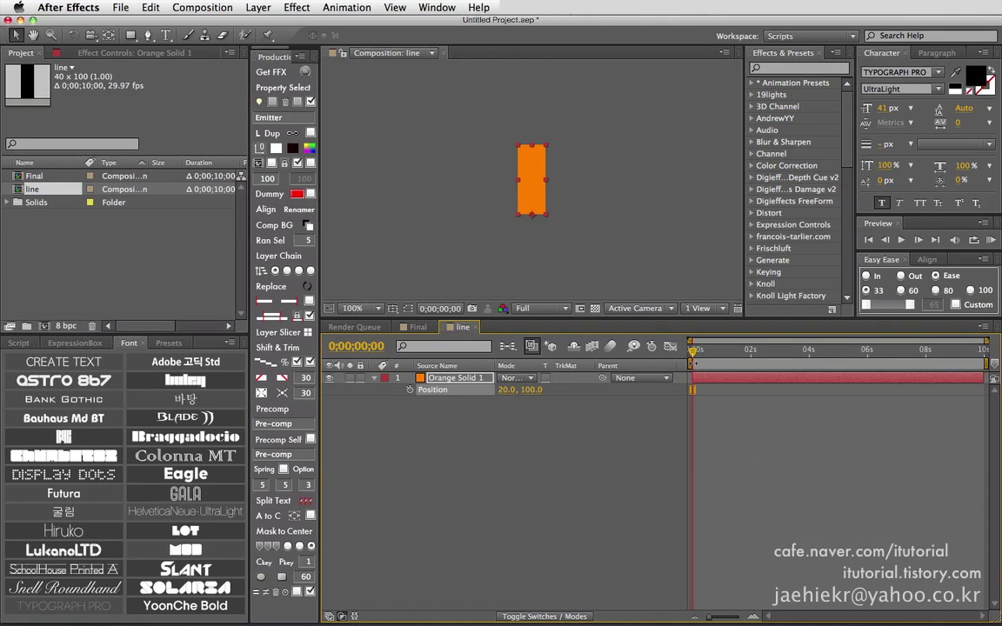
Unlink the orange solid's scale proportions and add 100% Scale keyframes at 0;00;00;01 and 0;00;00;06
{"action": "mouse_move", "coordinate": [694, 354]}
{"action": "left_mouse_down"}
{"action": "mouse_move", "coordinate": [724, 354]}
{"action": "mouse_move", "coordinate": [693, 355]}
{"action": "left_mouse_up"}
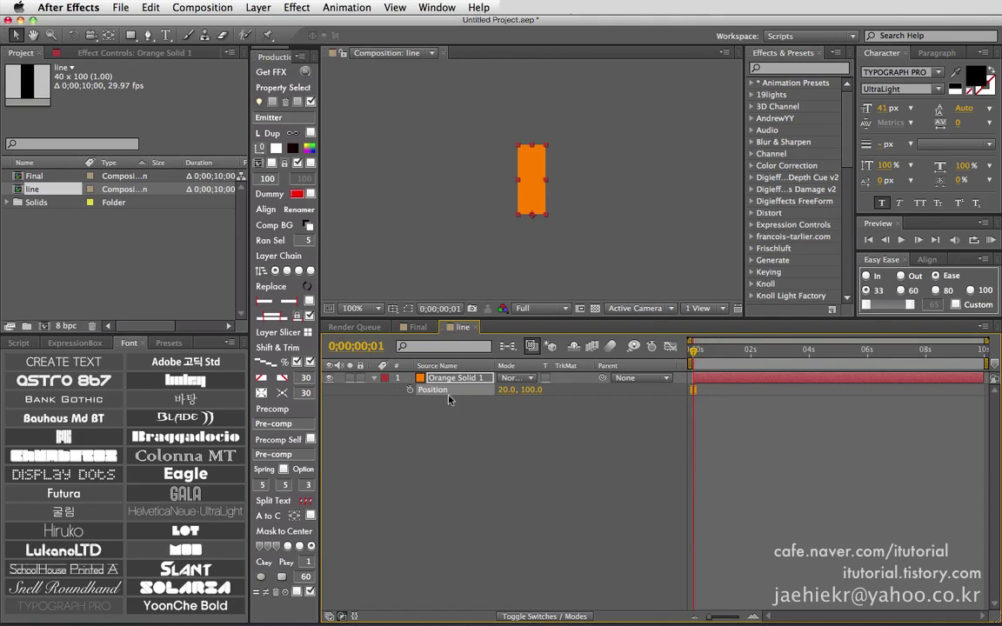
{"action": "key", "text": "s"}
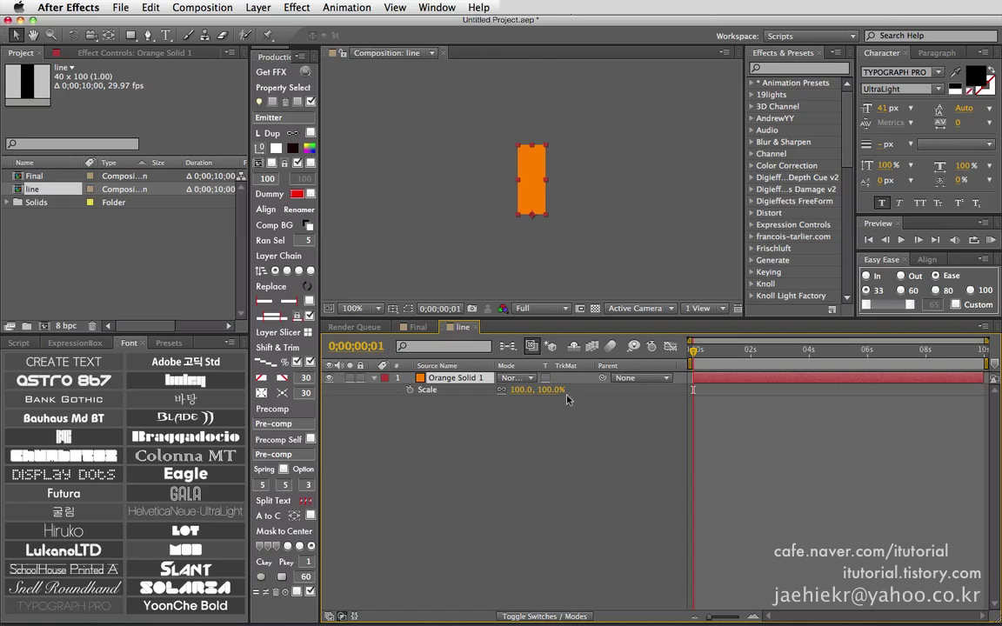
{"action": "left_click", "coordinate": [502, 390]}
{"action": "left_click", "coordinate": [546, 391]}
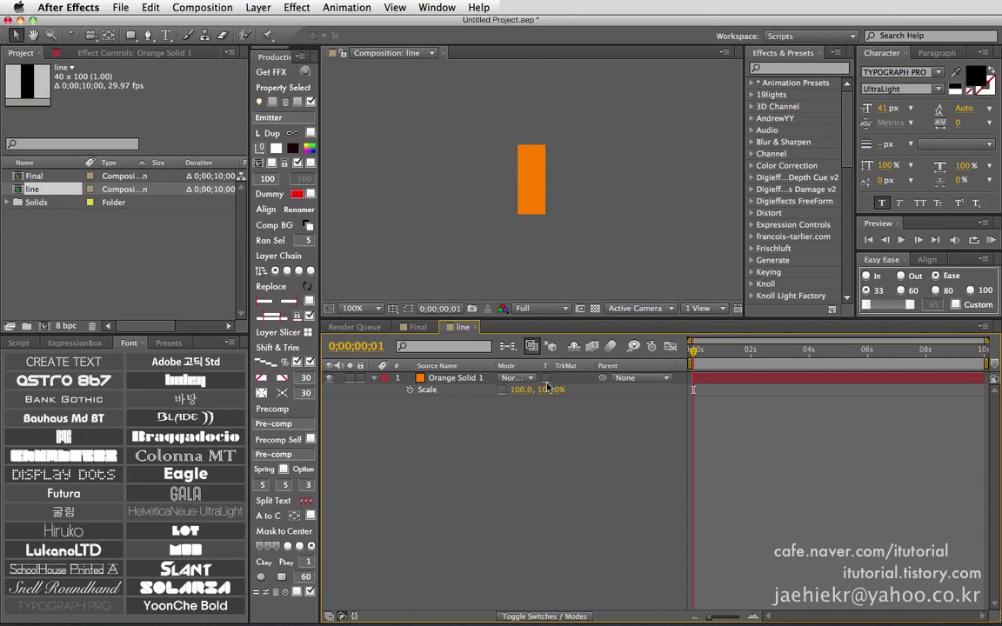
{"action": "mouse_move", "coordinate": [549, 391]}
{"action": "left_mouse_down"}
{"action": "mouse_move", "coordinate": [497, 390]}
{"action": "mouse_move", "coordinate": [547, 379]}
{"action": "mouse_move", "coordinate": [538, 392]}
{"action": "left_mouse_up"}
{"action": "key", "text": "super+z"}
{"action": "left_click", "coordinate": [409, 390]}
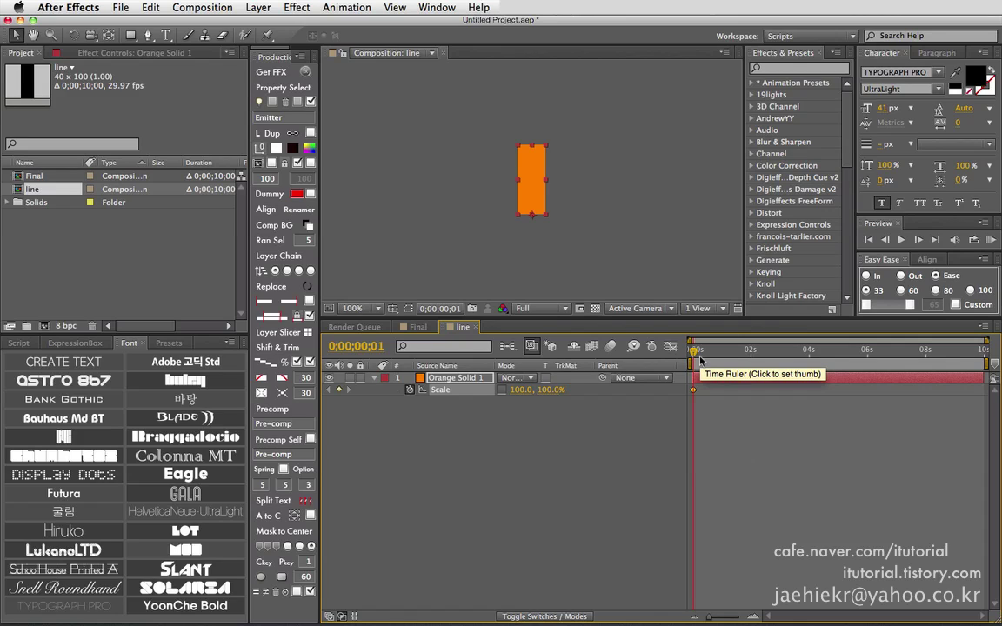
{"action": "left_click", "coordinate": [701, 361]}
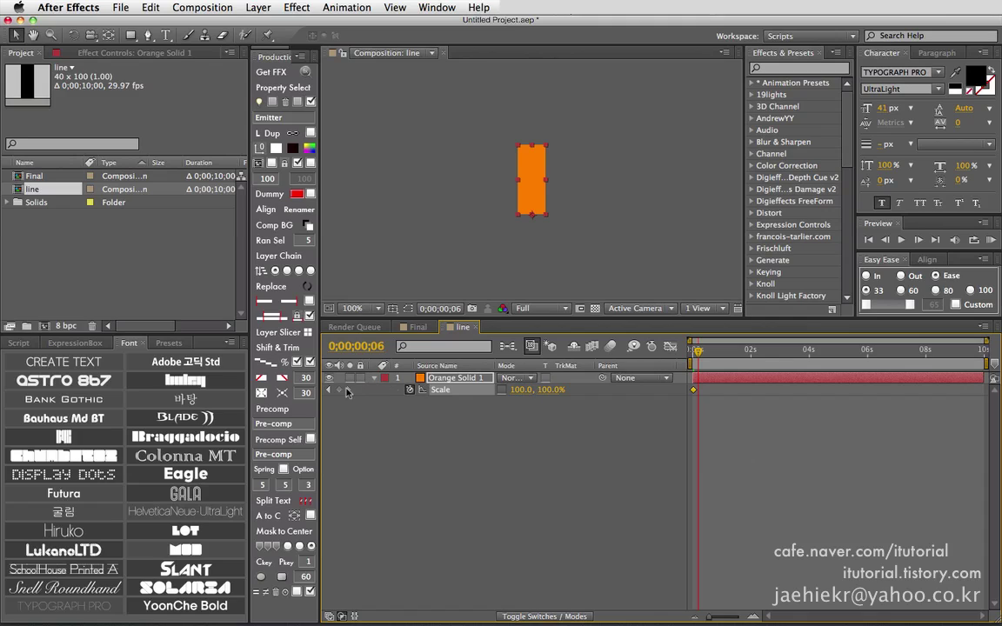
{"action": "left_click_drag", "start_coordinate": [696, 352], "coordinate": [677, 352]}
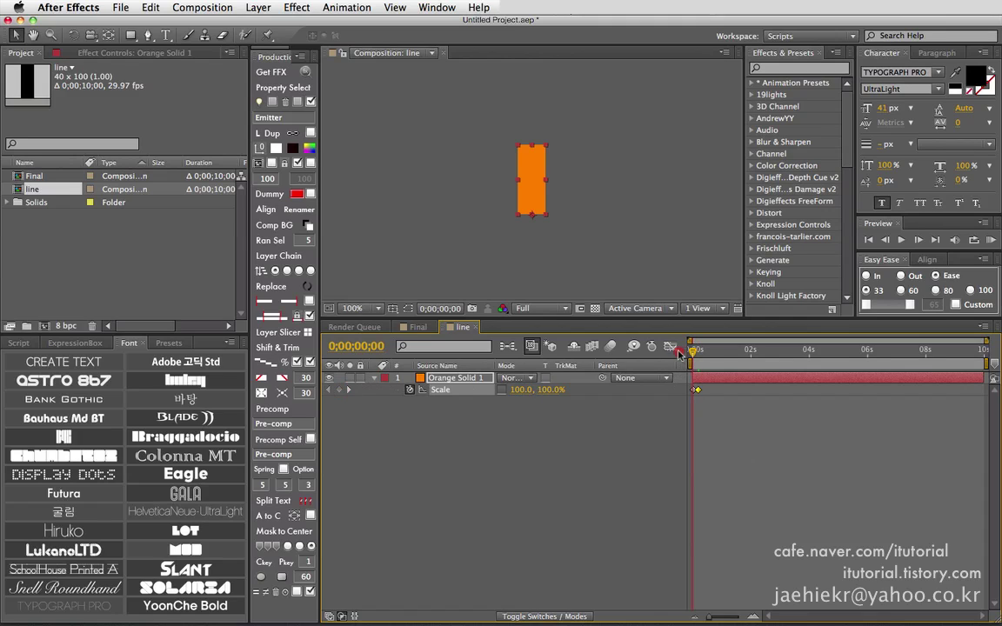
{"action": "left_click", "coordinate": [554, 391]}
{"action": "type", "text": "0"}
{"action": "key", "text": "Return"}
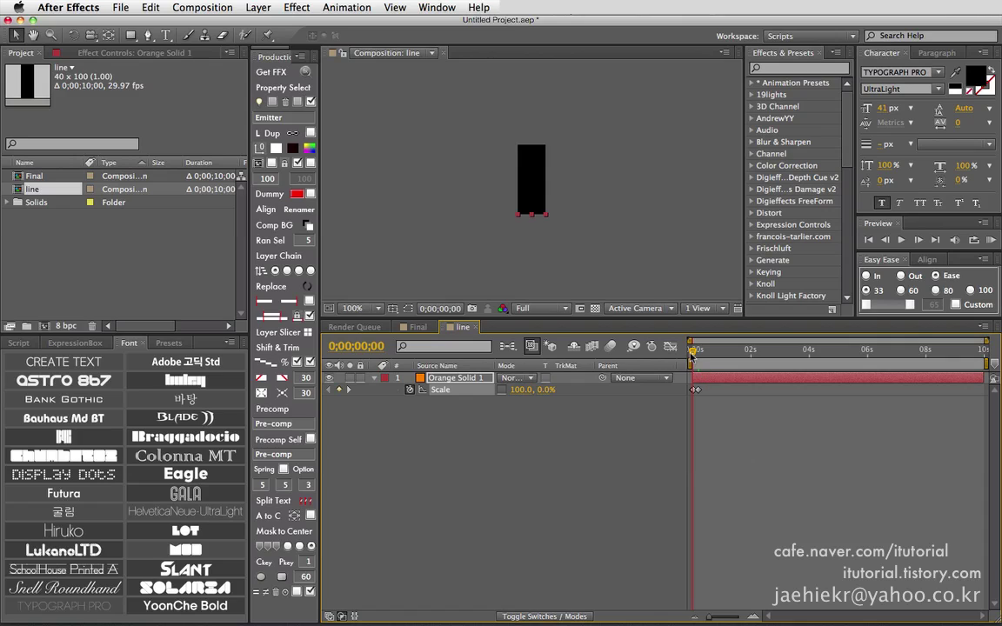
{"action": "mouse_move", "coordinate": [692, 356]}
{"action": "left_mouse_down"}
{"action": "mouse_move", "coordinate": [682, 354]}
{"action": "mouse_move", "coordinate": [695, 355]}
{"action": "left_mouse_up"}
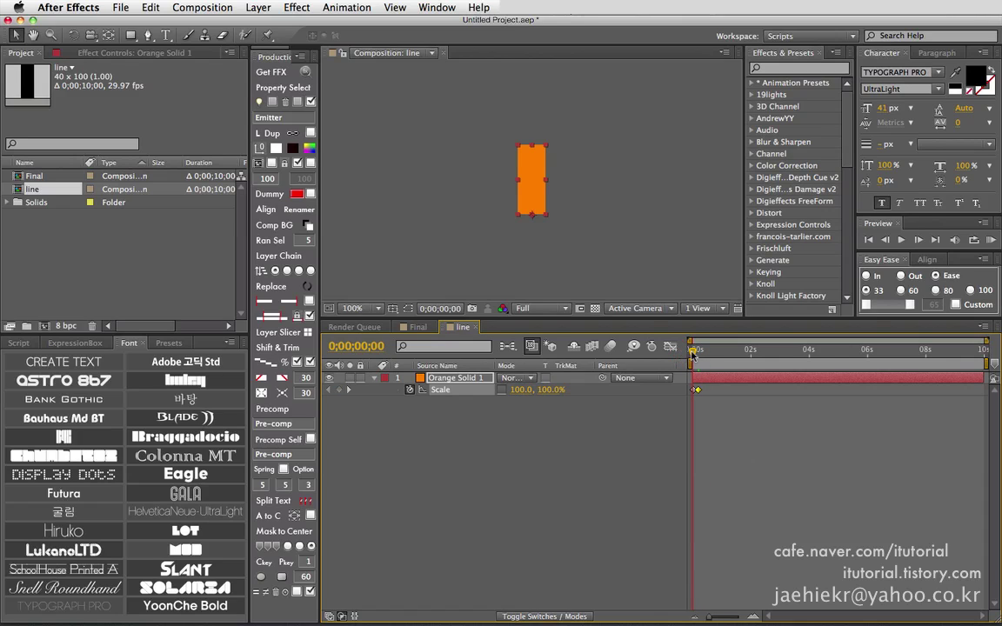
{"action": "left_click", "coordinate": [556, 391]}
{"action": "type", "text": "0"}
{"action": "key", "text": "Return"}
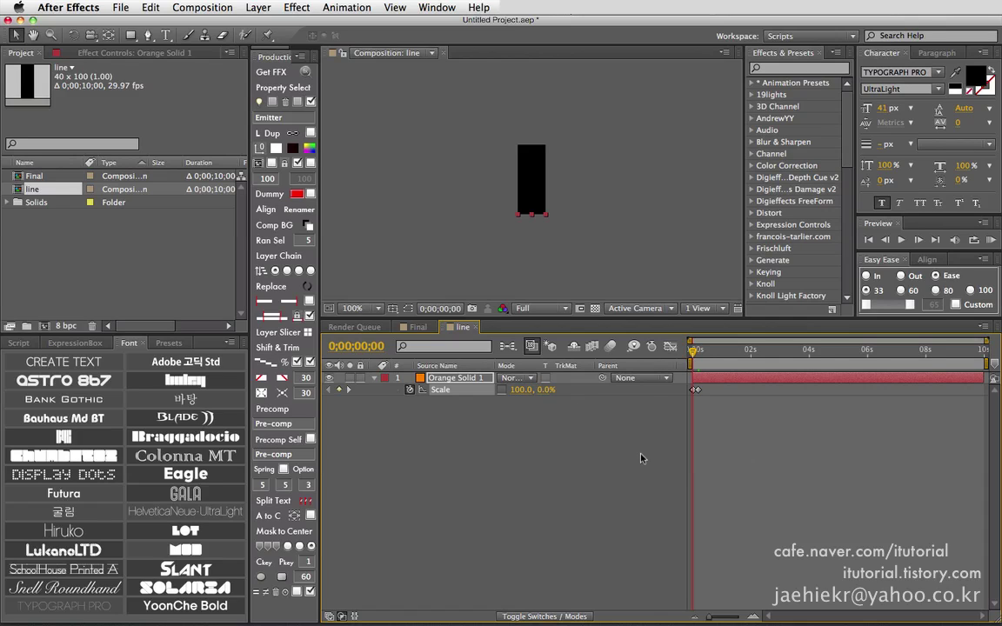
{"action": "key", "text": "super+z"}
Place the first Scale keyframe at 0;00;00;00 and set the solid's vertical scale there to 0%
{"action": "left_click_drag", "start_coordinate": [693, 355], "coordinate": [687, 353]}
{"action": "left_click", "coordinate": [711, 379]}
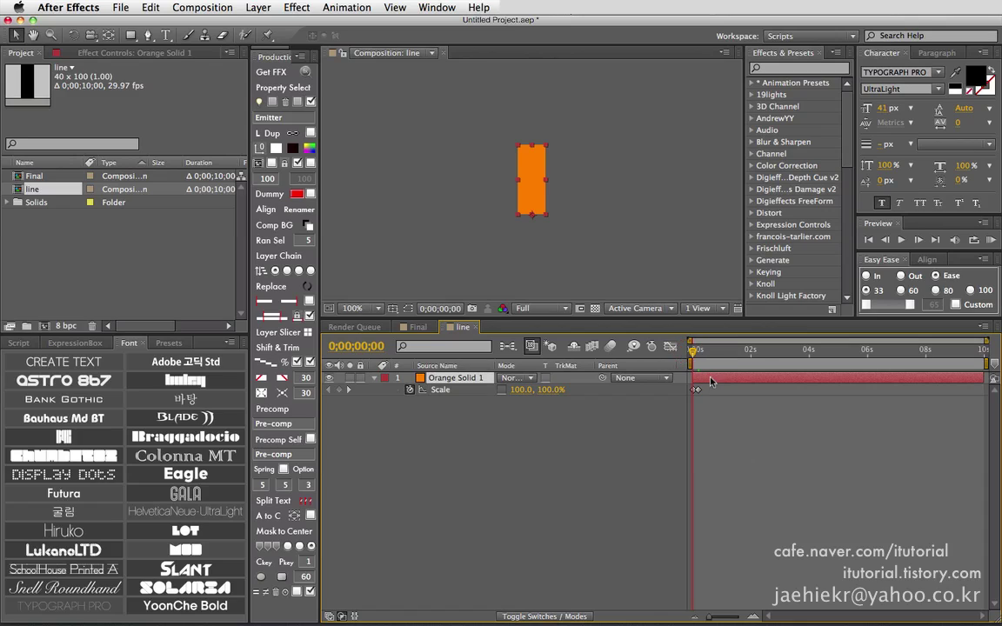
{"action": "left_click", "coordinate": [696, 391]}
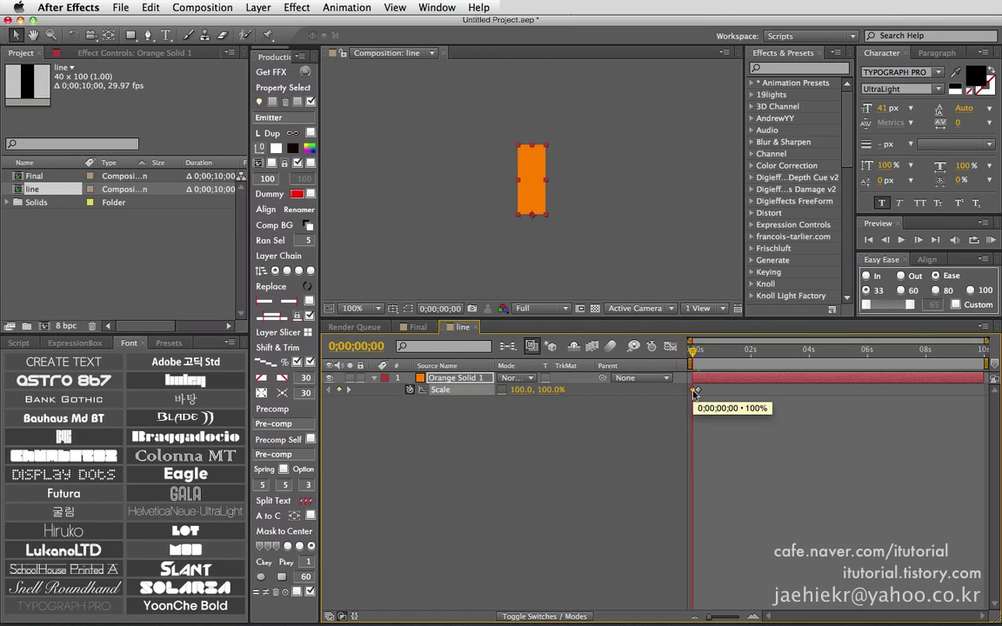
{"action": "left_click", "coordinate": [552, 391]}
{"action": "type", "text": "0"}
{"action": "key", "text": "Return"}
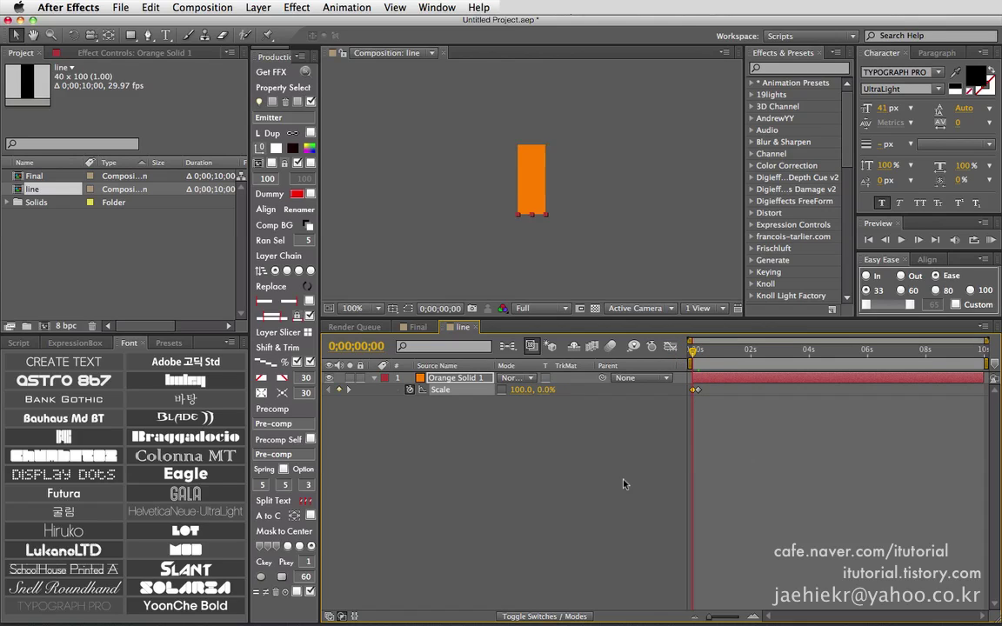
Set the orange solid's vertical scale to 80% at the 0;00;00;06 Scale keyframe
{"action": "left_click_drag", "start_coordinate": [693, 353], "coordinate": [696, 354]}
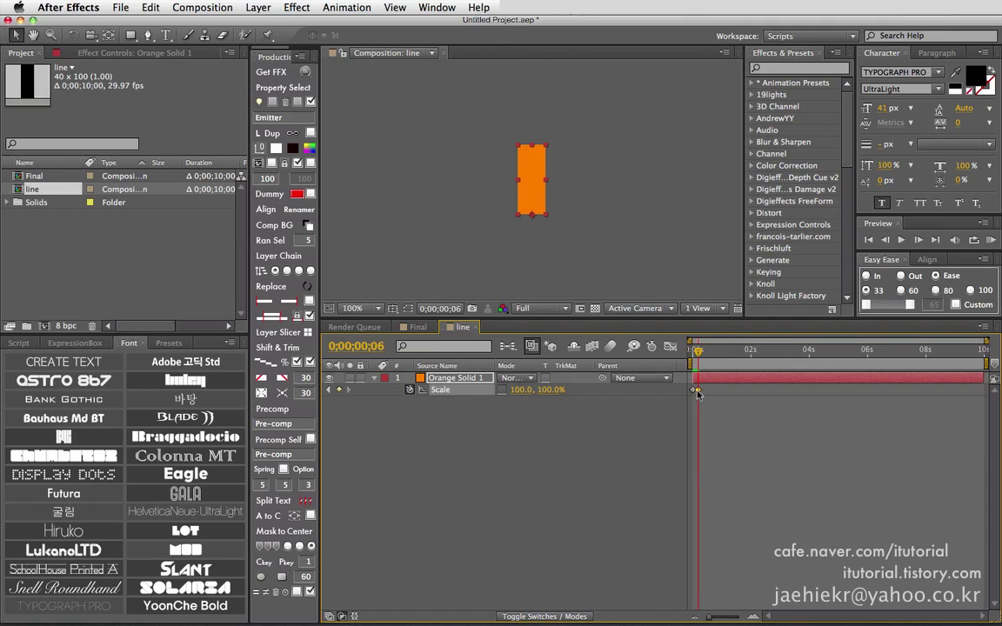
{"action": "left_click", "coordinate": [549, 400]}
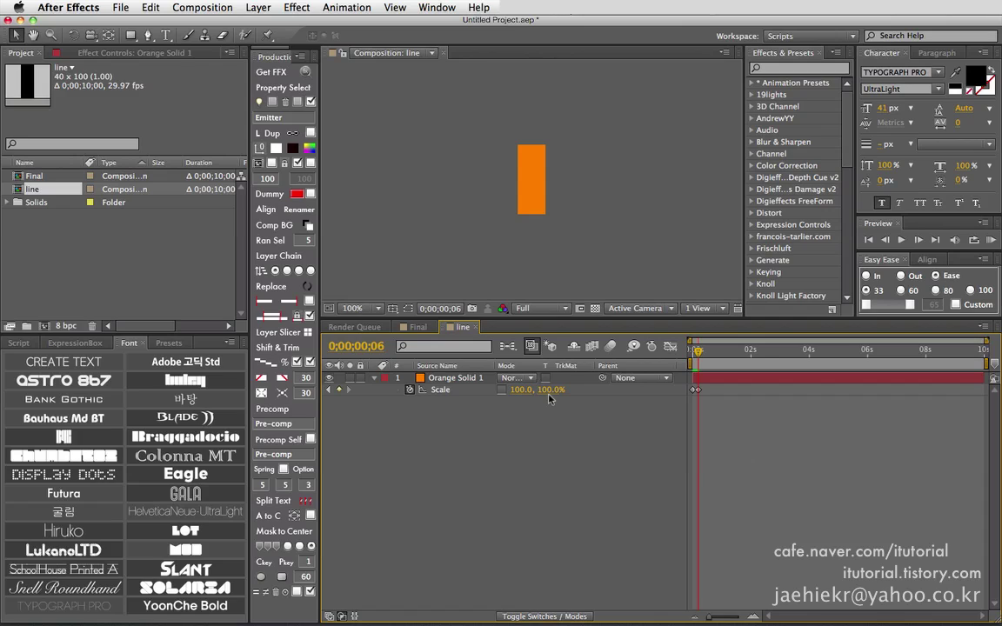
{"action": "type", "text": "80"}
{"action": "key", "text": "Return"}
{"action": "left_click", "coordinate": [701, 380]}
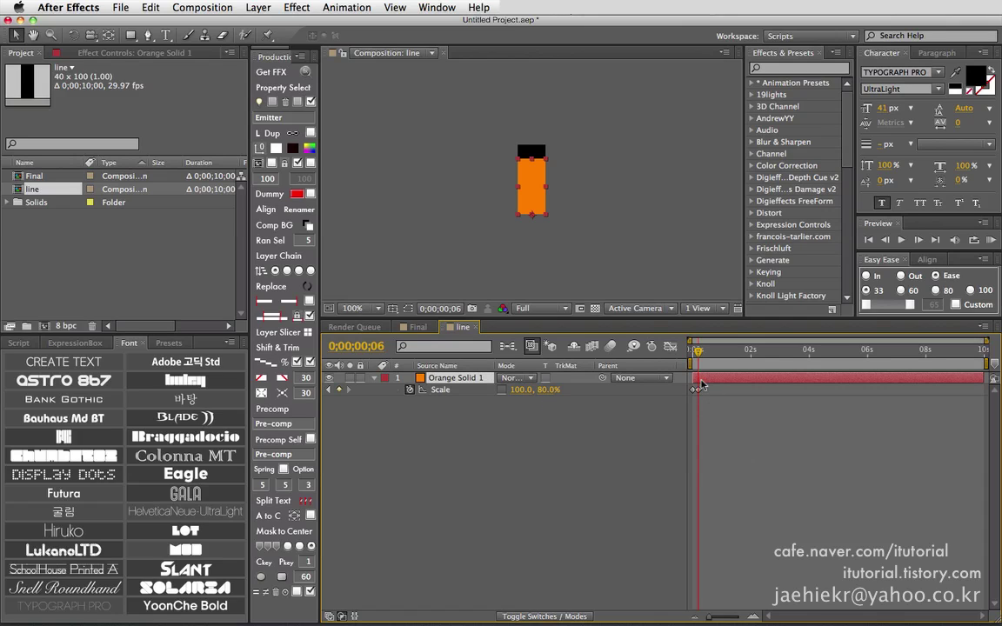
Apply a Spring to the solid's Scale with Damping Amount 4, Spring Speed 4 and Spring Amount 12 frames
{"action": "left_click", "coordinate": [448, 388]}
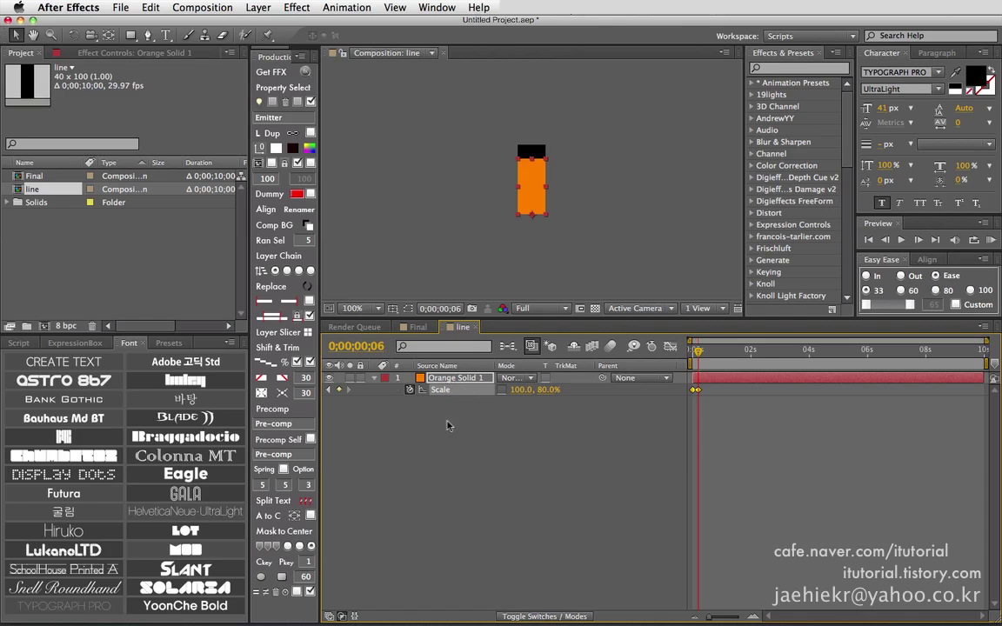
{"action": "left_click", "coordinate": [304, 471]}
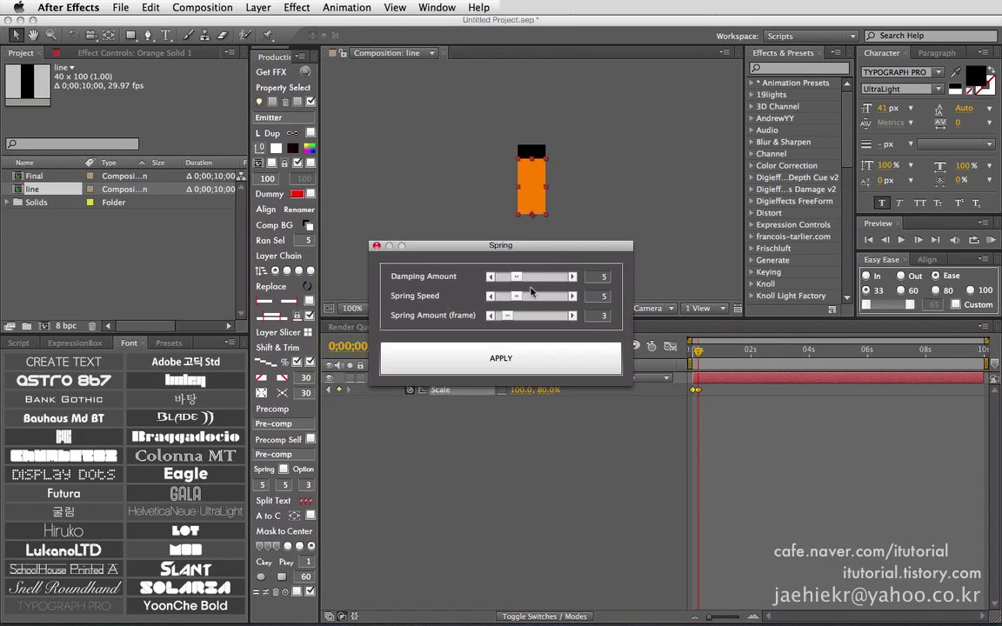
{"action": "left_click_drag", "start_coordinate": [537, 252], "coordinate": [286, 225]}
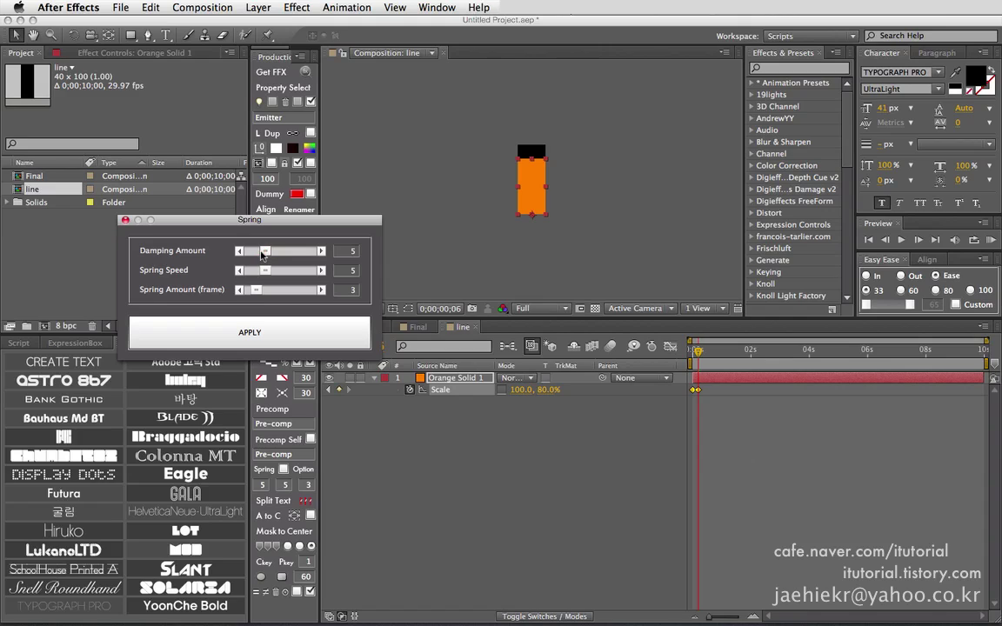
{"action": "left_click_drag", "start_coordinate": [261, 252], "coordinate": [273, 295]}
{"action": "left_click", "coordinate": [317, 333]}
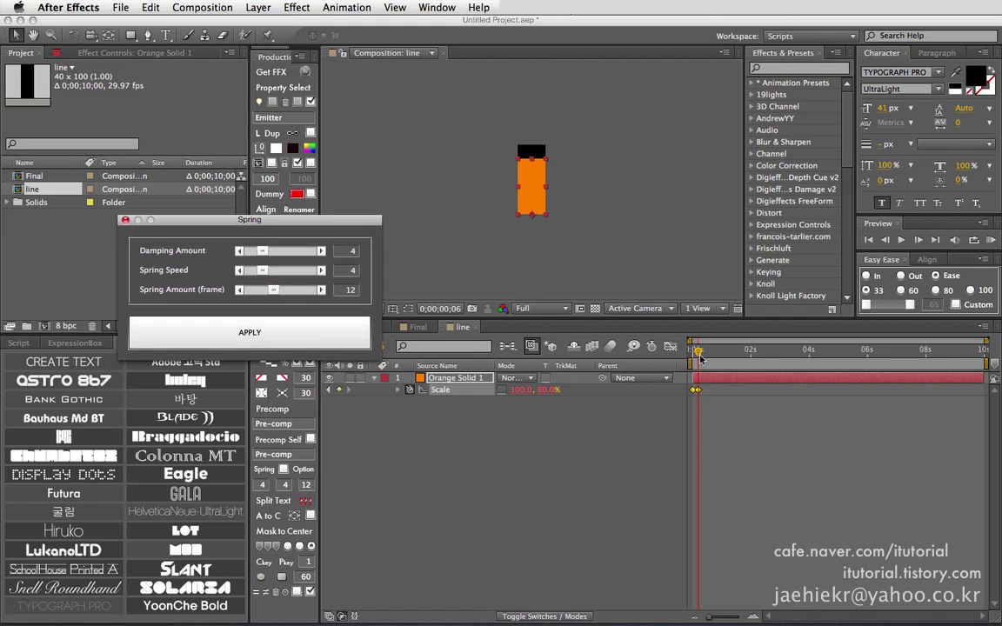
End the line composition's work area at 0;00;01;05 and preview the springing bar
{"action": "left_click_drag", "start_coordinate": [701, 357], "coordinate": [729, 355]}
{"action": "key", "text": "n"}
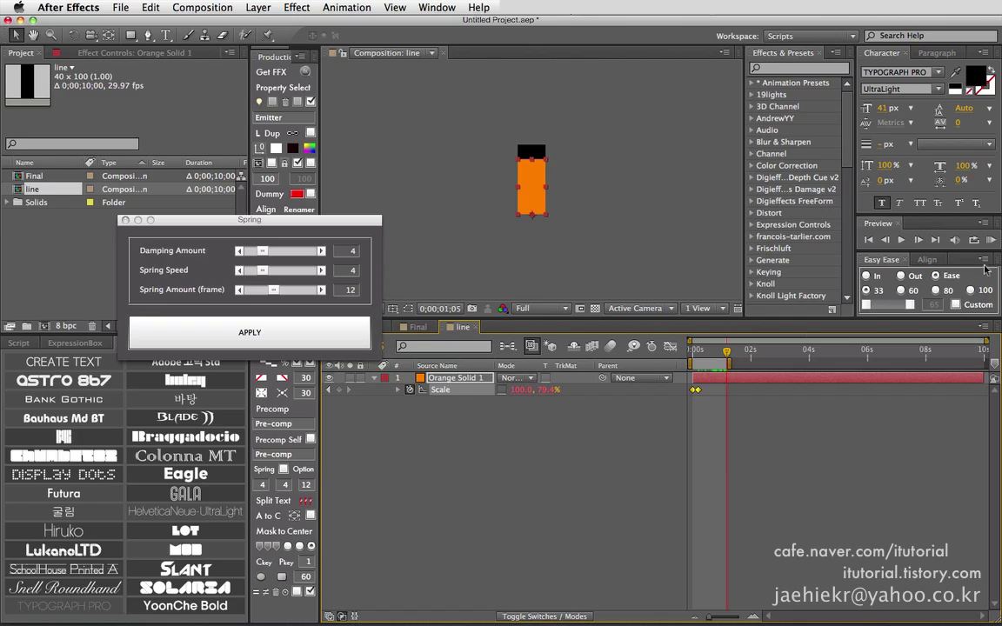
{"action": "left_click", "coordinate": [992, 240]}
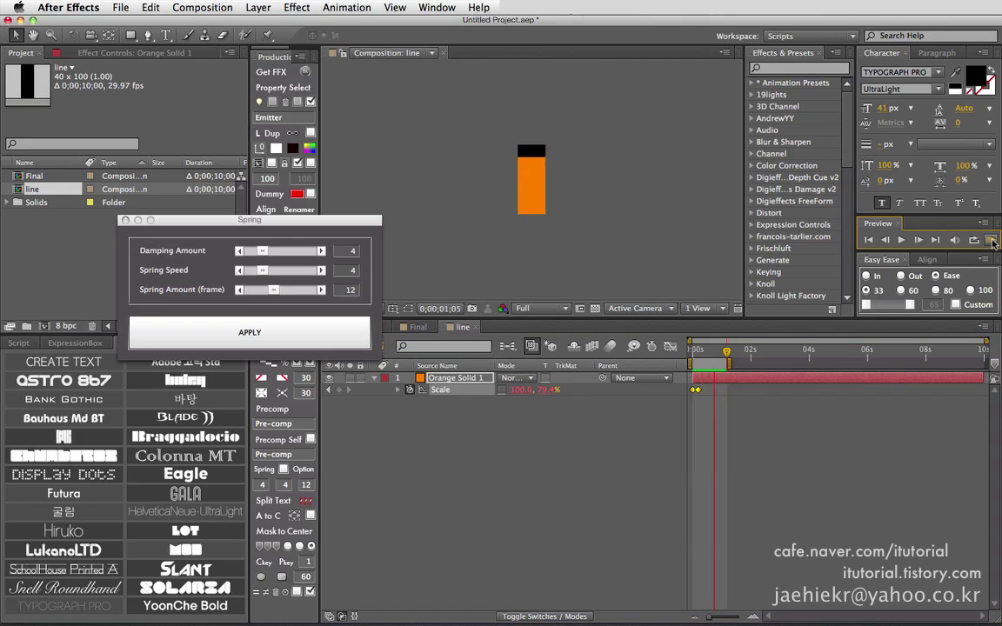
{"action": "left_click", "coordinate": [992, 241]}
Try a vertical scale of 70% at the 0;00;00;06 keyframe, preview it, and undo the change
{"action": "left_click_drag", "start_coordinate": [707, 353], "coordinate": [699, 351]}
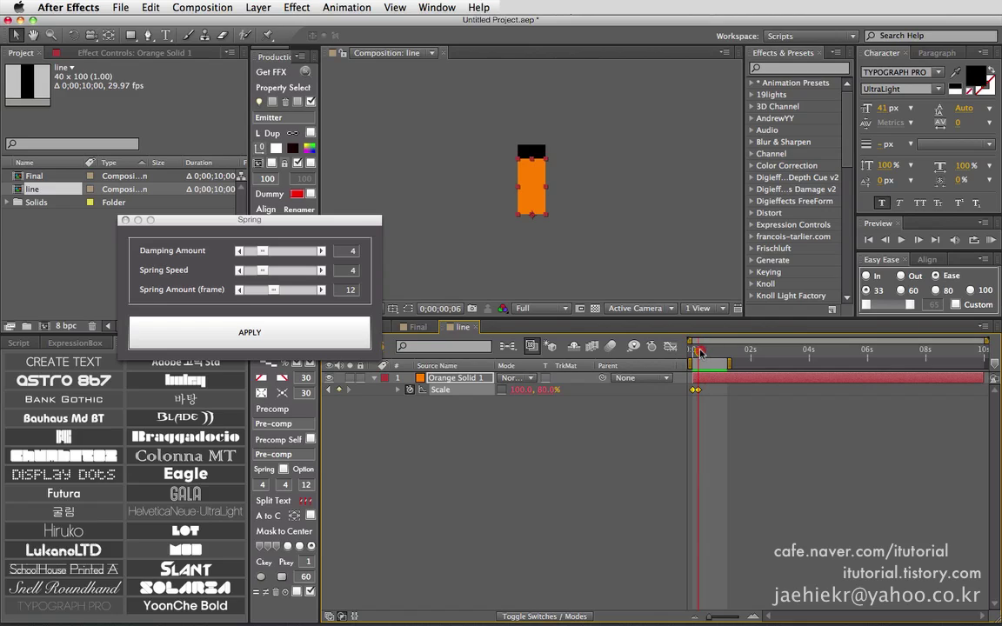
{"action": "left_click", "coordinate": [546, 390]}
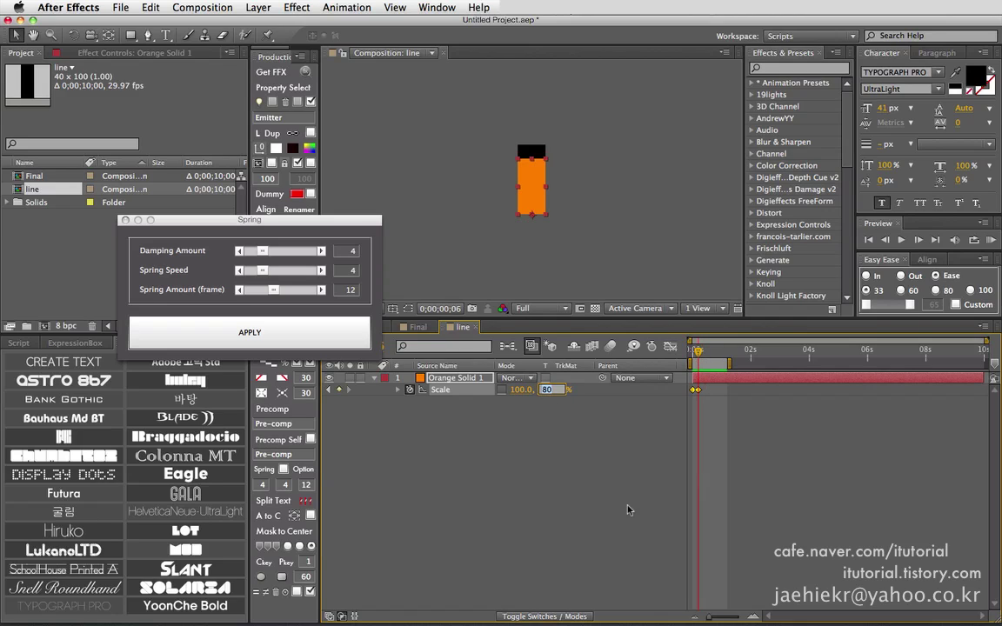
{"action": "type", "text": "8"}
{"action": "key", "text": "Return"}
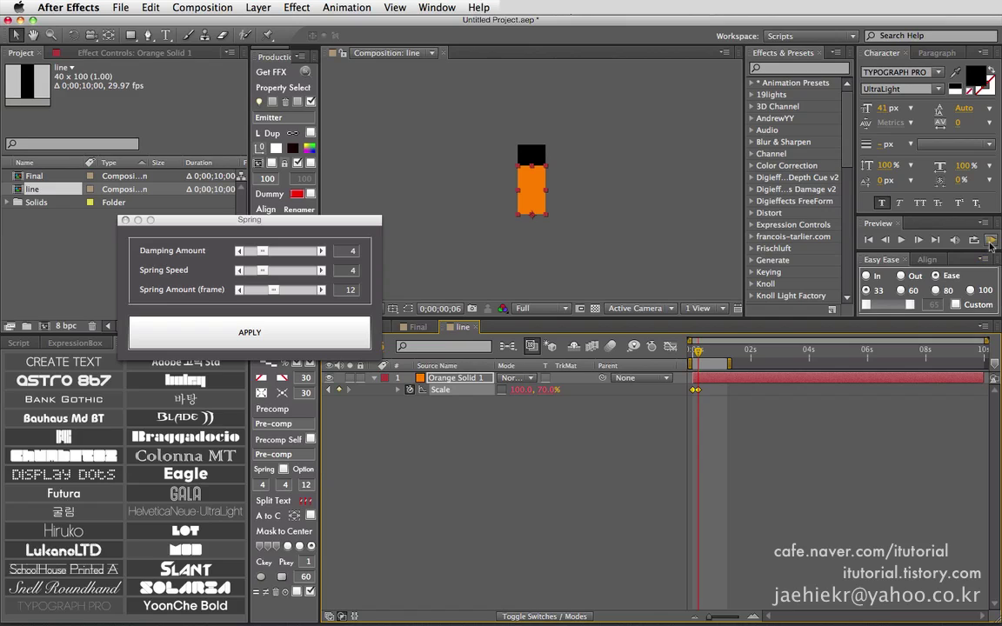
{"action": "left_click", "coordinate": [990, 244]}
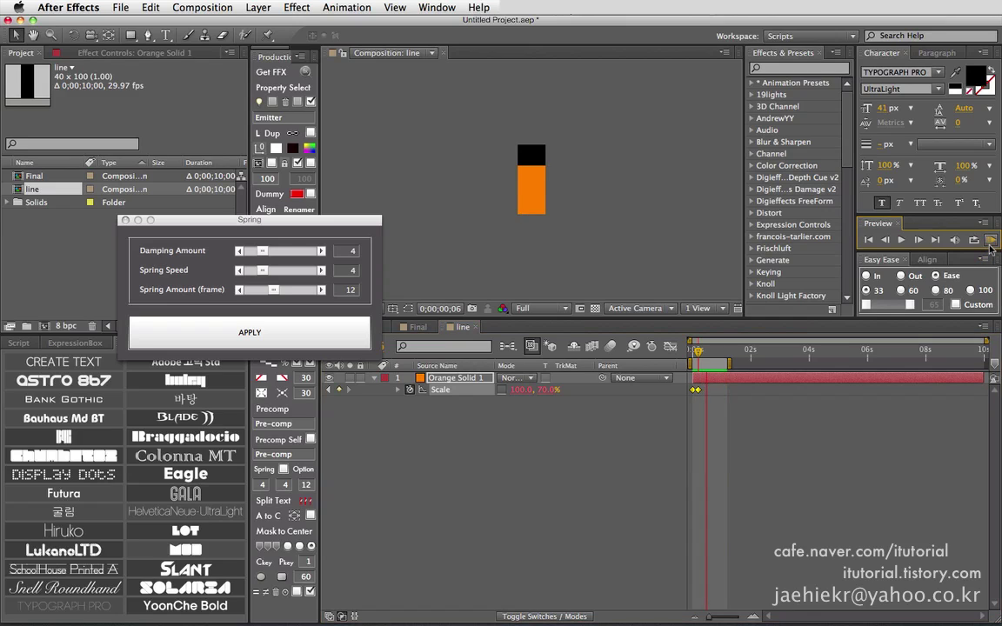
{"action": "key", "text": "super+z"}
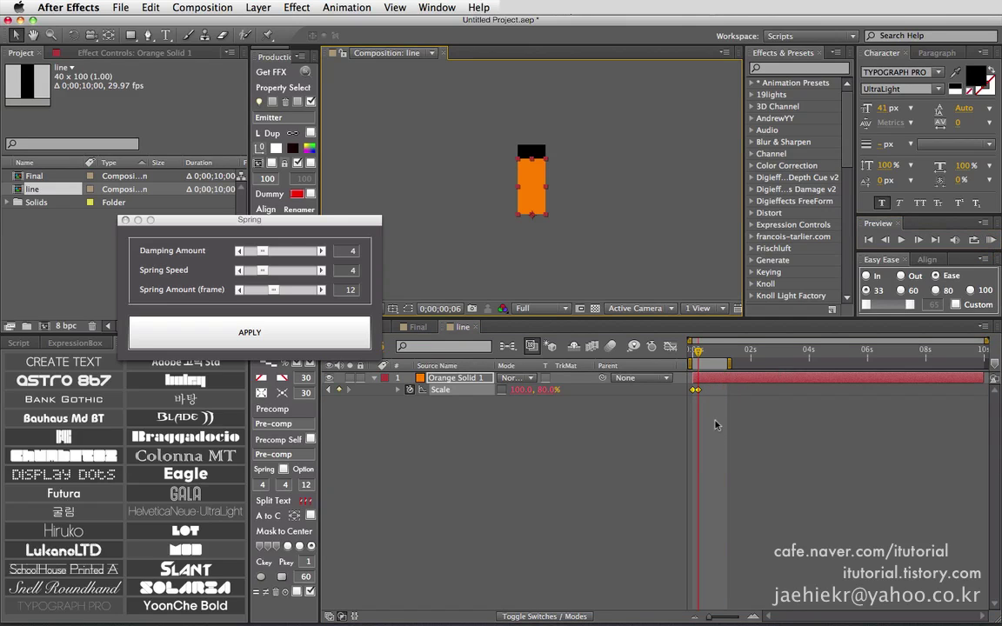
Set the solid's vertical scale to 70% at the 0;00;00;06 keyframe, preview the motion, and close the Spring settings
{"action": "left_click", "coordinate": [654, 423]}
{"action": "left_click_drag", "start_coordinate": [697, 352], "coordinate": [698, 352]}
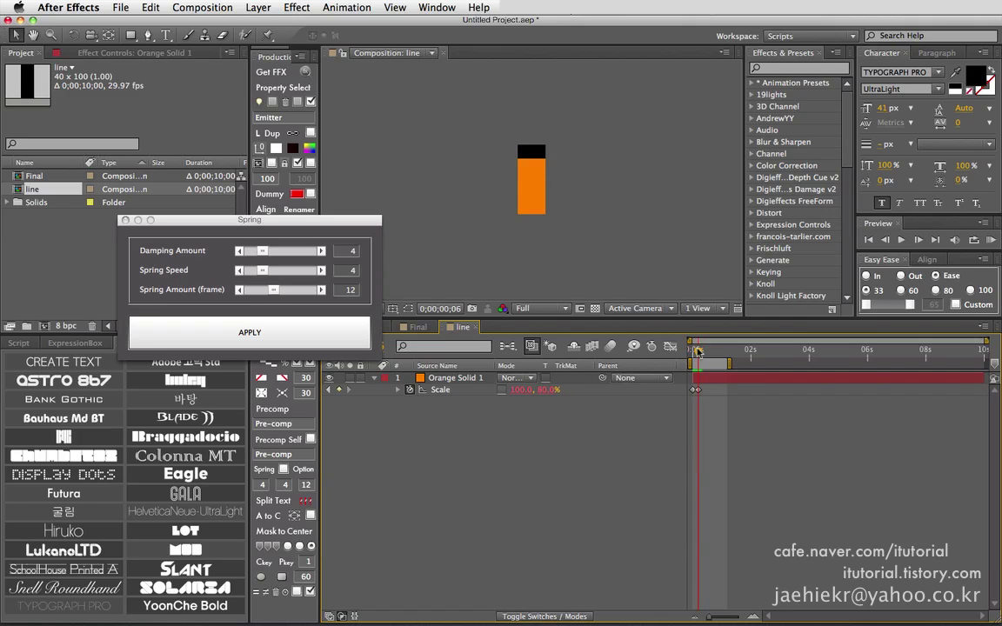
{"action": "left_click", "coordinate": [548, 389]}
{"action": "type", "text": "70"}
{"action": "key", "text": "Return"}
{"action": "left_click", "coordinate": [666, 403]}
{"action": "left_click", "coordinate": [990, 240]}
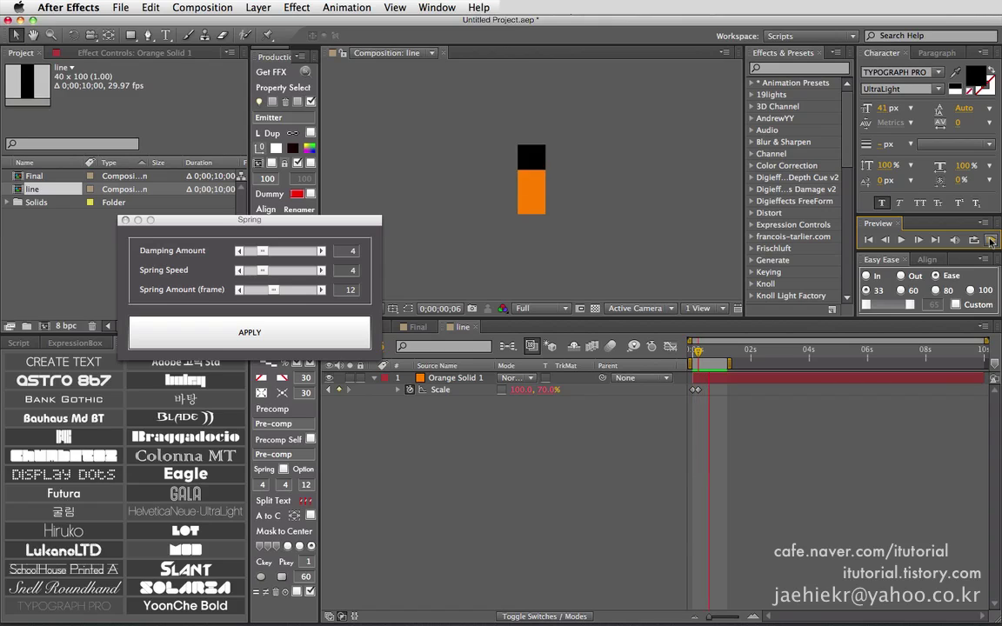
{"action": "left_click", "coordinate": [263, 223]}
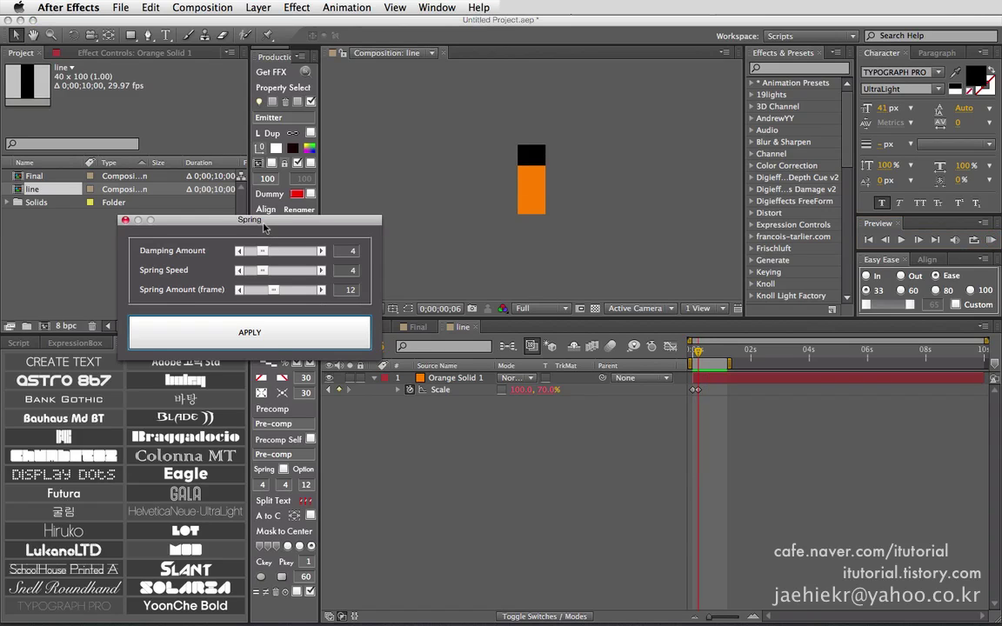
{"action": "left_click", "coordinate": [125, 220]}
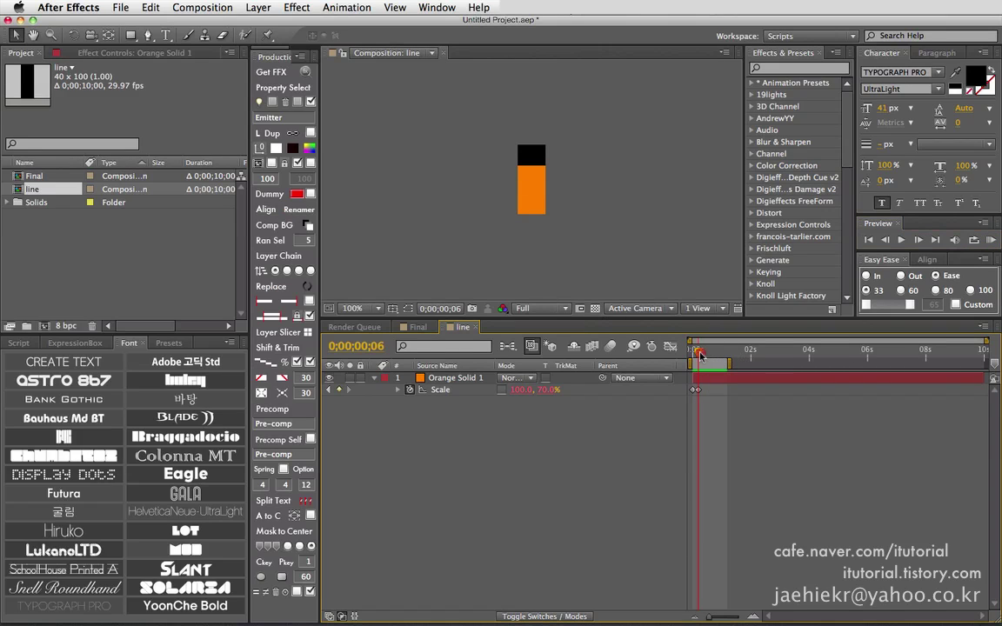
Keyframe the solid's Position at 0;00;00;11, and at 0;00;00;16 move it straight up out of the composition
{"action": "mouse_move", "coordinate": [700, 355]}
{"action": "left_mouse_down"}
{"action": "mouse_move", "coordinate": [726, 354]}
{"action": "mouse_move", "coordinate": [703, 354]}
{"action": "left_mouse_up"}
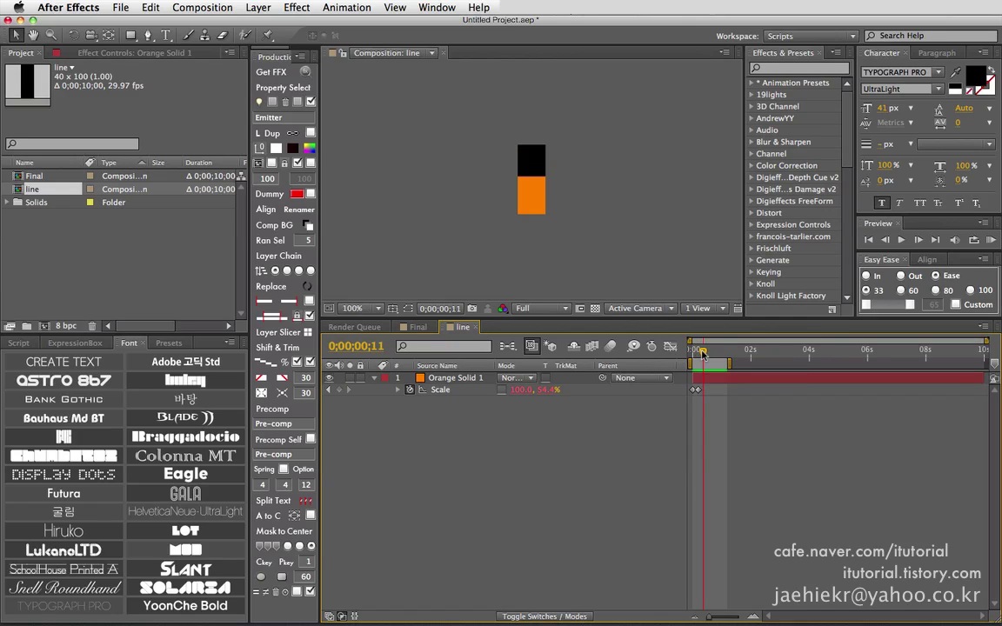
{"action": "left_click", "coordinate": [710, 379]}
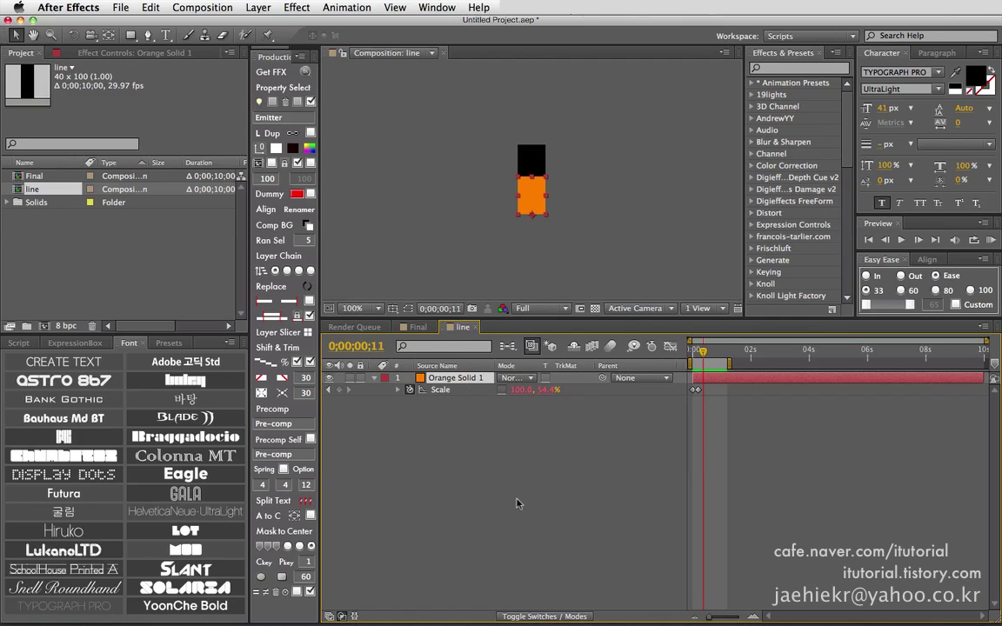
{"action": "key", "text": "shift+p"}
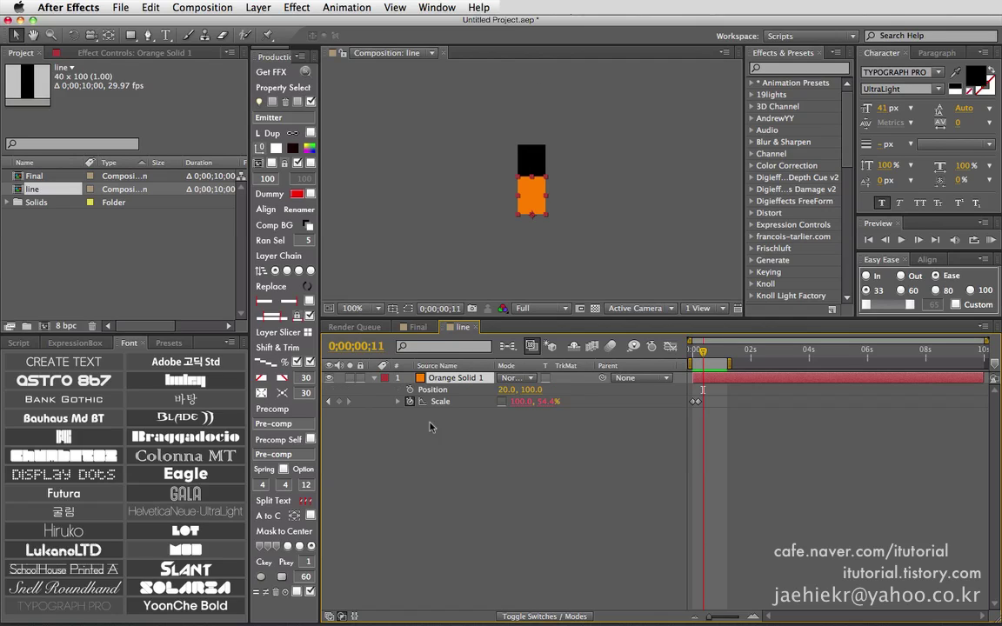
{"action": "left_click", "coordinate": [410, 389]}
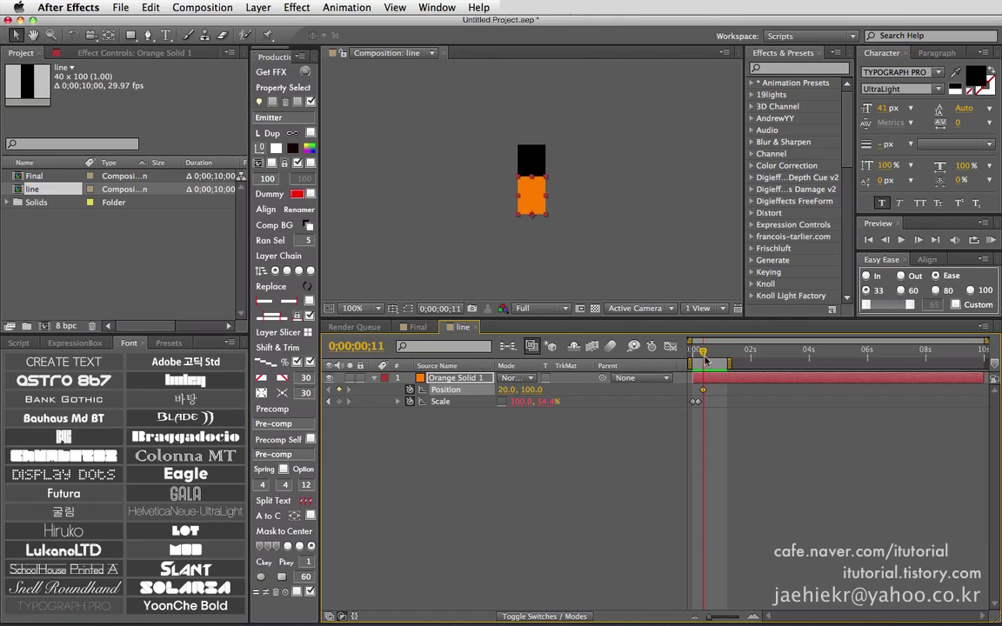
{"action": "left_click_drag", "start_coordinate": [705, 357], "coordinate": [709, 357]}
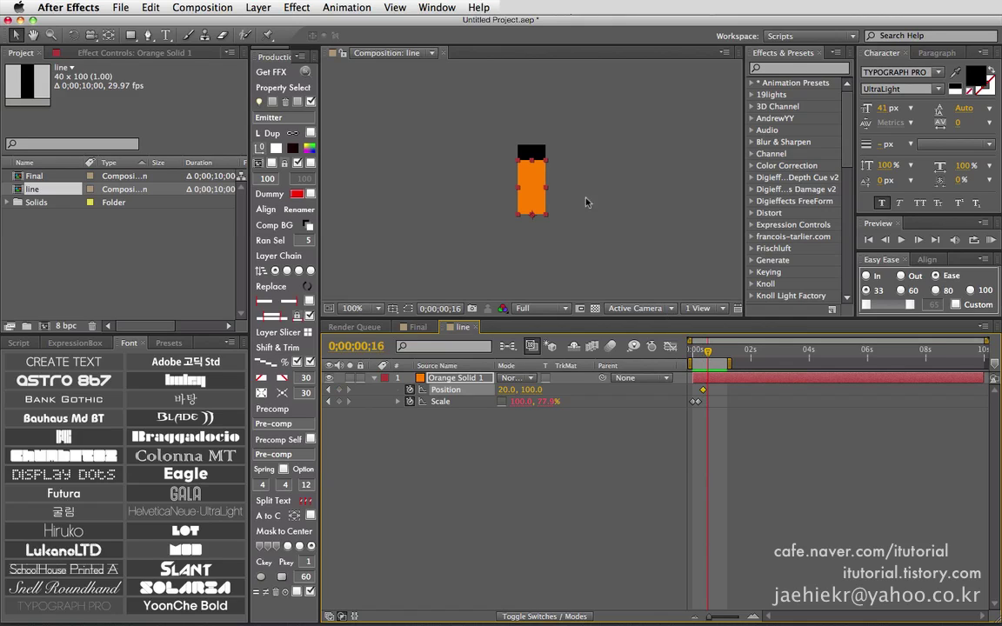
{"action": "left_click_drag", "start_coordinate": [529, 190], "coordinate": [528, 119]}
Shift both Position keyframes of the orange solid together about five frames later in time
{"action": "mouse_move", "coordinate": [693, 349]}
{"action": "left_mouse_down"}
{"action": "mouse_move", "coordinate": [714, 351]}
{"action": "mouse_move", "coordinate": [699, 351]}
{"action": "left_mouse_up"}
{"action": "left_click", "coordinate": [717, 389]}
{"action": "left_click", "coordinate": [708, 390]}
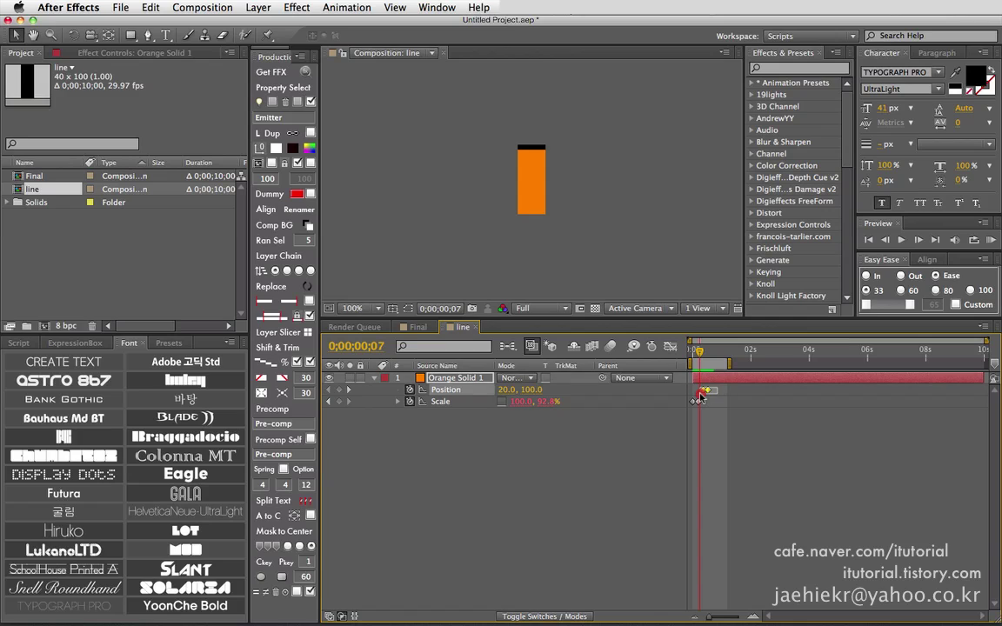
{"action": "left_click_drag", "start_coordinate": [704, 390], "coordinate": [708, 391]}
{"action": "mouse_move", "coordinate": [695, 350]}
{"action": "left_mouse_down"}
{"action": "mouse_move", "coordinate": [687, 348]}
{"action": "mouse_move", "coordinate": [722, 348]}
{"action": "mouse_move", "coordinate": [689, 350]}
{"action": "left_mouse_up"}
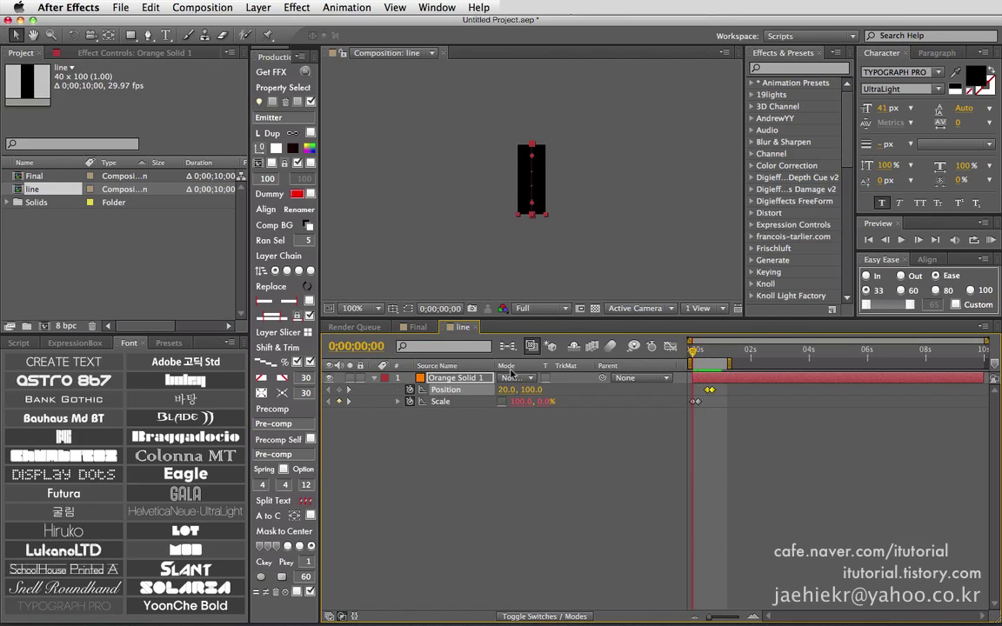
Place the line composition as a centred layer in the Final composition and scrub through its animation
{"action": "left_click", "coordinate": [418, 327]}
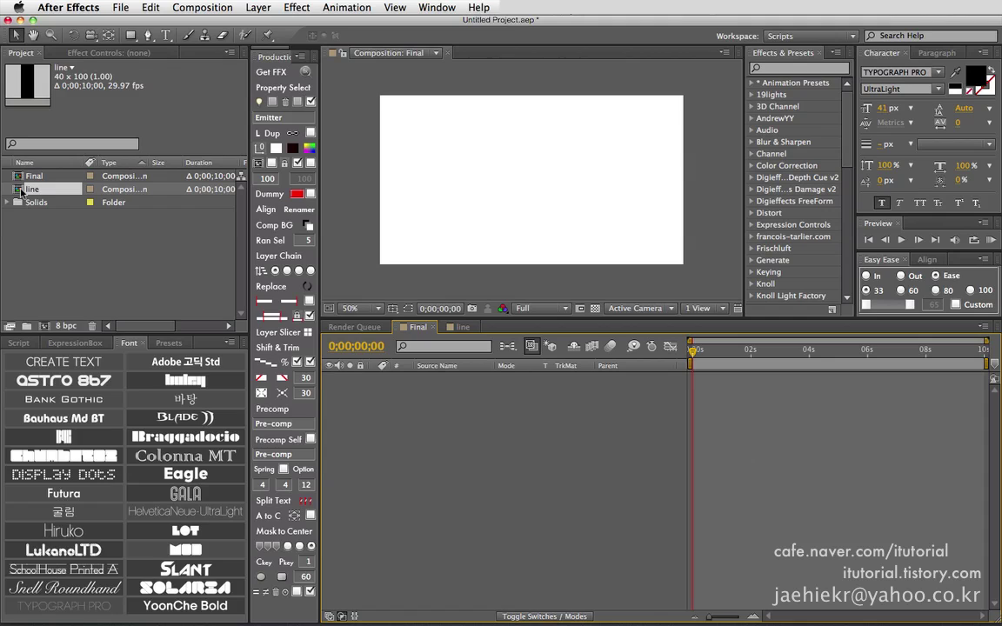
{"action": "left_click_drag", "start_coordinate": [21, 190], "coordinate": [379, 388]}
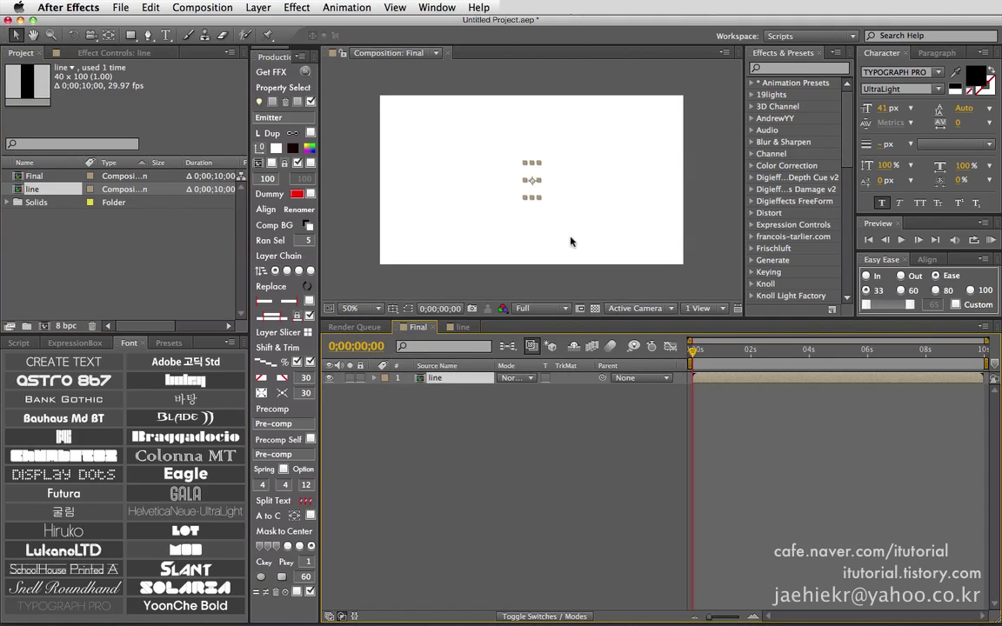
{"action": "left_click_drag", "start_coordinate": [692, 355], "coordinate": [705, 352]}
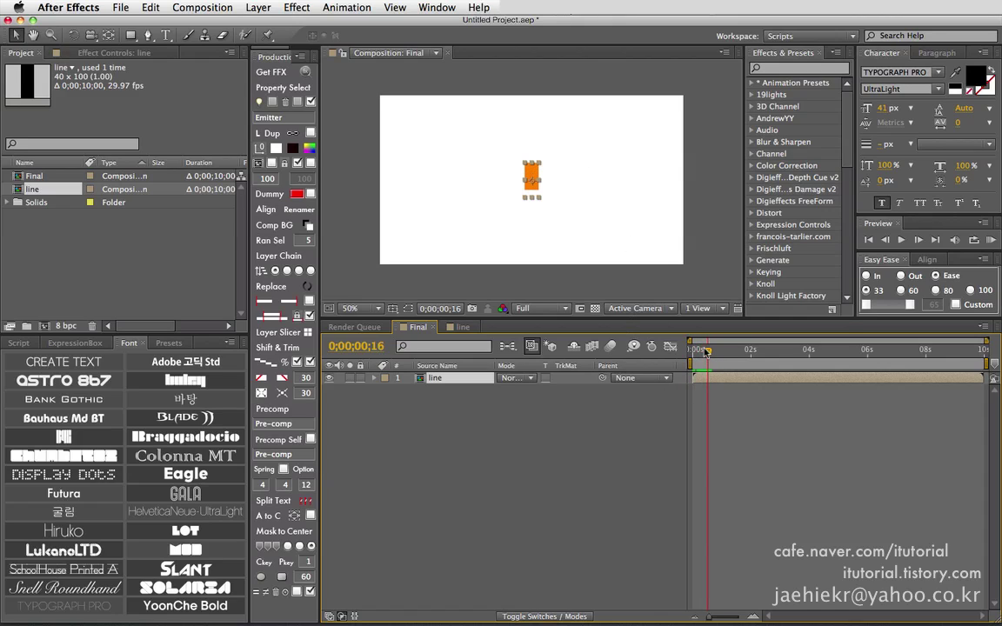
Change the Final composition's background to black and scrub back to 0;00;00;15
{"action": "left_click", "coordinate": [294, 228]}
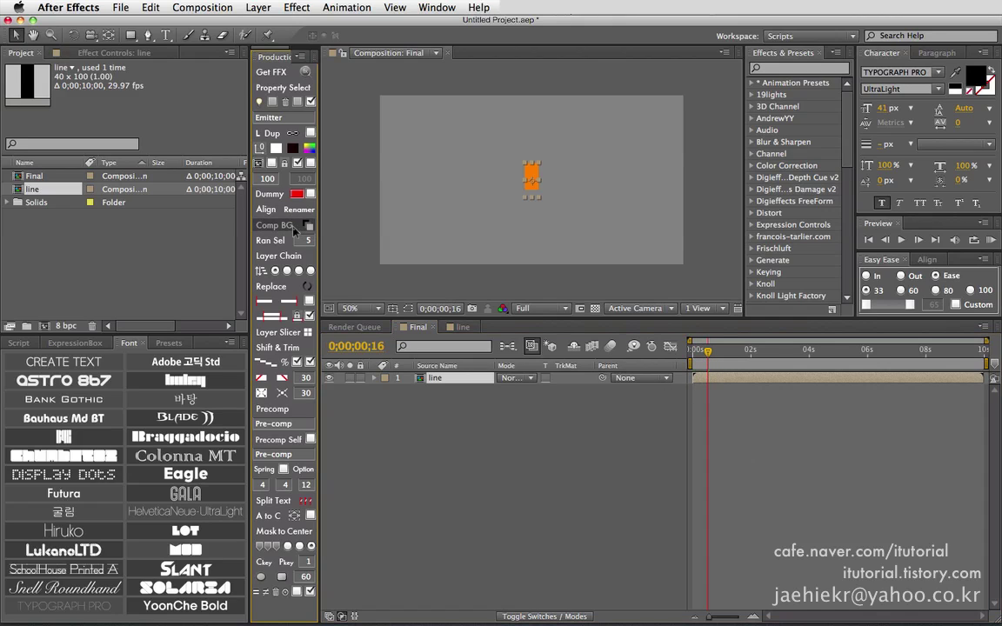
{"action": "left_click", "coordinate": [292, 225]}
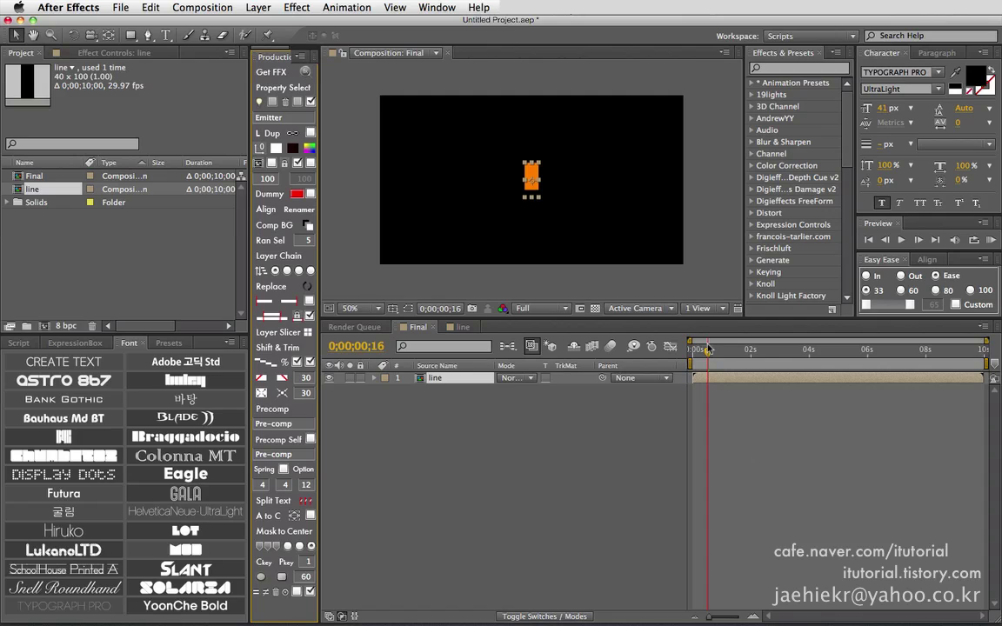
{"action": "left_click_drag", "start_coordinate": [694, 350], "coordinate": [708, 352]}
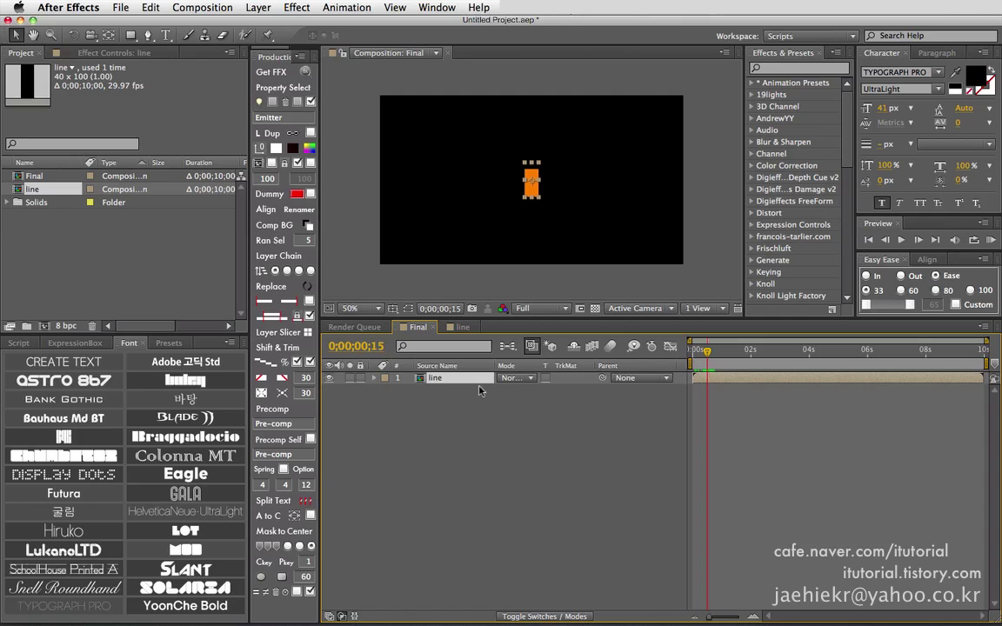
Duplicate the line layer five times to make six line layers
{"action": "key", "text": "super+d"}
{"action": "key", "text": "super+d"}
{"action": "key", "text": "super+d"}
{"action": "key", "text": "super+d"}
{"action": "key", "text": "super+d"}
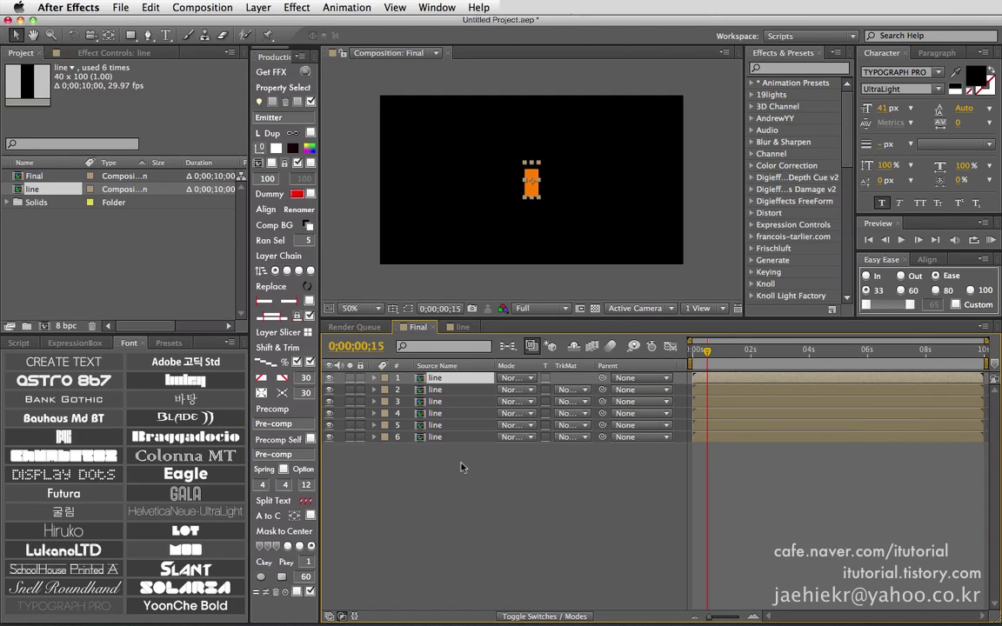
Move all six line layers together straight up, clear of the Final composition's centre
{"action": "left_click_drag", "start_coordinate": [462, 468], "coordinate": [394, 344]}
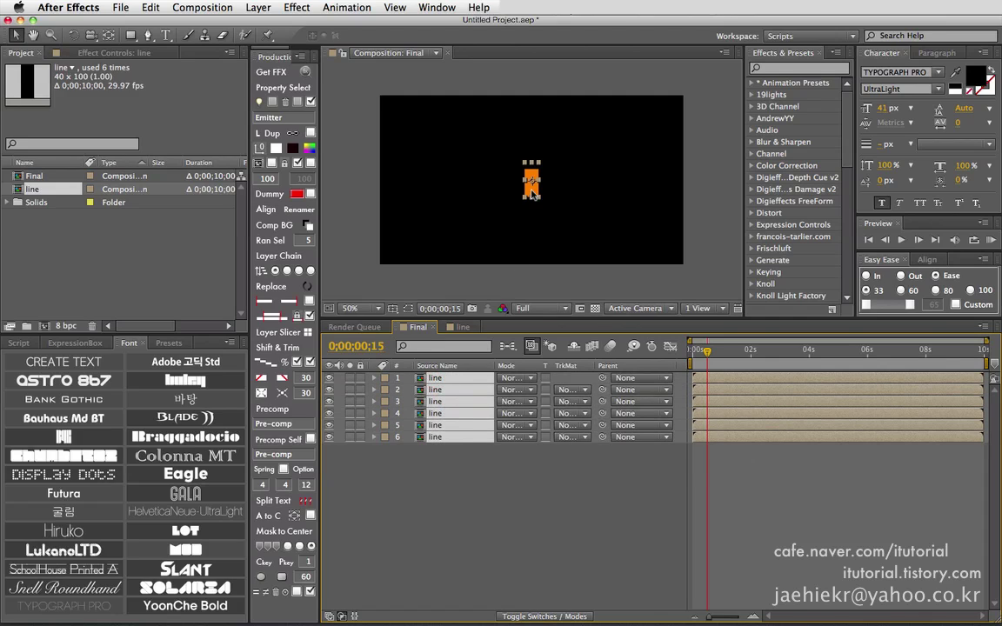
{"action": "left_click_drag", "start_coordinate": [532, 194], "coordinate": [532, 154]}
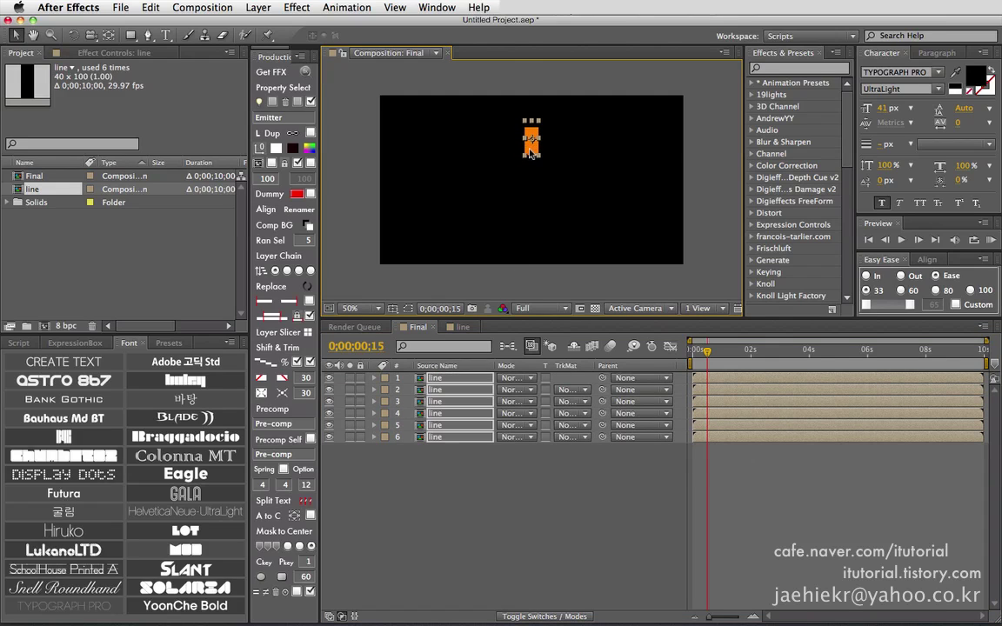
{"action": "left_click", "coordinate": [427, 476]}
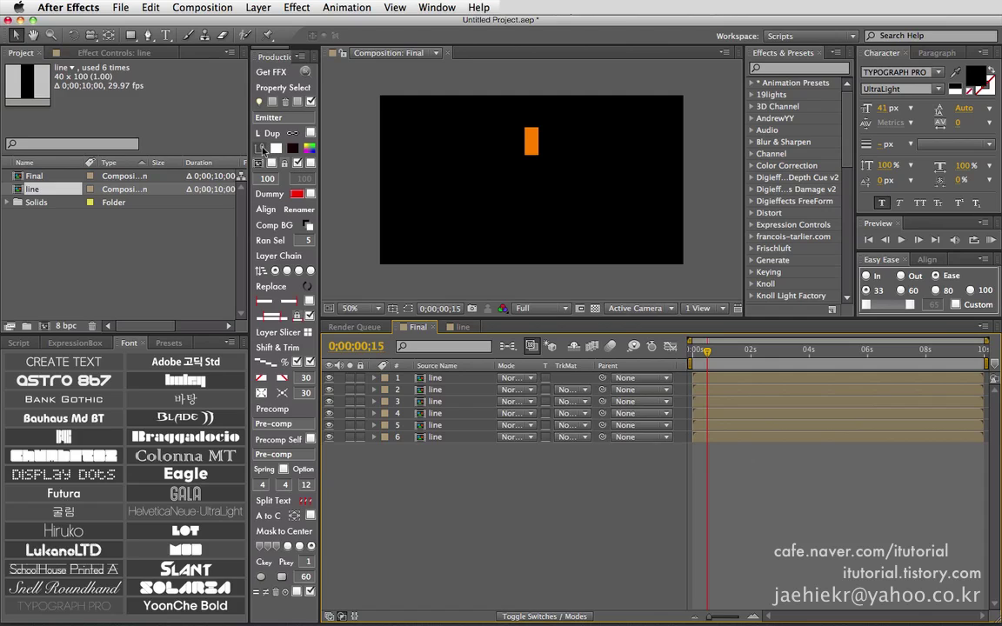
Add a null object at the Final composition's centre and parent all six line layers to it
{"action": "left_click", "coordinate": [263, 149]}
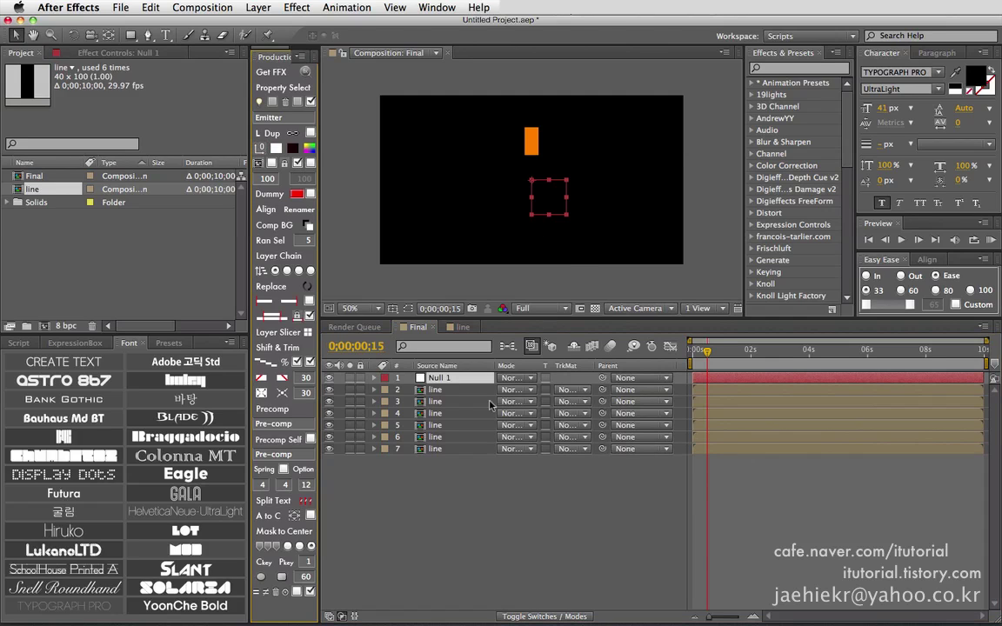
{"action": "left_click", "coordinate": [456, 390]}
{"action": "left_click", "coordinate": [458, 448], "text": "shift"}
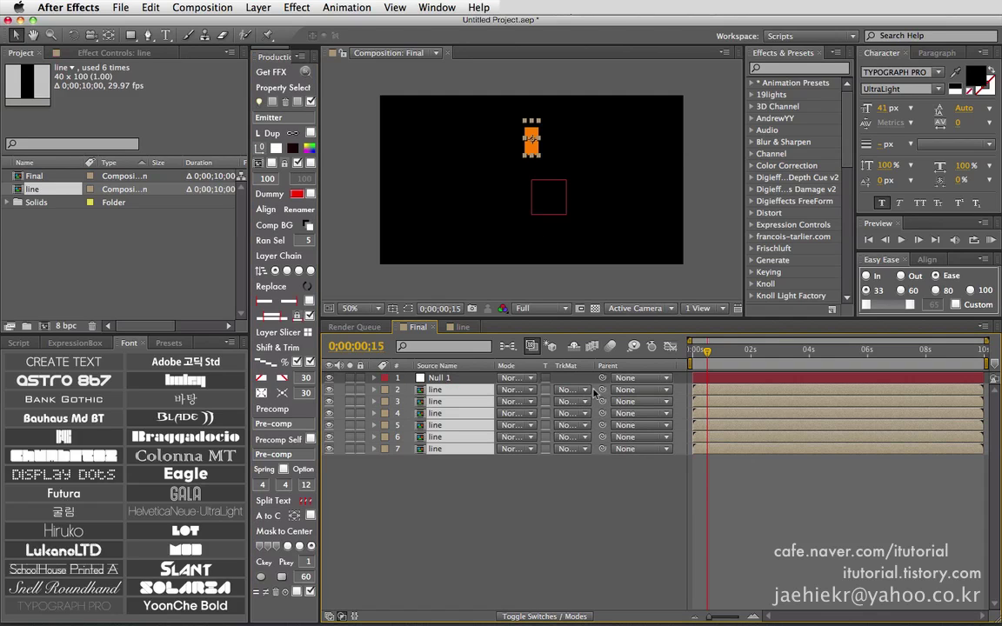
{"action": "left_click_drag", "start_coordinate": [601, 392], "coordinate": [475, 381]}
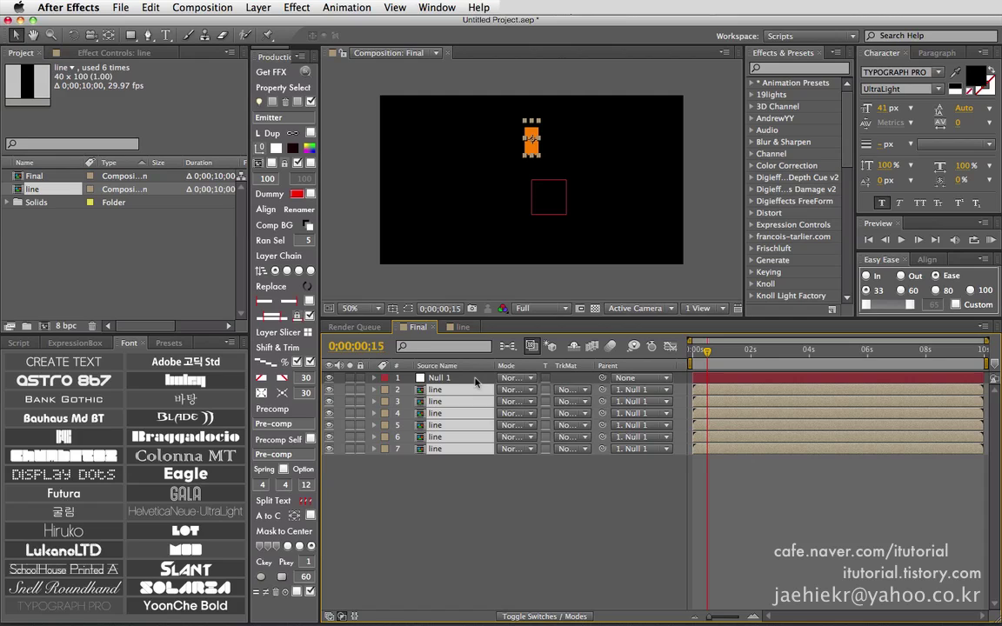
Unparent the line layer directly below the null and set the null's rotation to 10°
{"action": "left_click", "coordinate": [456, 379]}
{"action": "key", "text": "r"}
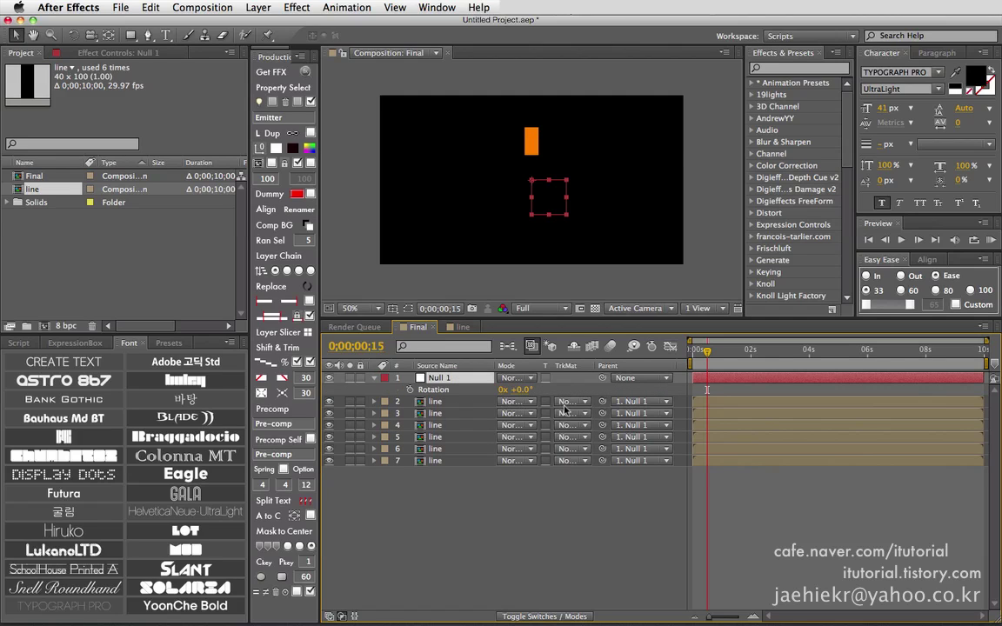
{"action": "left_click", "coordinate": [646, 404]}
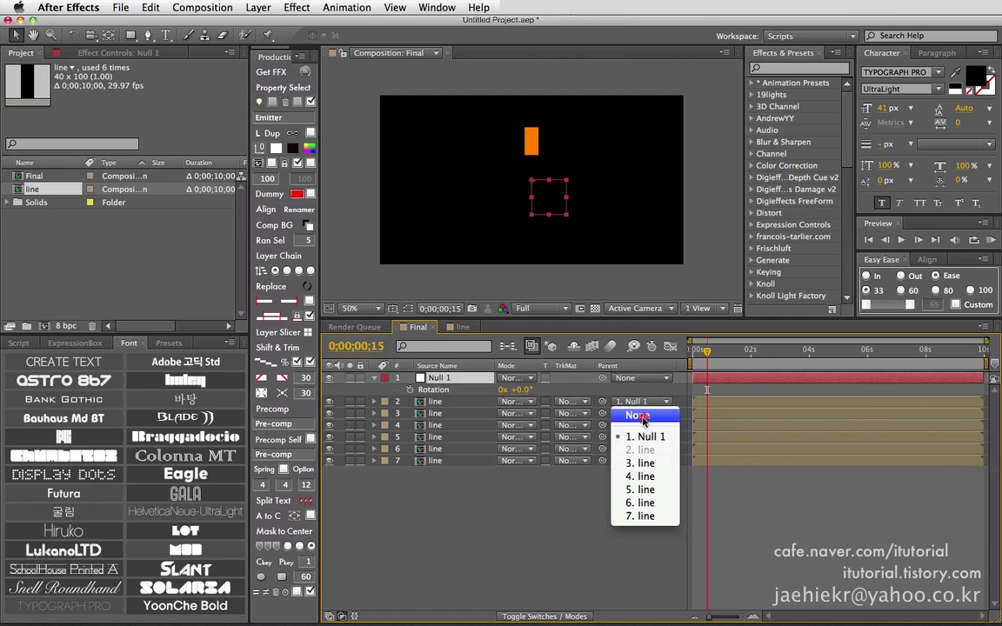
{"action": "left_click", "coordinate": [642, 419]}
{"action": "left_click", "coordinate": [527, 390]}
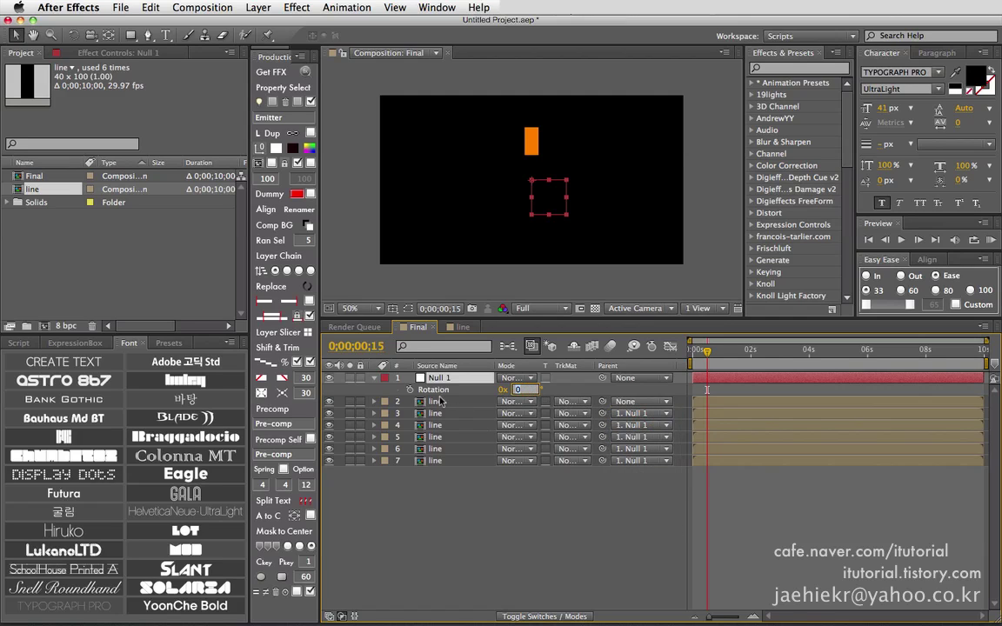
{"action": "type", "text": "10"}
{"action": "key", "text": "Return"}
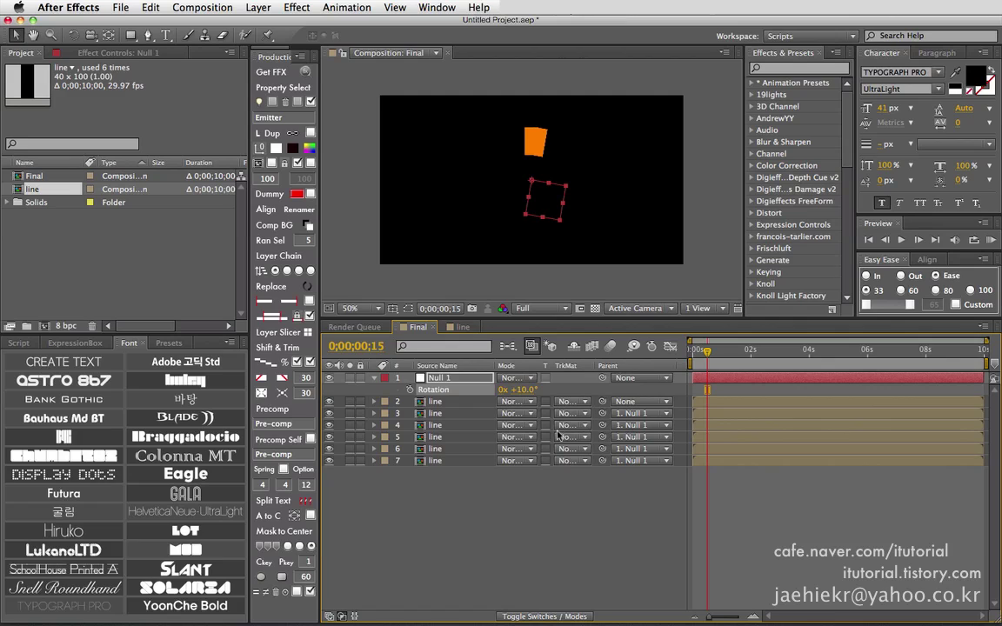
Unparent layer 3, set the null's rotation to 20° and scrub to 0;00;00;00
{"action": "left_click", "coordinate": [639, 415]}
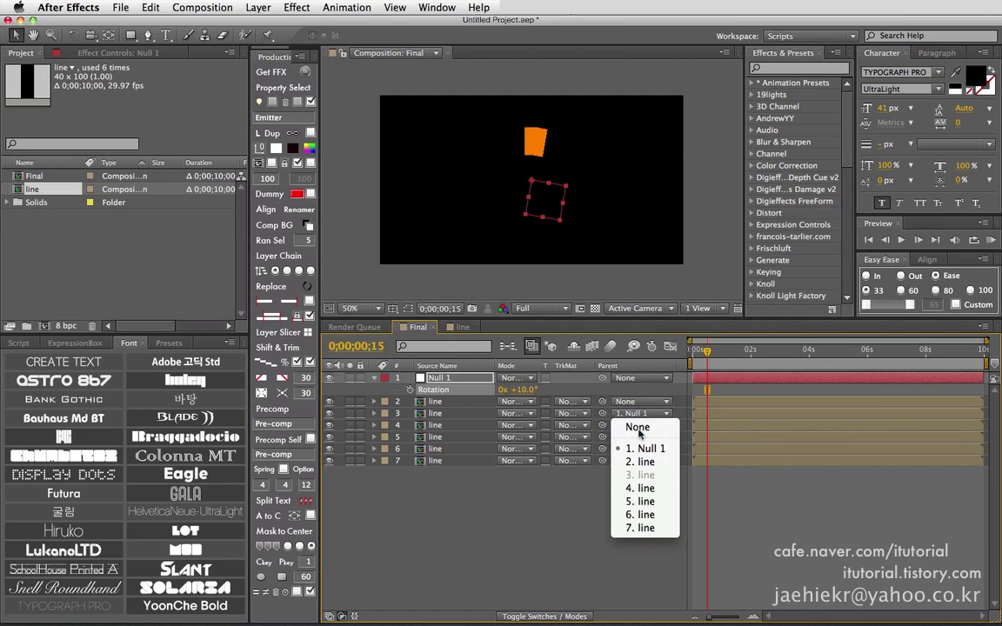
{"action": "left_click", "coordinate": [635, 362]}
{"action": "left_click", "coordinate": [529, 391]}
{"action": "type", "text": "20"}
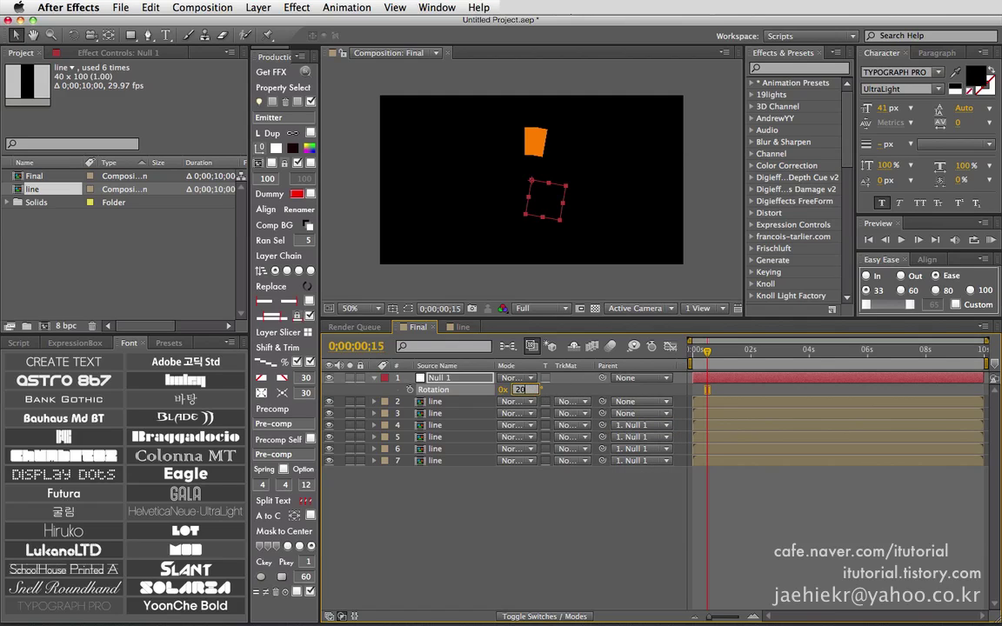
{"action": "key", "text": "Return"}
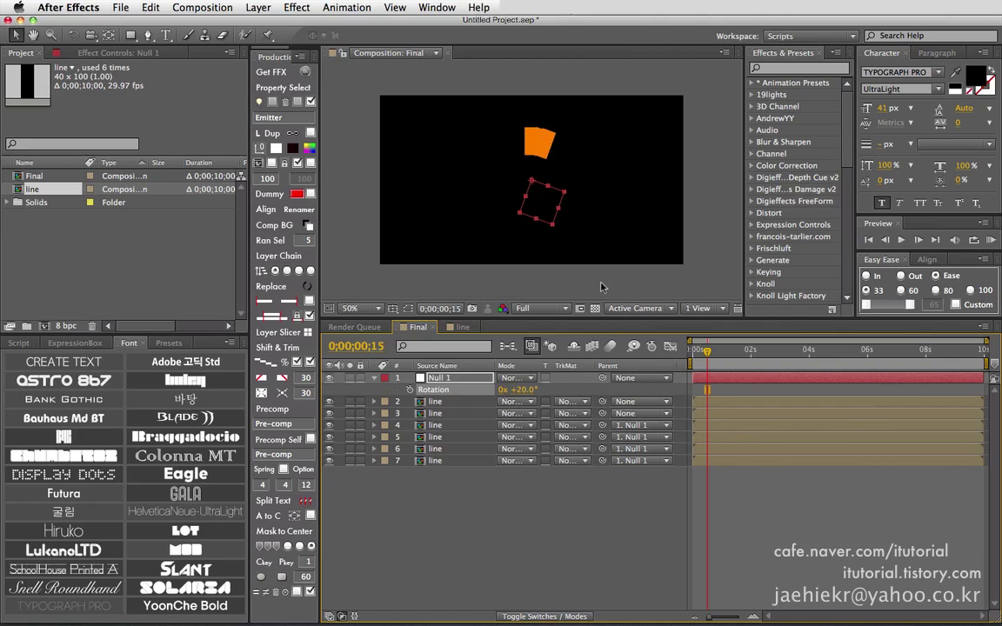
{"action": "left_click_drag", "start_coordinate": [699, 355], "coordinate": [661, 358]}
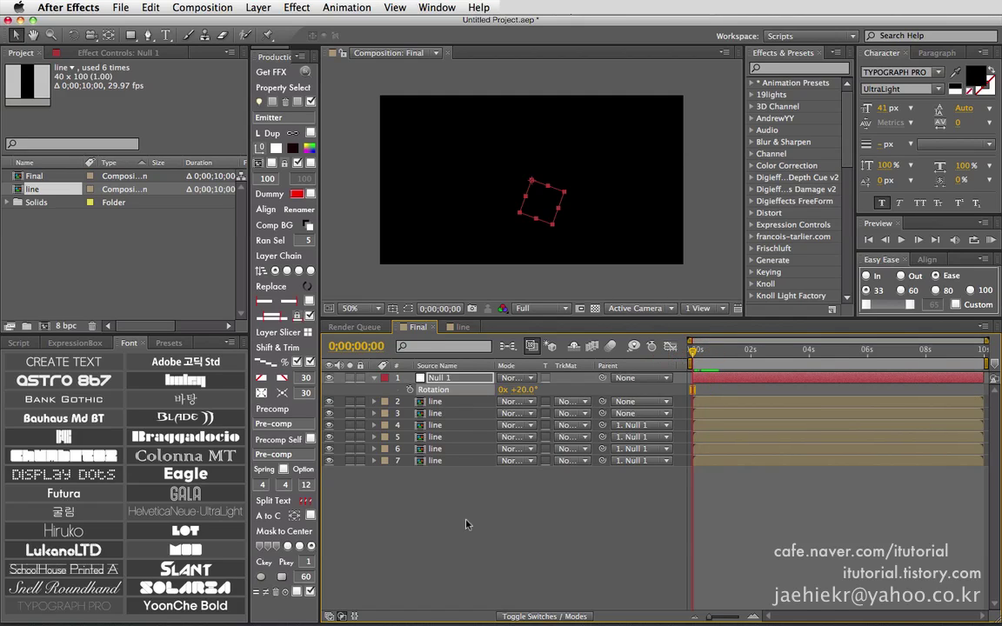
Undo the null's rotation changes and delete the null object
{"action": "key", "text": "super+z"}
{"action": "key", "text": "super+z"}
{"action": "key", "text": "super+z"}
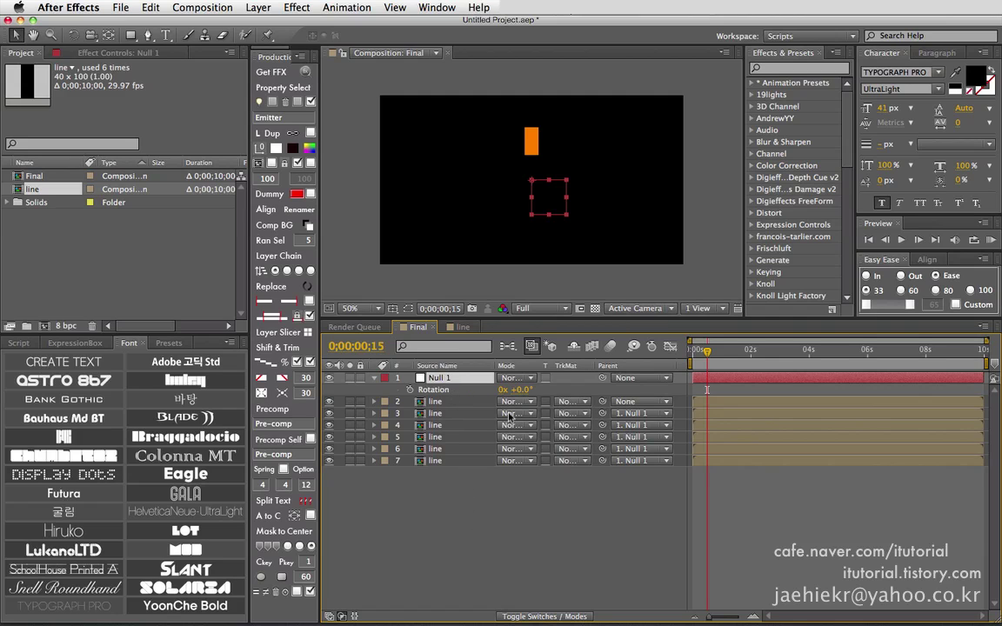
{"action": "key", "text": "Delete"}
Duplicate all six line layers together five times to make 36 line layers
{"action": "left_click_drag", "start_coordinate": [463, 468], "coordinate": [425, 367]}
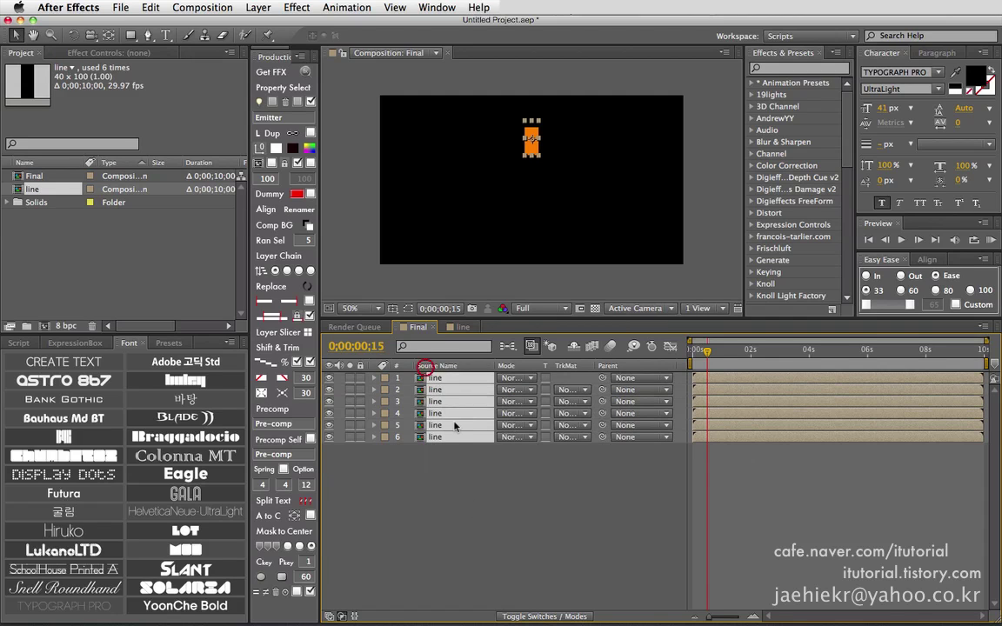
{"action": "key", "text": "super+d"}
{"action": "key", "text": "super+d"}
{"action": "key", "text": "super+d"}
{"action": "key", "text": "super+d"}
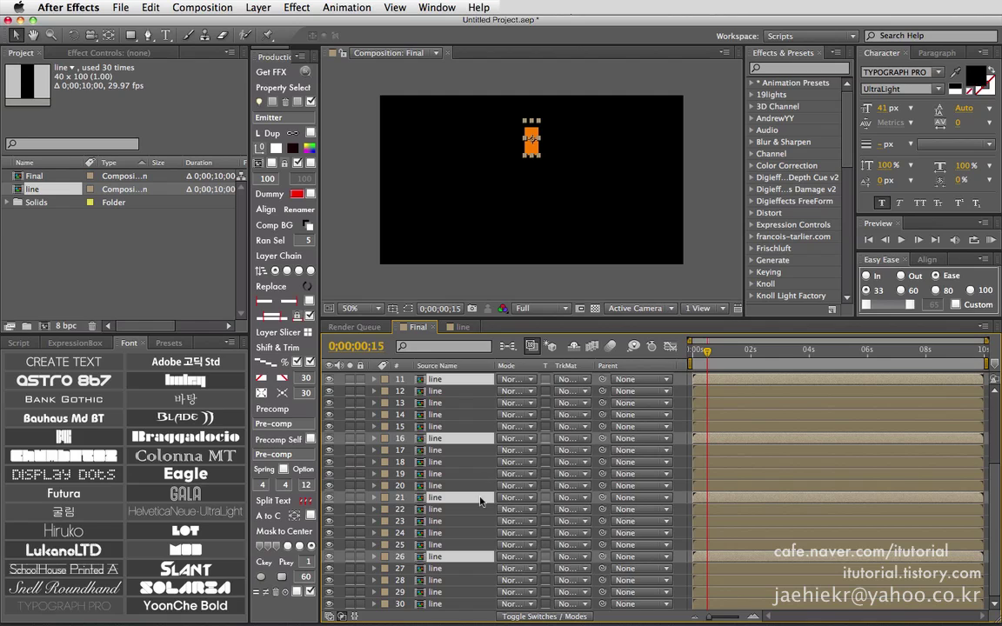
{"action": "key", "text": "super+d"}
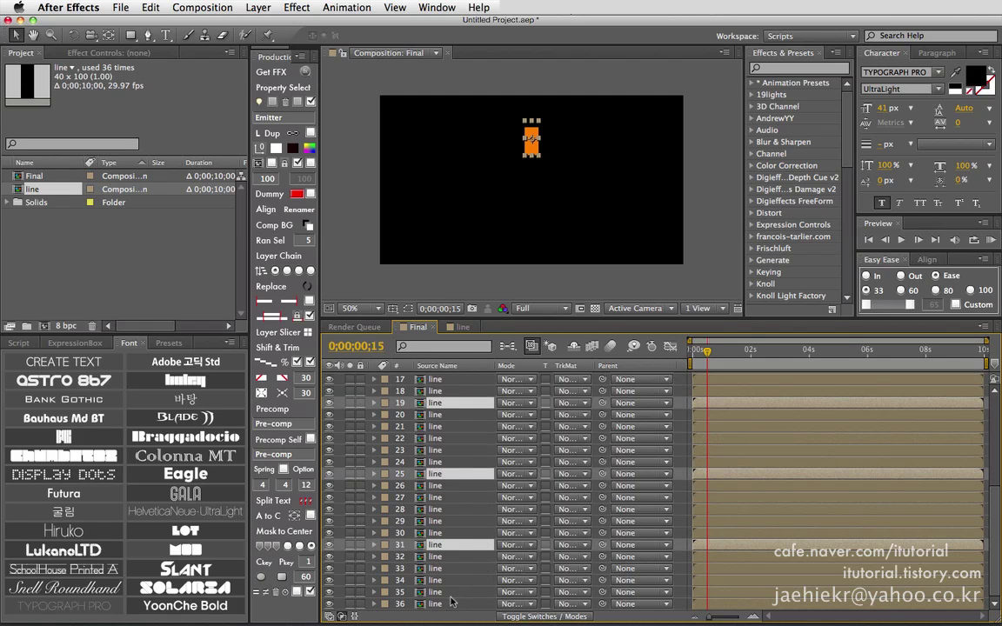
Open the Interactive expression tool for all 36 line layers, keeping its window clear of the composition view
{"action": "scroll", "coordinate": [466, 383], "scroll_direction": "up", "scroll_amount": 10}
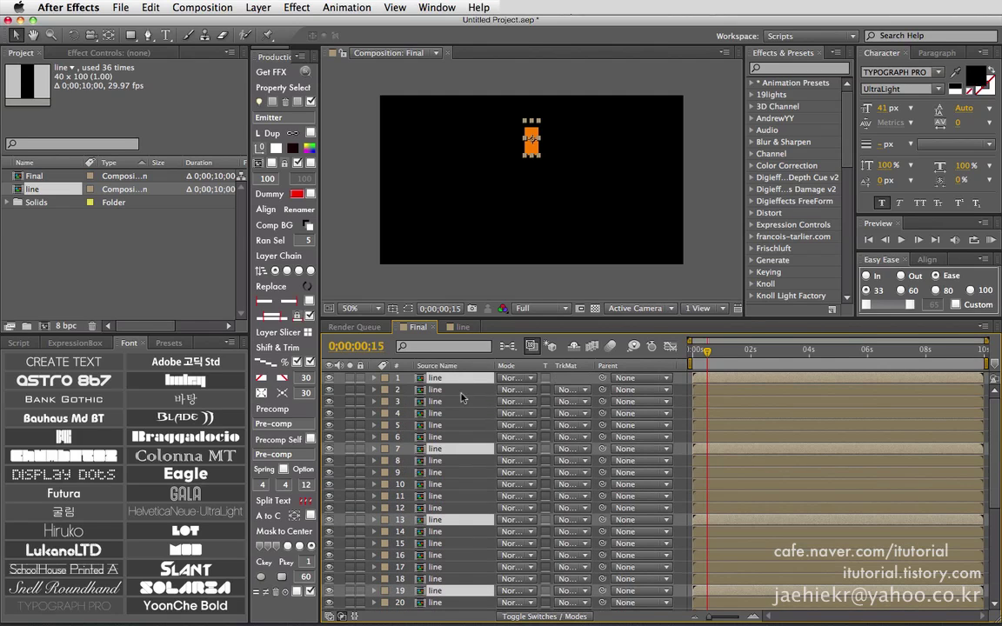
{"action": "key", "text": "super+a"}
{"action": "left_click", "coordinate": [75, 343]}
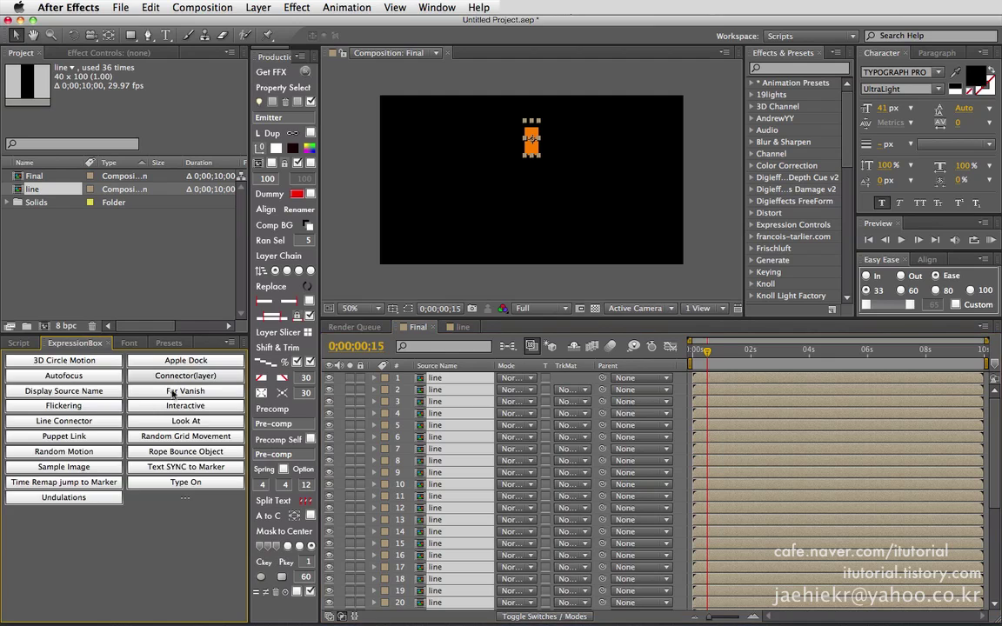
{"action": "left_click", "coordinate": [174, 406]}
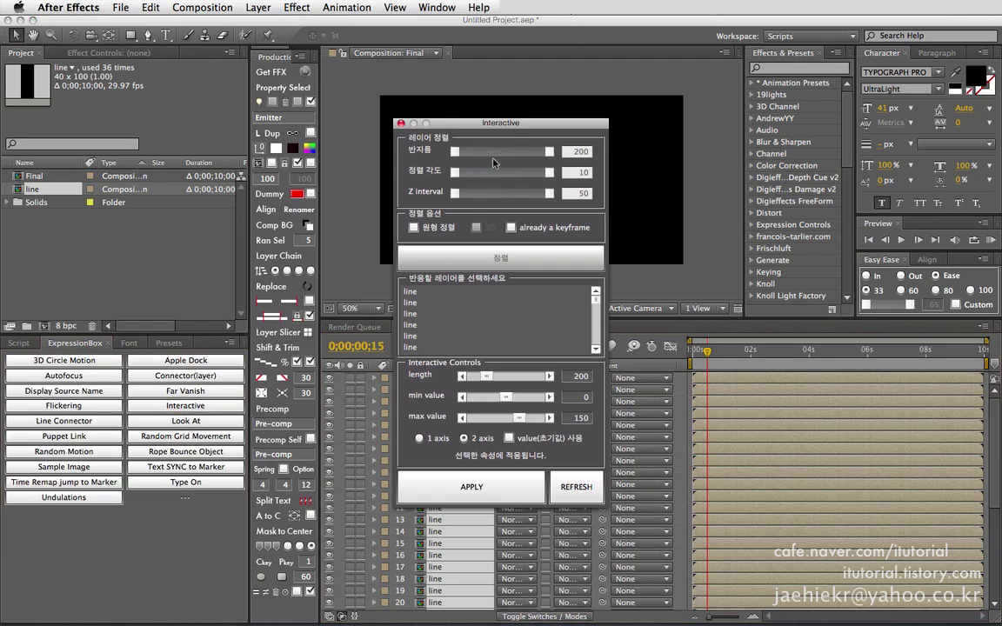
{"action": "left_click_drag", "start_coordinate": [445, 112], "coordinate": [166, 140]}
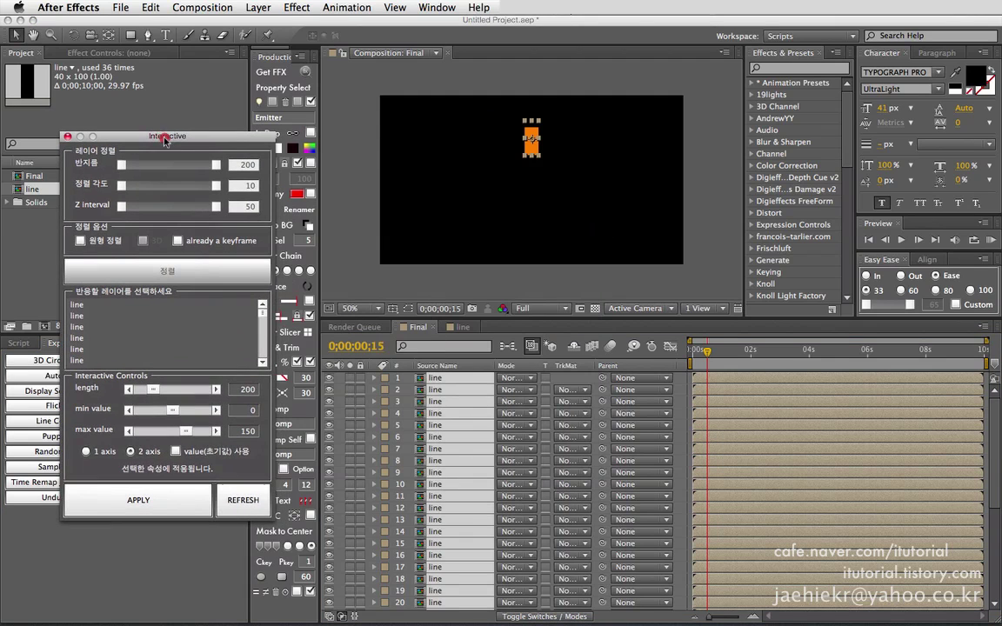
Arrange the selected line layers in a circle with a radius of 150
{"action": "left_click", "coordinate": [81, 242]}
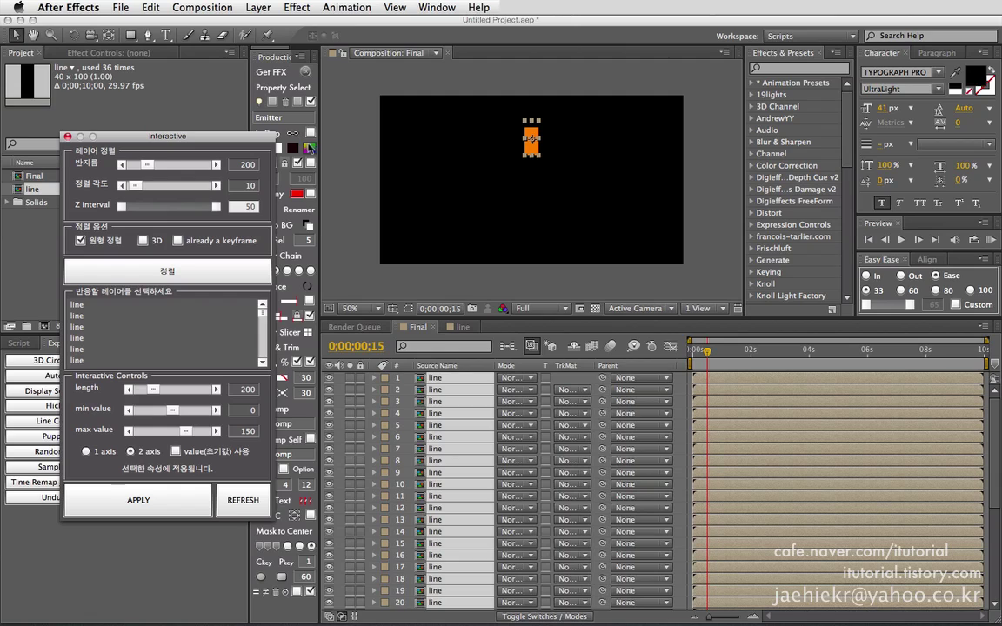
{"action": "left_click", "coordinate": [247, 164]}
{"action": "left_click_drag", "start_coordinate": [243, 166], "coordinate": [308, 165]}
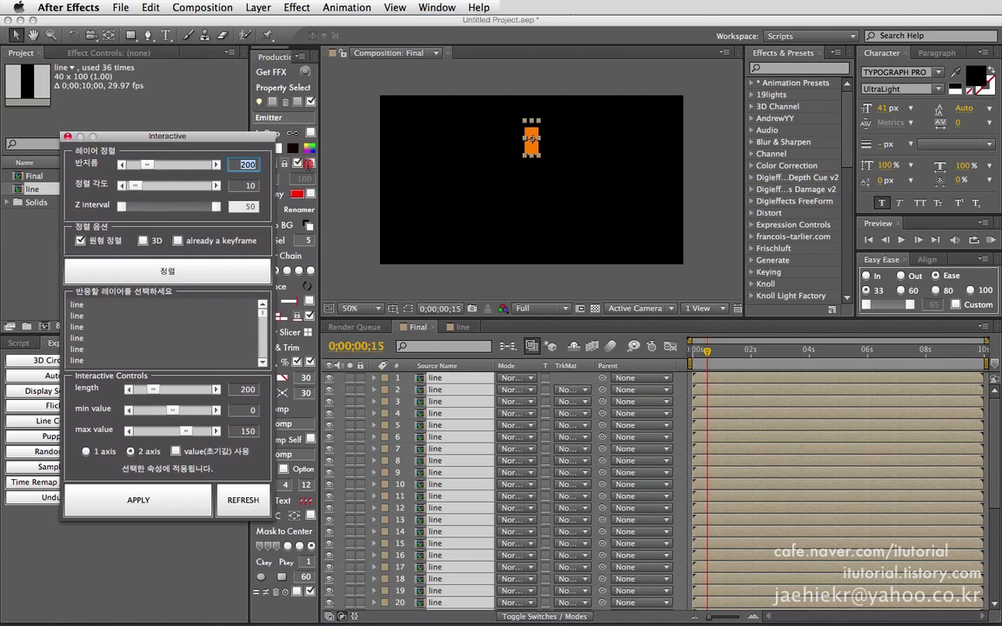
{"action": "type", "text": "150"}
{"action": "left_click", "coordinate": [201, 279]}
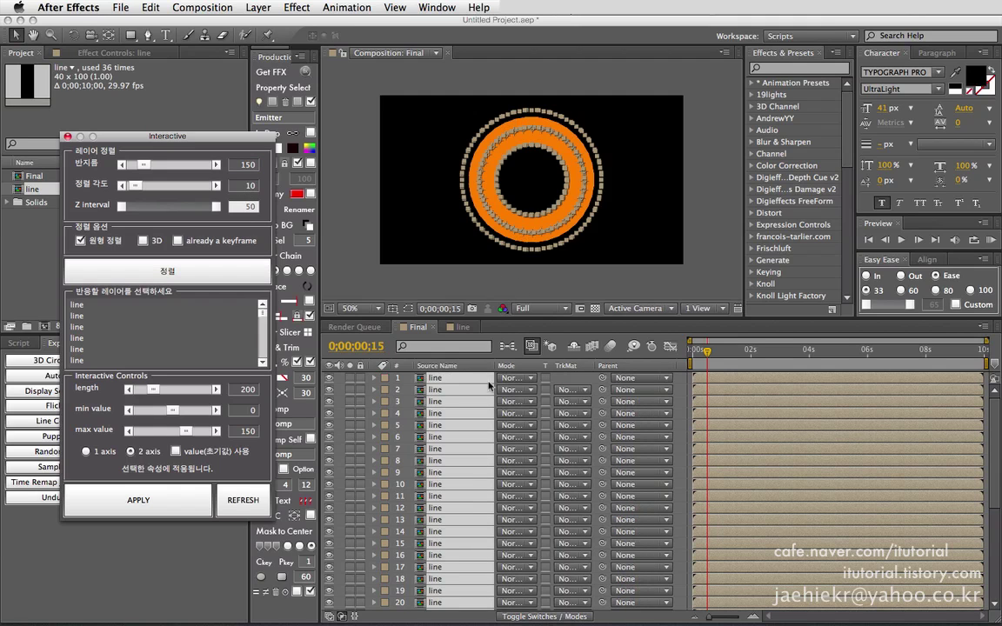
Scrub the ring animation to 0;00;00;09 and close the Interactive window
{"action": "left_click", "coordinate": [440, 355]}
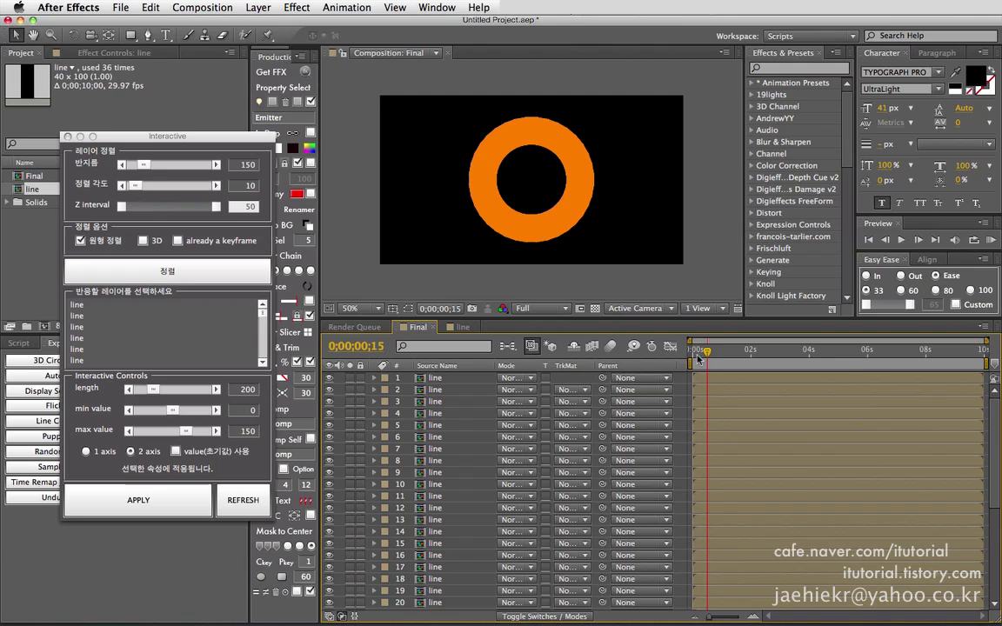
{"action": "mouse_move", "coordinate": [698, 356]}
{"action": "left_mouse_down"}
{"action": "mouse_move", "coordinate": [722, 355]}
{"action": "mouse_move", "coordinate": [692, 355]}
{"action": "mouse_move", "coordinate": [712, 353]}
{"action": "mouse_move", "coordinate": [702, 353]}
{"action": "left_mouse_up"}
{"action": "left_click_drag", "start_coordinate": [147, 137], "coordinate": [170, 133]}
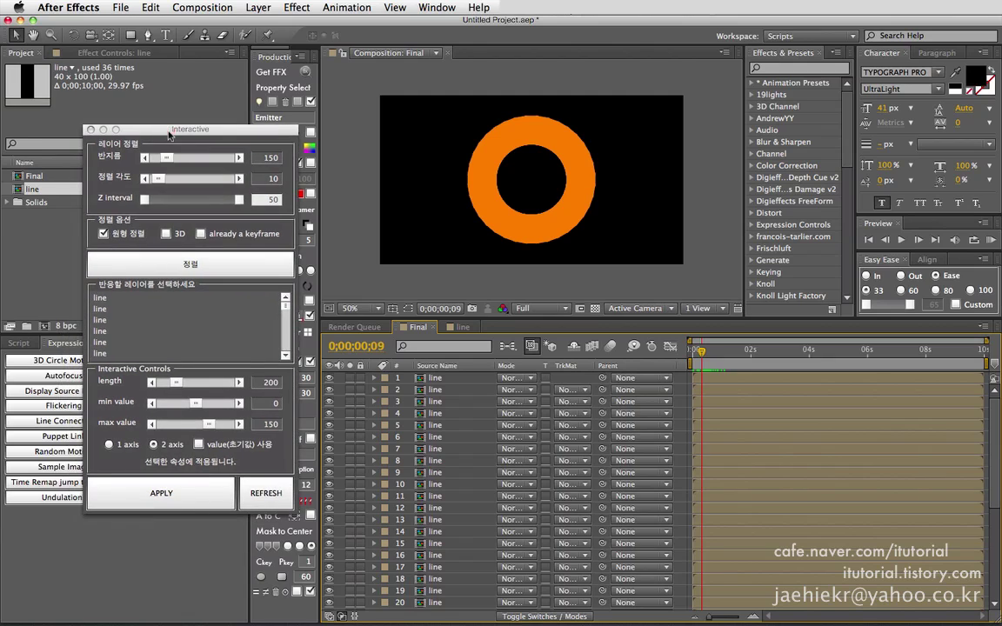
{"action": "left_click", "coordinate": [89, 129]}
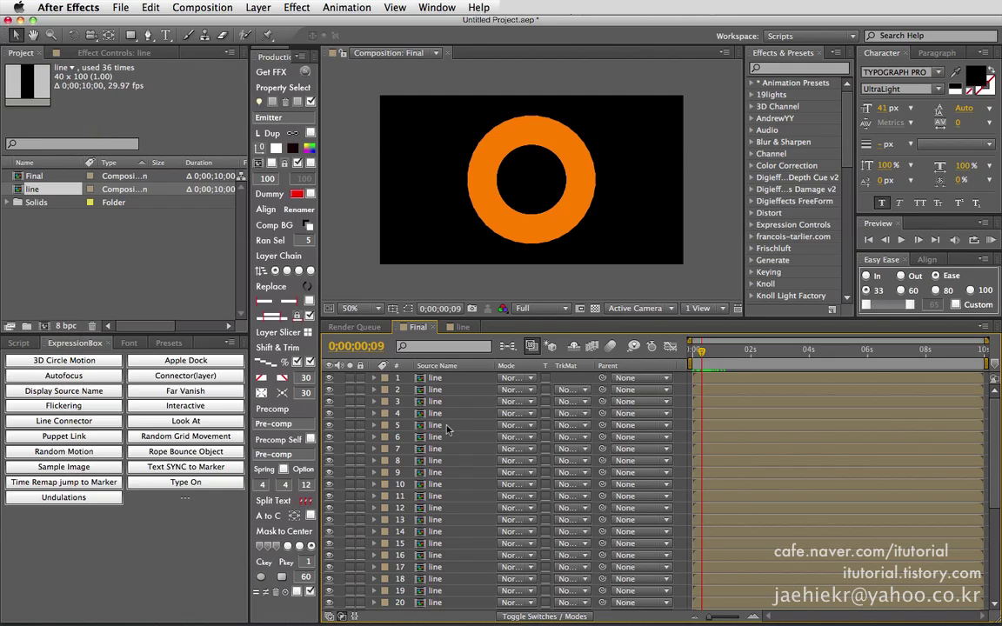
Solo line layers 1 and 2, individually and together, to examine how the neighbouring bars are placed
{"action": "left_click", "coordinate": [350, 378]}
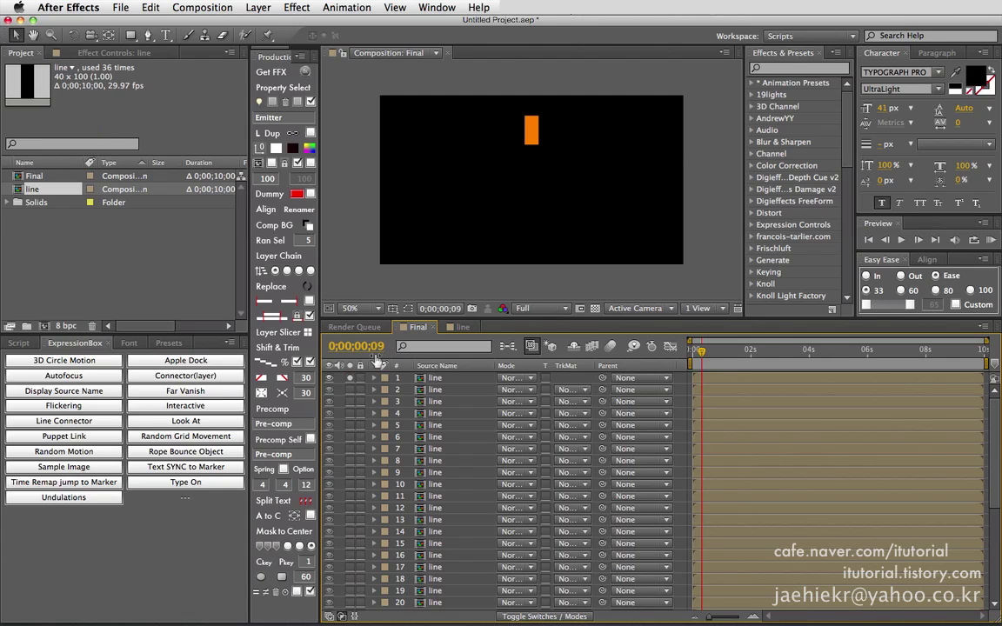
{"action": "left_click", "coordinate": [350, 391]}
{"action": "left_click", "coordinate": [350, 379]}
{"action": "left_click", "coordinate": [350, 390]}
{"action": "left_click", "coordinate": [349, 378]}
{"action": "left_click", "coordinate": [350, 390]}
Recolour the two soloed line layers in different dark brown shades and view their overlap at 100%
{"action": "left_click", "coordinate": [440, 380]}
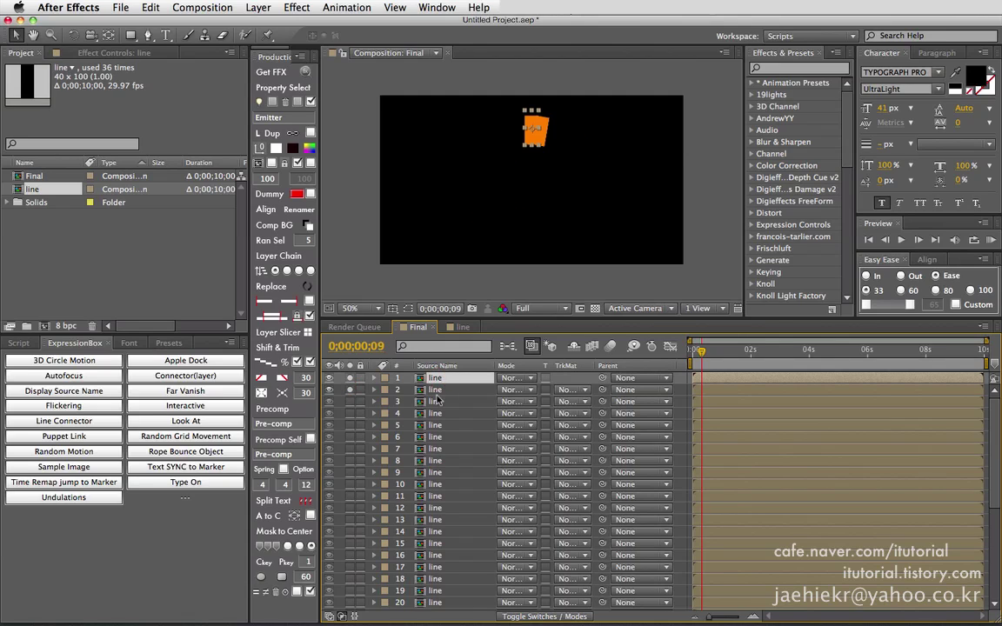
{"action": "left_click", "coordinate": [439, 392], "text": "shift"}
{"action": "left_click", "coordinate": [259, 163]}
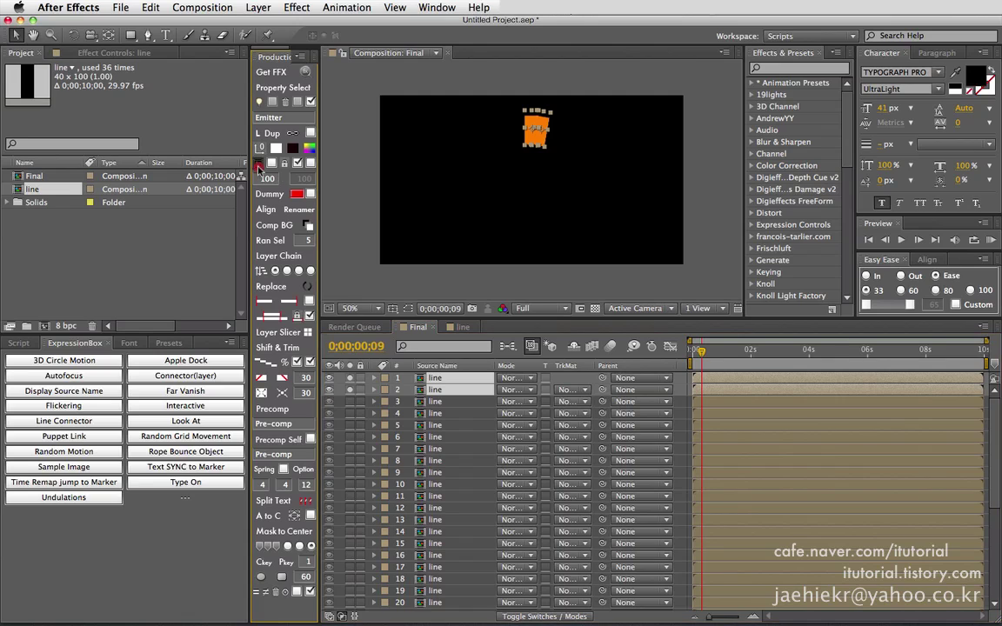
{"action": "key", "text": "period"}
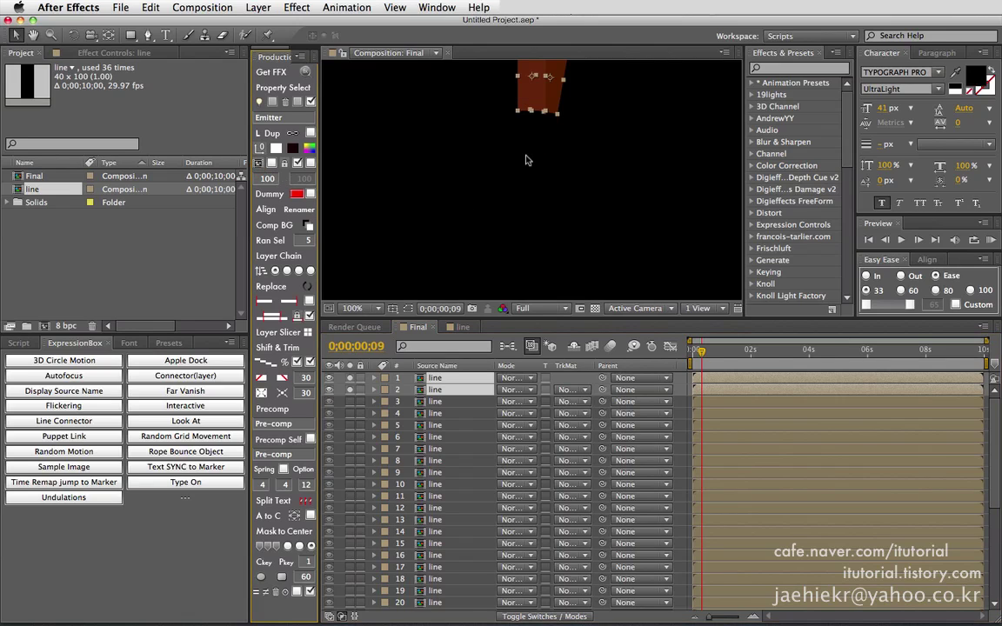
{"action": "left_click", "coordinate": [548, 120]}
{"action": "key", "text": "space"}
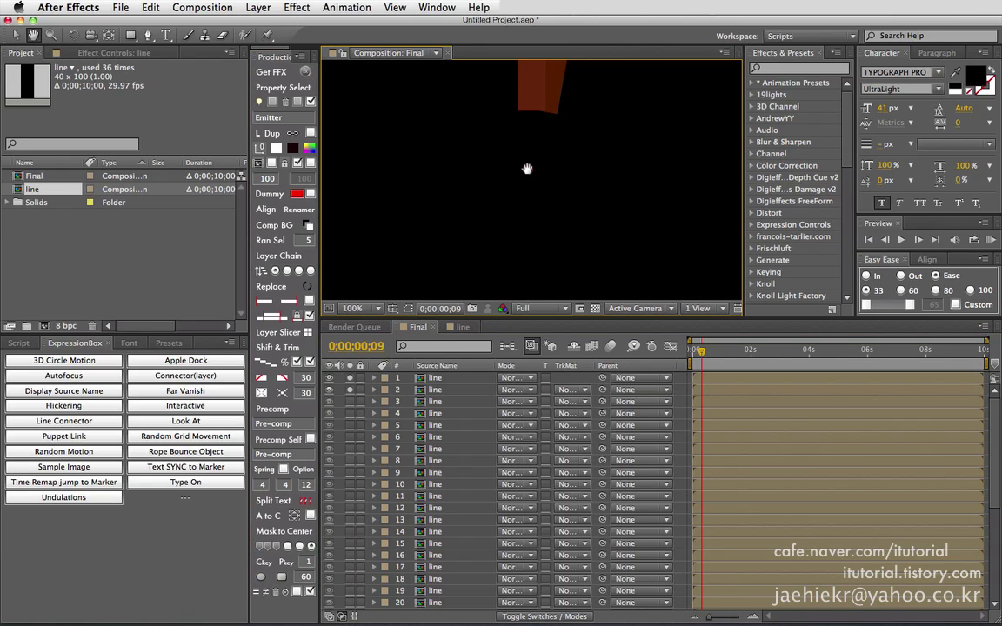
{"action": "key", "text": "space"}
{"action": "left_click_drag", "start_coordinate": [544, 130], "coordinate": [521, 220]}
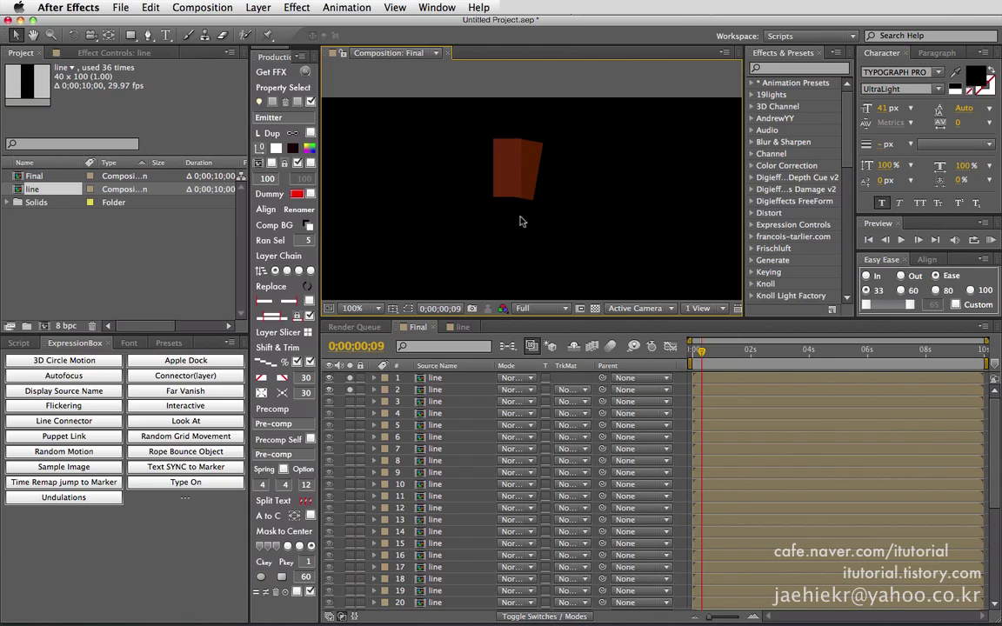
Toggle solo on line layers 1 and 2 to compare the two recoloured bars one at a time
{"action": "left_click", "coordinate": [350, 379]}
{"action": "left_click", "coordinate": [351, 379]}
{"action": "left_click", "coordinate": [351, 391]}
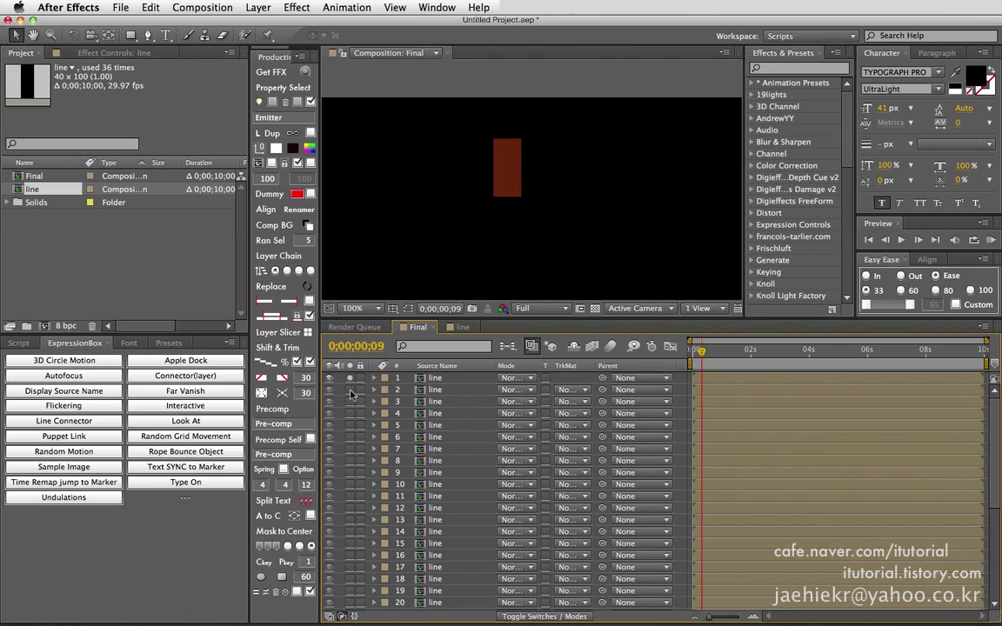
{"action": "left_click", "coordinate": [351, 391]}
{"action": "left_click", "coordinate": [350, 391]}
{"action": "left_click", "coordinate": [352, 379]}
Undo the solo toggles and the recolouring of line layers 1 and 2
{"action": "key", "text": "super+z"}
{"action": "key", "text": "super+z"}
{"action": "key", "text": "super+z"}
{"action": "key", "text": "super+z"}
{"action": "key", "text": "super+z"}
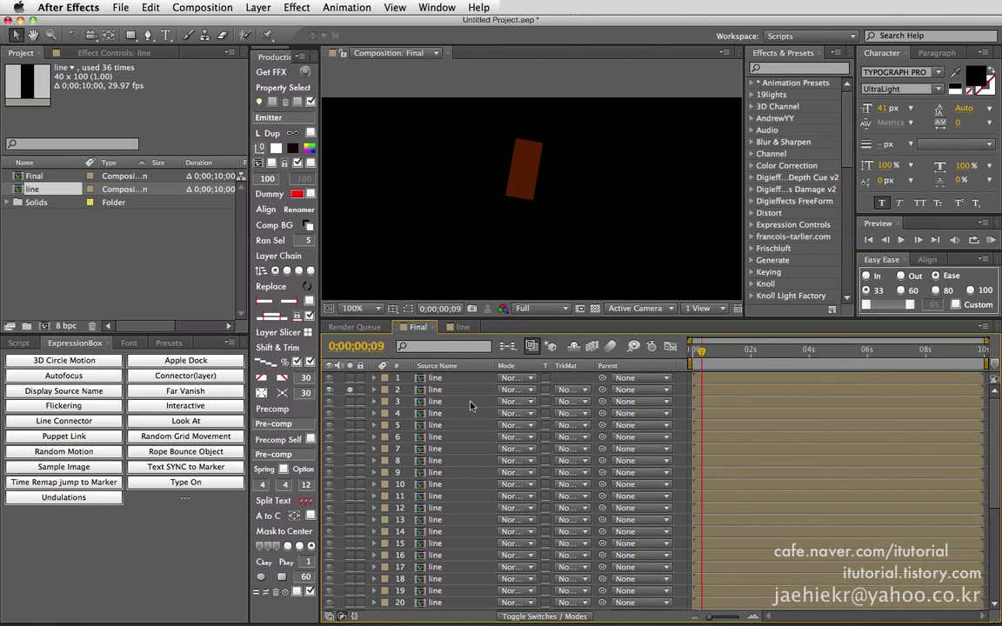
{"action": "key", "text": "super+z"}
{"action": "key", "text": "super+z"}
Select line layer 3 and turn off solo on layers 1 and 2 to view the whole ring
{"action": "left_click", "coordinate": [460, 403]}
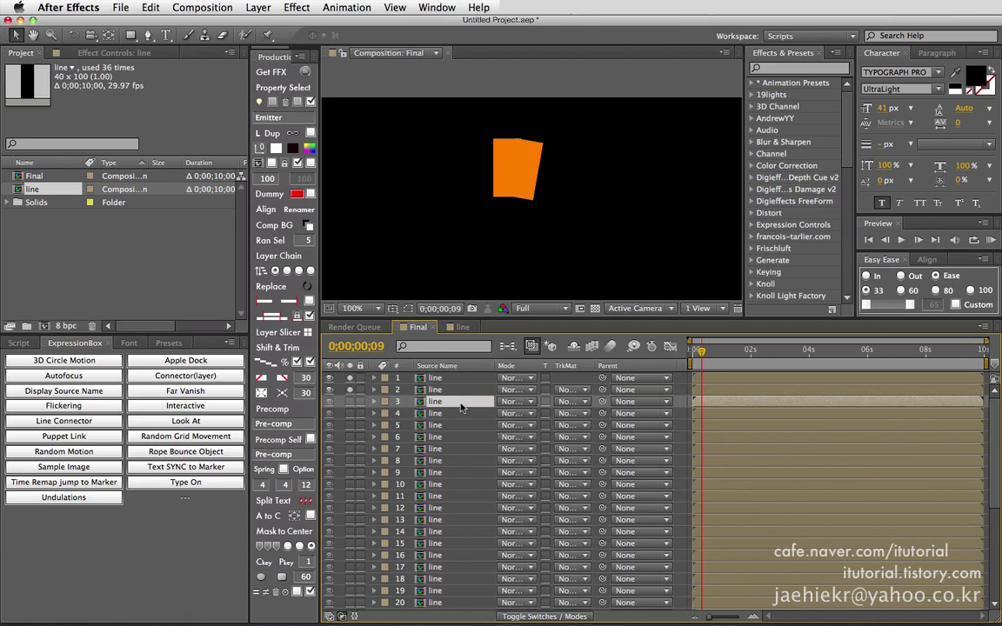
{"action": "left_click", "coordinate": [351, 391]}
{"action": "left_click", "coordinate": [352, 379]}
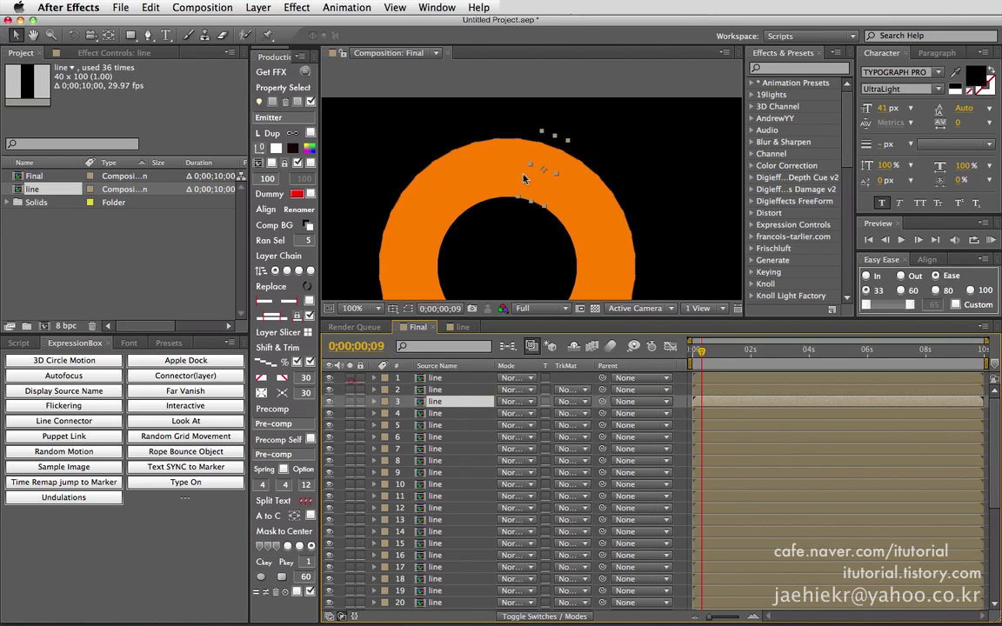
Solo line layer 1 to inspect its single bar, and turn solo off to view the whole ring at 50%
{"action": "left_click", "coordinate": [349, 379]}
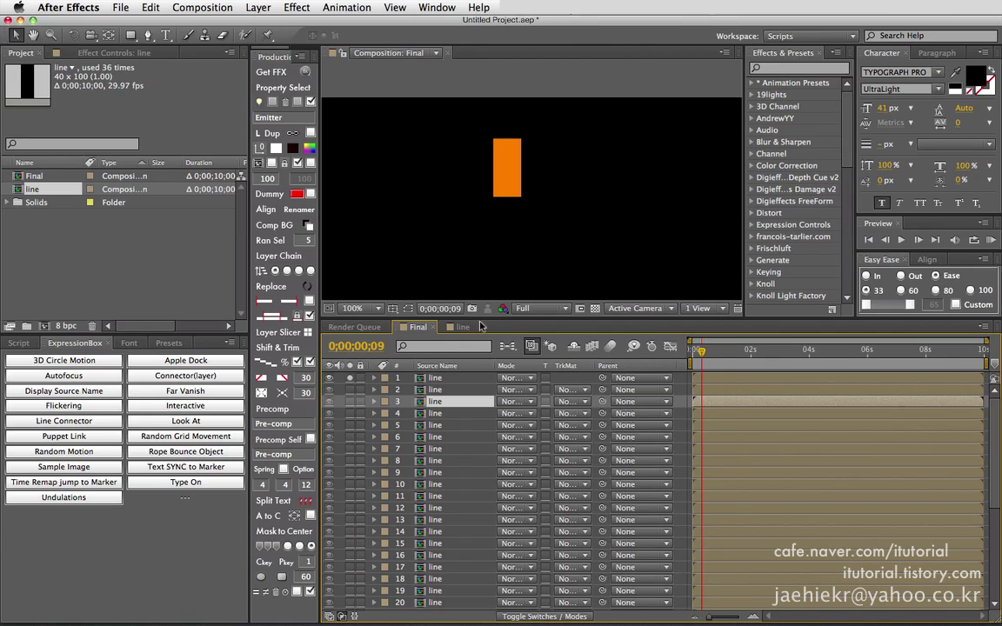
{"action": "left_click", "coordinate": [449, 380]}
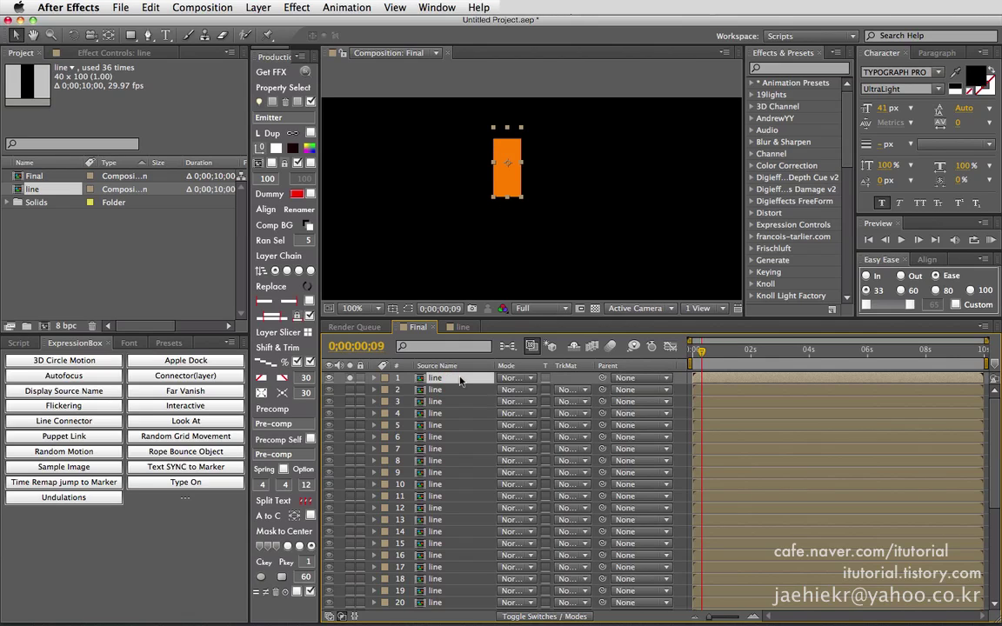
{"action": "left_click", "coordinate": [349, 378]}
{"action": "scroll", "coordinate": [489, 247], "scroll_direction": "down", "scroll_amount": 1}
{"action": "key", "text": "space"}
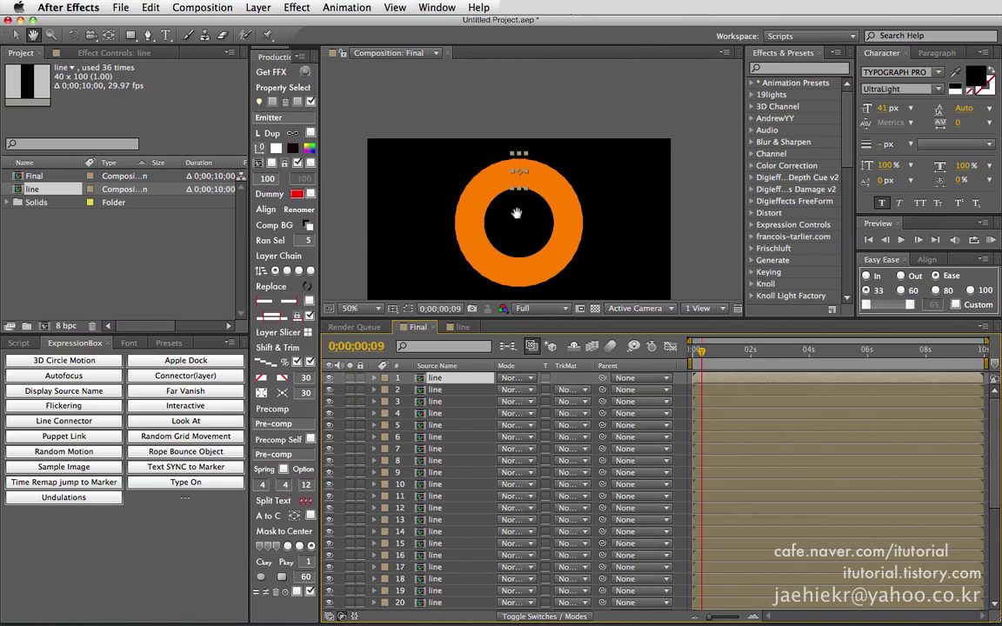
{"action": "left_click_drag", "start_coordinate": [517, 215], "coordinate": [511, 177]}
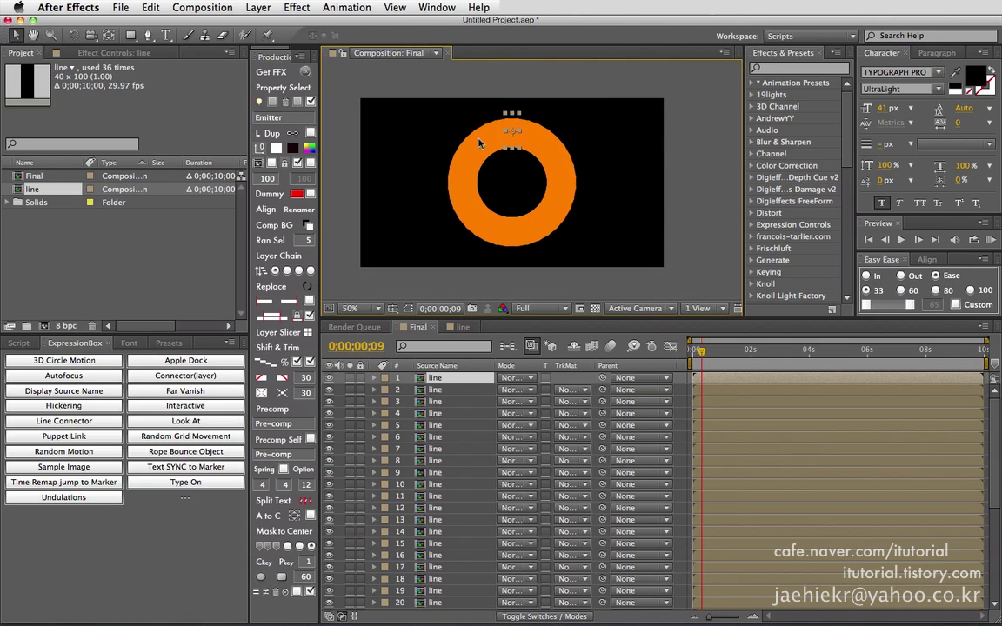
Create a second, locked viewer of the Final composition and undock it as a floating window beside the main viewer
{"action": "left_click", "coordinate": [436, 54]}
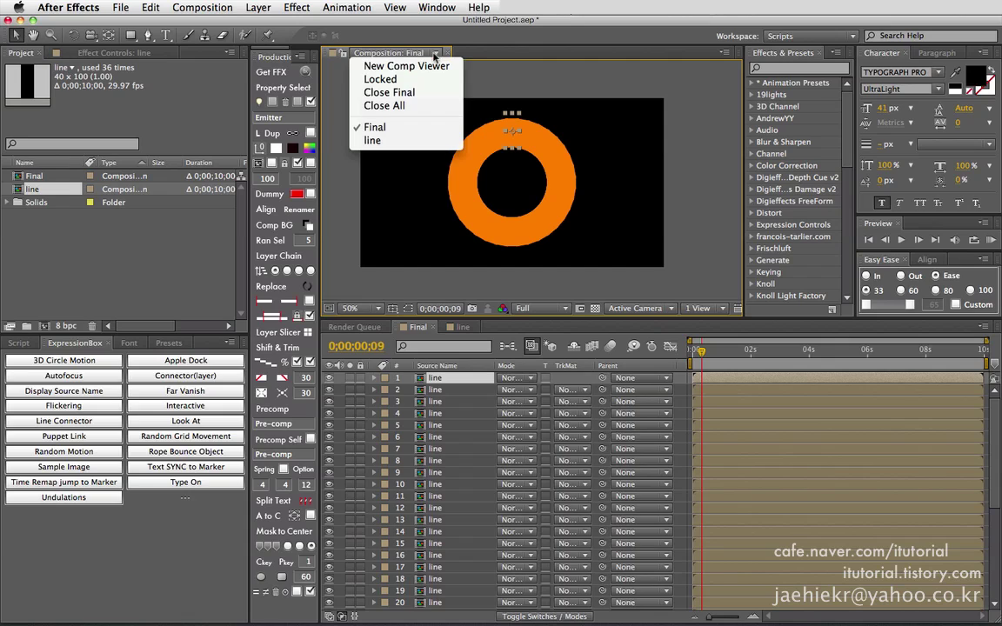
{"action": "left_click", "coordinate": [435, 66]}
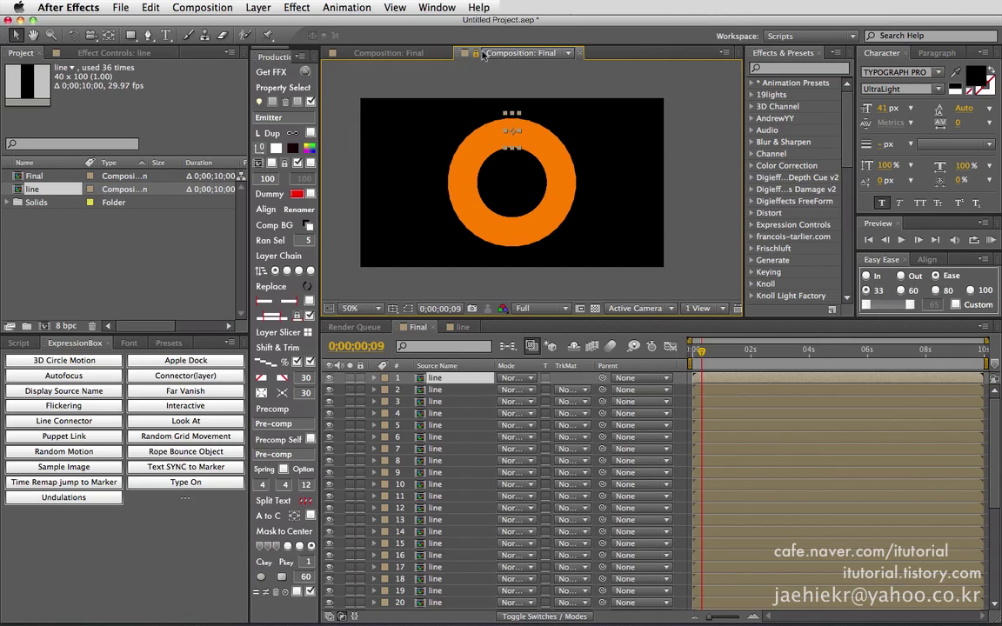
{"action": "right_click", "coordinate": [411, 52]}
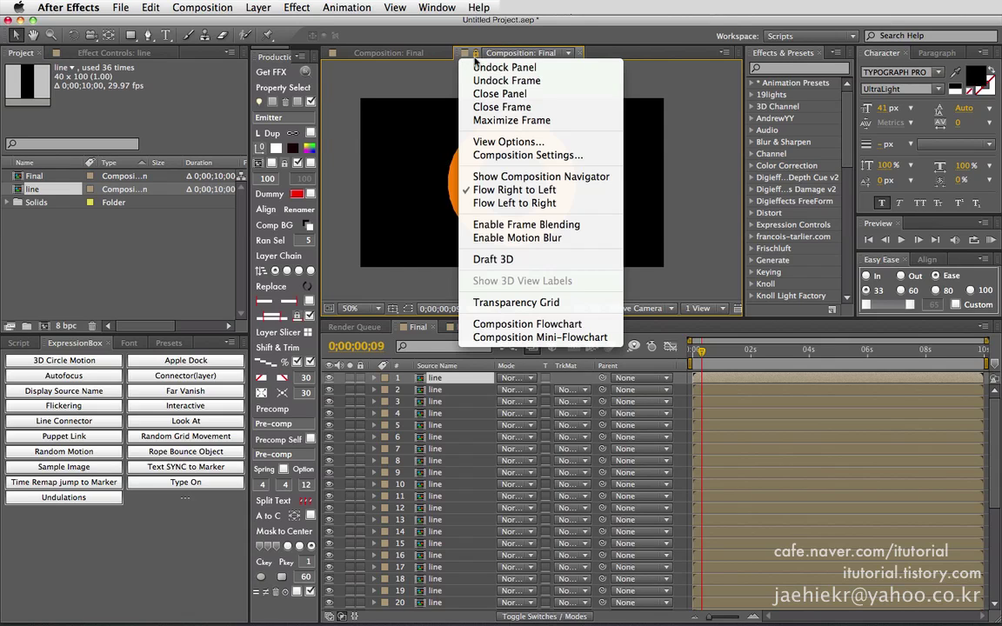
{"action": "left_click", "coordinate": [500, 61]}
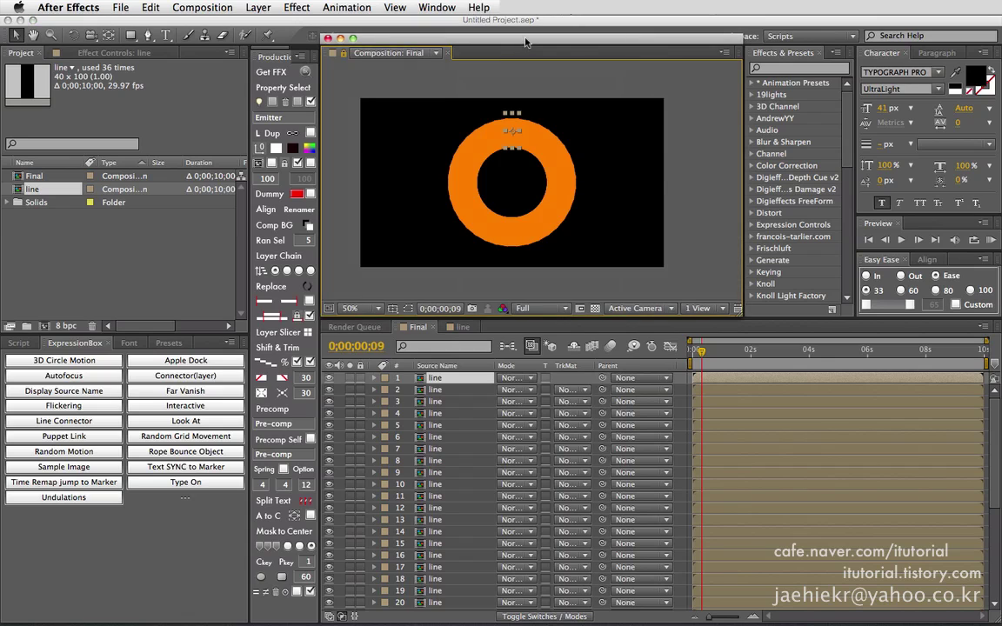
{"action": "left_click_drag", "start_coordinate": [511, 38], "coordinate": [187, 165]}
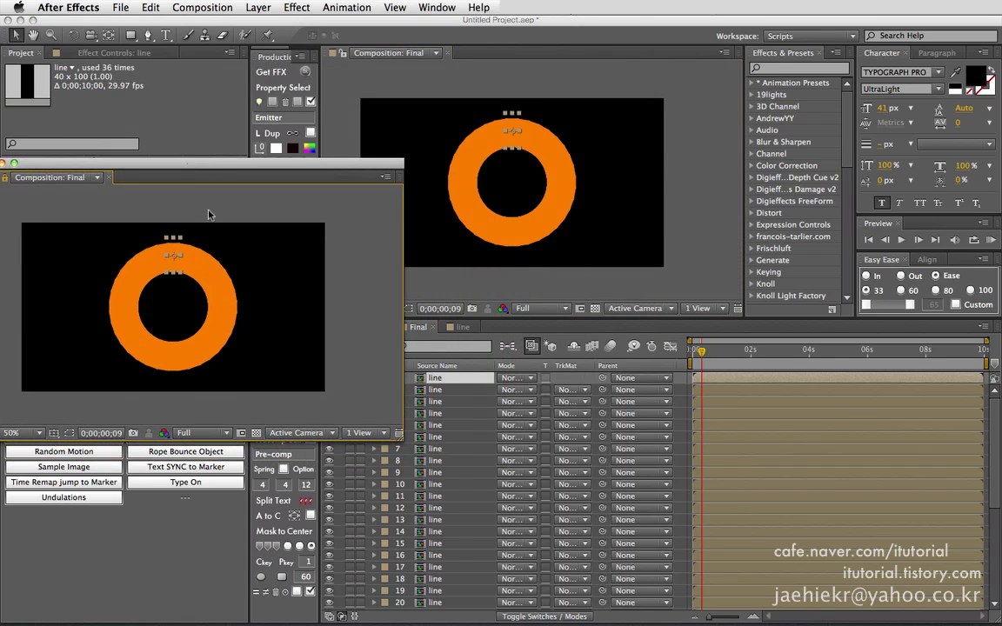
In the line composition, add a full-size rectangular mask to Orange Solid 1 and display its mask path
{"action": "left_click", "coordinate": [462, 329]}
{"action": "left_click", "coordinate": [462, 379]}
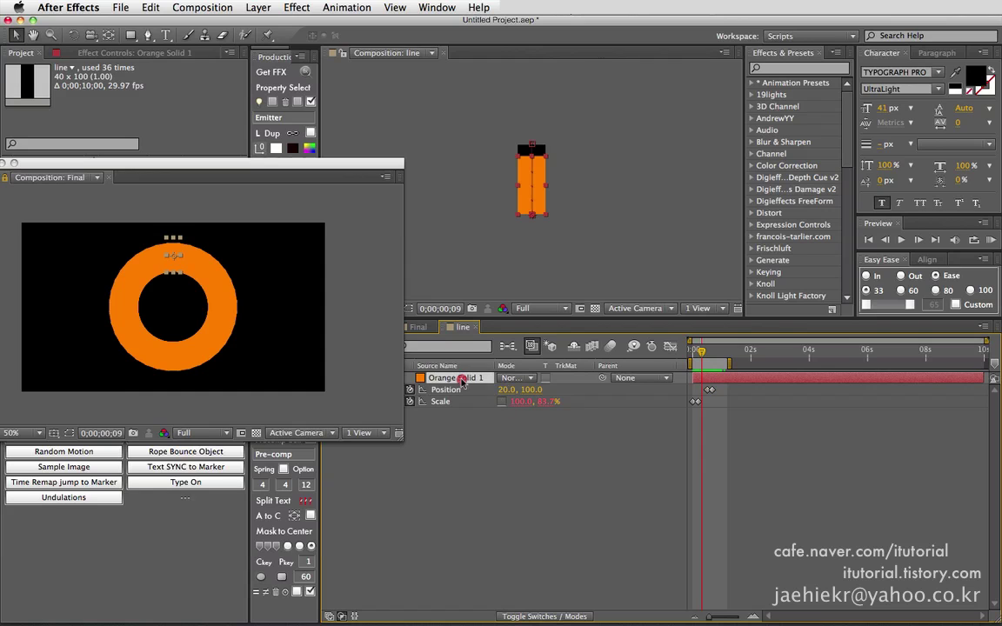
{"action": "left_click_drag", "start_coordinate": [333, 170], "coordinate": [254, 165]}
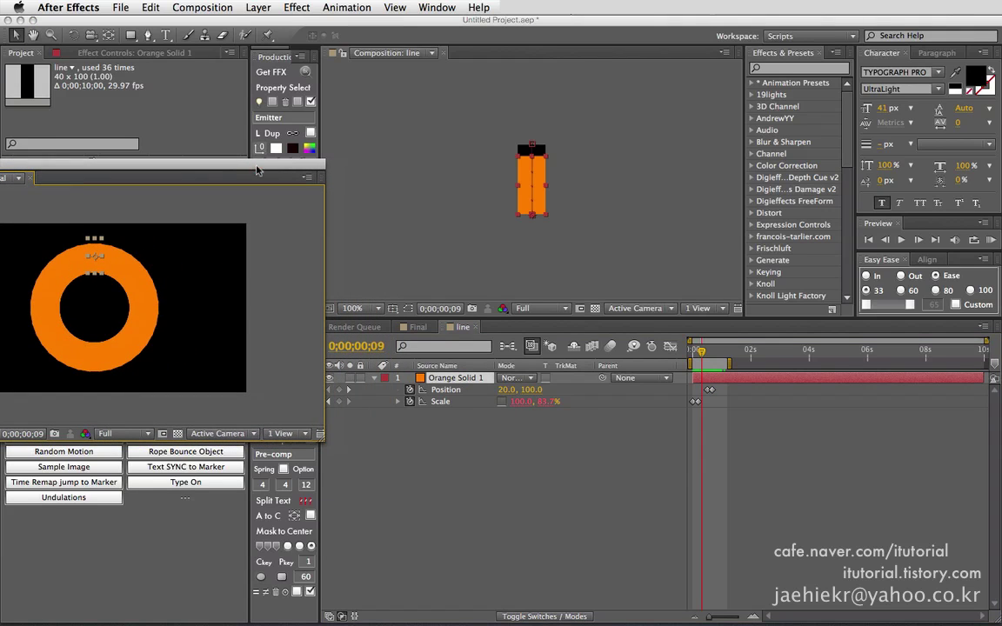
{"action": "left_click", "coordinate": [135, 38]}
{"action": "double_click", "coordinate": [135, 37]}
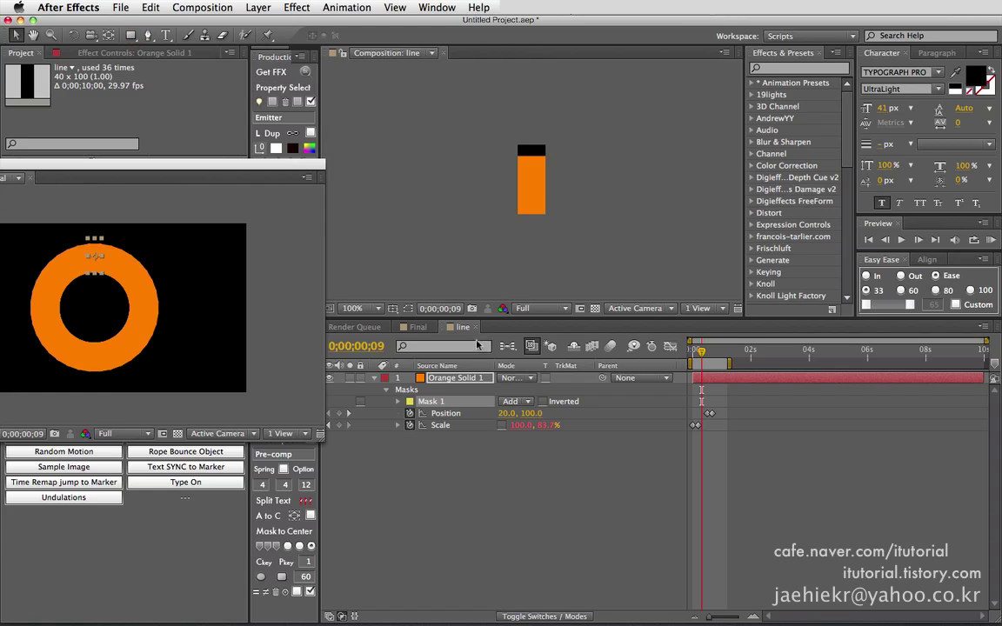
{"action": "left_click", "coordinate": [408, 309]}
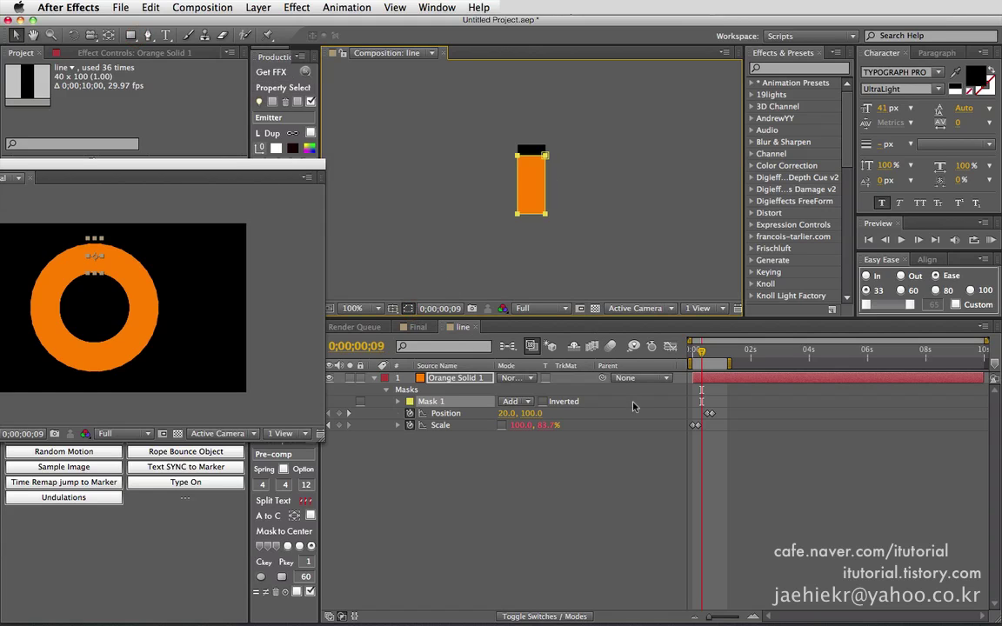
At 0;00;00;08, narrow the mask's lower edge symmetrically to taper the bar, and scrub to 0;00;00;19 to check the ring
{"action": "left_click_drag", "start_coordinate": [701, 349], "coordinate": [700, 350]}
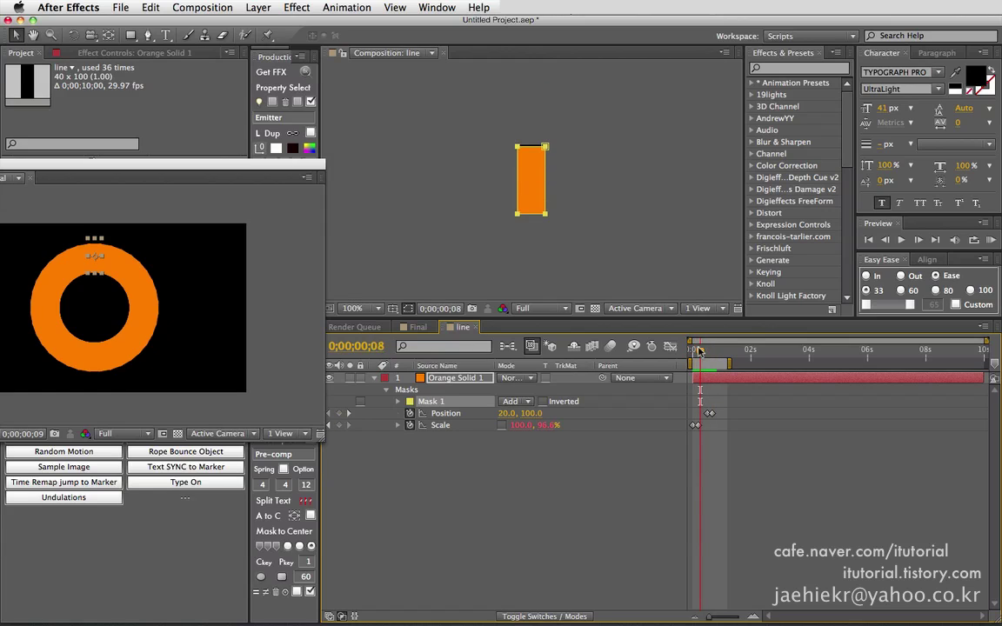
{"action": "left_click", "coordinate": [546, 216]}
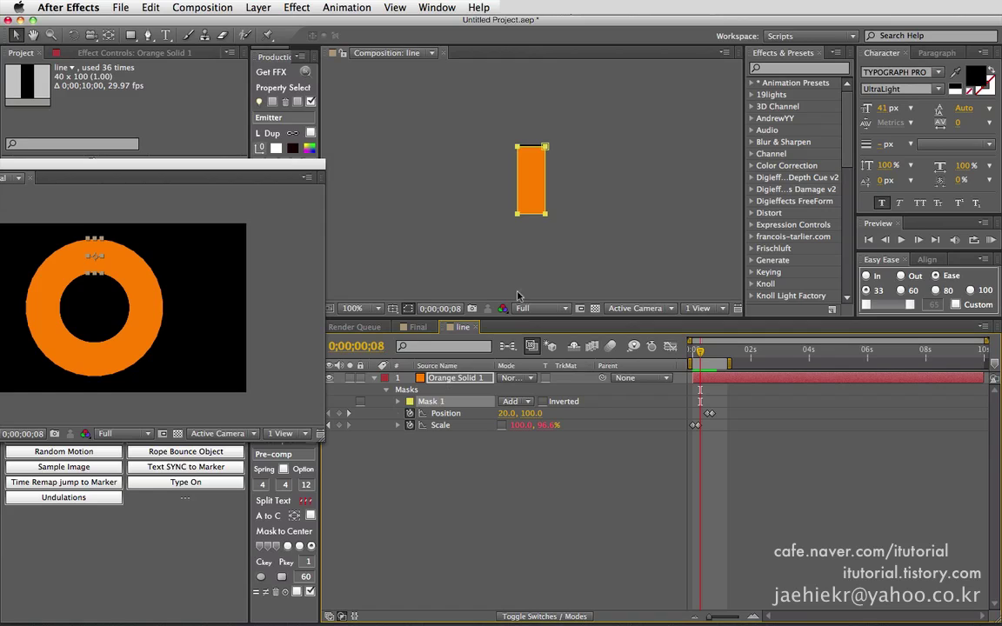
{"action": "left_click", "coordinate": [546, 212]}
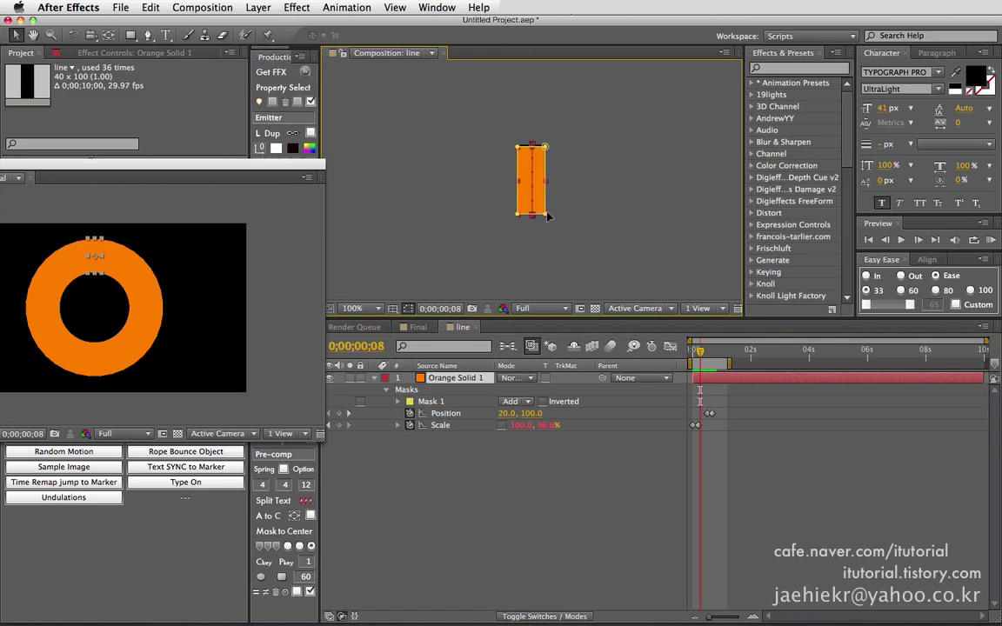
{"action": "left_click", "coordinate": [547, 214]}
{"action": "left_click_drag", "start_coordinate": [557, 224], "coordinate": [506, 211]}
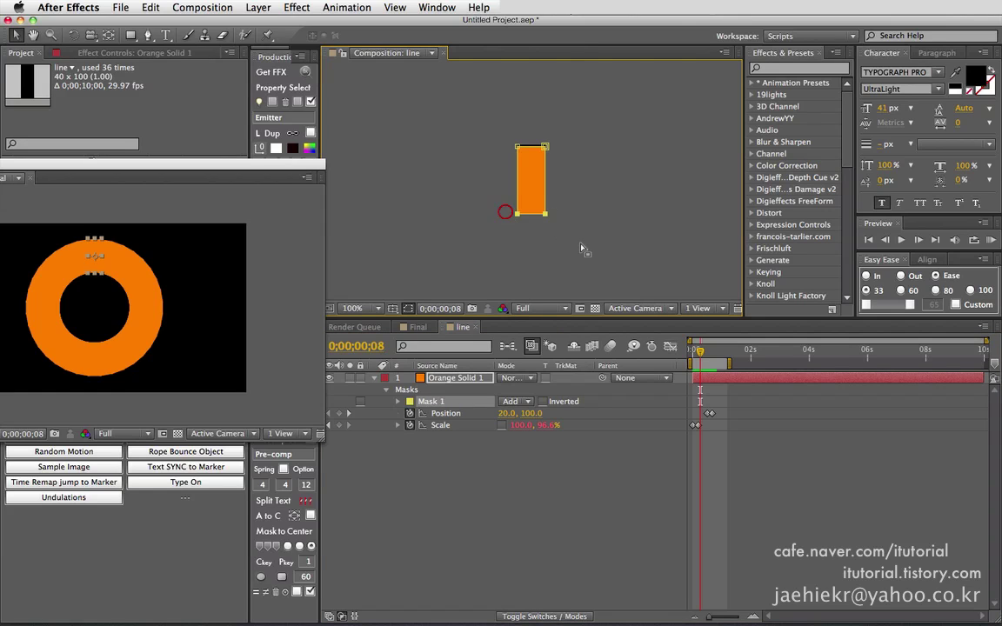
{"action": "key", "text": "super+t"}
{"action": "left_click_drag", "start_coordinate": [544, 218], "coordinate": [536, 215]}
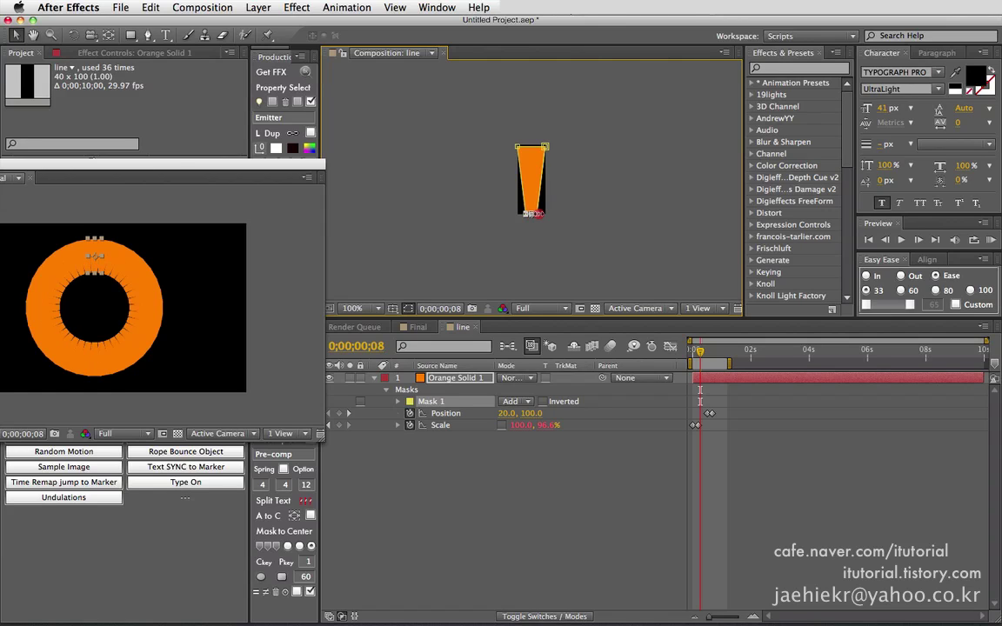
{"action": "left_click_drag", "start_coordinate": [538, 214], "coordinate": [539, 215]}
{"action": "left_click_drag", "start_coordinate": [699, 352], "coordinate": [710, 351]}
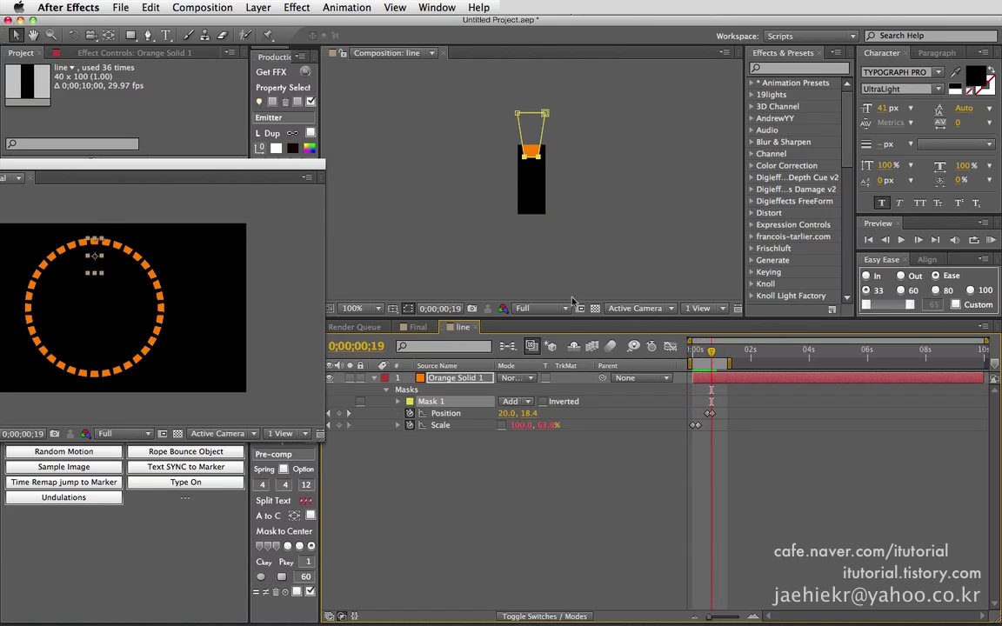
Close the floating Final viewer and scrub the Final composition's timeline to 0;00;00;15
{"action": "left_click_drag", "start_coordinate": [251, 166], "coordinate": [457, 137]}
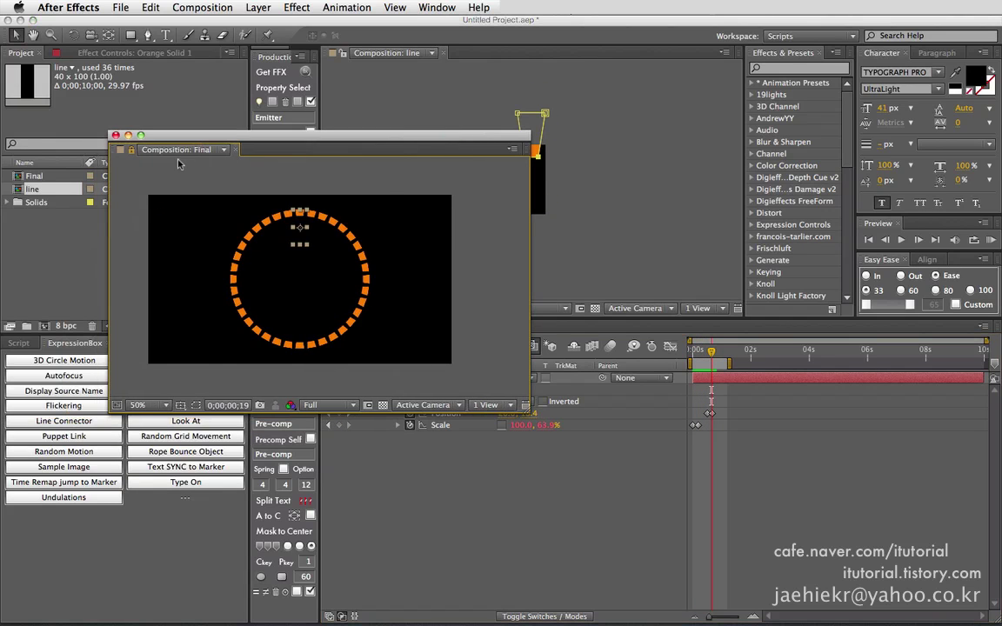
{"action": "left_click", "coordinate": [116, 136]}
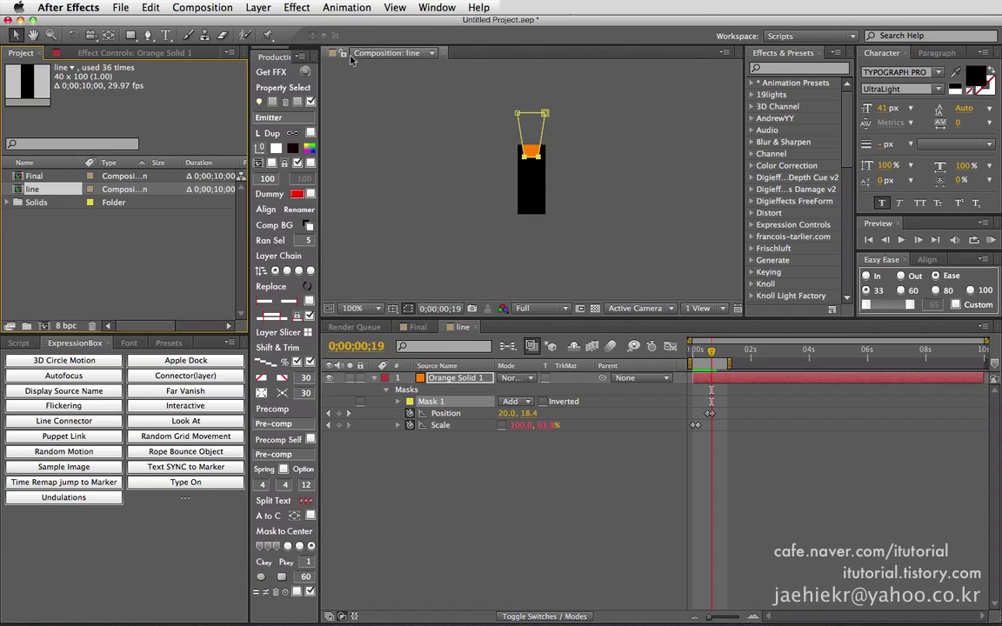
{"action": "left_click", "coordinate": [415, 328]}
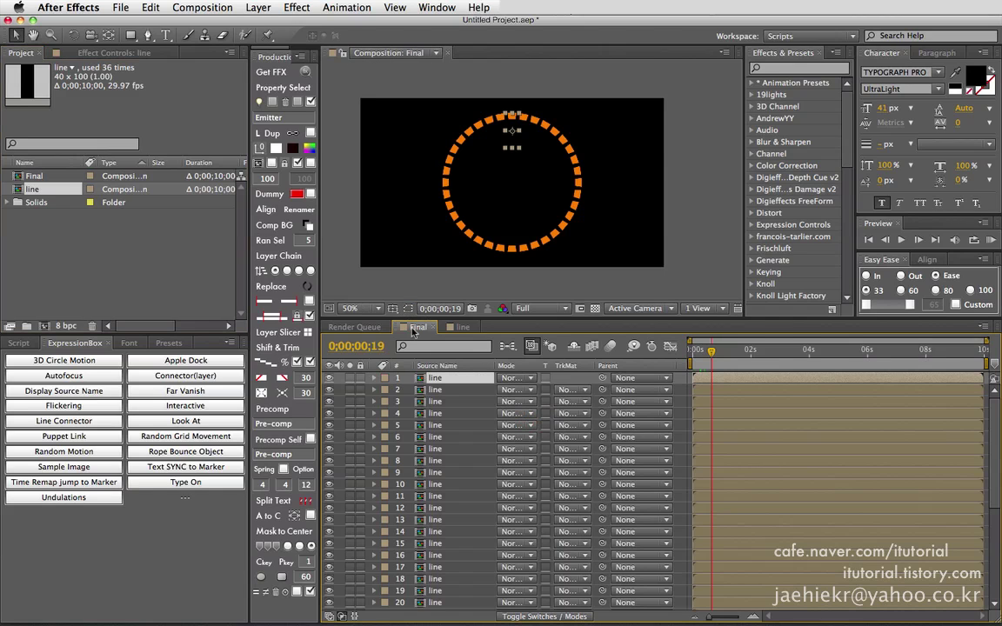
{"action": "mouse_move", "coordinate": [694, 355]}
{"action": "left_mouse_down"}
{"action": "mouse_move", "coordinate": [722, 355]}
{"action": "mouse_move", "coordinate": [707, 355]}
{"action": "left_mouse_up"}
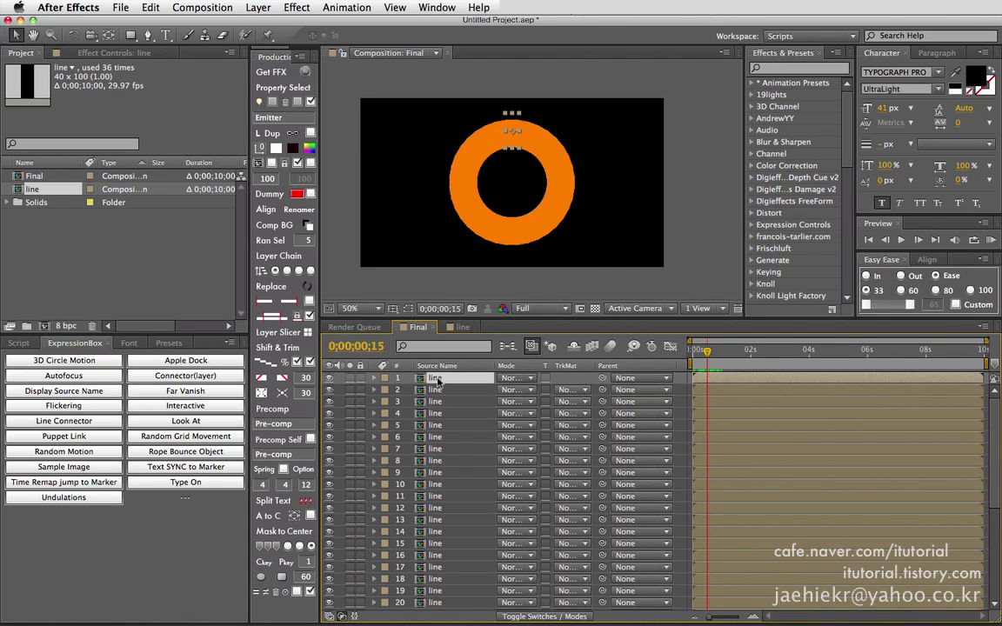
Apply the Drop Shadow effect to line layer 1 and view it at 100%
{"action": "left_click", "coordinate": [296, 7]}
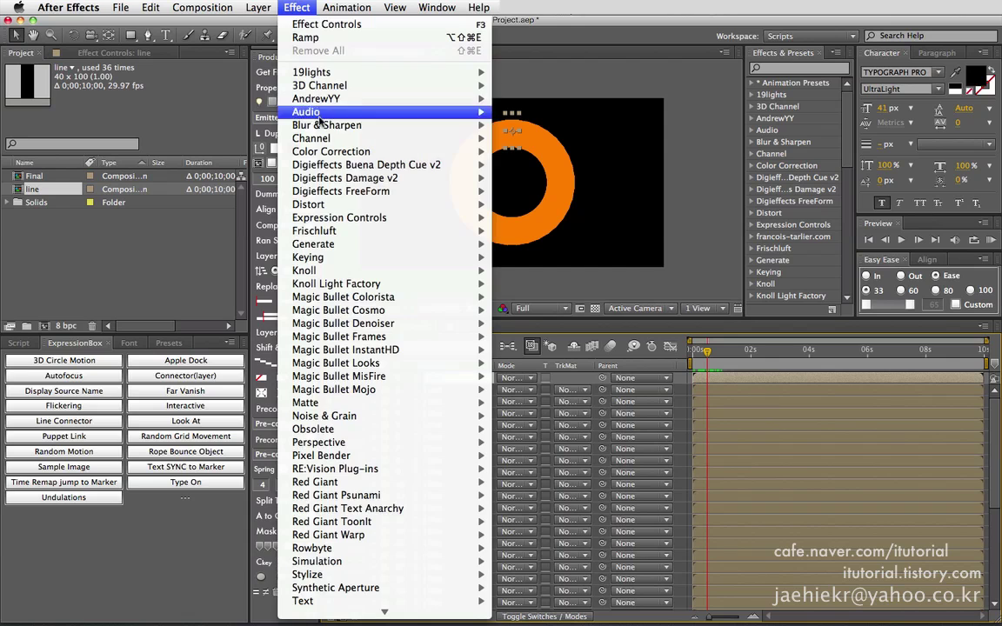
{"action": "mouse_move", "coordinate": [405, 454]}
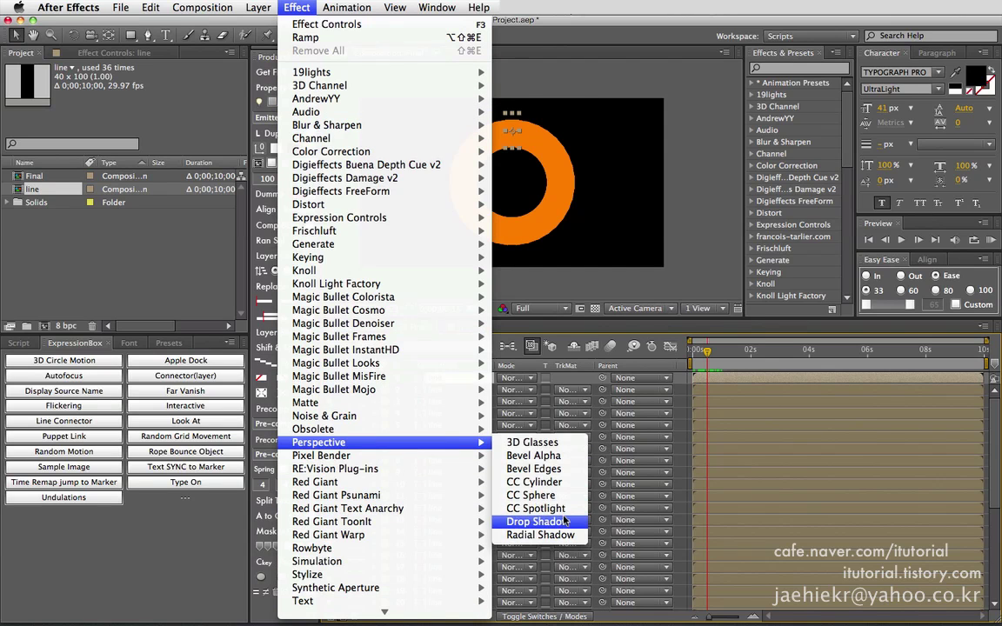
{"action": "left_click", "coordinate": [566, 522]}
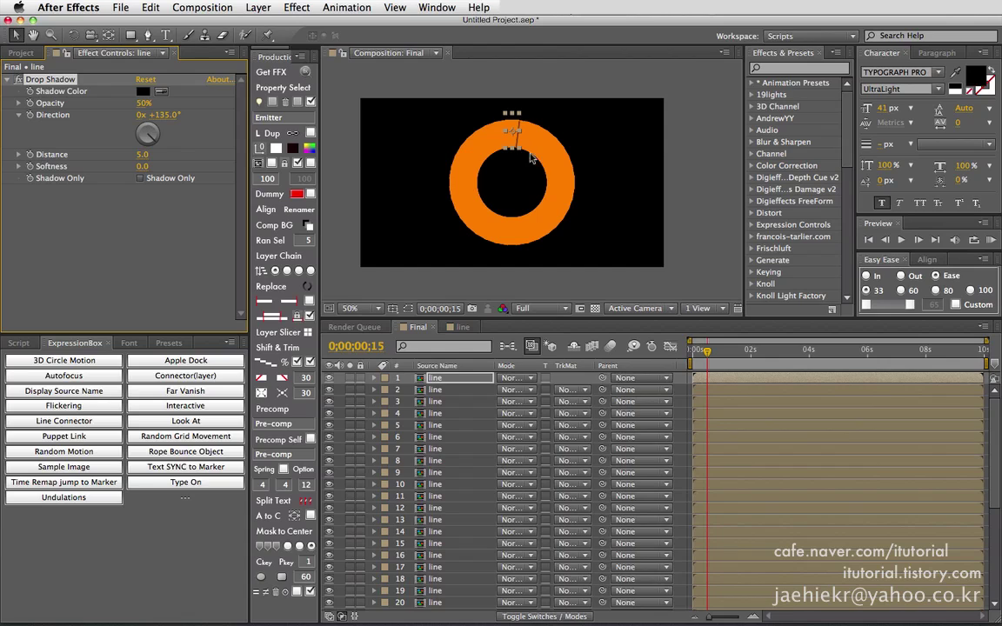
{"action": "key", "text": "period"}
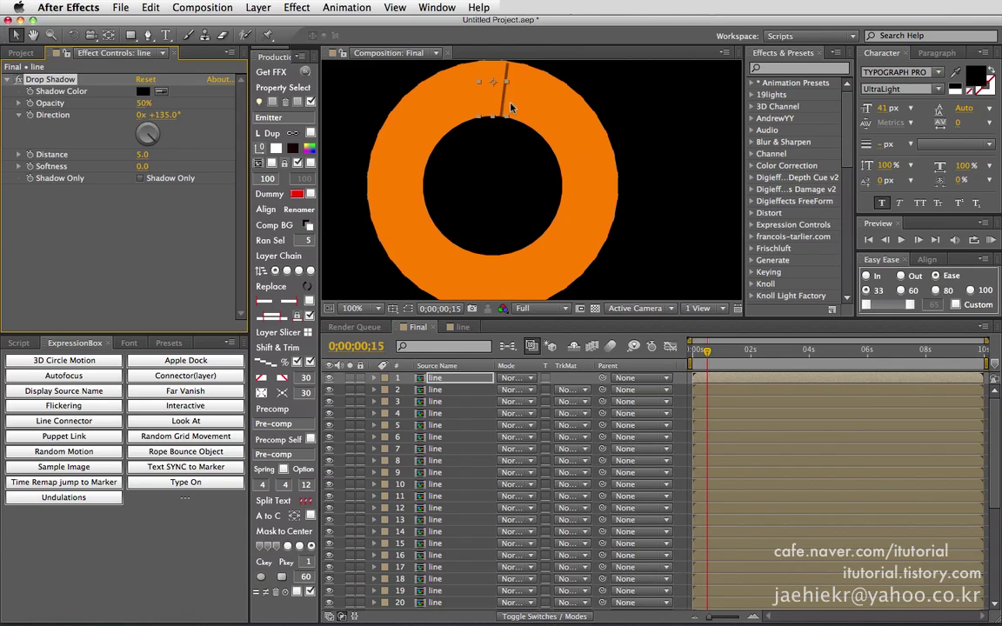
Set the drop shadow's distance to 0 and its softness to 8 on line layer 1
{"action": "left_click", "coordinate": [146, 154]}
{"action": "key", "text": "Return"}
{"action": "left_click", "coordinate": [142, 167]}
{"action": "type", "text": "10"}
{"action": "key", "text": "Return"}
{"action": "left_click", "coordinate": [146, 166]}
{"action": "type", "text": "8"}
{"action": "key", "text": "Return"}
Paste the Drop Shadow effect from line layer 1 onto line layers 2 to 36
{"action": "left_click", "coordinate": [442, 393]}
{"action": "scroll", "coordinate": [456, 448], "scroll_direction": "down", "scroll_amount": 10}
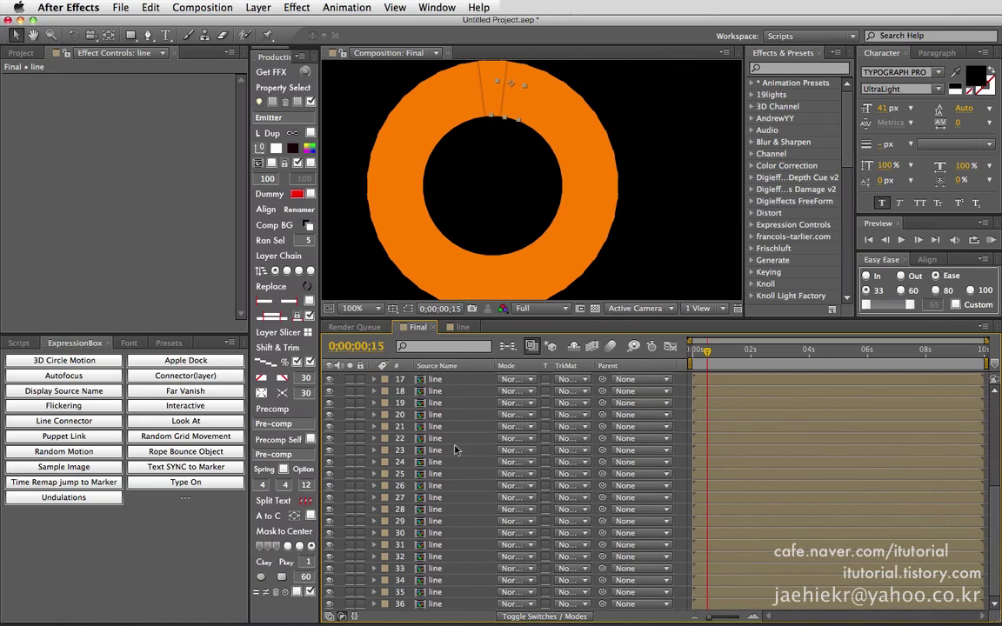
{"action": "left_click", "coordinate": [444, 603], "text": "shift"}
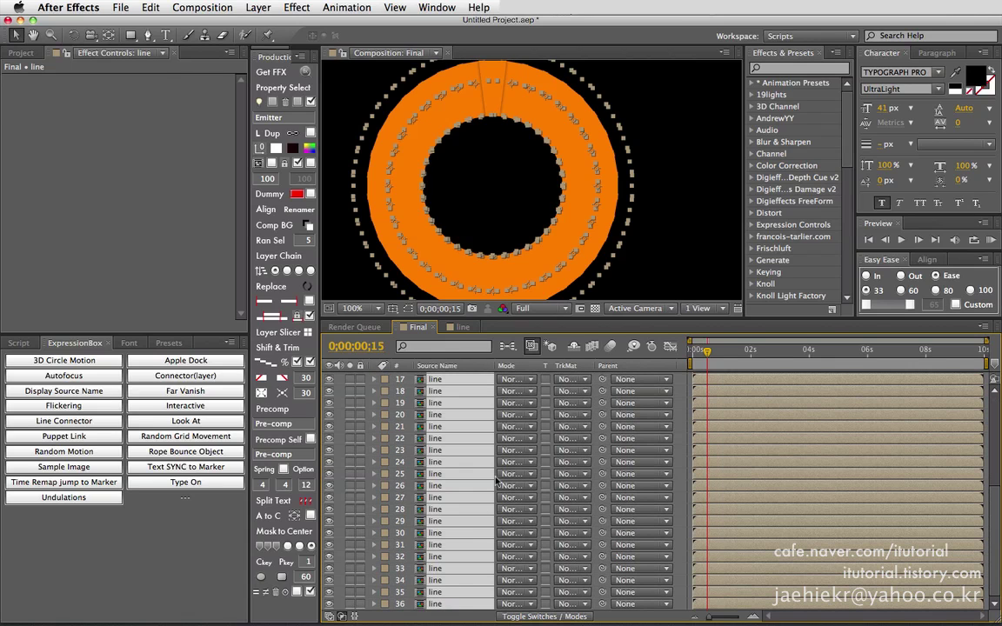
{"action": "key", "text": "super+v"}
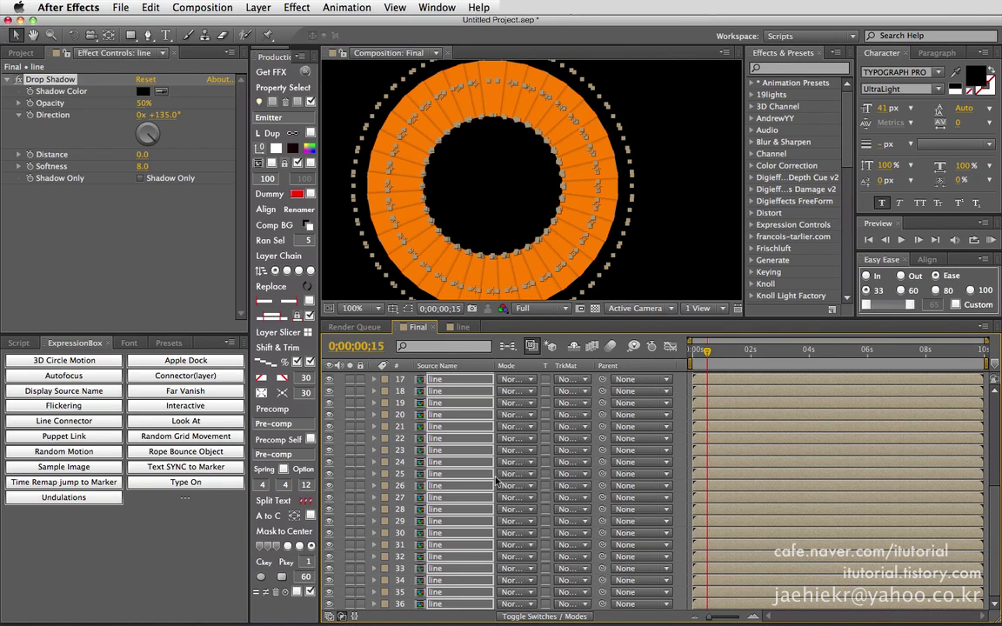
Scrub the Final composition to 0;00;00;09 and select individual line layers to examine how the shadowed bars overlap around the ring
{"action": "left_click", "coordinate": [366, 403]}
{"action": "mouse_move", "coordinate": [692, 352]}
{"action": "left_mouse_down"}
{"action": "mouse_move", "coordinate": [720, 352]}
{"action": "mouse_move", "coordinate": [703, 350]}
{"action": "left_mouse_up"}
{"action": "left_click", "coordinate": [466, 416]}
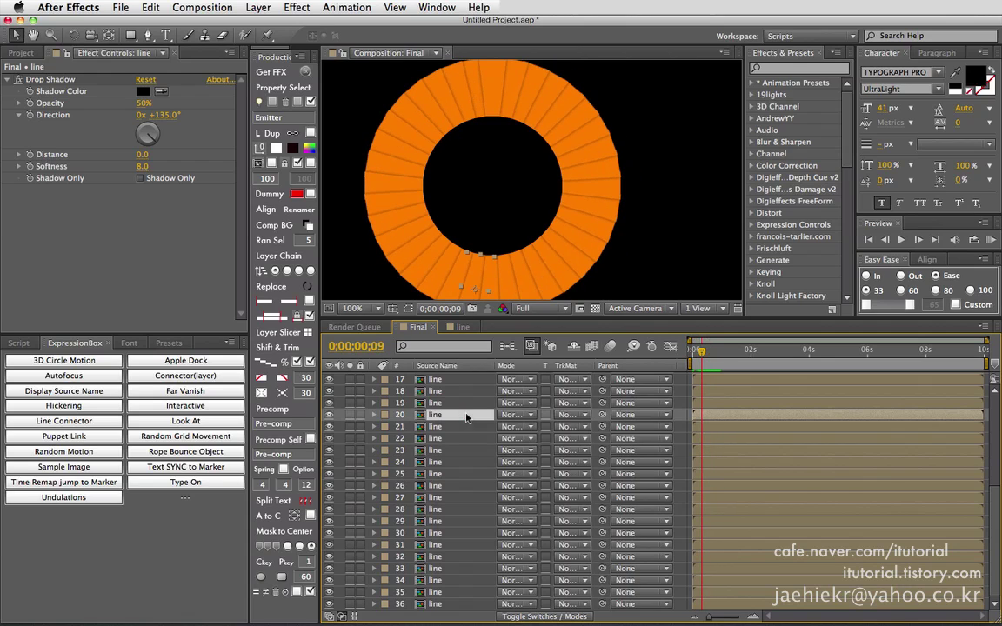
{"action": "left_click", "coordinate": [442, 384]}
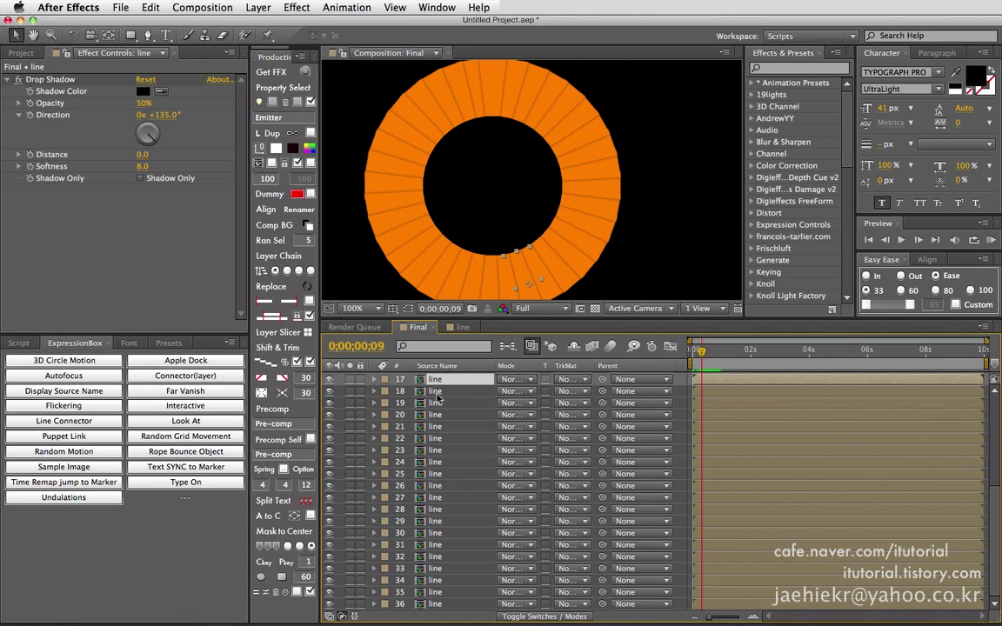
{"action": "left_click", "coordinate": [439, 395]}
{"action": "scroll", "coordinate": [441, 418], "scroll_direction": "up", "scroll_amount": 5}
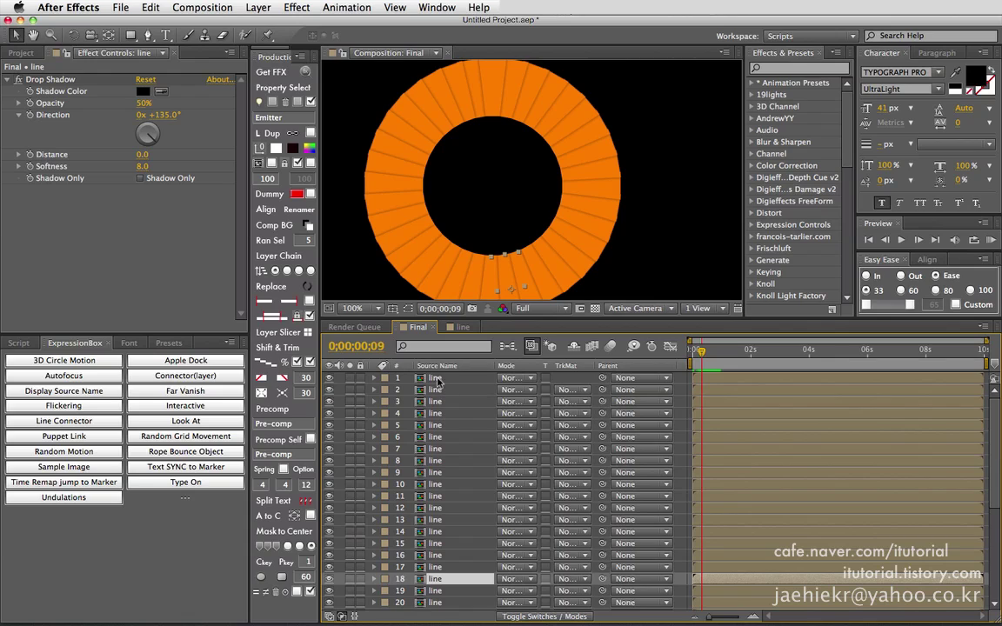
{"action": "left_click", "coordinate": [435, 380]}
{"action": "left_click", "coordinate": [438, 390]}
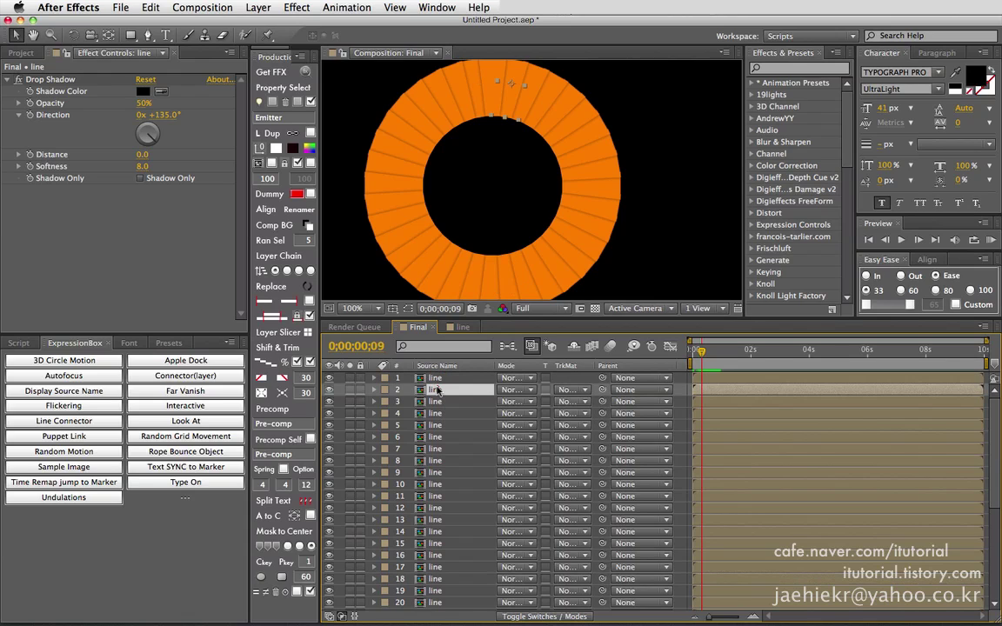
{"action": "left_click", "coordinate": [437, 402]}
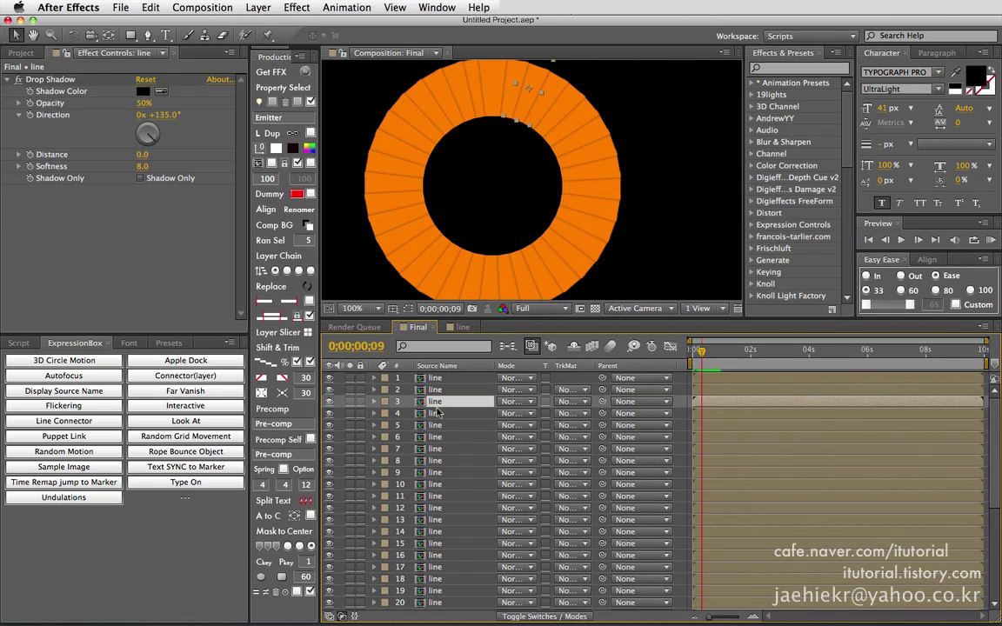
Select individual line layers among layers 1 to 5 to examine which bar of the ring each one forms
{"action": "left_click", "coordinate": [439, 414]}
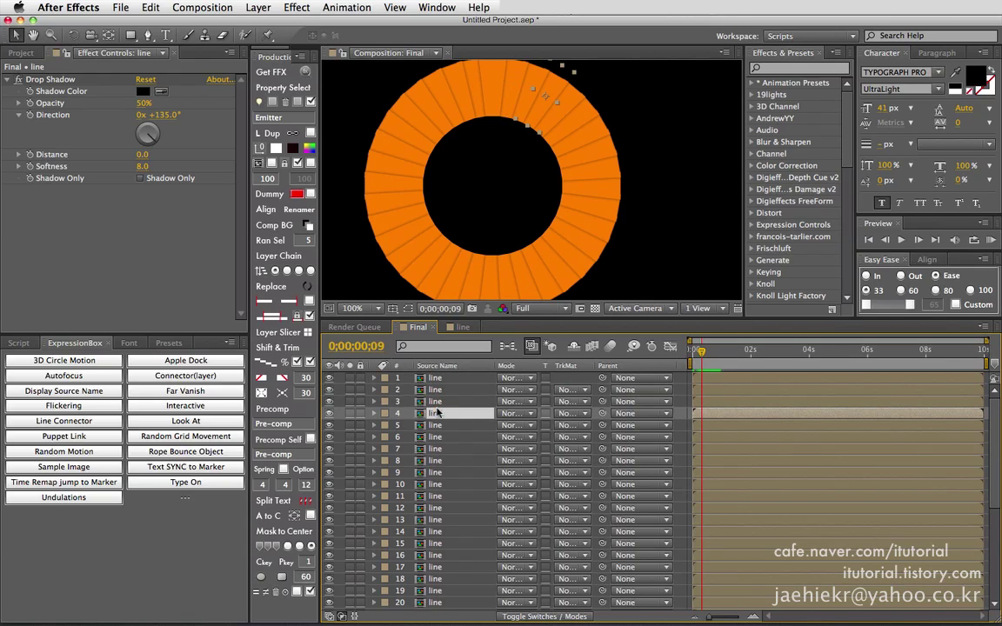
{"action": "left_click", "coordinate": [493, 106]}
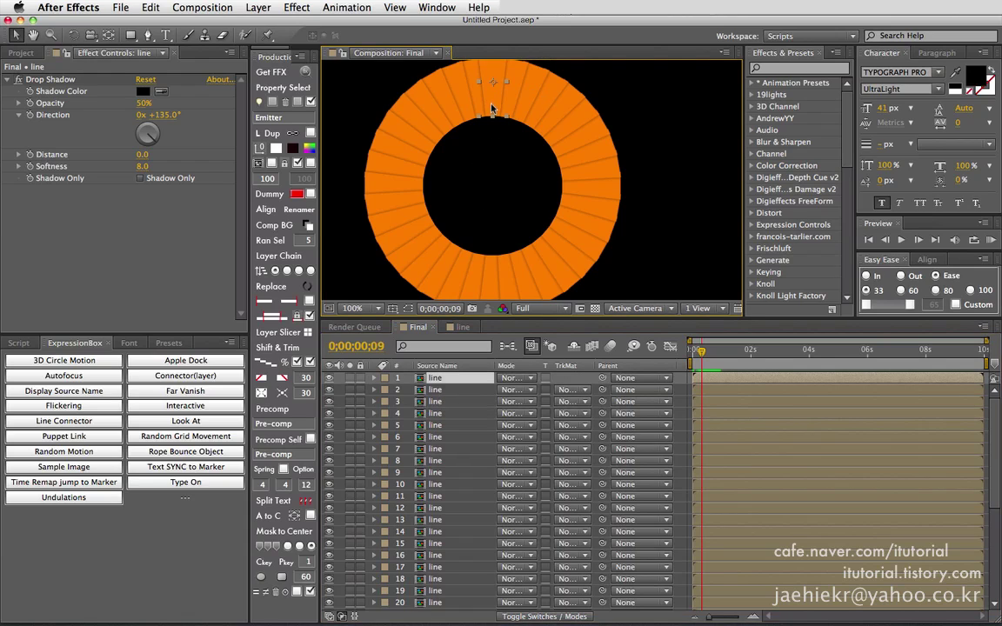
{"action": "left_click", "coordinate": [444, 392]}
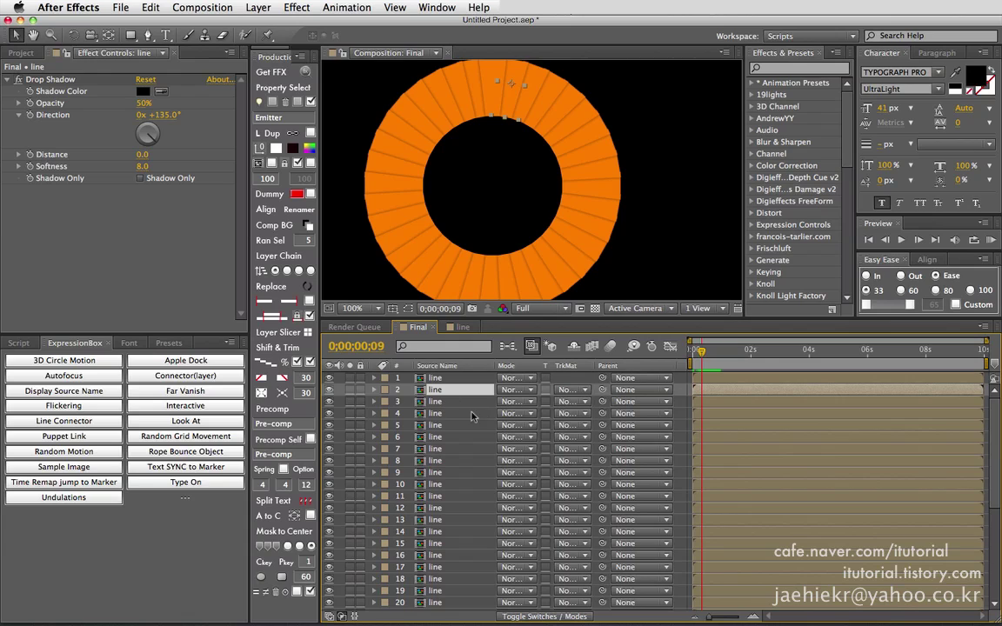
{"action": "left_click", "coordinate": [466, 428]}
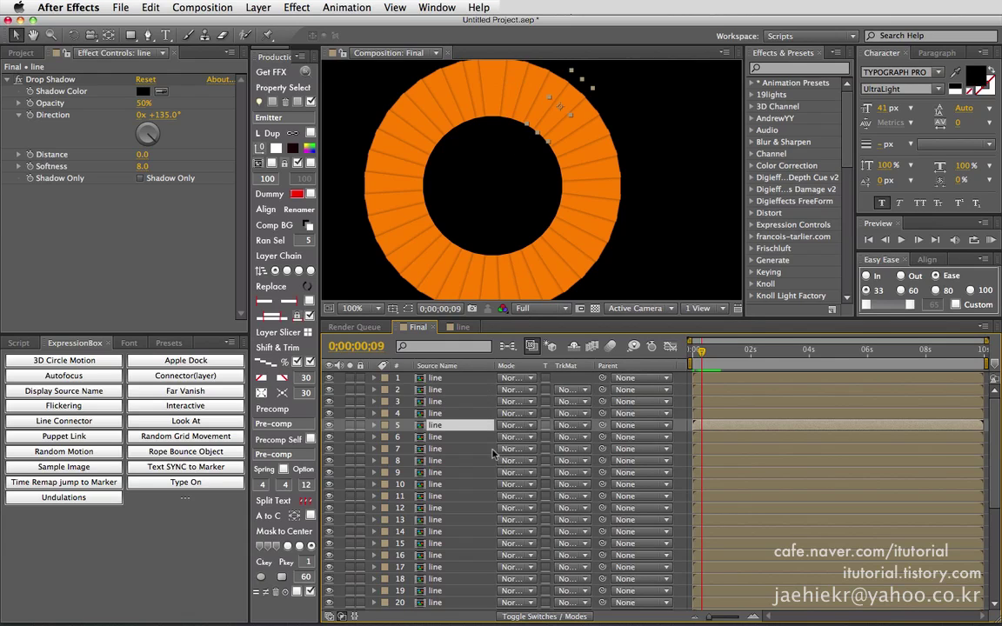
{"action": "left_click", "coordinate": [453, 403]}
{"action": "left_click", "coordinate": [451, 379]}
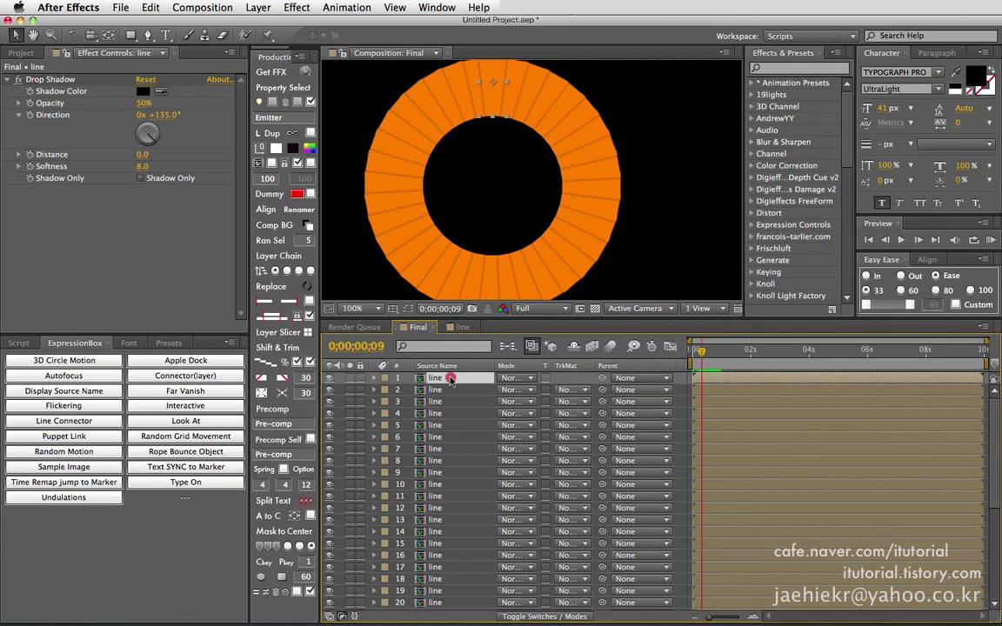
Try staggering line layers 2 and 3 by shifting them individually in time, and undo the shifts
{"action": "left_click_drag", "start_coordinate": [702, 389], "coordinate": [709, 403]}
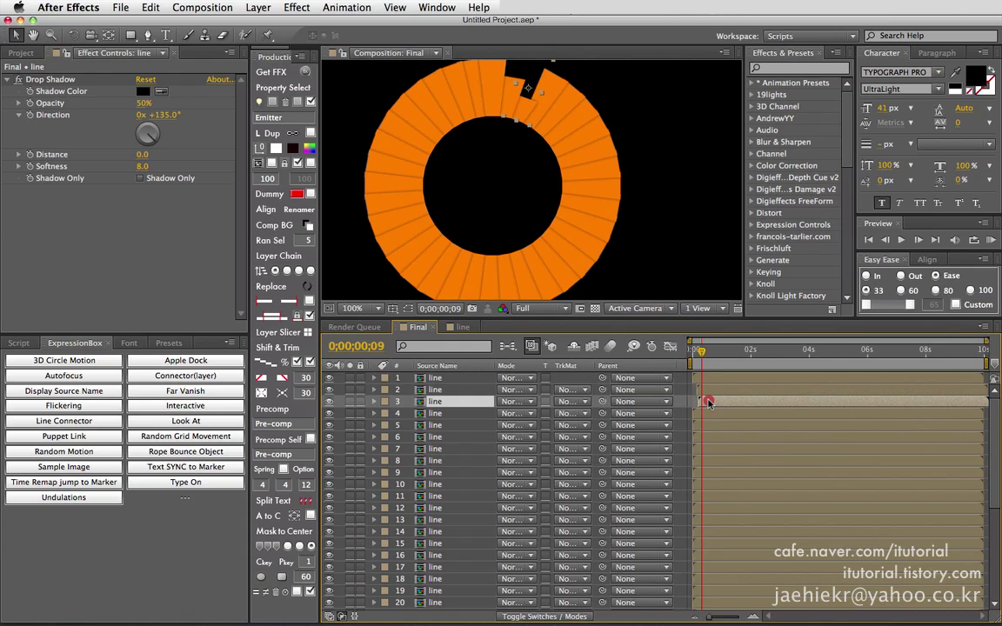
{"action": "key", "text": "super+z"}
{"action": "key", "text": "super+z"}
{"action": "key", "text": "super+z"}
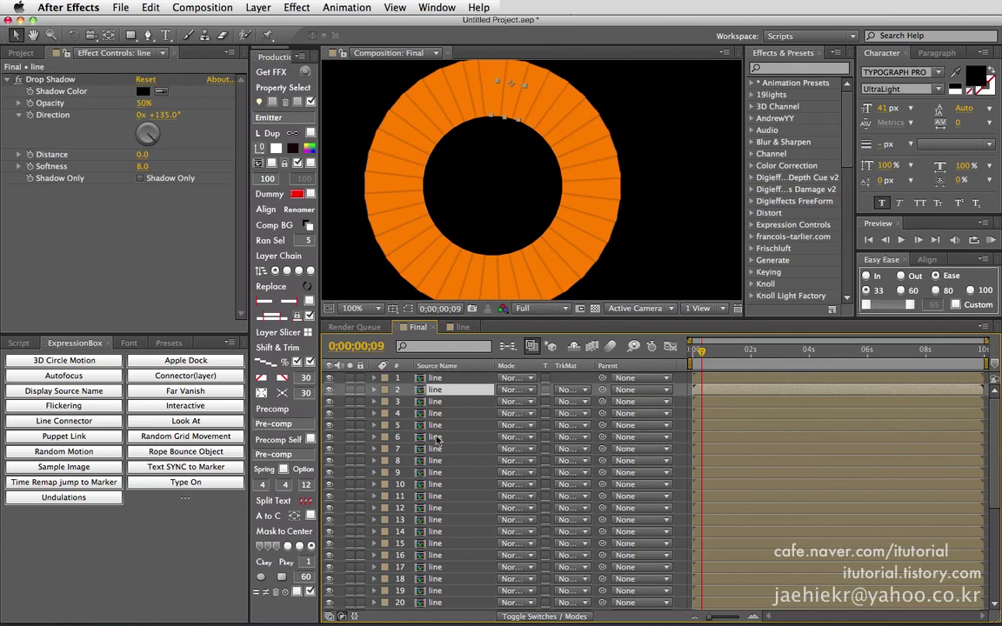
Stagger all 36 line layers sequentially by 1 frame with Layer Shift Trim in move mode, and scrub through the result
{"action": "left_click", "coordinate": [437, 378]}
{"action": "key", "text": "super+a"}
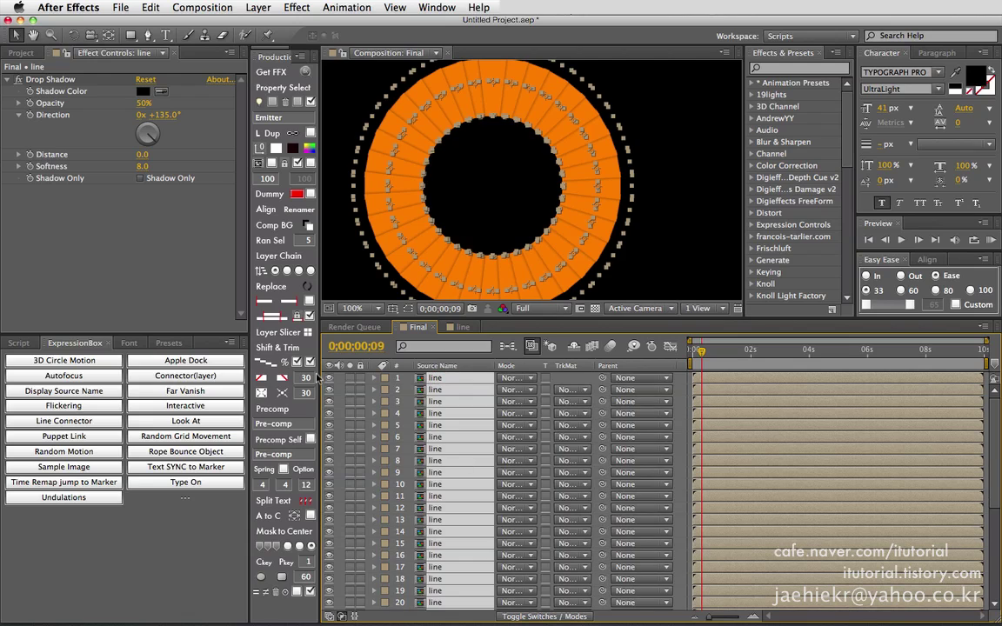
{"action": "left_click", "coordinate": [288, 351]}
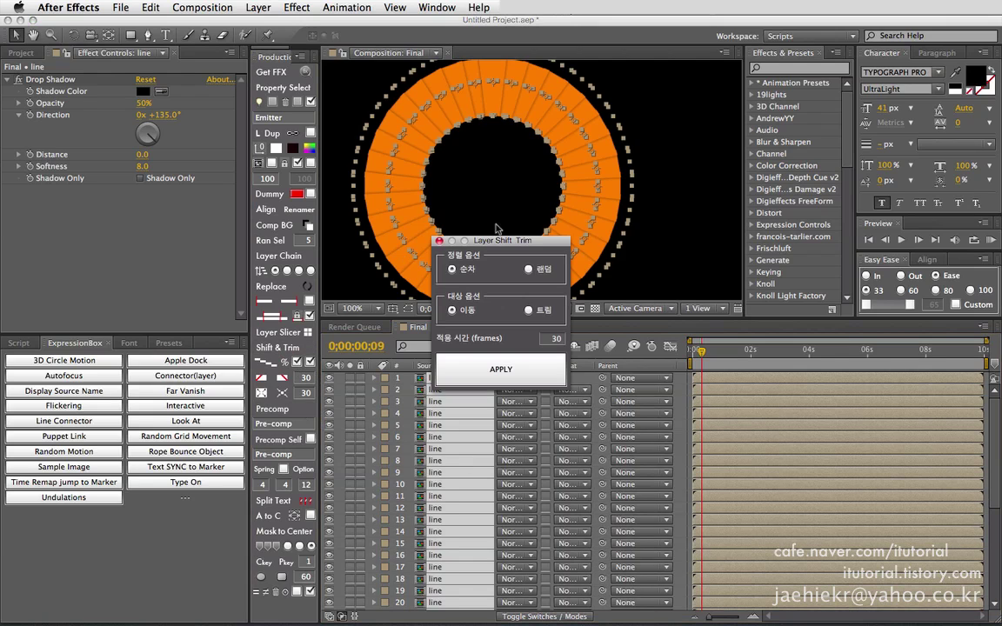
{"action": "left_click_drag", "start_coordinate": [471, 240], "coordinate": [228, 240]}
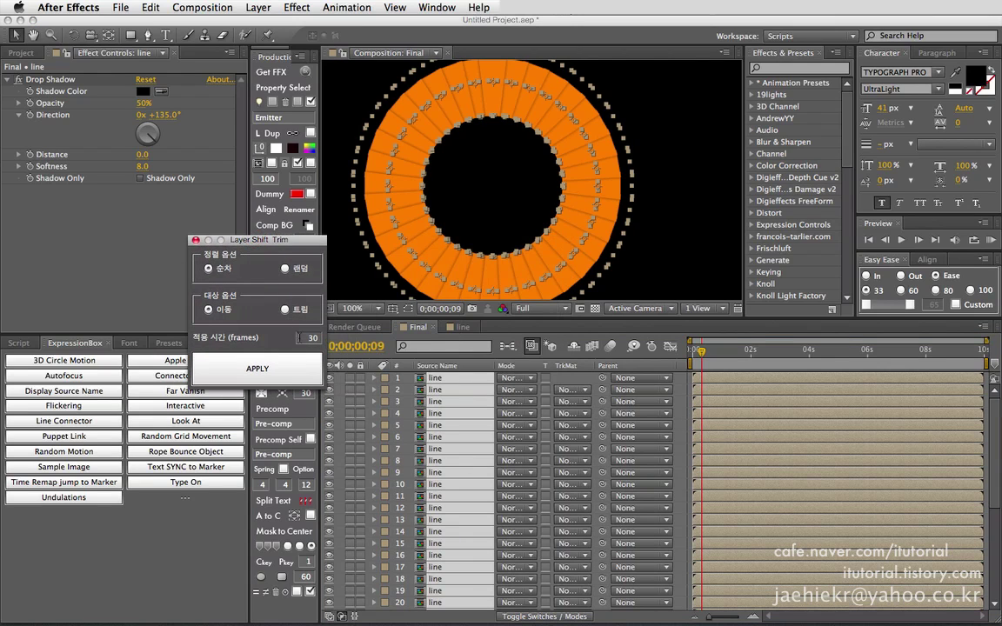
{"action": "left_click_drag", "start_coordinate": [300, 337], "coordinate": [334, 339]}
{"action": "type", "text": "1"}
{"action": "left_click", "coordinate": [292, 368]}
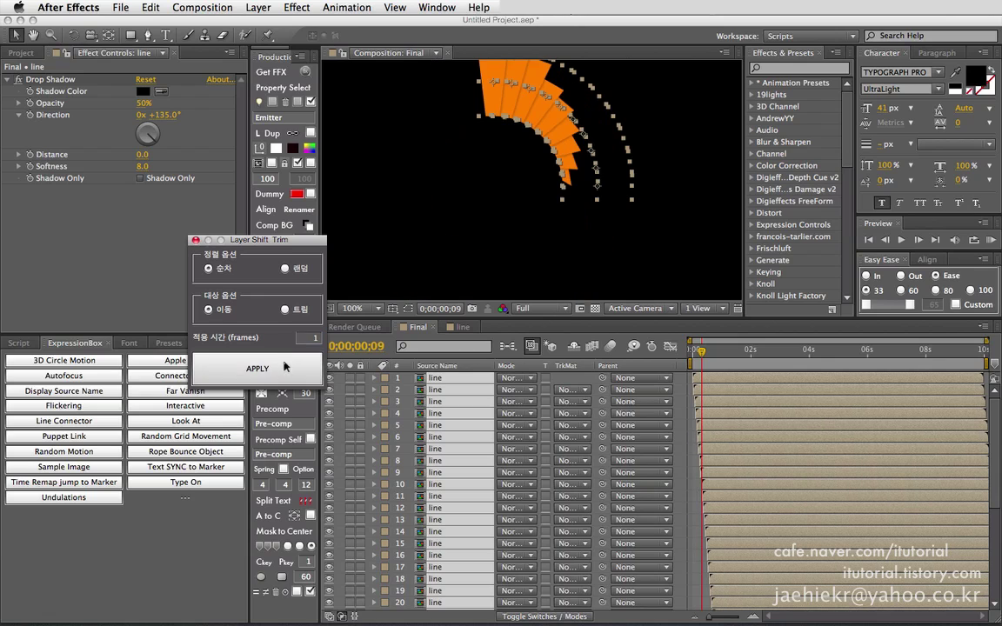
{"action": "left_click_drag", "start_coordinate": [691, 351], "coordinate": [732, 357]}
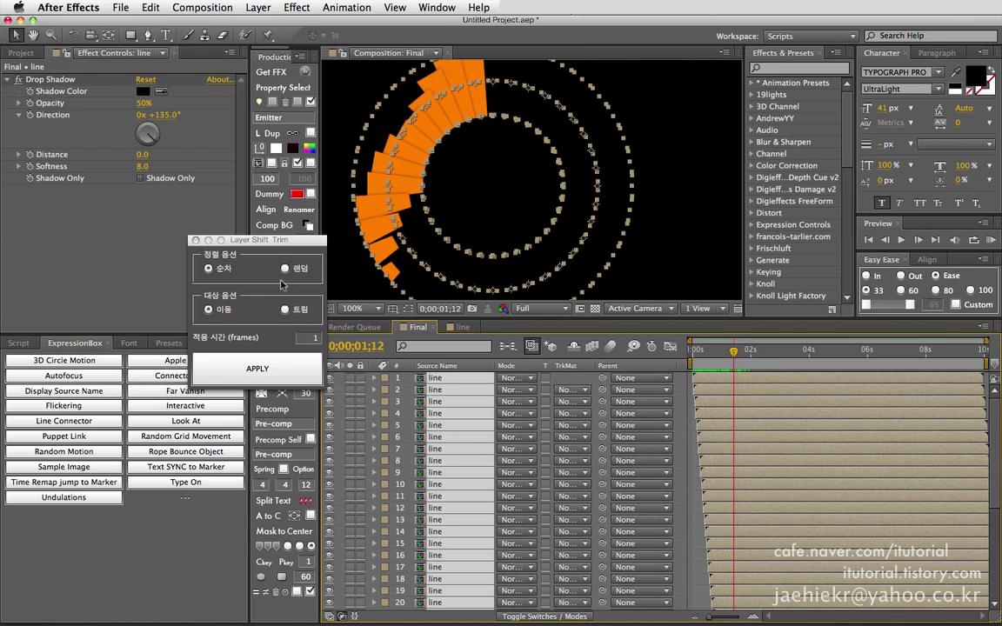
{"action": "left_click", "coordinate": [195, 240]}
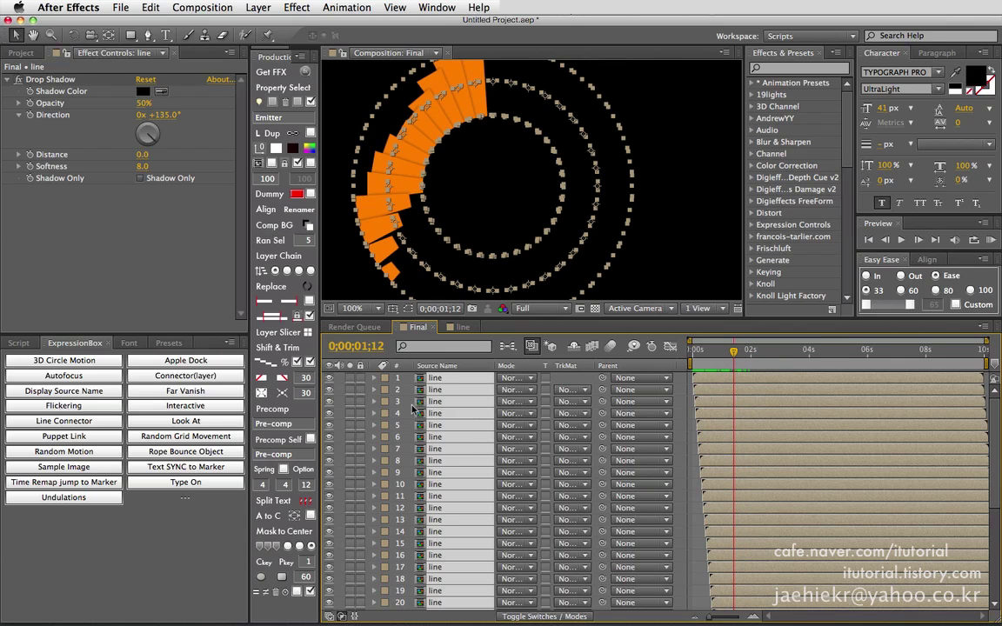
Deselect the layers, view the composition at 50%, end the work area at 0;00;02;22 and RAM-preview the staggered animation
{"action": "key", "text": "super+shift+a"}
{"action": "key", "text": "comma"}
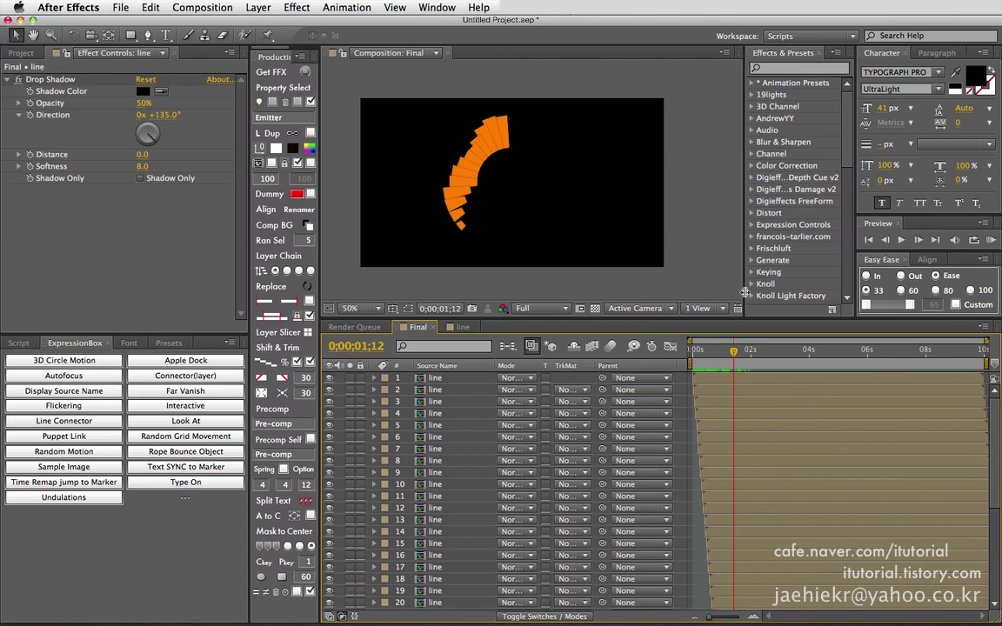
{"action": "left_click_drag", "start_coordinate": [736, 352], "coordinate": [773, 351]}
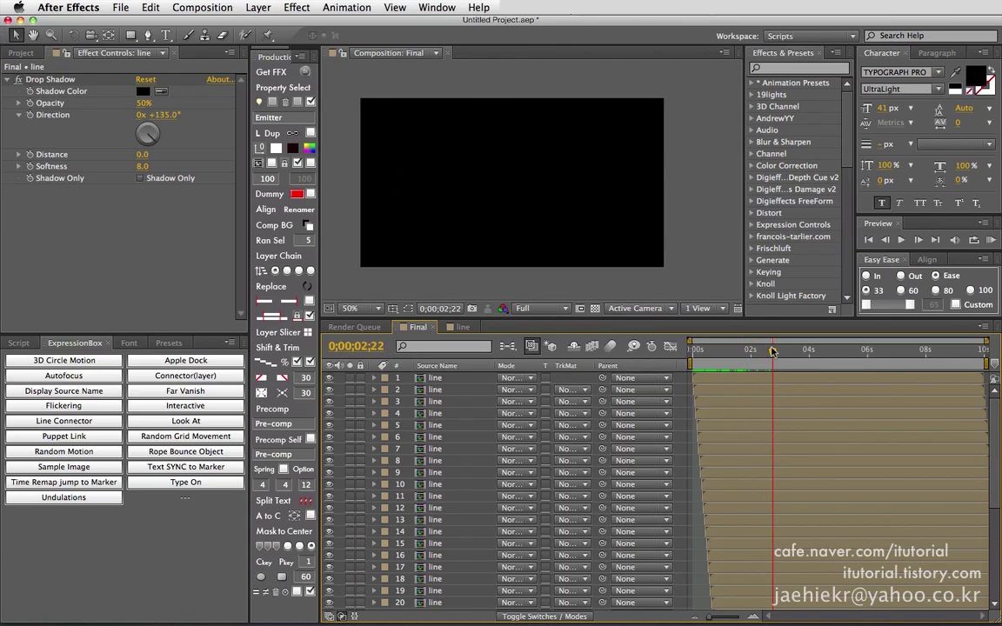
{"action": "key", "text": "n"}
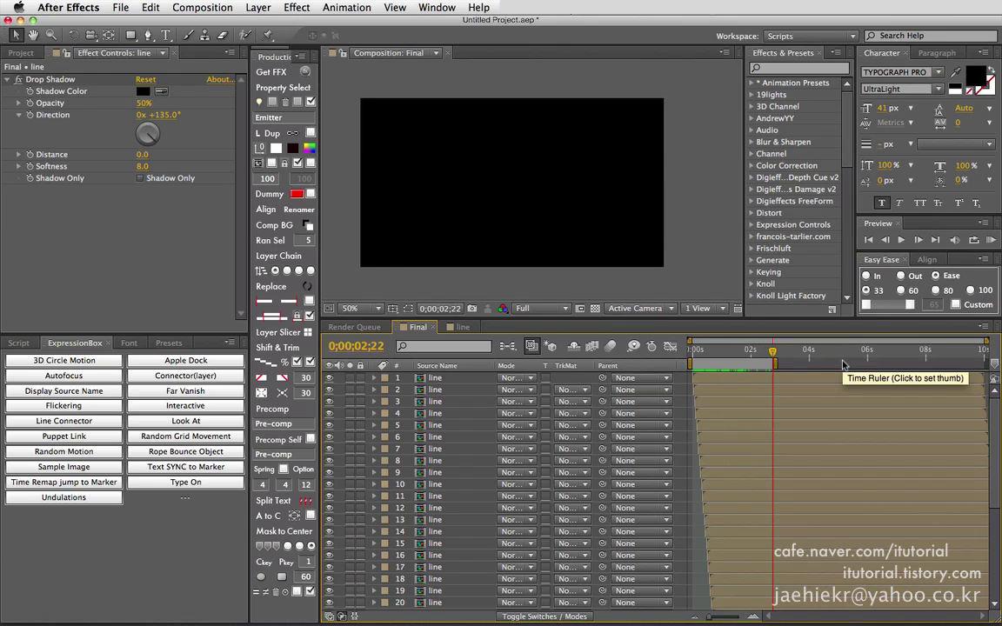
{"action": "left_click", "coordinate": [992, 240]}
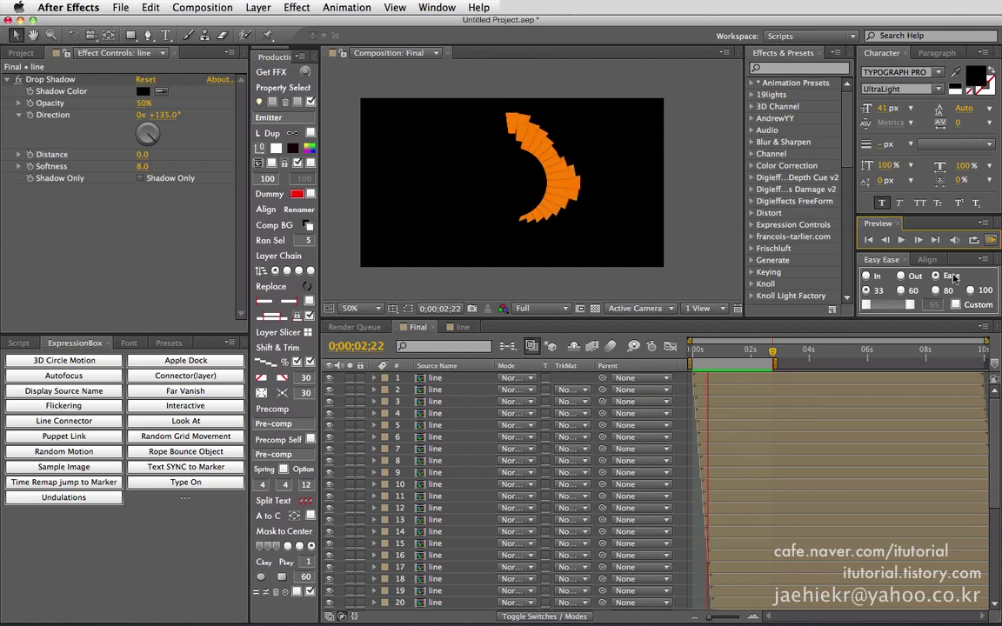
{"action": "left_click", "coordinate": [991, 241]}
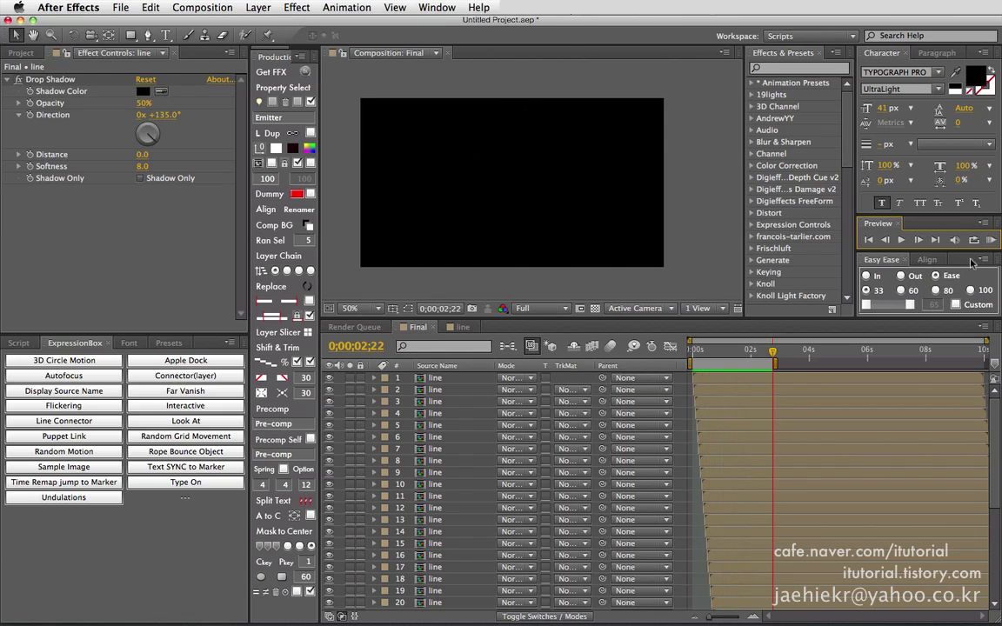
Precompose all 36 line layers into a single precomp named Circle
{"action": "left_click", "coordinate": [454, 378]}
{"action": "scroll", "coordinate": [458, 401], "scroll_direction": "down", "scroll_amount": 10}
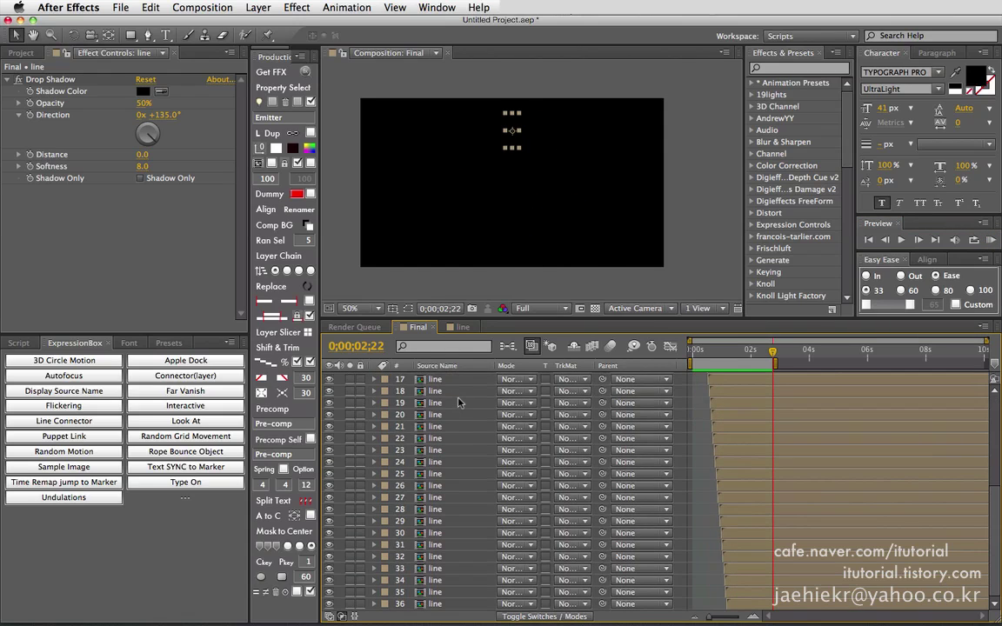
{"action": "scroll", "coordinate": [458, 401], "scroll_direction": "up", "scroll_amount": 10}
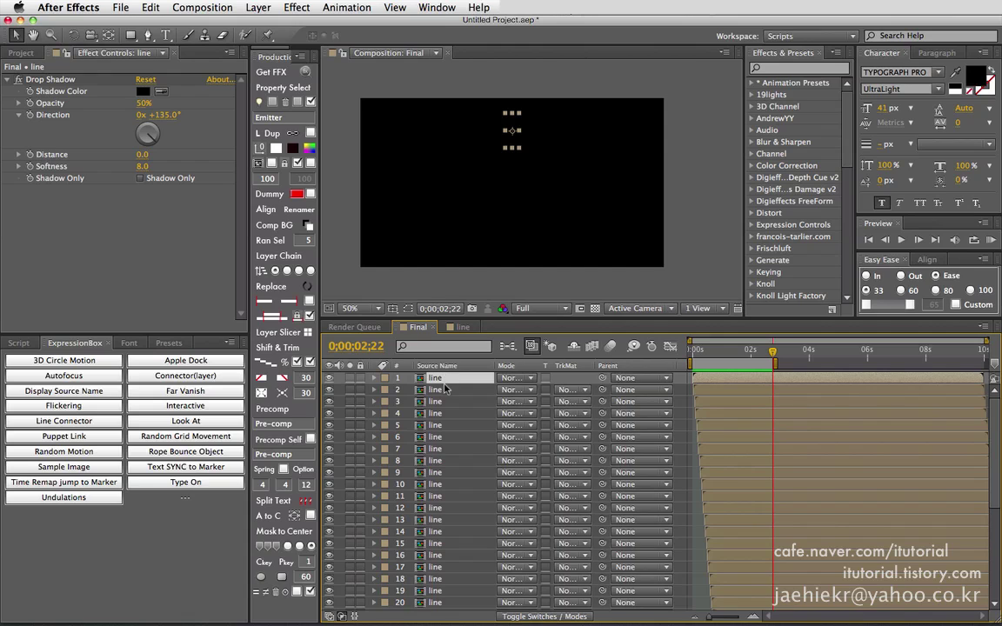
{"action": "key", "text": "super+a"}
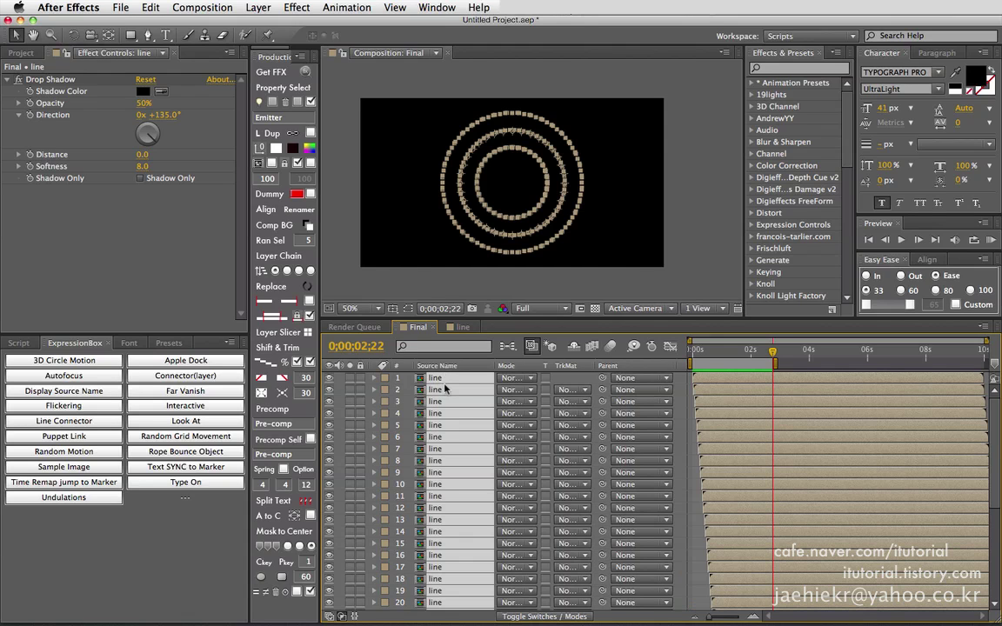
{"action": "left_click", "coordinate": [301, 426]}
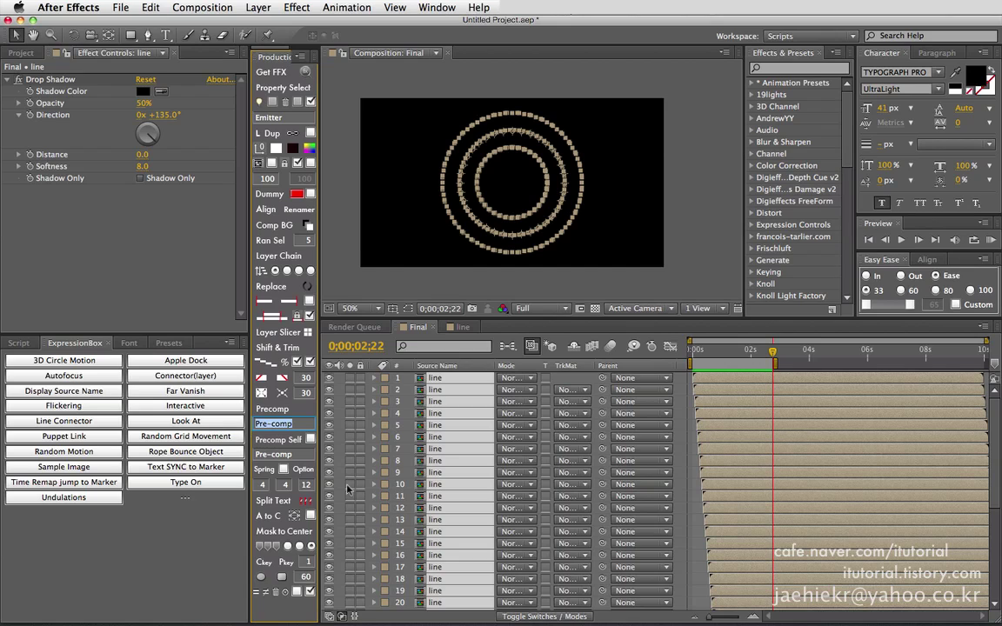
{"action": "type", "text": "Circle"}
{"action": "left_click", "coordinate": [284, 410]}
{"action": "left_click", "coordinate": [436, 416]}
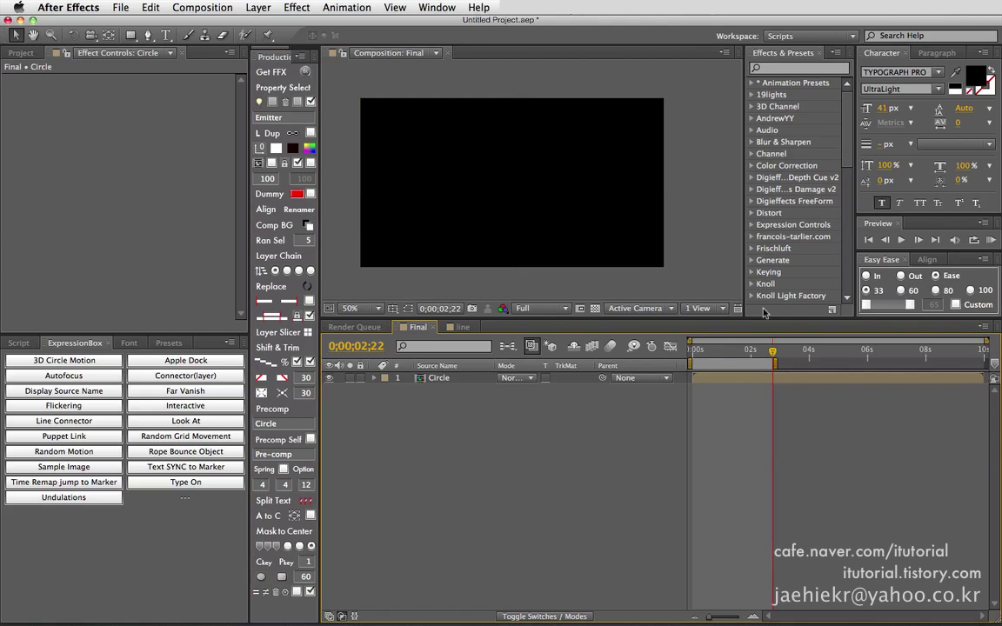
Duplicate the Circle layer, start the upper copy slightly later, and scrub to 0;00;00;24 to check the overlap
{"action": "left_click_drag", "start_coordinate": [694, 352], "coordinate": [726, 355]}
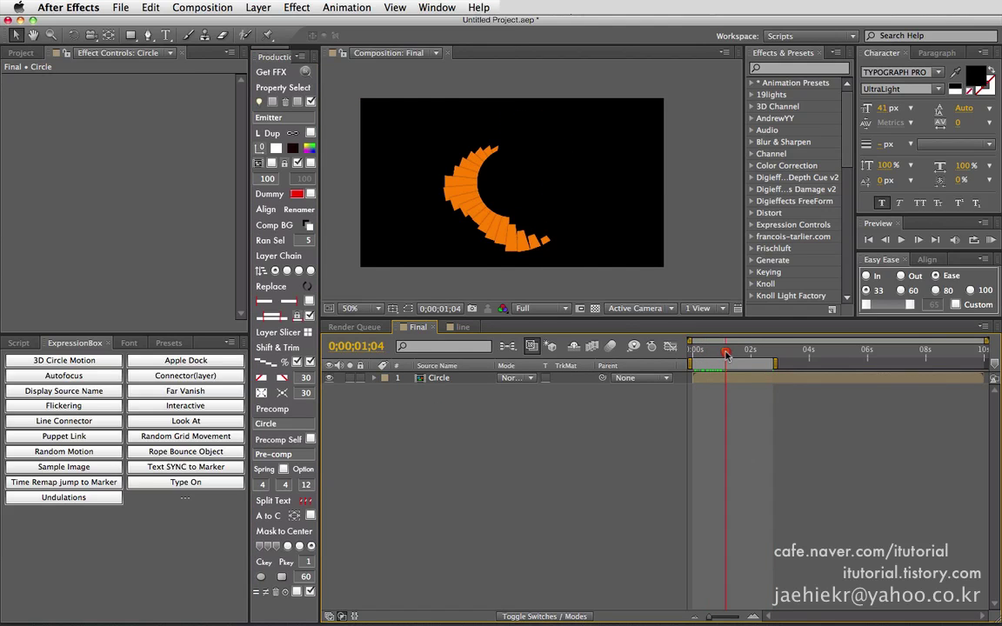
{"action": "left_click", "coordinate": [439, 380]}
{"action": "key", "text": "super+d"}
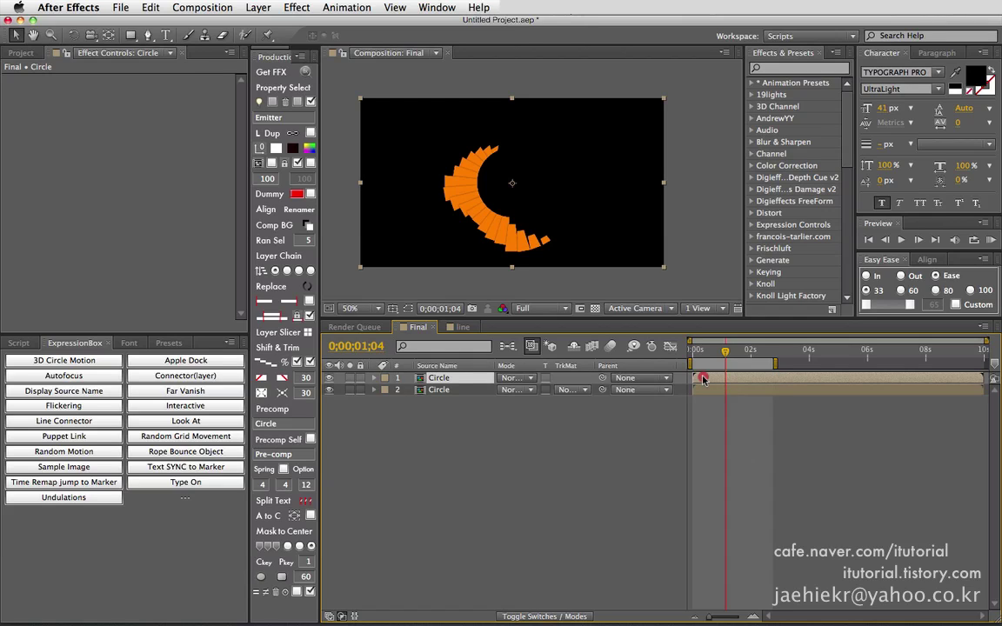
{"action": "left_click_drag", "start_coordinate": [703, 379], "coordinate": [716, 351]}
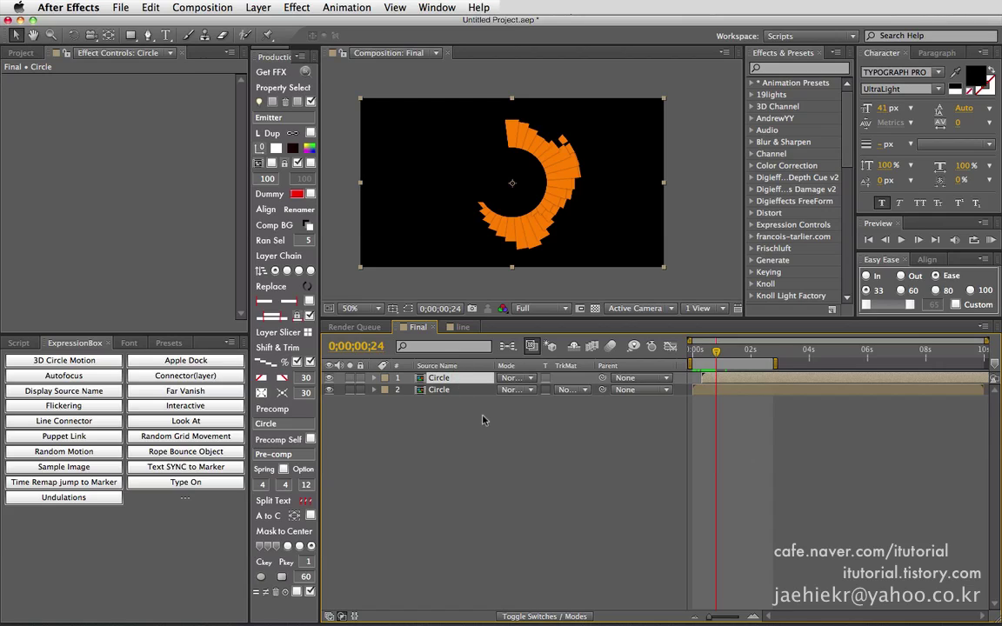
Mirror the upper Circle layer horizontally by setting its Scale to -100, 100%, and scrub to 0;00;00;21
{"action": "key", "text": "s"}
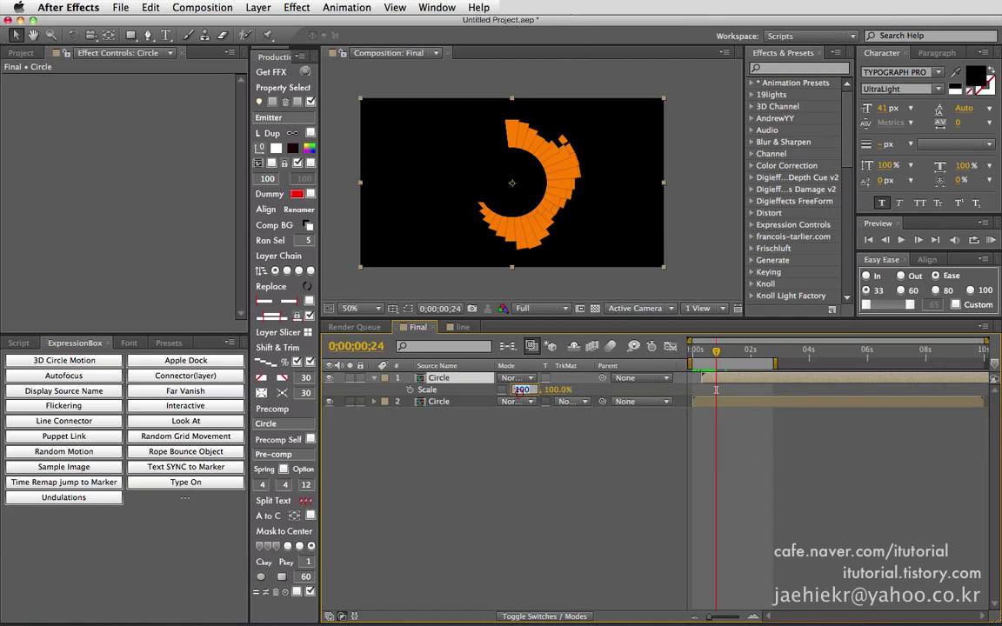
{"action": "left_click", "coordinate": [520, 391]}
{"action": "type", "text": "-"}
{"action": "key", "text": "Return"}
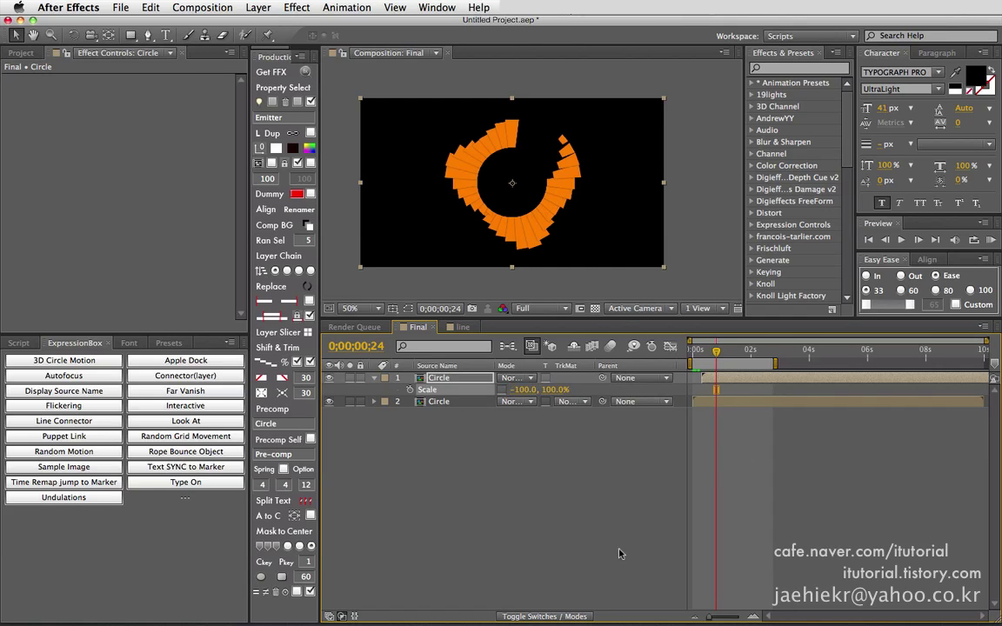
{"action": "left_click_drag", "start_coordinate": [699, 349], "coordinate": [714, 350]}
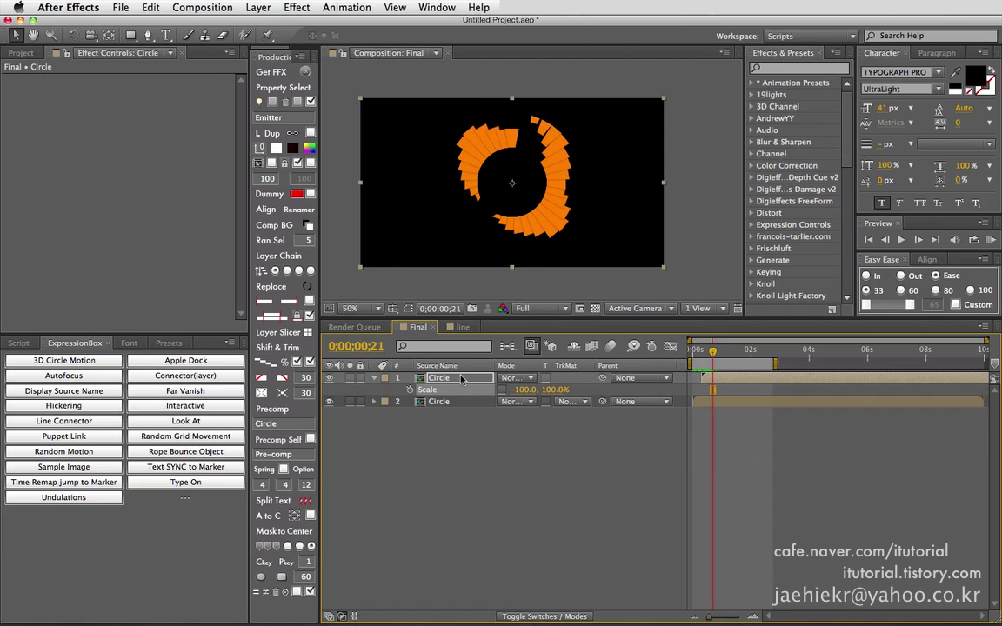
Delay the upper Circle layer's start further, set its Rotation to -61°, and scrub to 0;00;01;19
{"action": "key", "text": "r"}
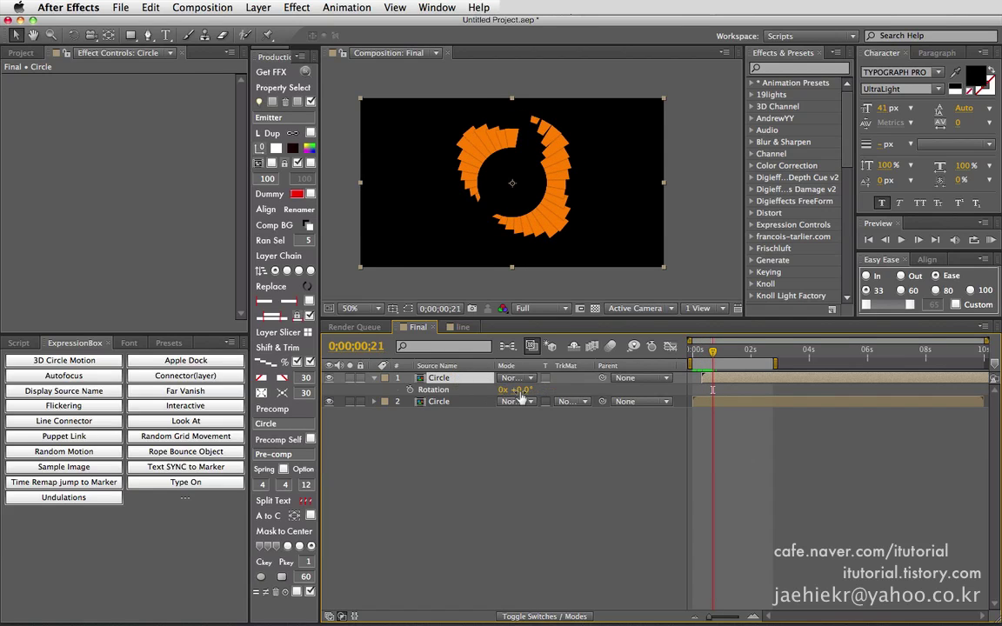
{"action": "left_click_drag", "start_coordinate": [520, 396], "coordinate": [579, 402]}
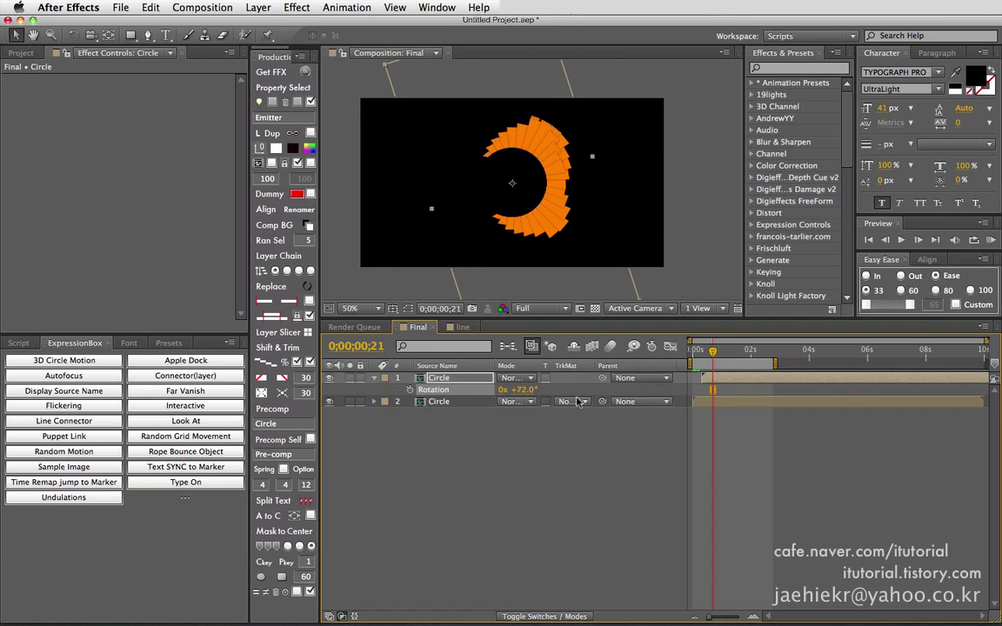
{"action": "left_click_drag", "start_coordinate": [695, 353], "coordinate": [730, 380]}
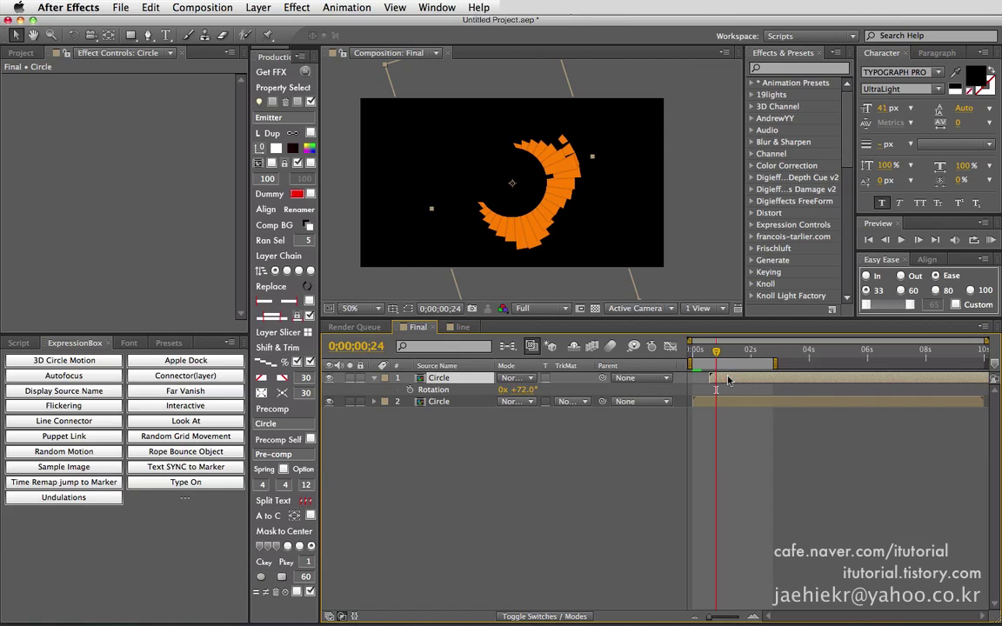
{"action": "left_click_drag", "start_coordinate": [524, 391], "coordinate": [430, 390]}
{"action": "left_click_drag", "start_coordinate": [692, 352], "coordinate": [740, 352]}
Try a red Fill effect on the upper Circle layer, and undo it
{"action": "left_click", "coordinate": [455, 380]}
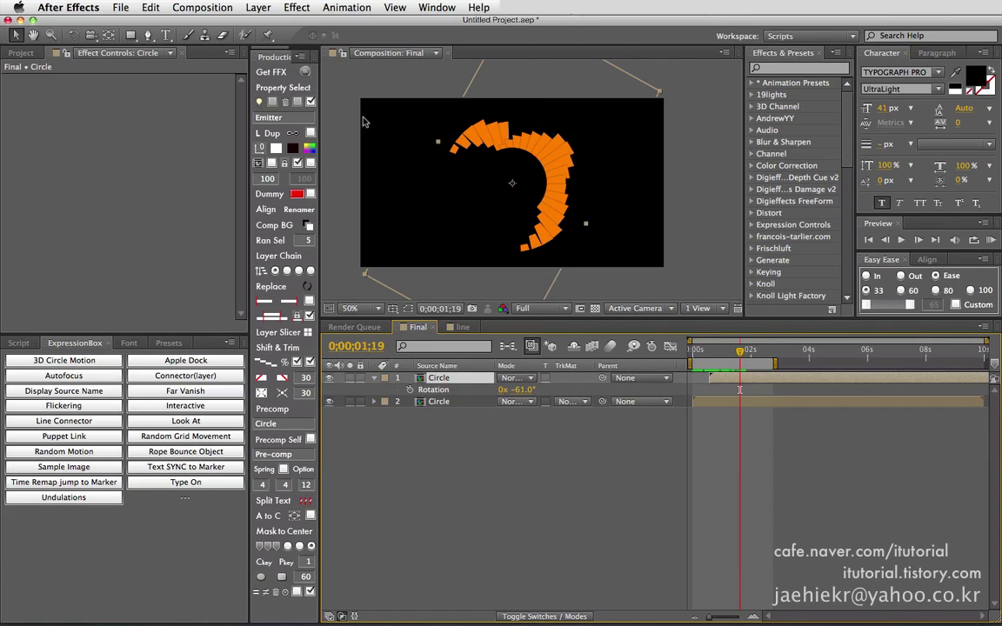
{"action": "left_click", "coordinate": [297, 7]}
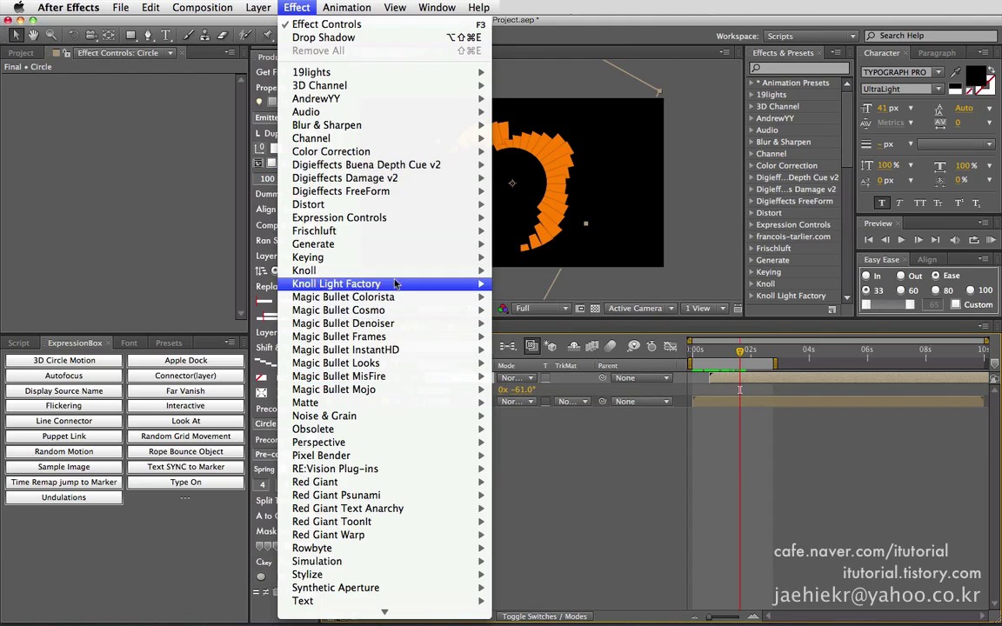
{"action": "mouse_move", "coordinate": [399, 251]}
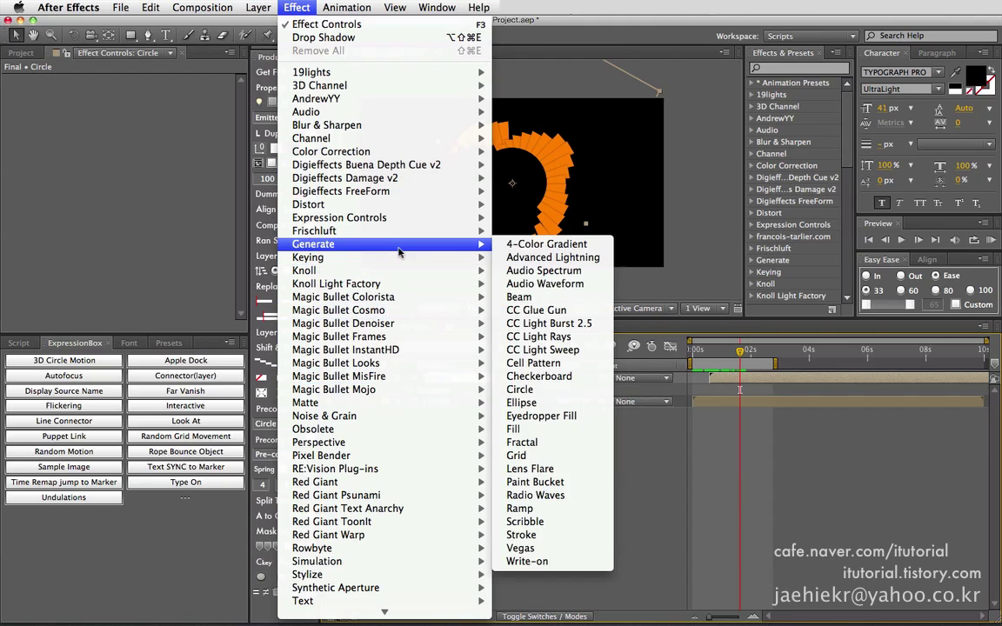
{"action": "left_click", "coordinate": [530, 428]}
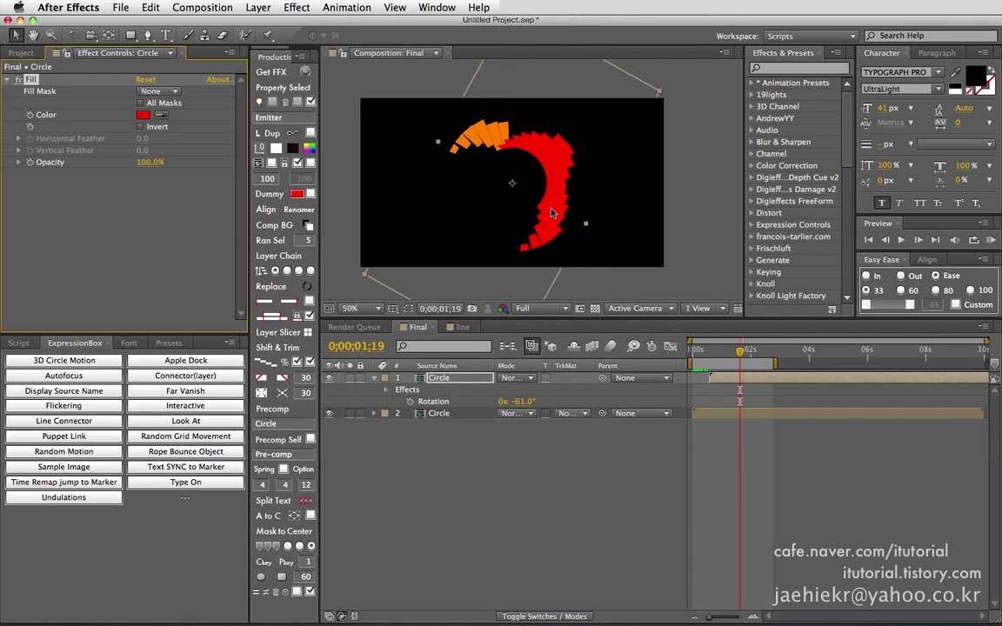
{"action": "key", "text": "super+z"}
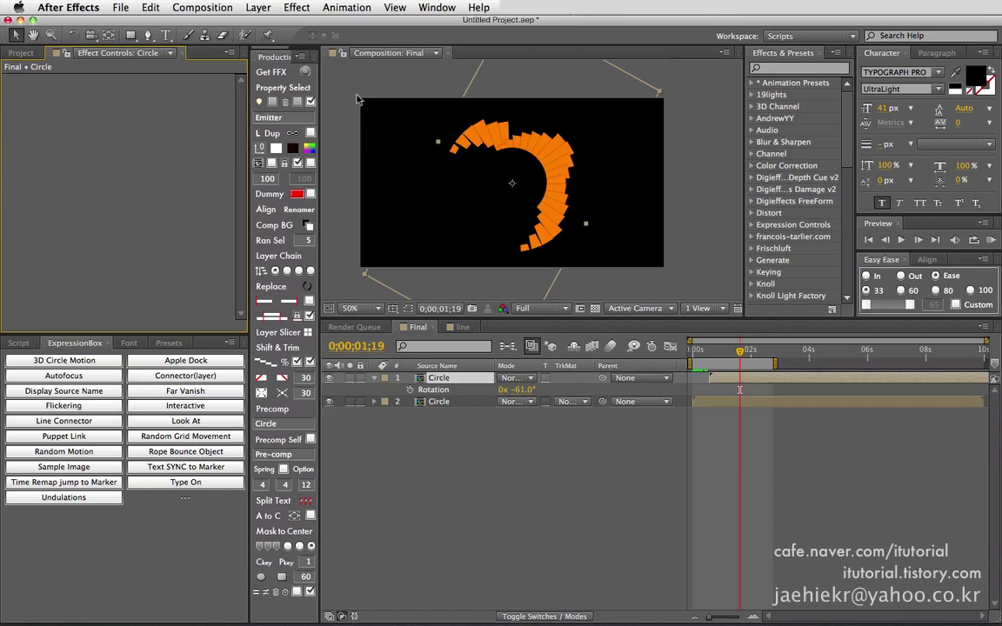
Apply a Tint effect to the upper Circle layer and set Map Black To to red FF0000
{"action": "left_click", "coordinate": [294, 7]}
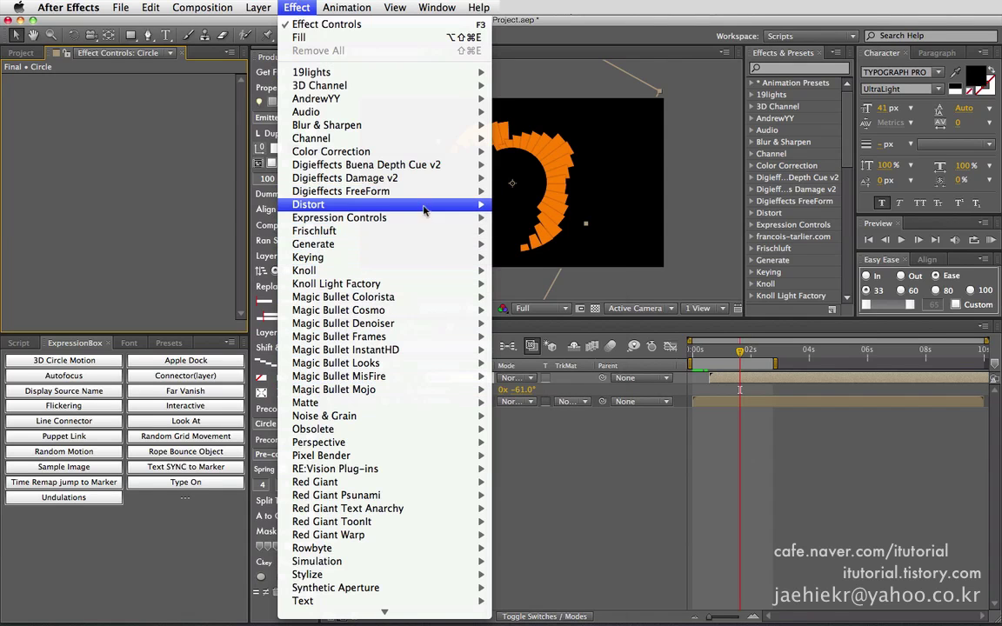
{"action": "mouse_move", "coordinate": [428, 190]}
{"action": "mouse_move", "coordinate": [438, 152]}
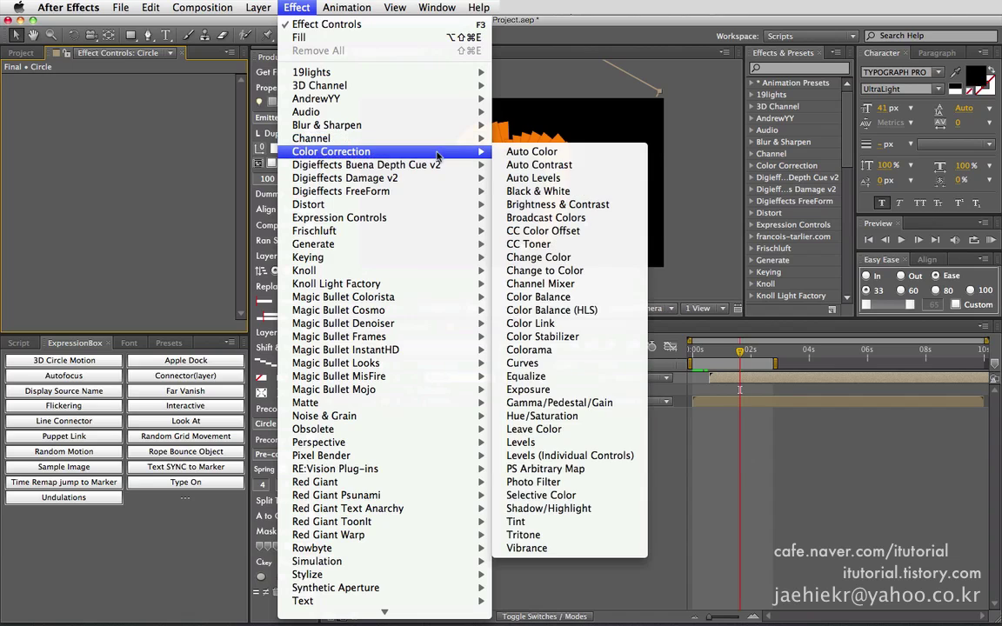
{"action": "left_click", "coordinate": [528, 525]}
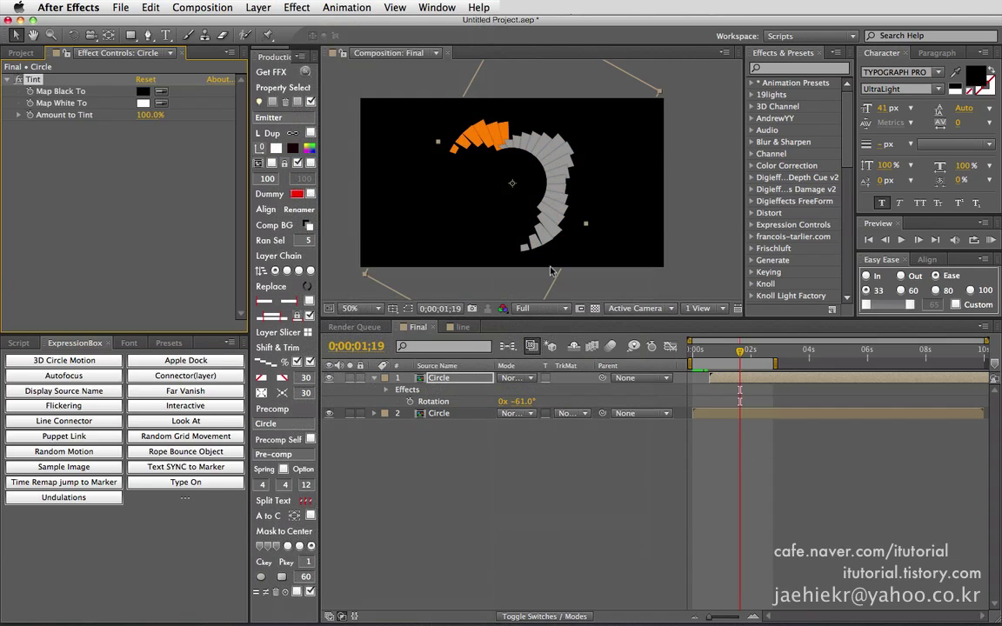
{"action": "left_click", "coordinate": [144, 93]}
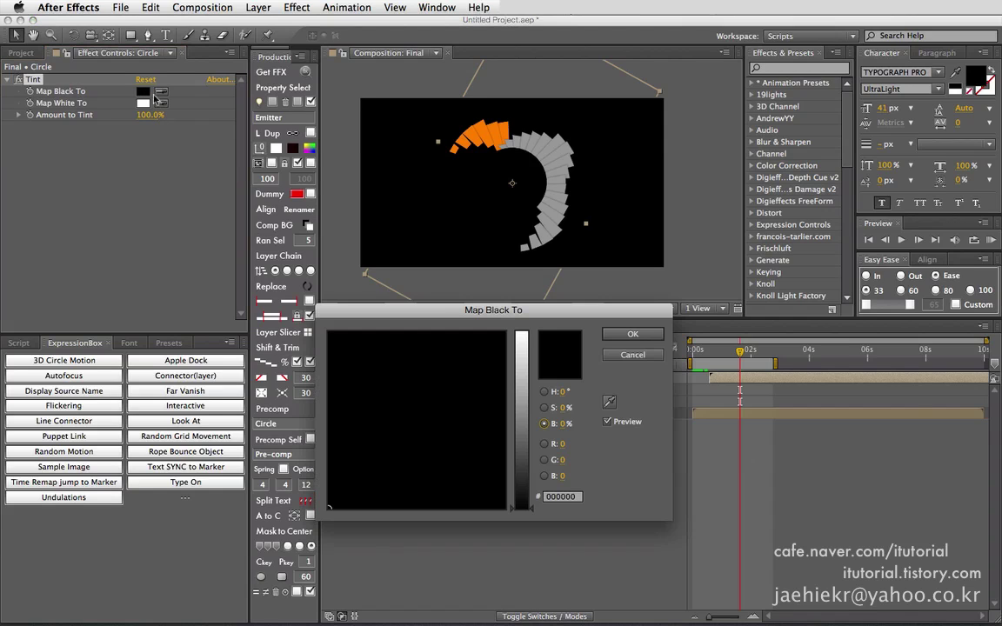
{"action": "left_click", "coordinate": [522, 328]}
{"action": "left_click_drag", "start_coordinate": [341, 336], "coordinate": [323, 331]}
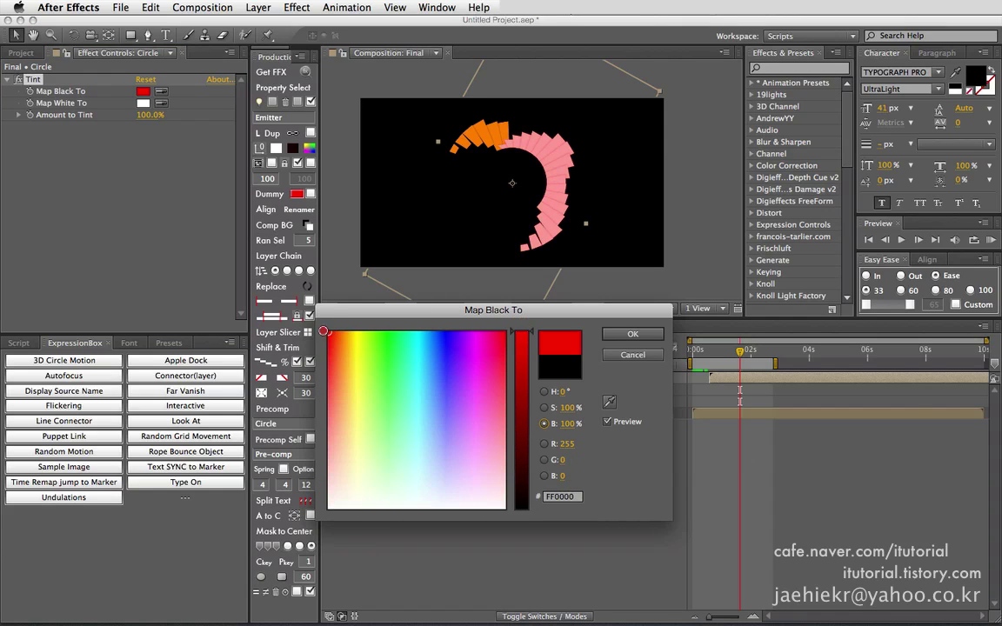
{"action": "left_click", "coordinate": [620, 335]}
Try orange FF7519 and dark red B10000 for the Tint effect's Map White To color, and cancel the change
{"action": "left_click", "coordinate": [145, 103]}
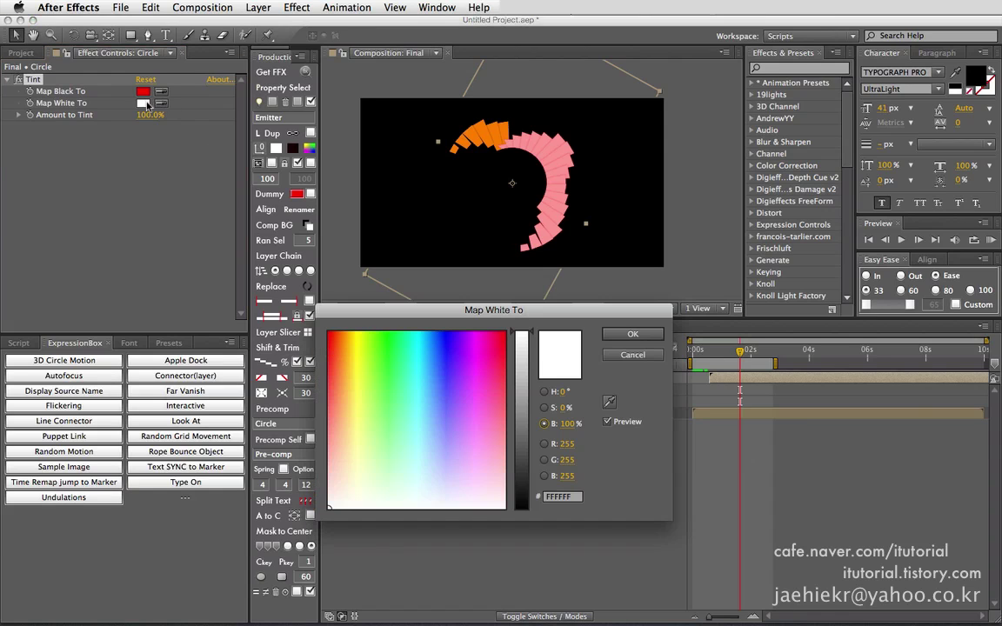
{"action": "mouse_move", "coordinate": [343, 338]}
{"action": "left_mouse_down"}
{"action": "mouse_move", "coordinate": [343, 367]}
{"action": "mouse_move", "coordinate": [338, 334]}
{"action": "mouse_move", "coordinate": [347, 328]}
{"action": "mouse_move", "coordinate": [340, 348]}
{"action": "left_mouse_up"}
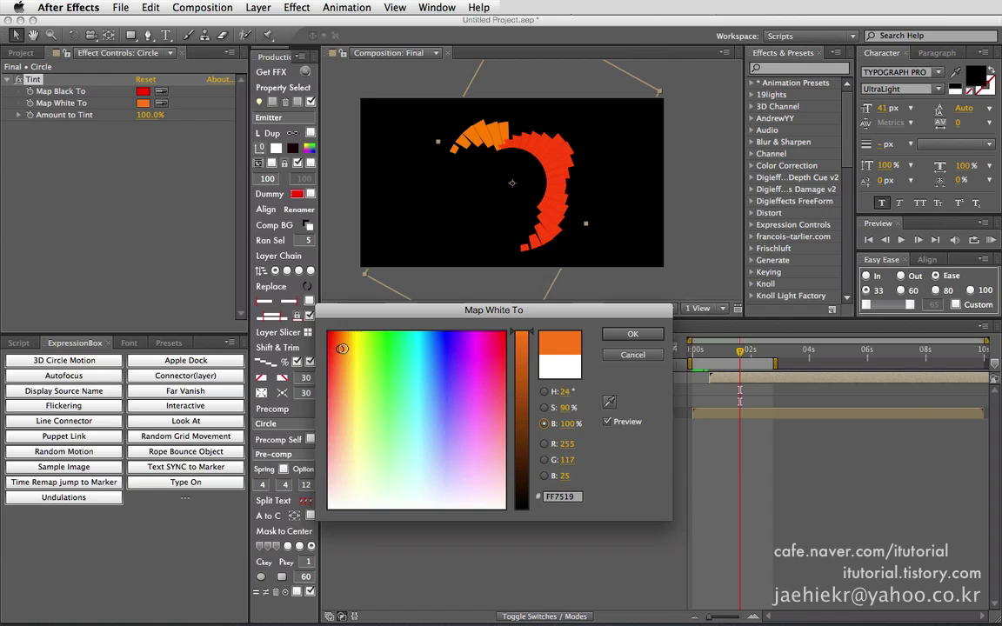
{"action": "left_click_drag", "start_coordinate": [532, 334], "coordinate": [532, 385]}
{"action": "left_click", "coordinate": [339, 330]}
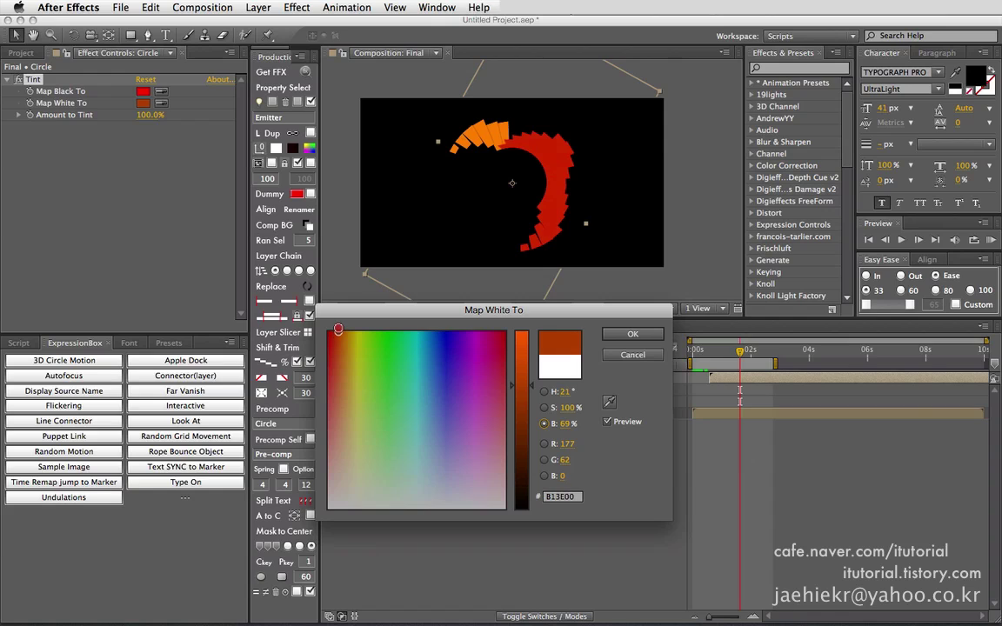
{"action": "left_click_drag", "start_coordinate": [338, 329], "coordinate": [320, 326]}
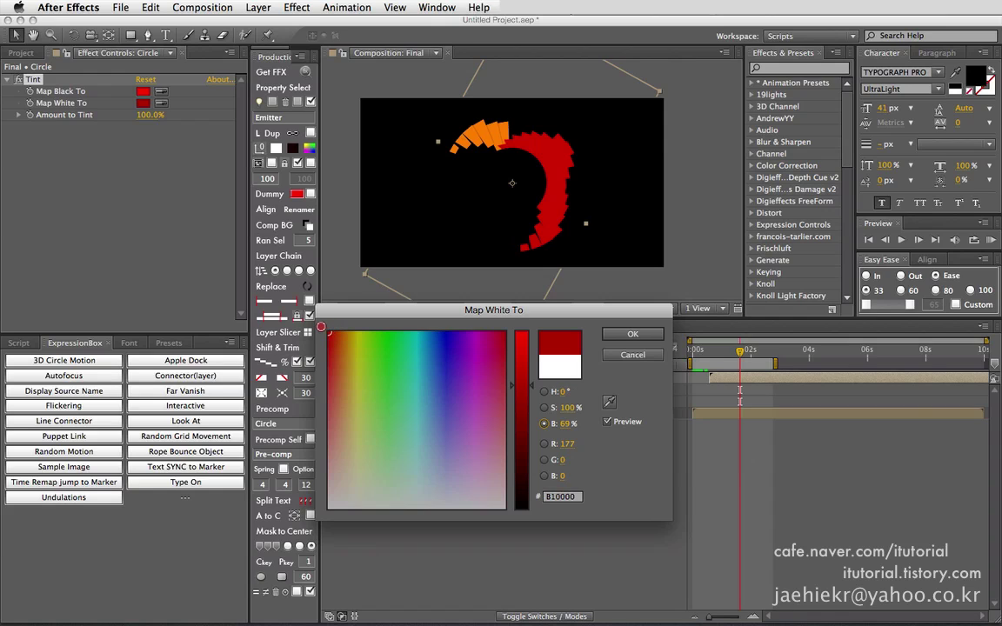
{"action": "left_click", "coordinate": [633, 357]}
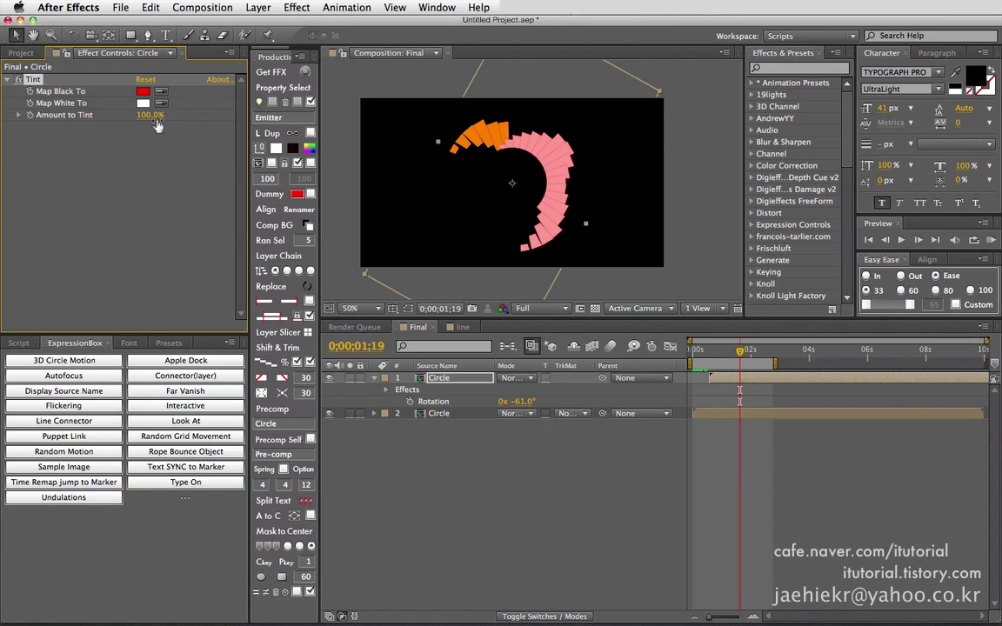
Try Amount to Tint at 48%, set it back to 100%, and remove the Tint effect from the upper Circle layer
{"action": "left_click_drag", "start_coordinate": [150, 115], "coordinate": [116, 115]}
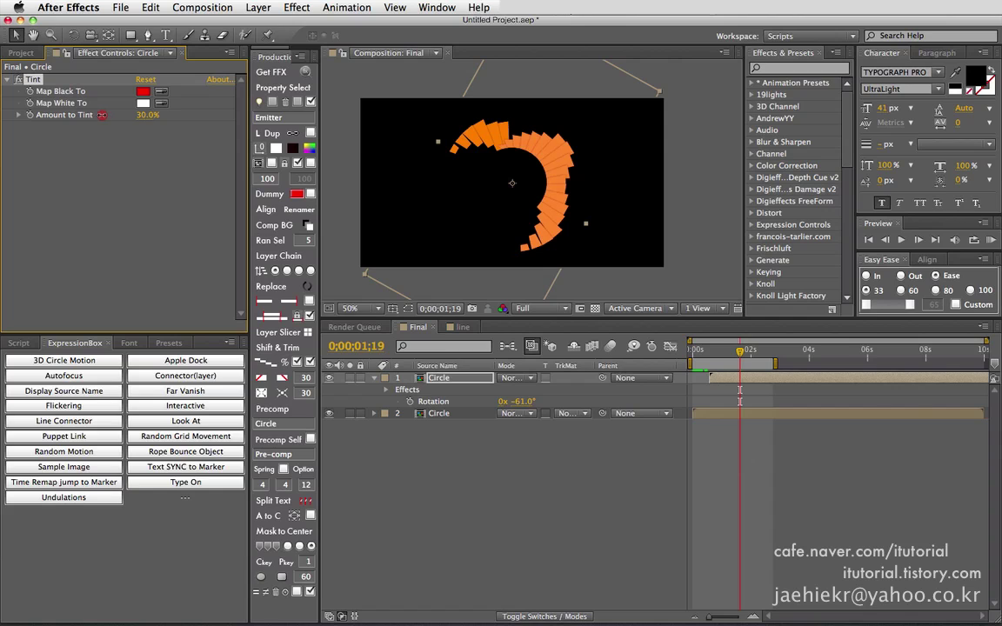
{"action": "left_click", "coordinate": [143, 91]}
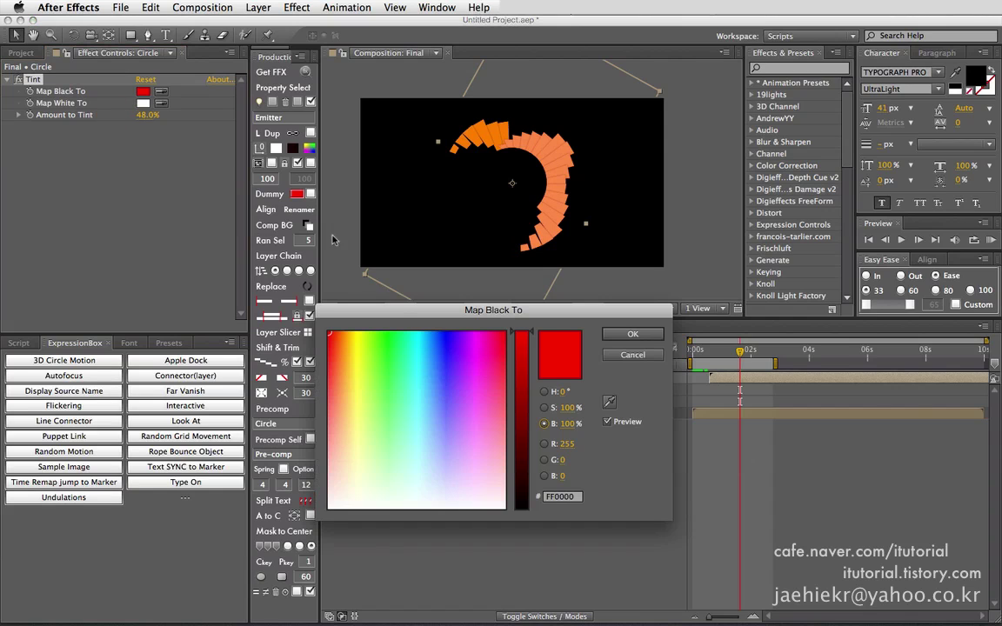
{"action": "mouse_move", "coordinate": [531, 333]}
{"action": "left_mouse_down"}
{"action": "mouse_move", "coordinate": [531, 414]}
{"action": "mouse_move", "coordinate": [526, 315]}
{"action": "left_mouse_up"}
{"action": "left_click", "coordinate": [610, 359]}
{"action": "left_click", "coordinate": [449, 442]}
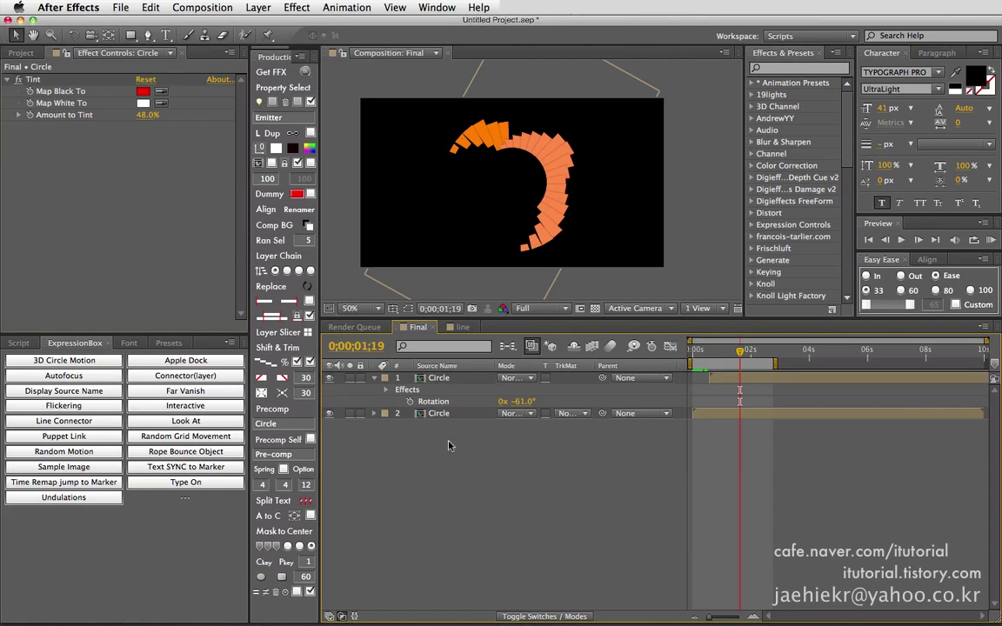
{"action": "left_click", "coordinate": [441, 379]}
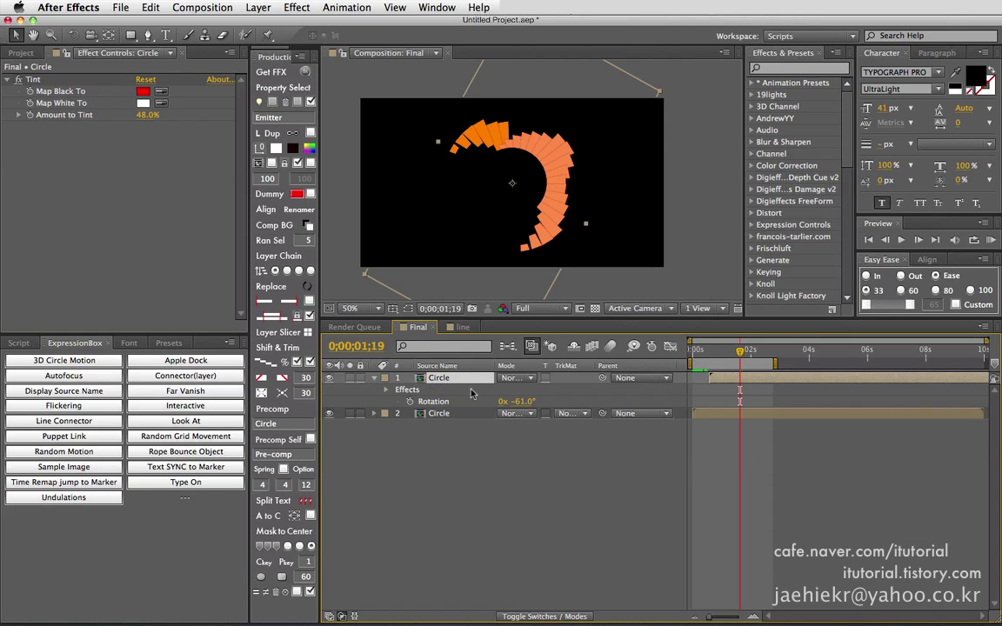
{"action": "left_click_drag", "start_coordinate": [146, 115], "coordinate": [211, 120]}
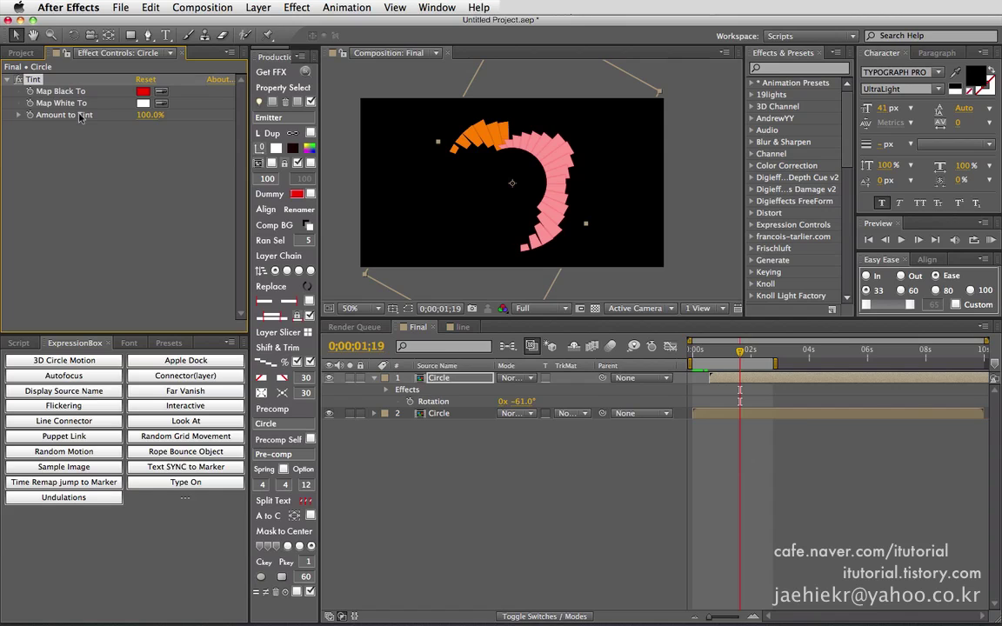
{"action": "key", "text": "Delete"}
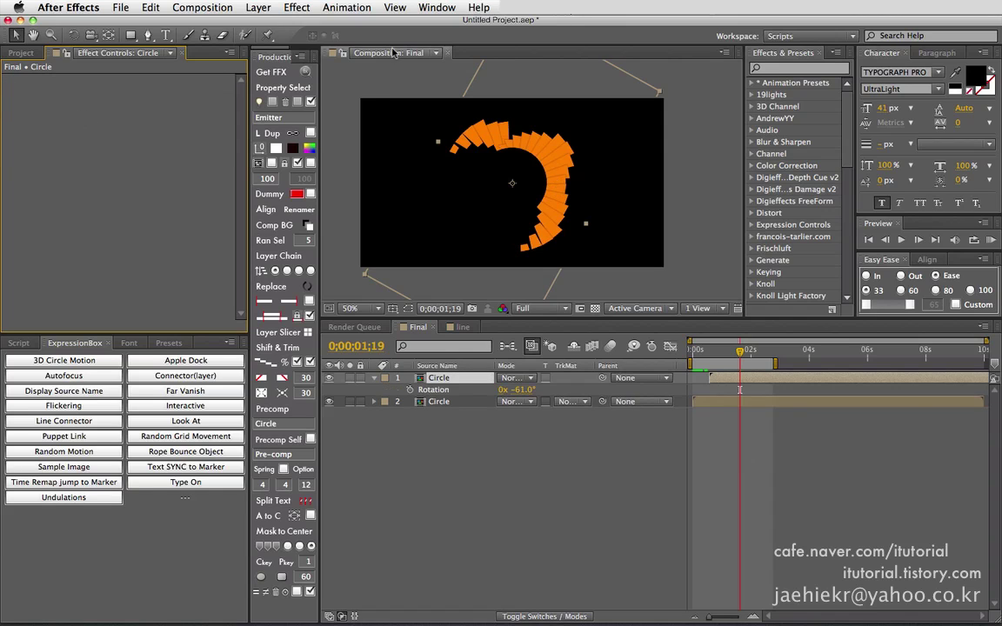
Apply a Tritone effect to the upper Circle layer, set its Midtones to a bright red, and inspect the result at 100%
{"action": "left_click", "coordinate": [296, 7]}
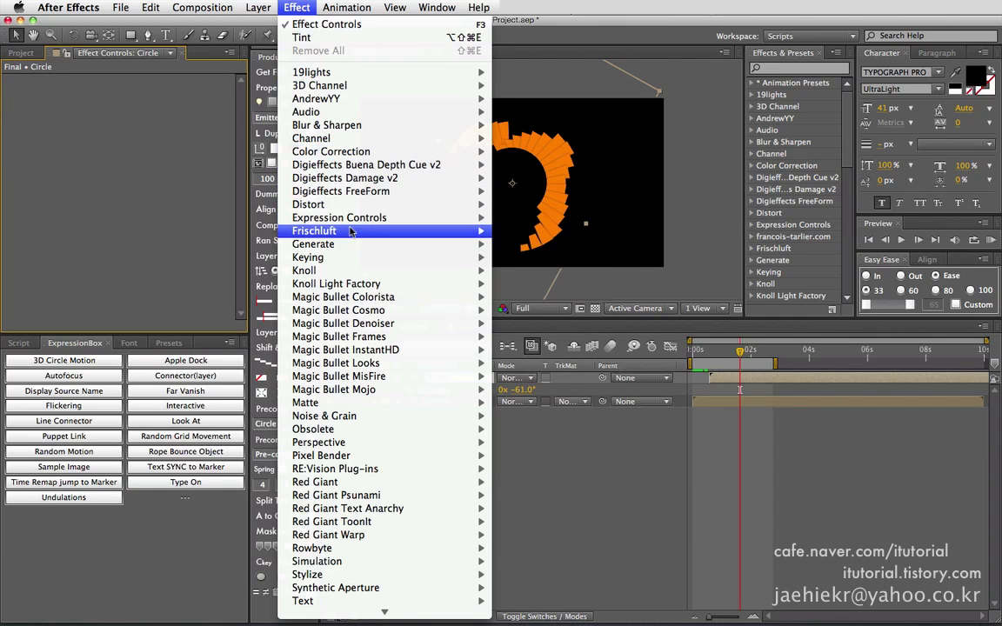
{"action": "mouse_move", "coordinate": [352, 244]}
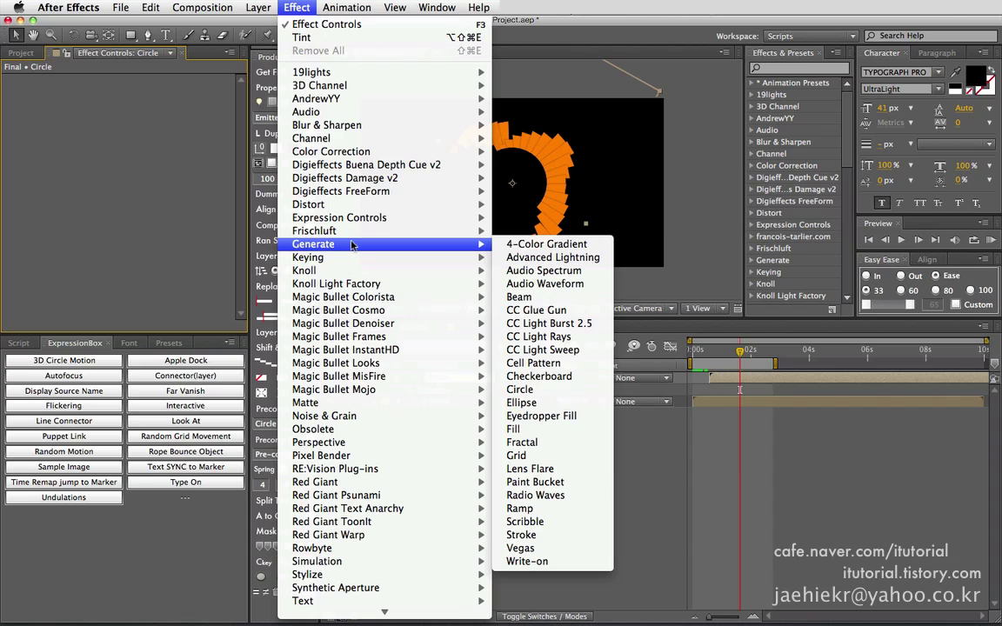
{"action": "mouse_move", "coordinate": [461, 151]}
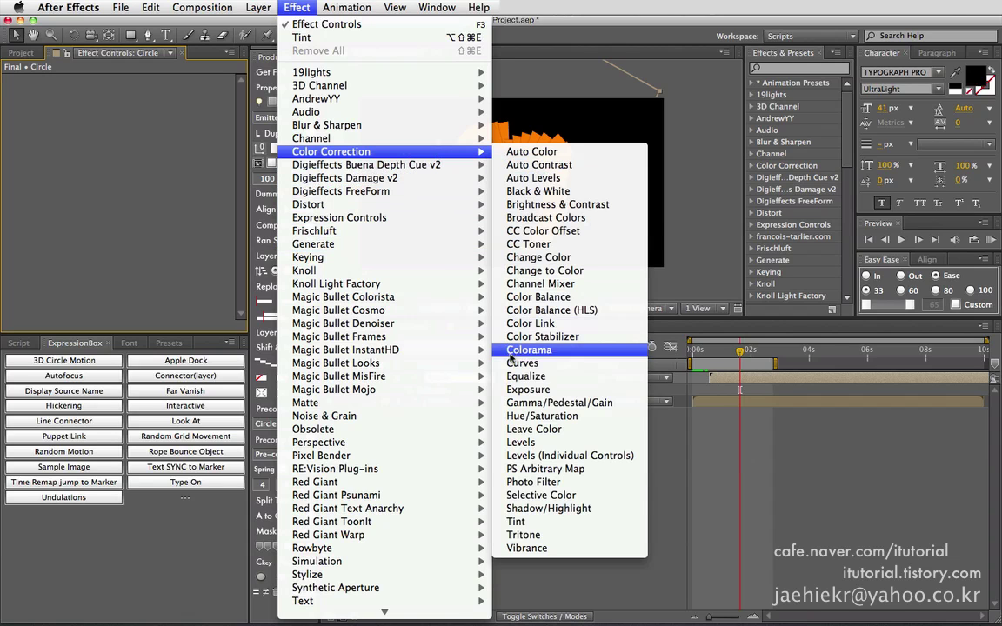
{"action": "left_click", "coordinate": [519, 535]}
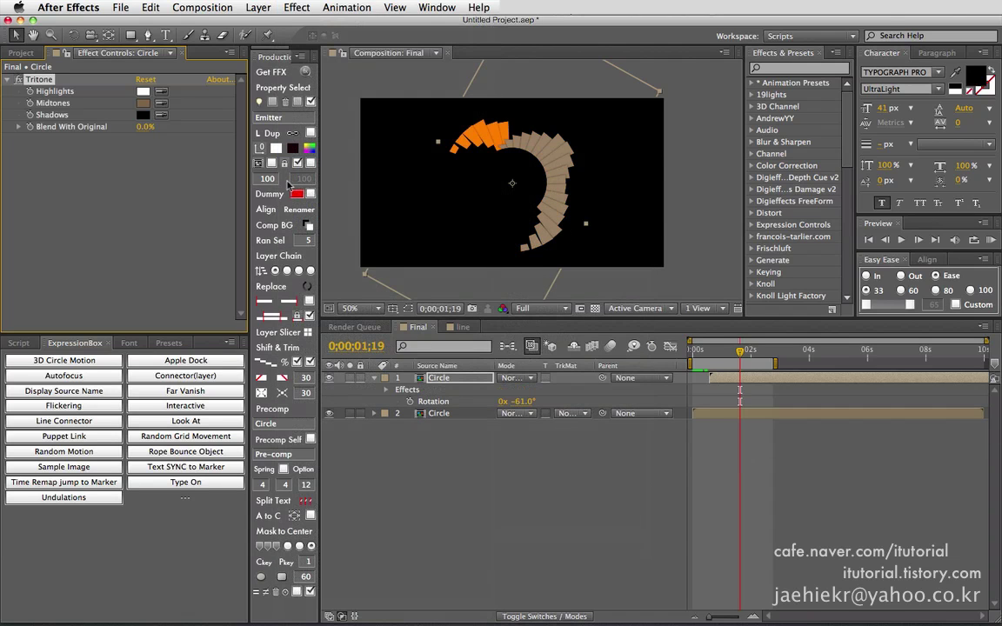
{"action": "left_click", "coordinate": [143, 103]}
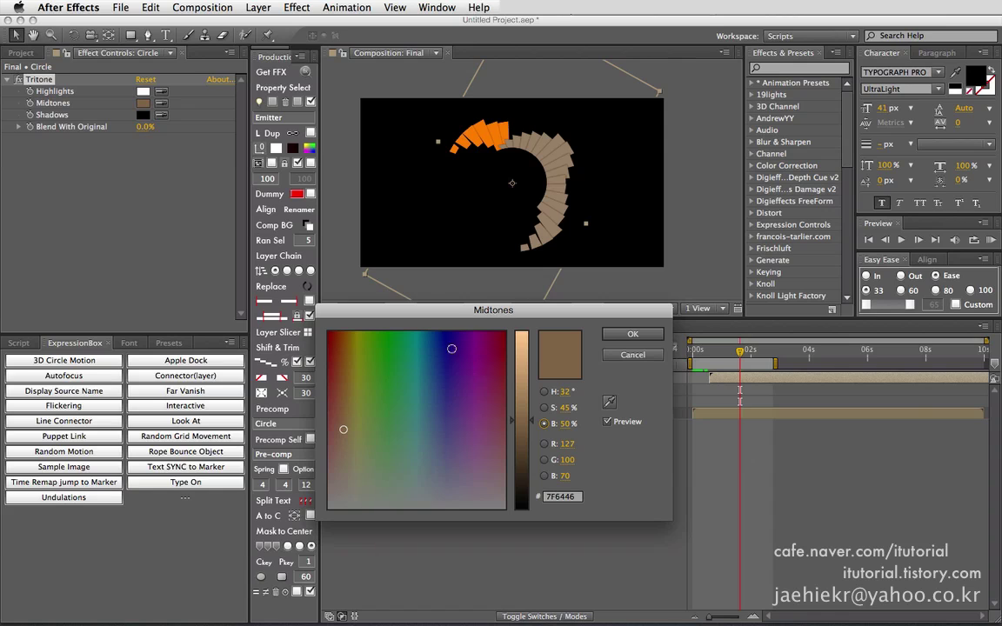
{"action": "left_click", "coordinate": [377, 343]}
{"action": "left_click_drag", "start_coordinate": [377, 344], "coordinate": [318, 329]}
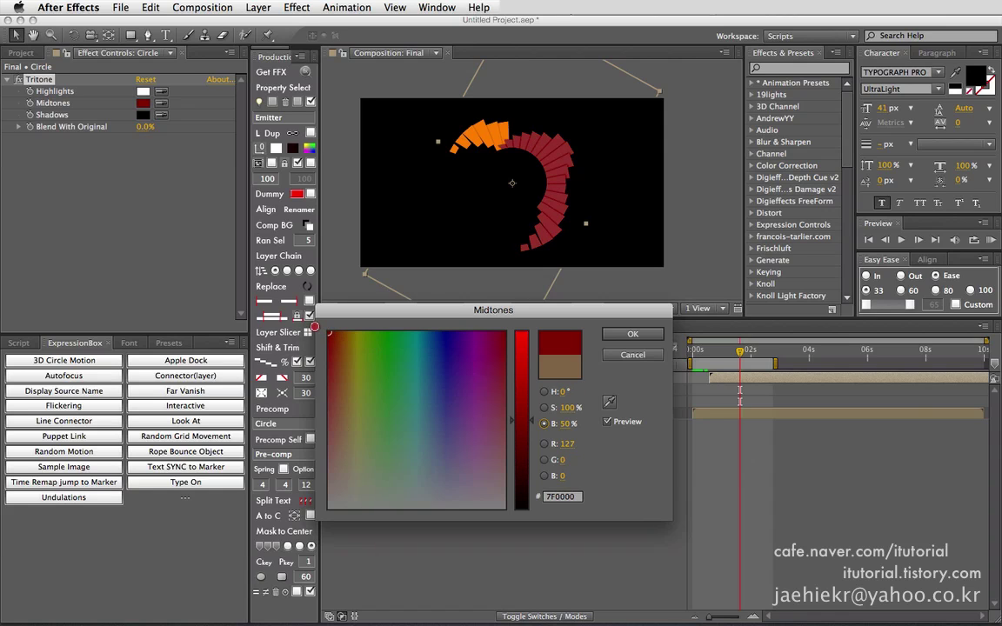
{"action": "mouse_move", "coordinate": [527, 421]}
{"action": "left_mouse_down"}
{"action": "mouse_move", "coordinate": [524, 341]}
{"action": "mouse_move", "coordinate": [524, 360]}
{"action": "left_mouse_up"}
{"action": "left_click", "coordinate": [645, 336]}
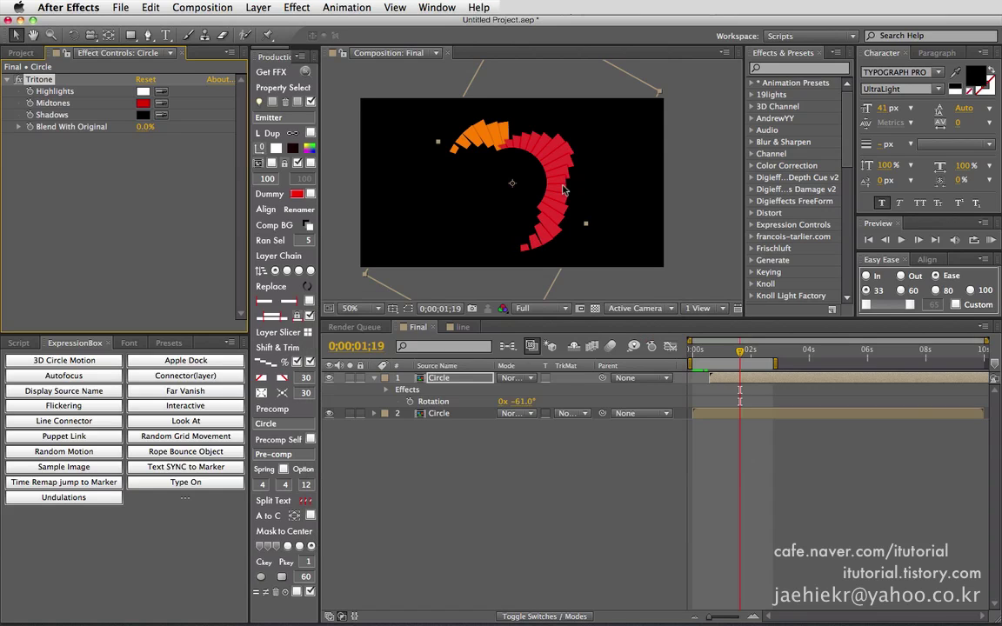
{"action": "key", "text": "."}
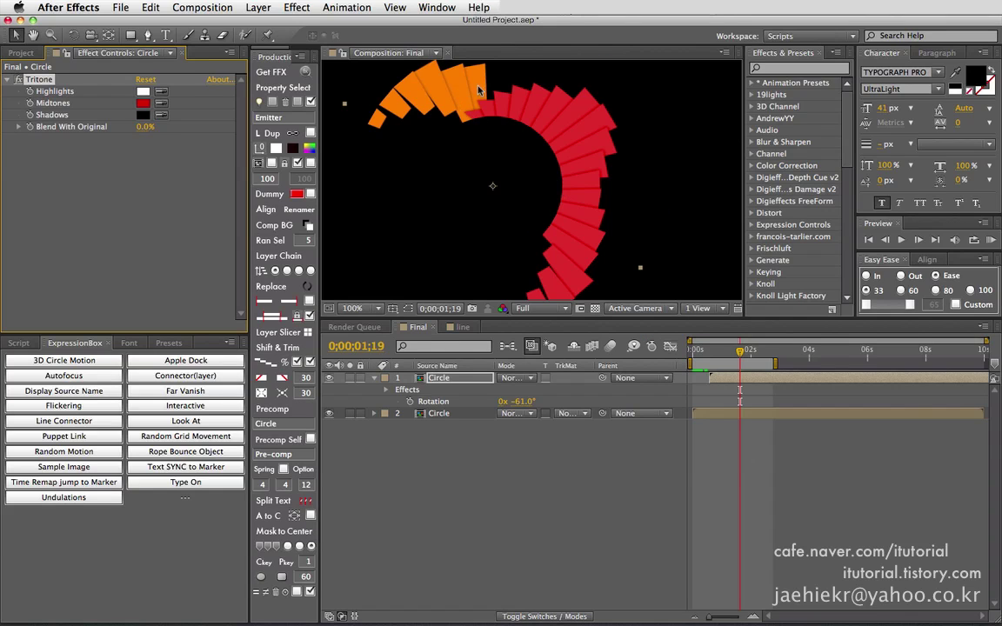
Remove the Tritone effect and delete the upper Circle layer from the Final composition
{"action": "left_click", "coordinate": [45, 80]}
{"action": "key", "text": "Delete"}
{"action": "left_click", "coordinate": [441, 377]}
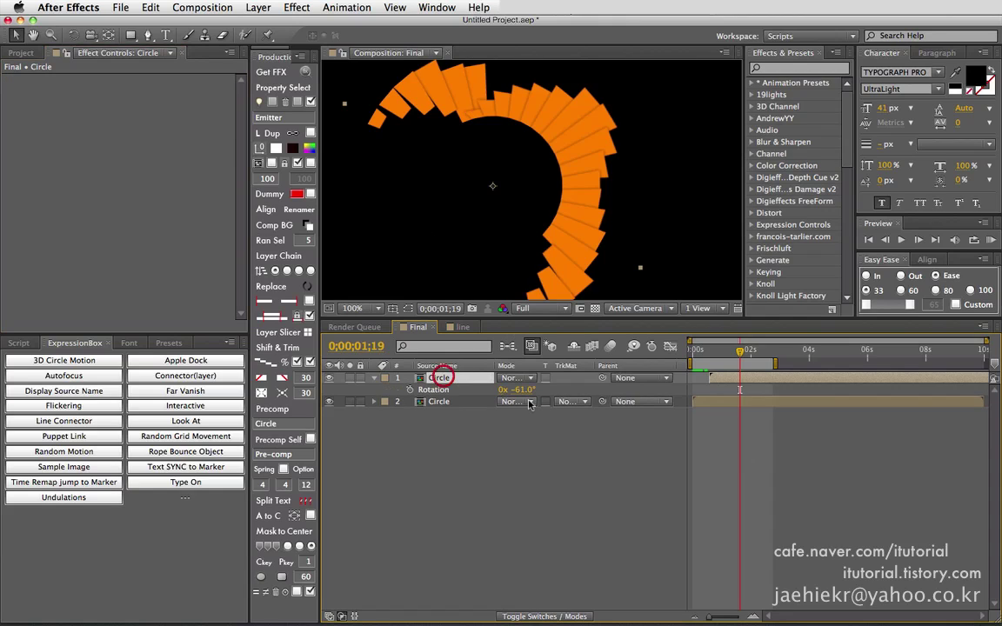
{"action": "key", "text": "Delete"}
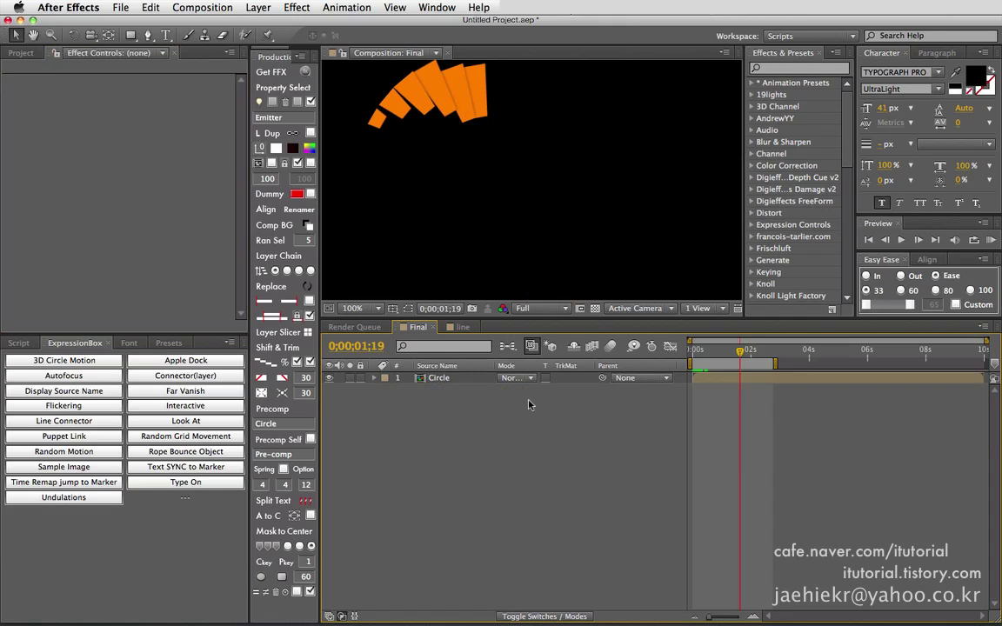
Duplicate the line composition in the project
{"action": "left_click", "coordinate": [439, 377]}
{"action": "left_click", "coordinate": [21, 53]}
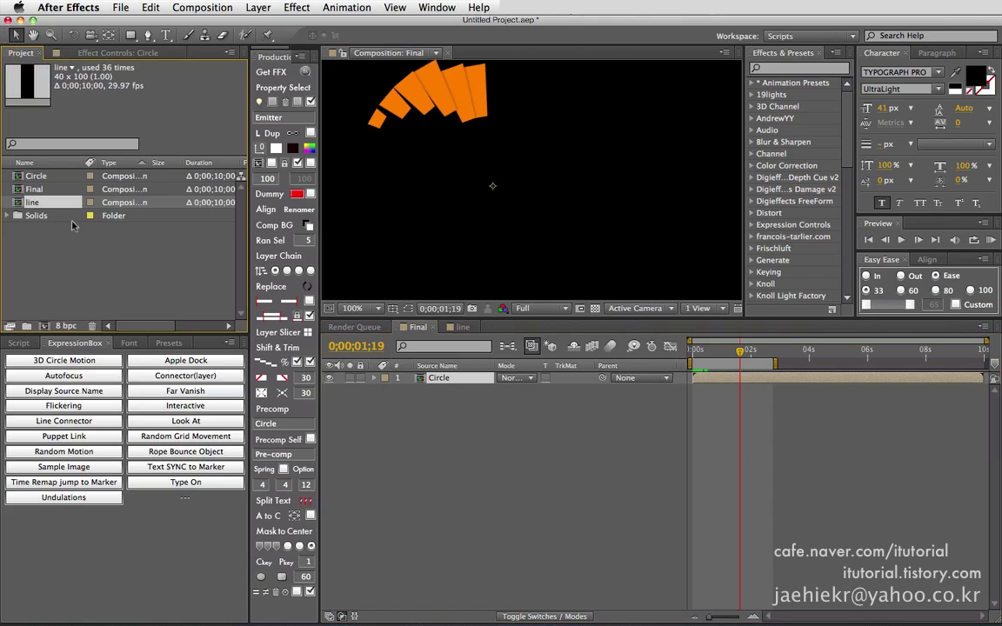
{"action": "left_click", "coordinate": [50, 228]}
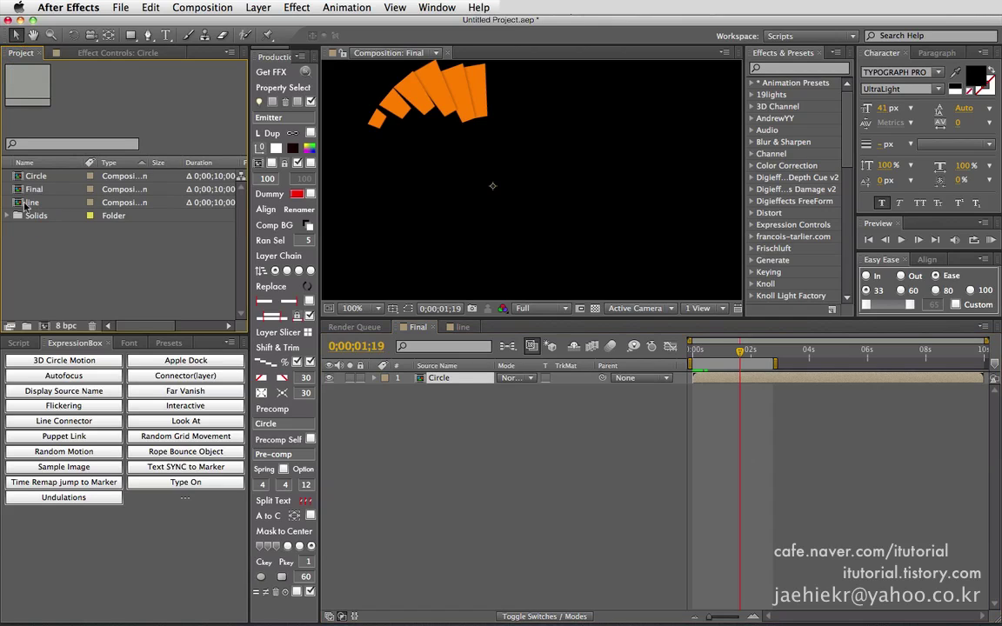
{"action": "left_click", "coordinate": [31, 202]}
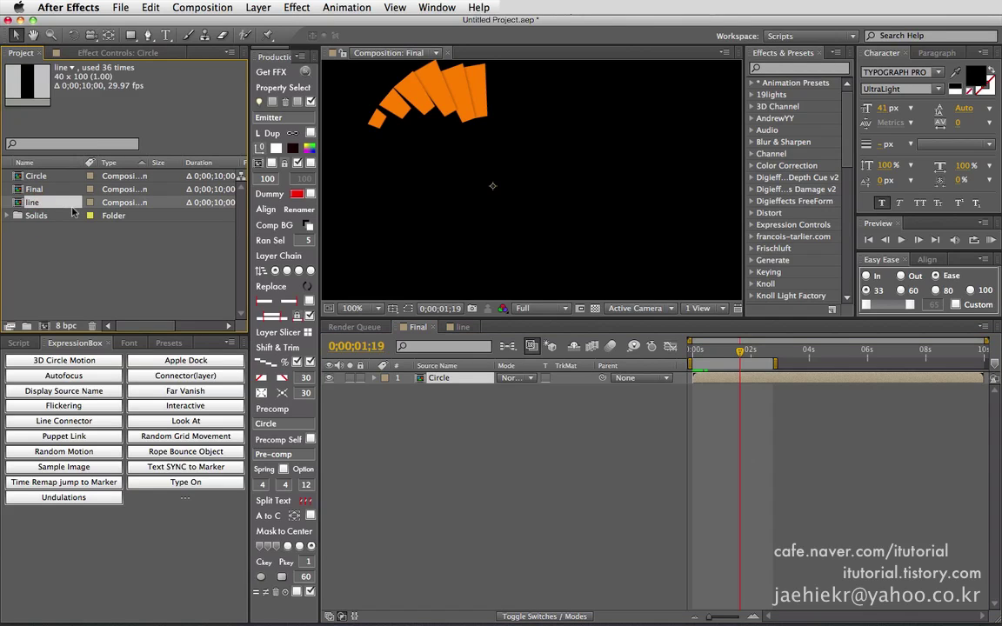
{"action": "key", "text": "super+d"}
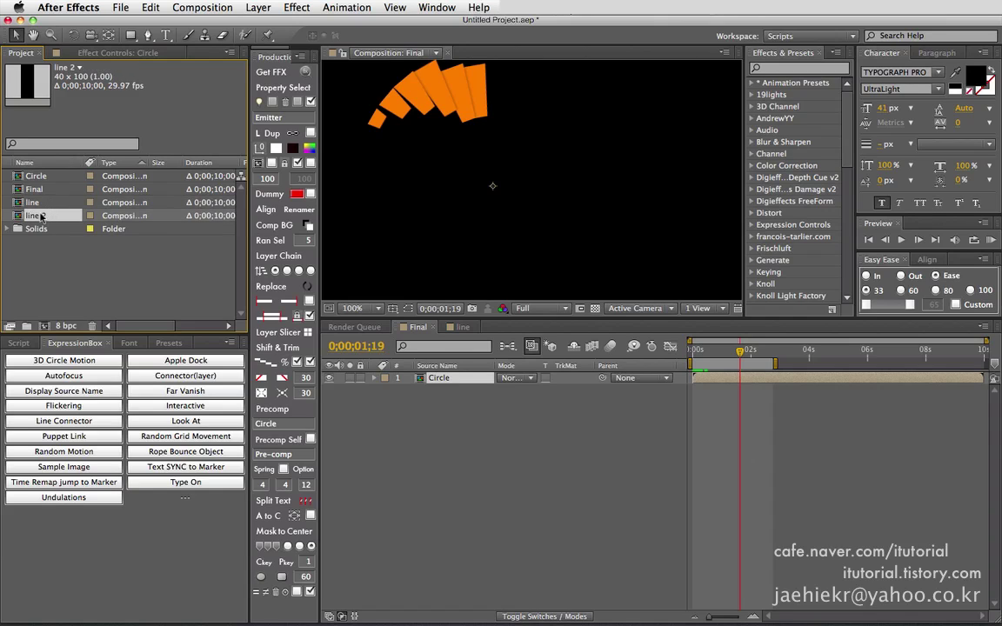
Open the line 2 composition and inspect its orange solid at 0;00;00;14
{"action": "double_click", "coordinate": [35, 216]}
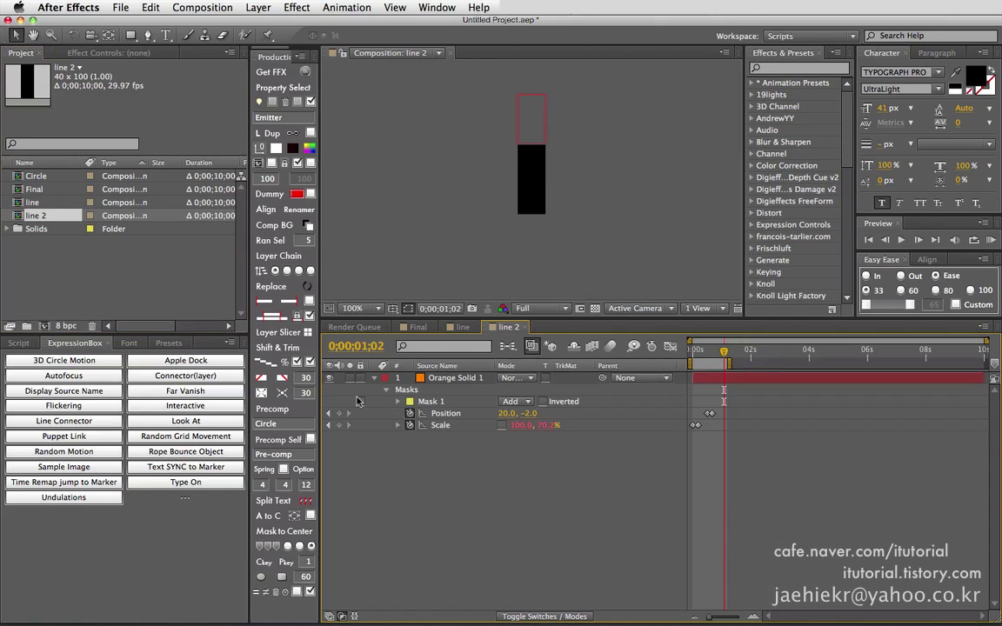
{"action": "left_click", "coordinate": [453, 379]}
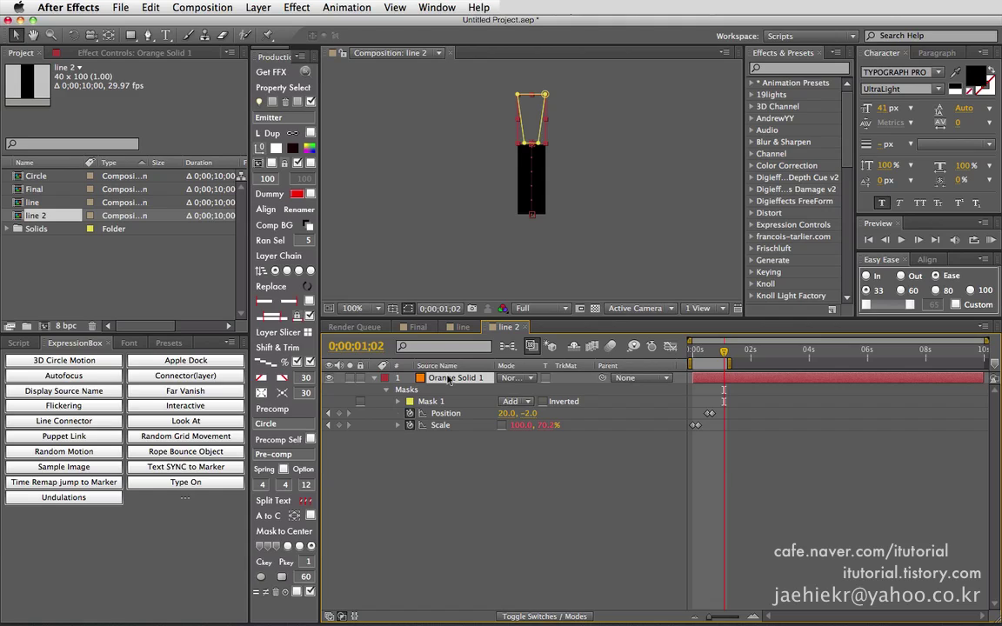
{"action": "left_click_drag", "start_coordinate": [714, 354], "coordinate": [707, 352]}
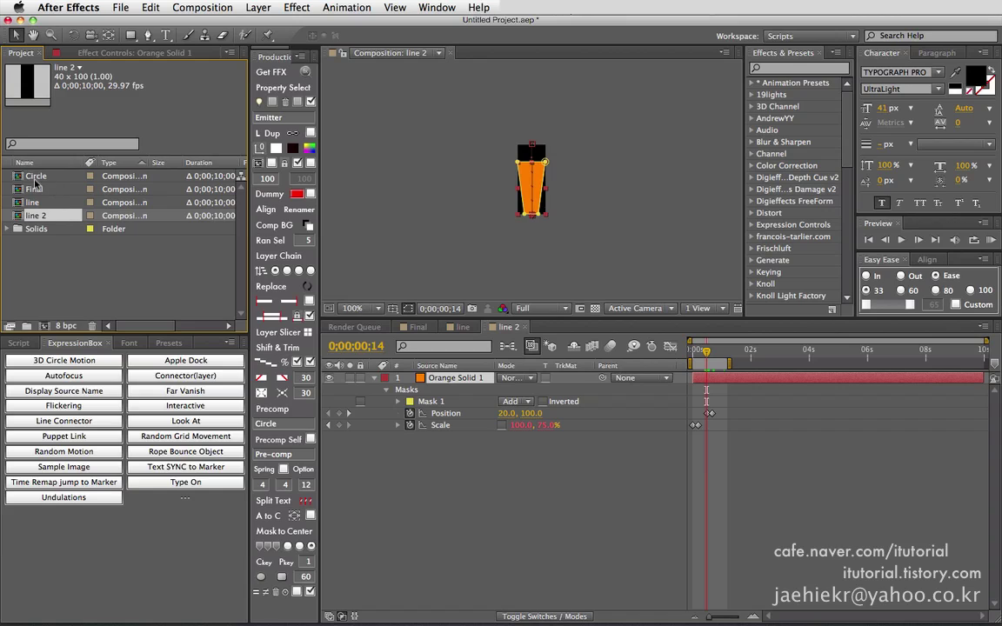
Duplicate the Circle composition in the project and open the copy, Circle 2
{"action": "left_click", "coordinate": [25, 178]}
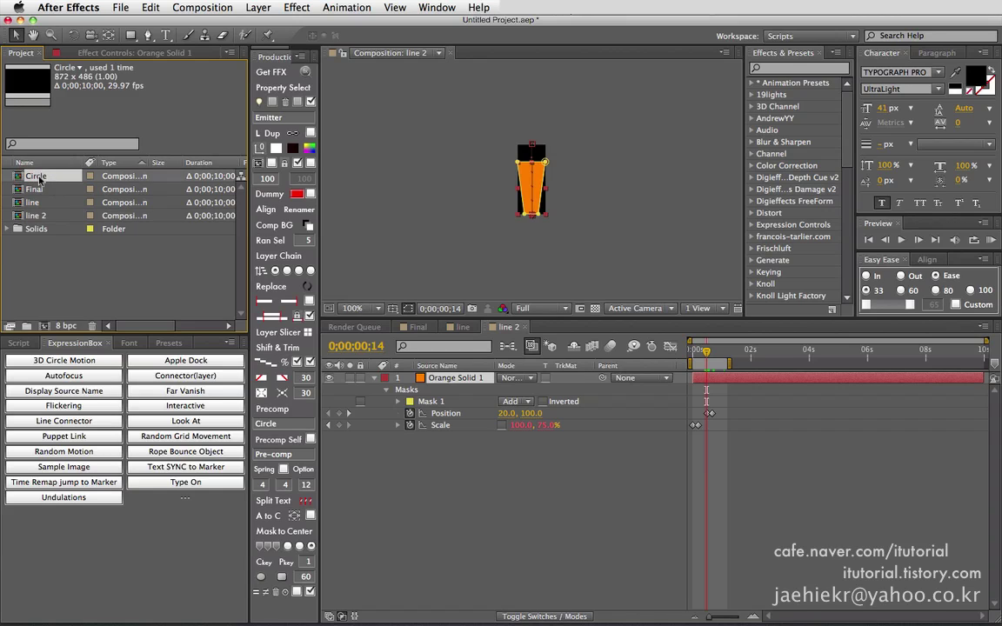
{"action": "key", "text": "super+d"}
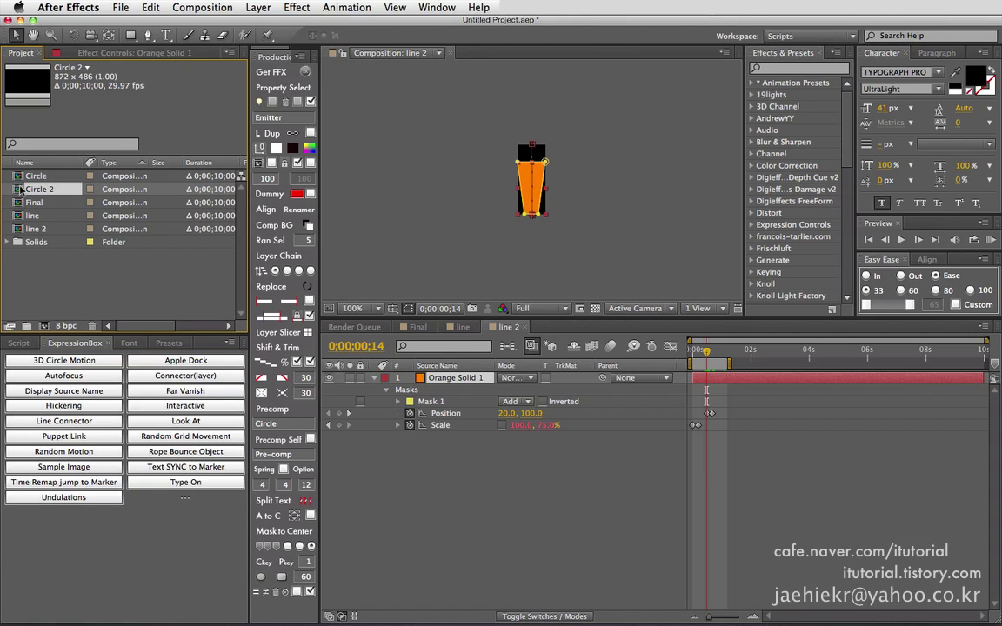
{"action": "double_click", "coordinate": [20, 190]}
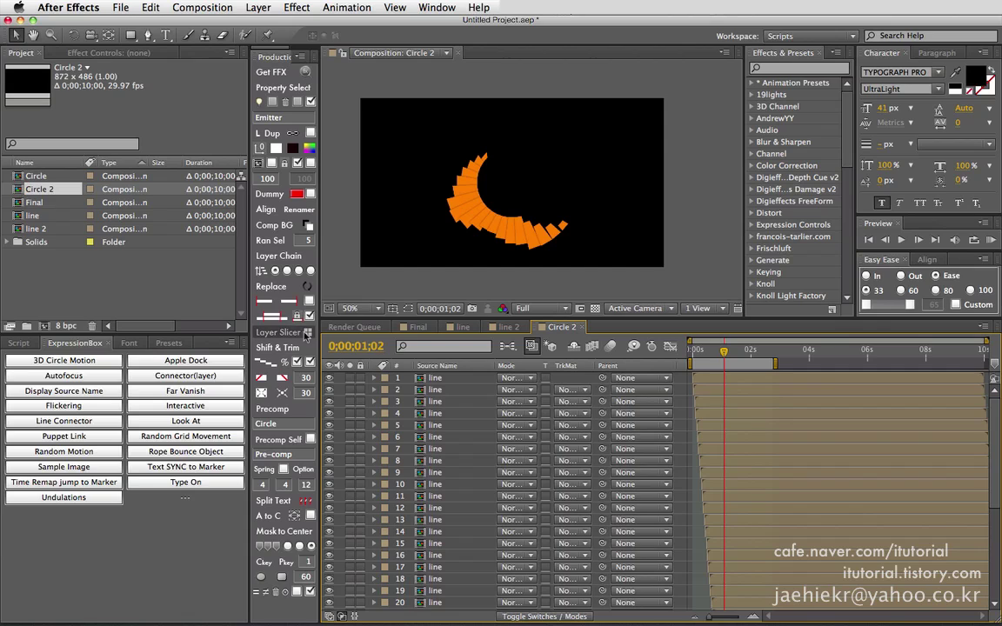
Replace the source of every line layer in Circle 2 with the line 2 composition
{"action": "left_click", "coordinate": [32, 217]}
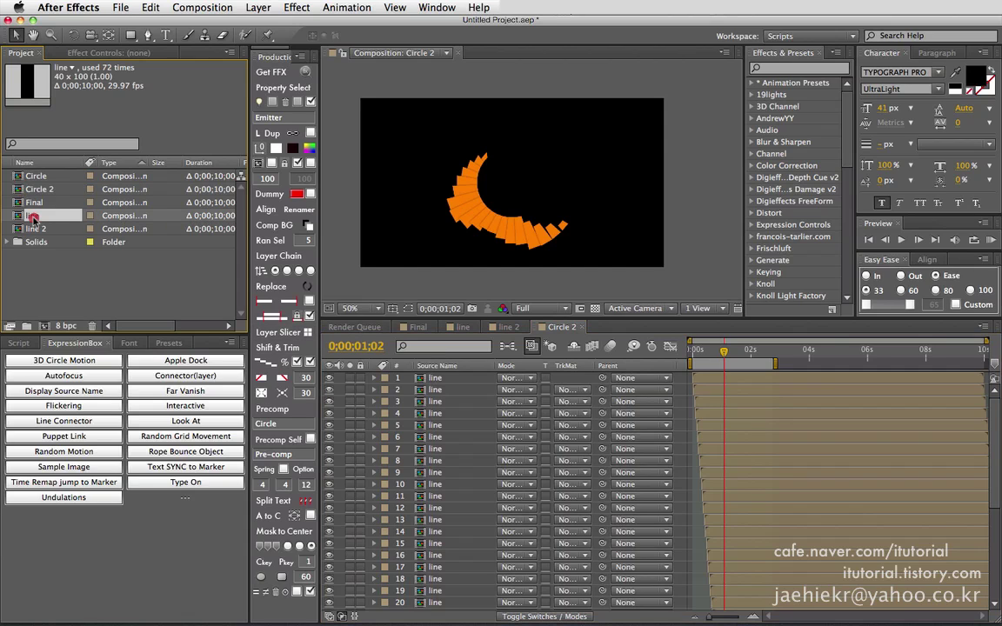
{"action": "left_click", "coordinate": [438, 392]}
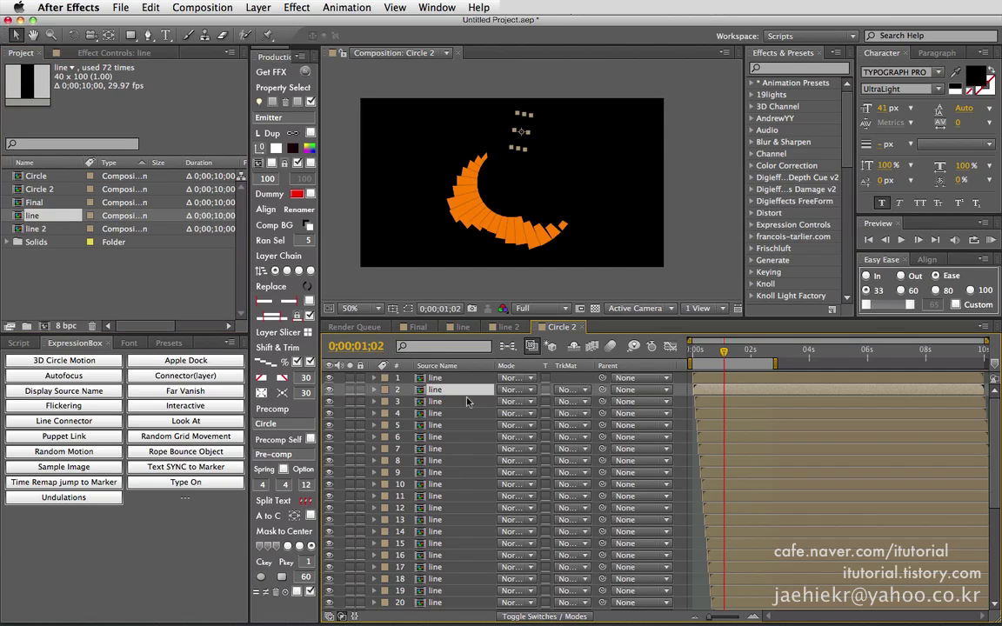
{"action": "key", "text": "super+a"}
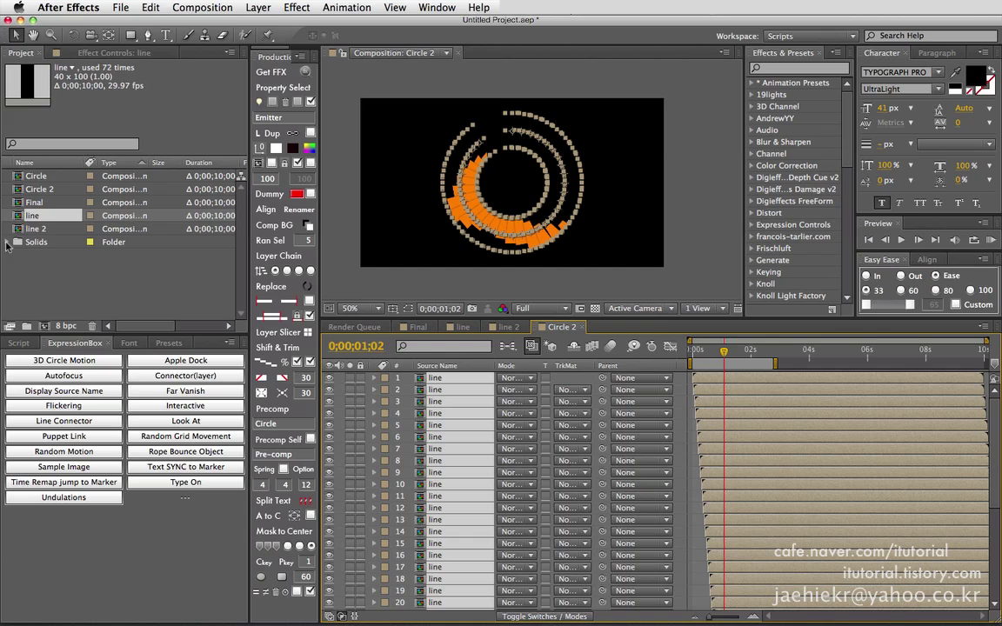
{"action": "left_click", "coordinate": [48, 229]}
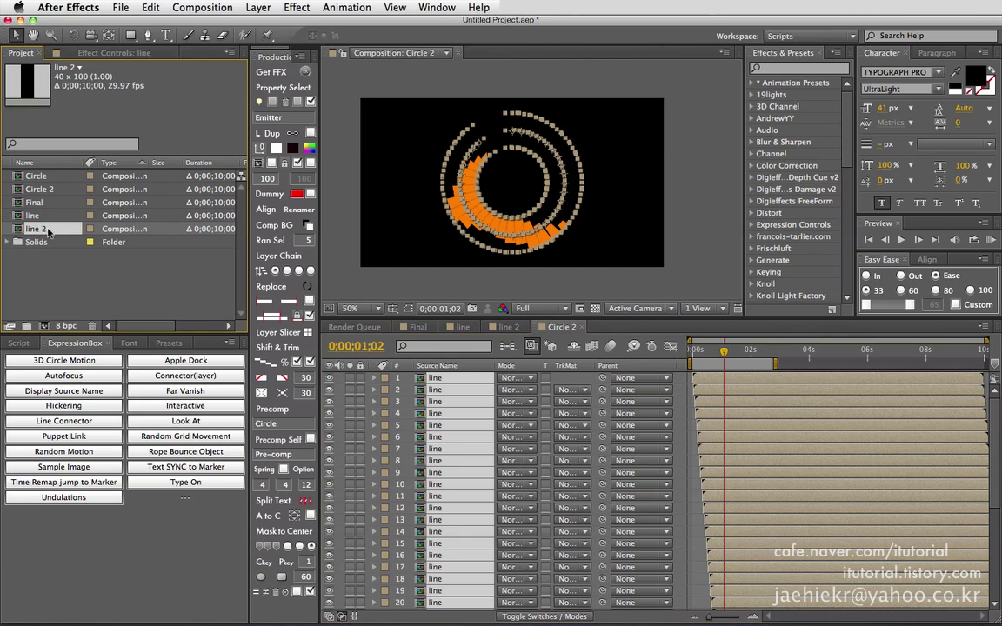
{"action": "left_click_drag", "start_coordinate": [37, 231], "coordinate": [438, 451]}
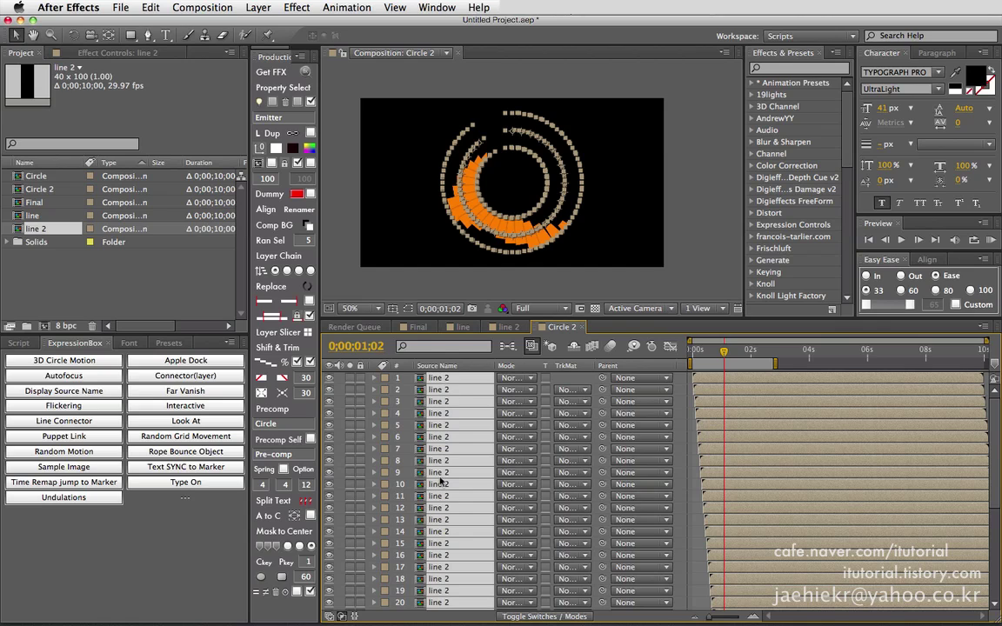
Change the orange solid in the line 2 composition to a new red solid with color FF0000
{"action": "left_click", "coordinate": [510, 328]}
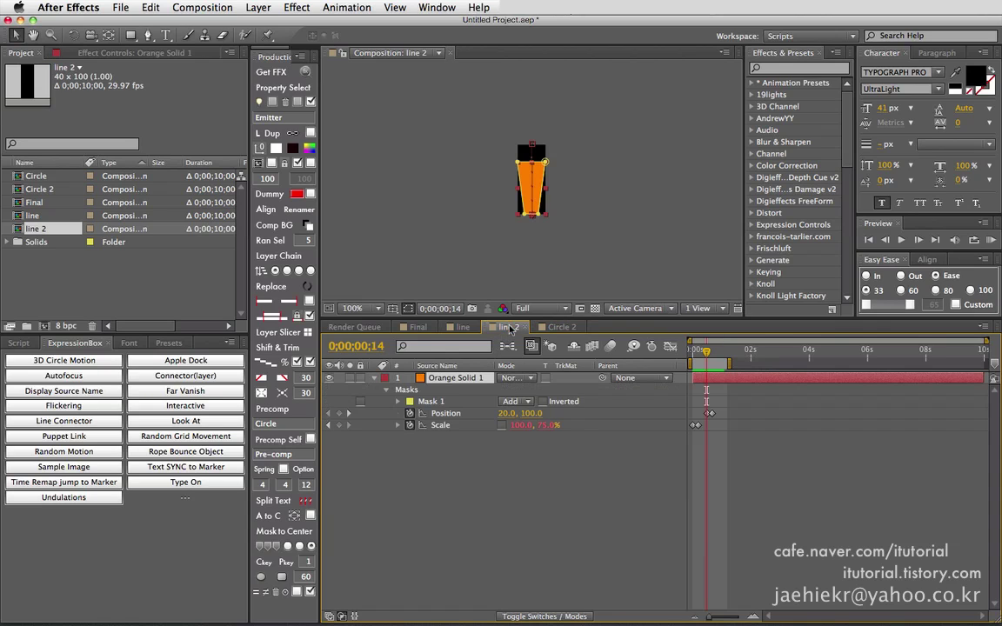
{"action": "left_click", "coordinate": [442, 380]}
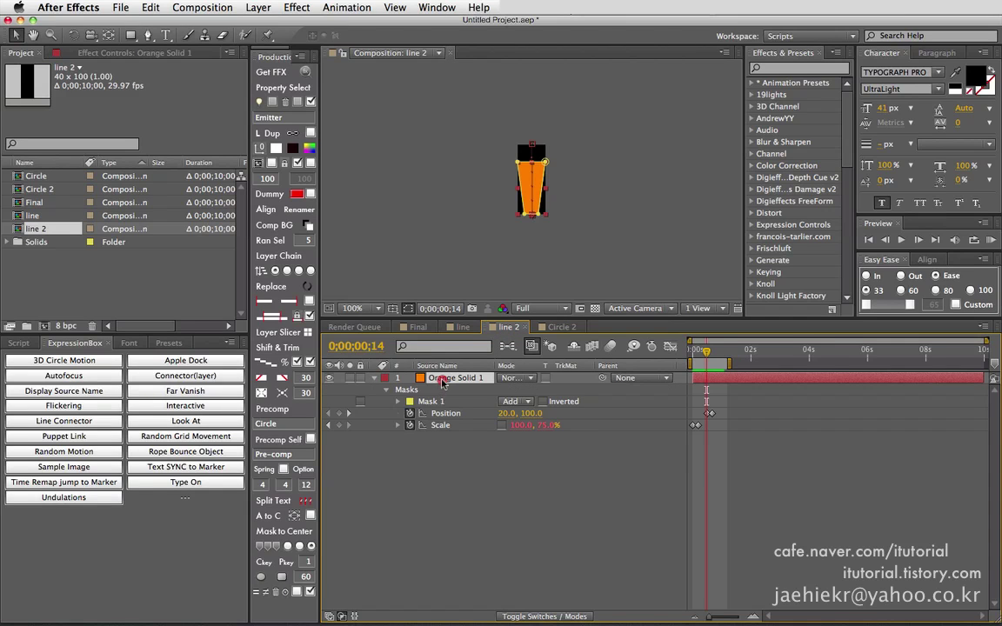
{"action": "left_click", "coordinate": [293, 6]}
{"action": "left_click", "coordinate": [266, 35]}
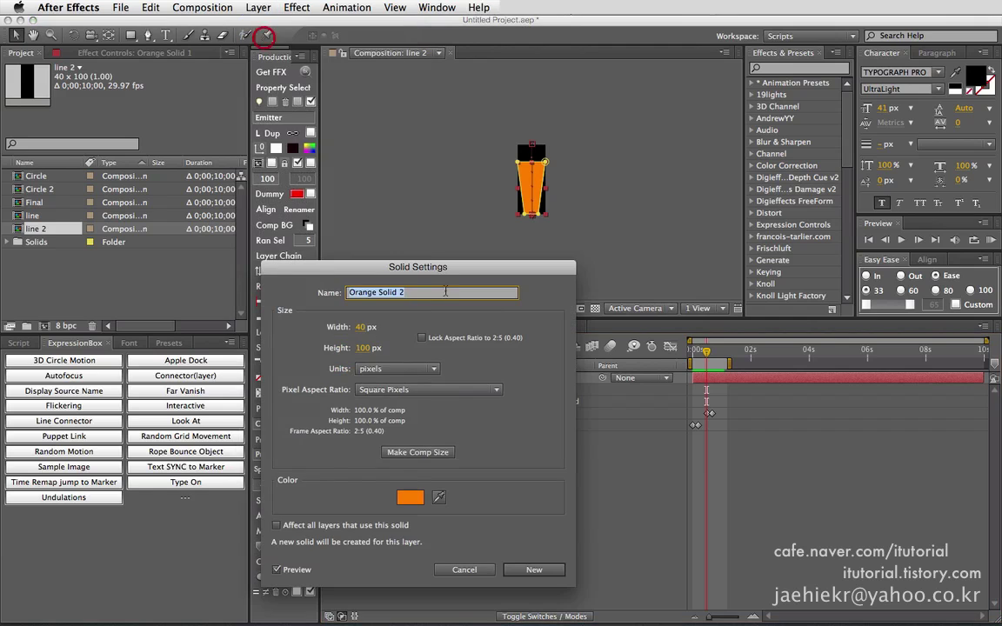
{"action": "left_click", "coordinate": [412, 498]}
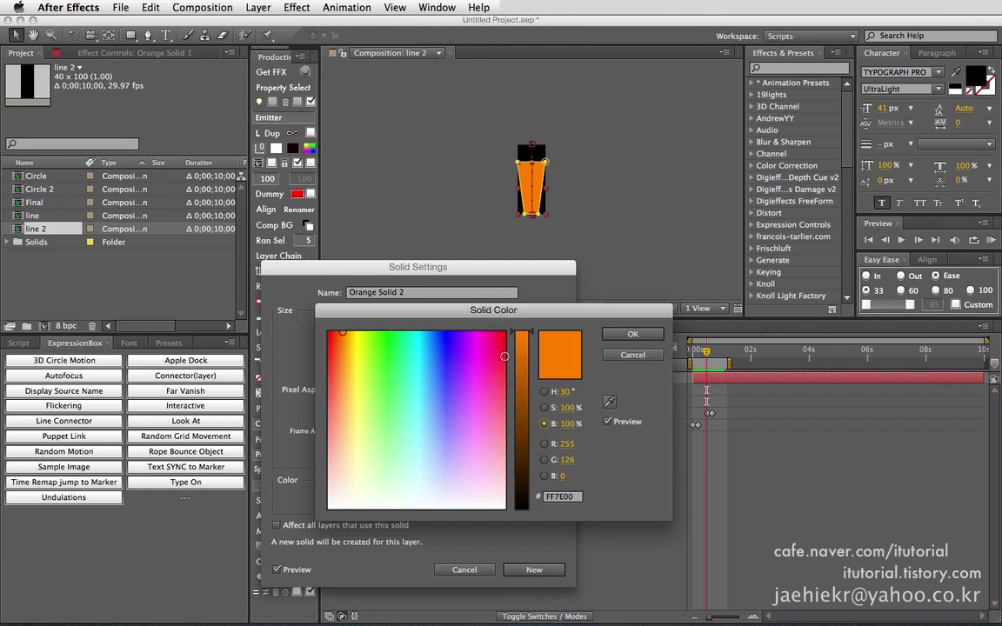
{"action": "left_click_drag", "start_coordinate": [344, 337], "coordinate": [323, 332]}
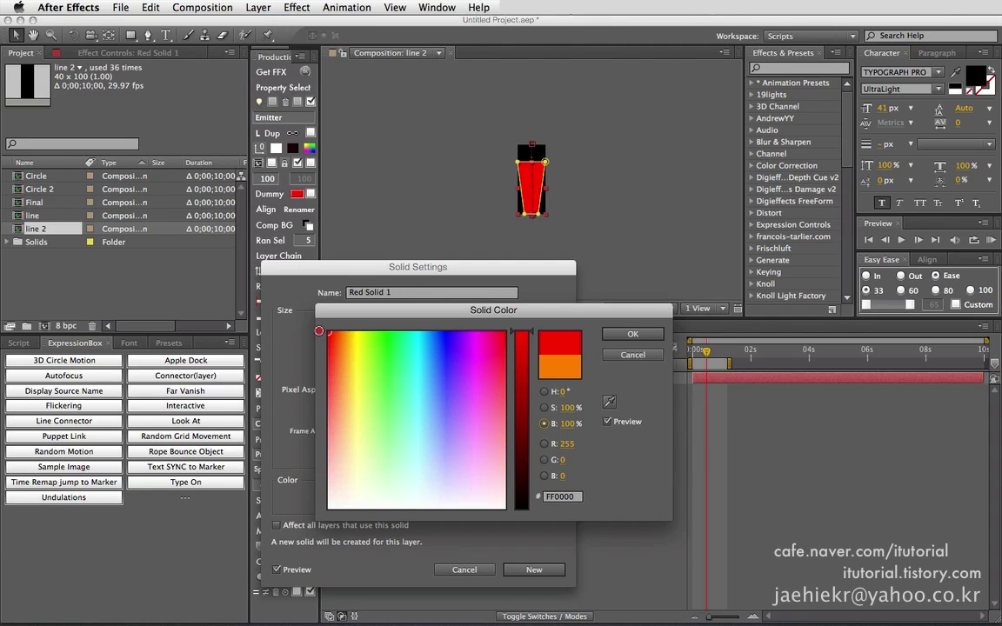
{"action": "left_click", "coordinate": [640, 337]}
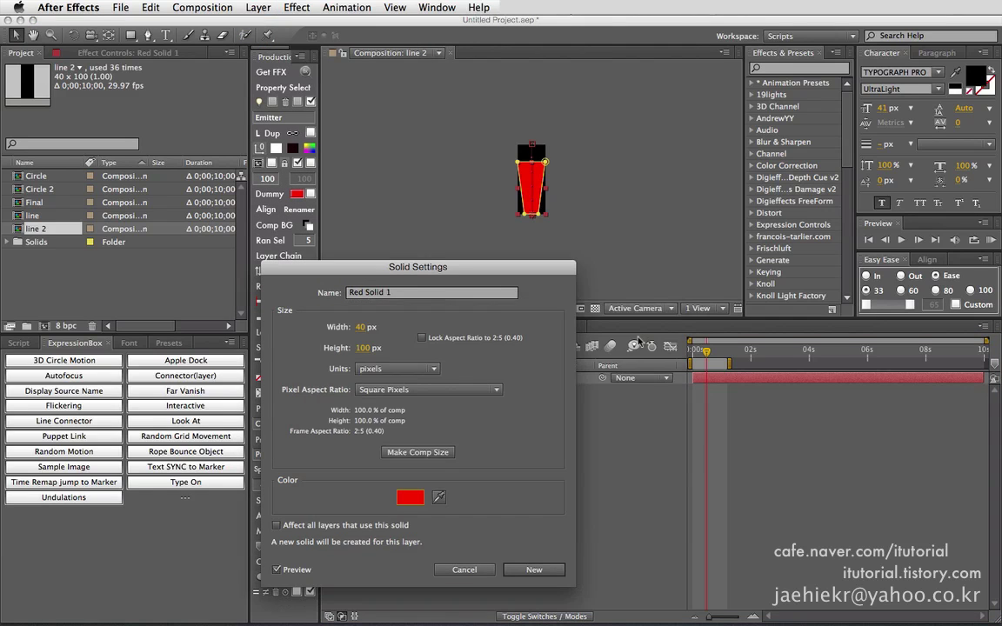
{"action": "left_click", "coordinate": [534, 570]}
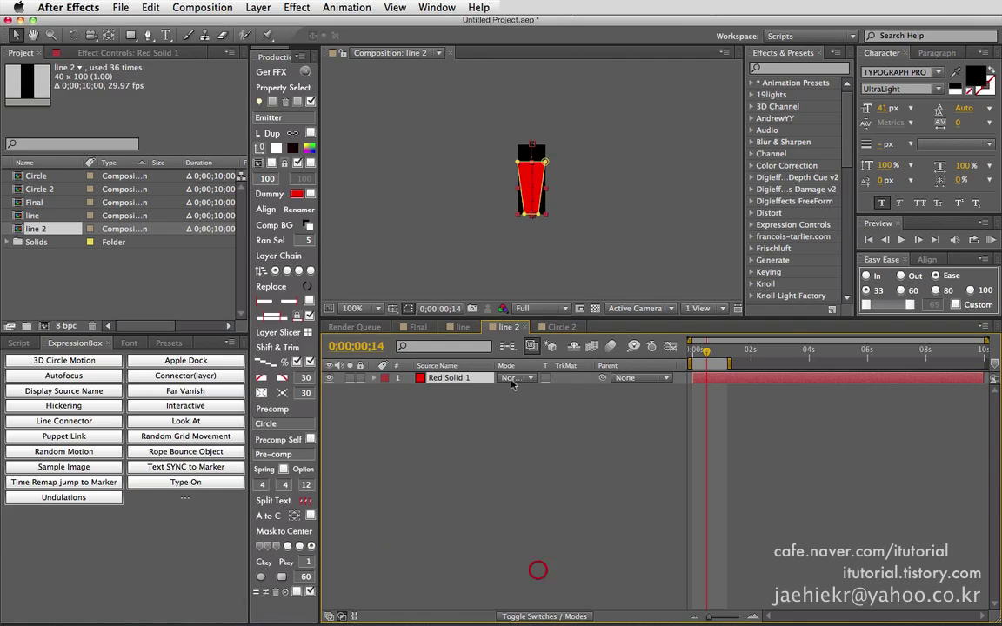
Add Circle 2 above Circle in the Final composition, shift its start to about 0.6 seconds, and check the staggered motion
{"action": "left_click", "coordinate": [419, 328]}
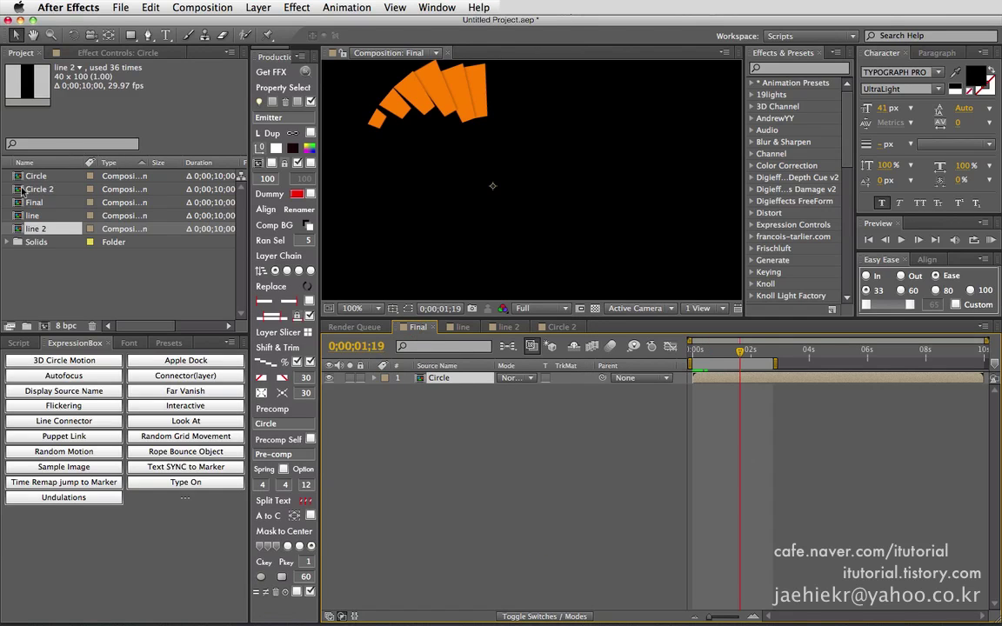
{"action": "left_click_drag", "start_coordinate": [39, 189], "coordinate": [405, 380]}
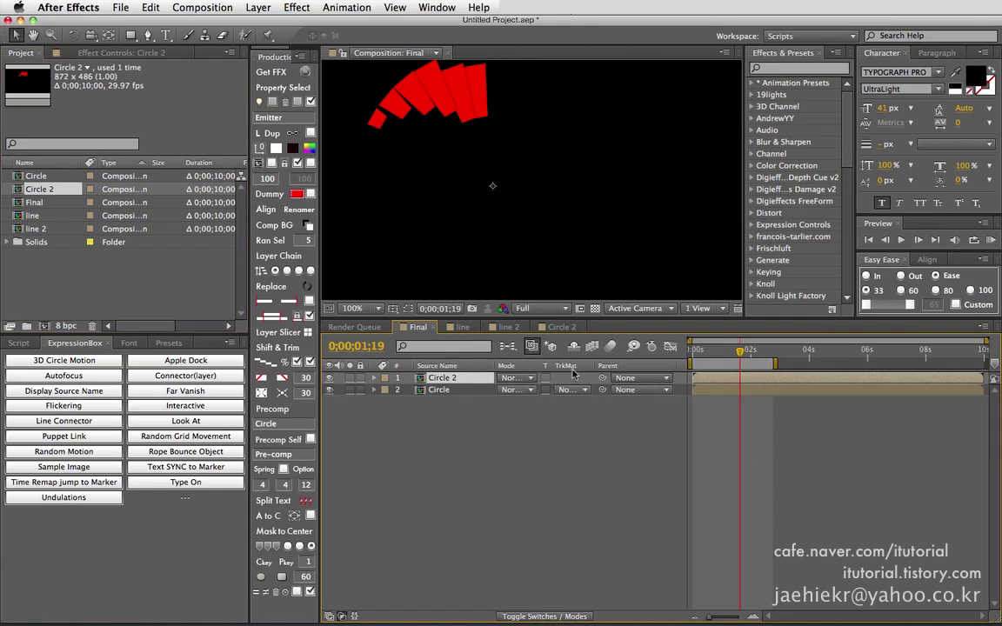
{"action": "left_click_drag", "start_coordinate": [713, 380], "coordinate": [718, 380]}
{"action": "left_click_drag", "start_coordinate": [725, 380], "coordinate": [721, 379]}
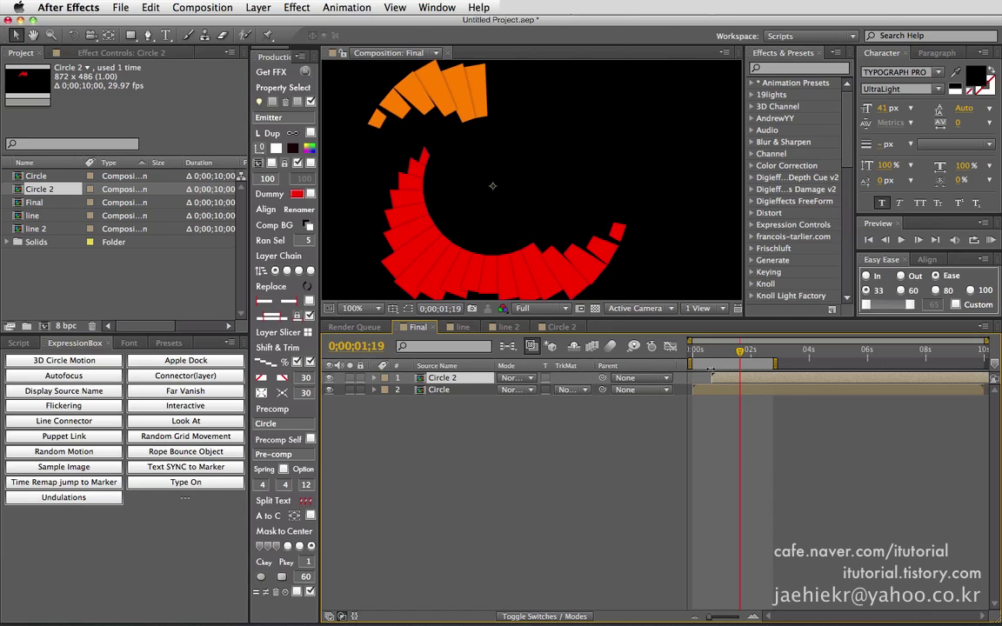
{"action": "left_click_drag", "start_coordinate": [701, 354], "coordinate": [729, 355]}
{"action": "left_click", "coordinate": [466, 433]}
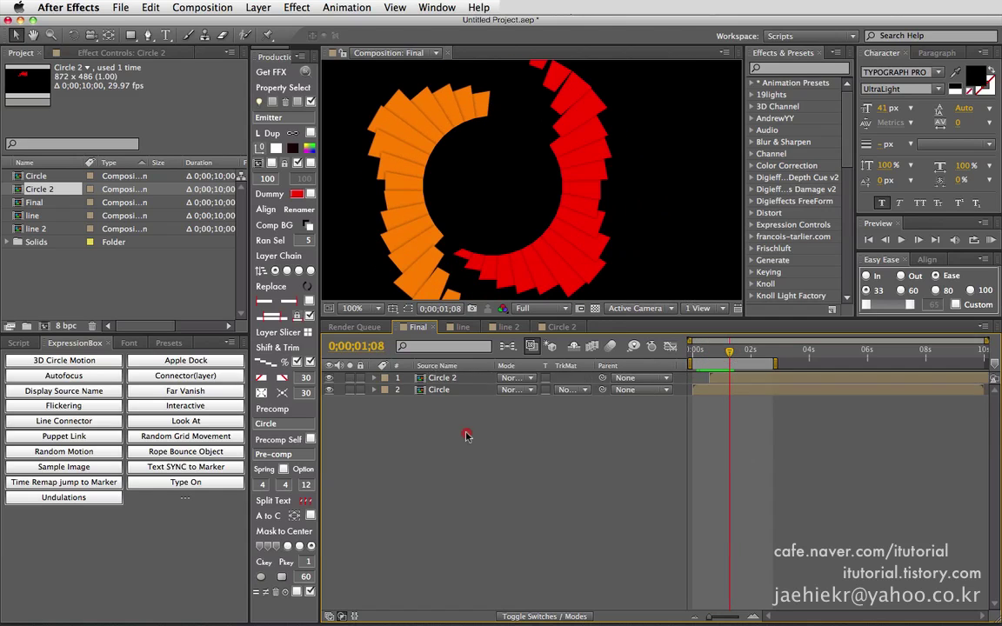
Duplicate the line 2 and Circle 2 compositions in the project to make line 3 and Circle 3
{"action": "left_click", "coordinate": [160, 313]}
{"action": "scroll", "coordinate": [498, 231], "scroll_direction": "down", "scroll_amount": 2}
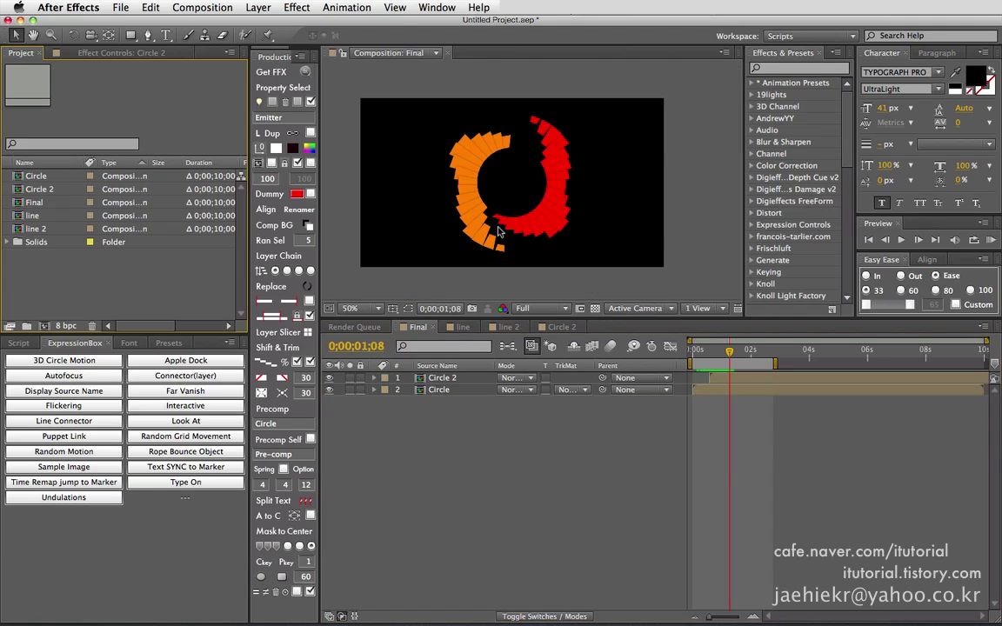
{"action": "left_click", "coordinate": [37, 229]}
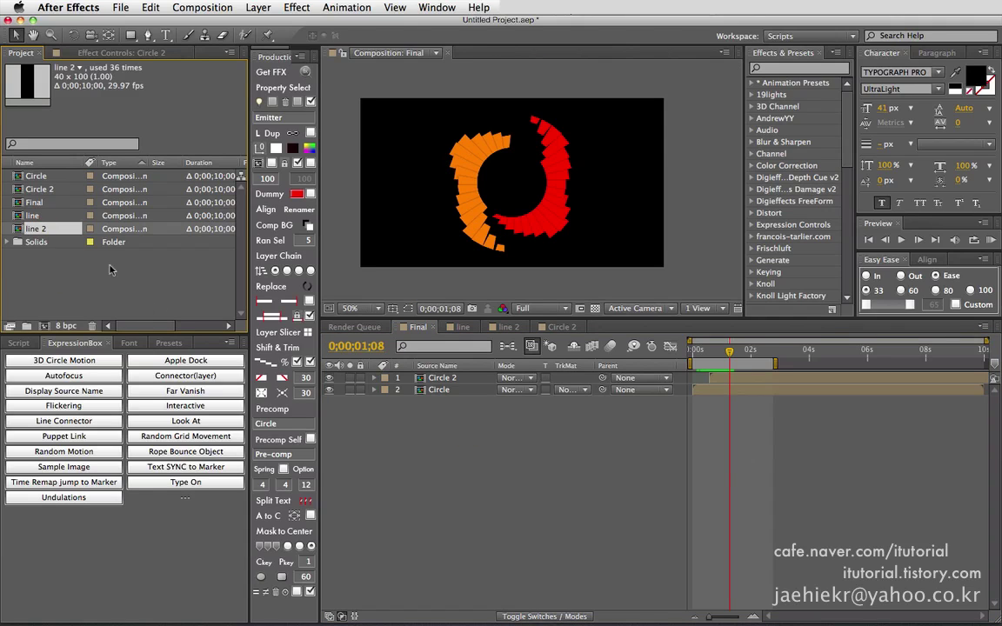
{"action": "key", "text": "super+d"}
{"action": "left_click", "coordinate": [42, 190]}
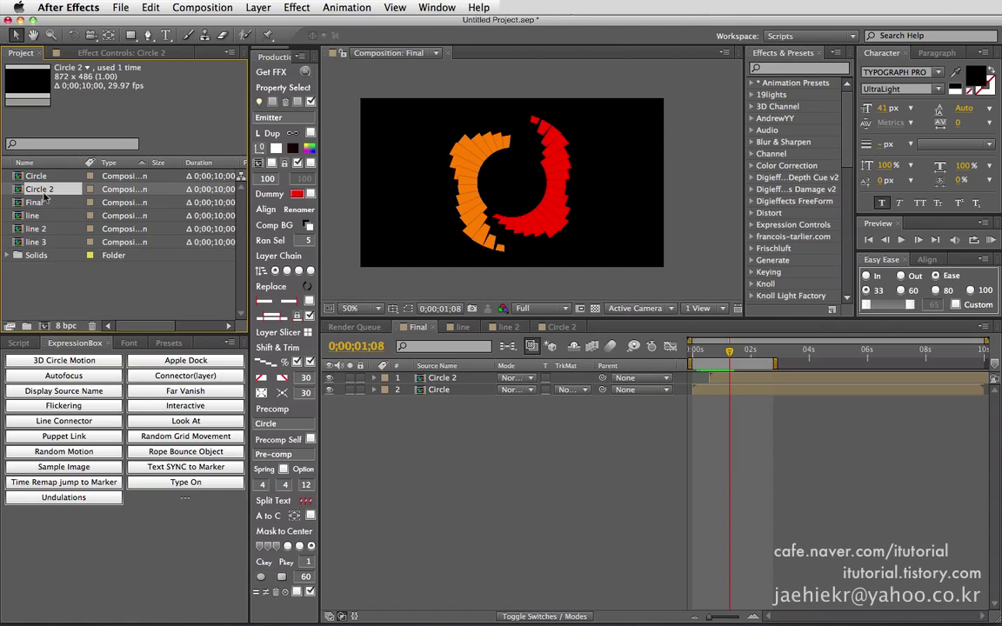
{"action": "key", "text": "super+d"}
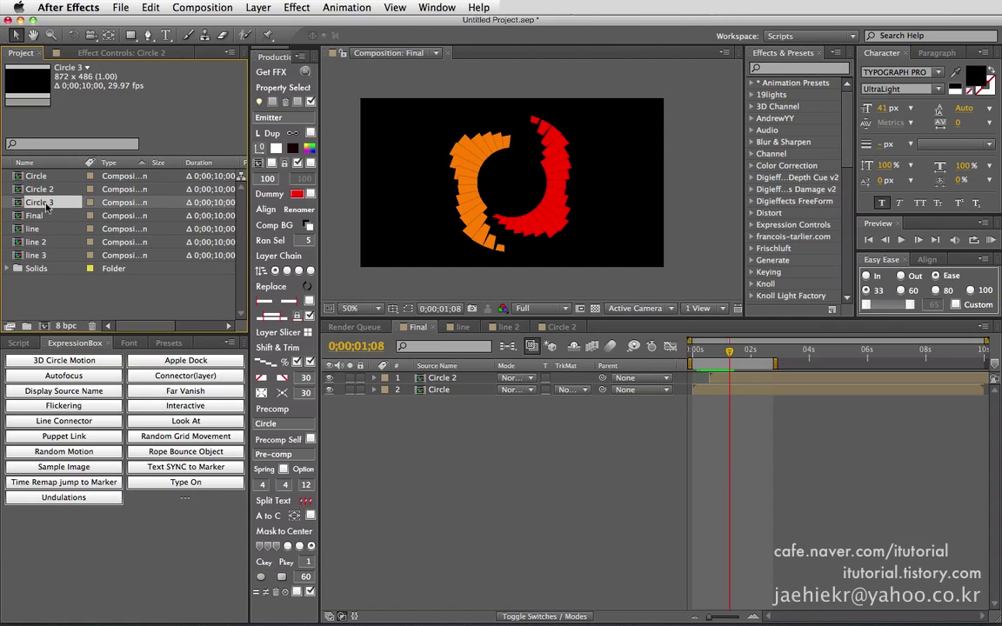
Replace the source of all line 2 layers in the Circle 3 composition with line 3
{"action": "double_click", "coordinate": [40, 203]}
{"action": "left_click", "coordinate": [439, 437]}
{"action": "key", "text": "super+a"}
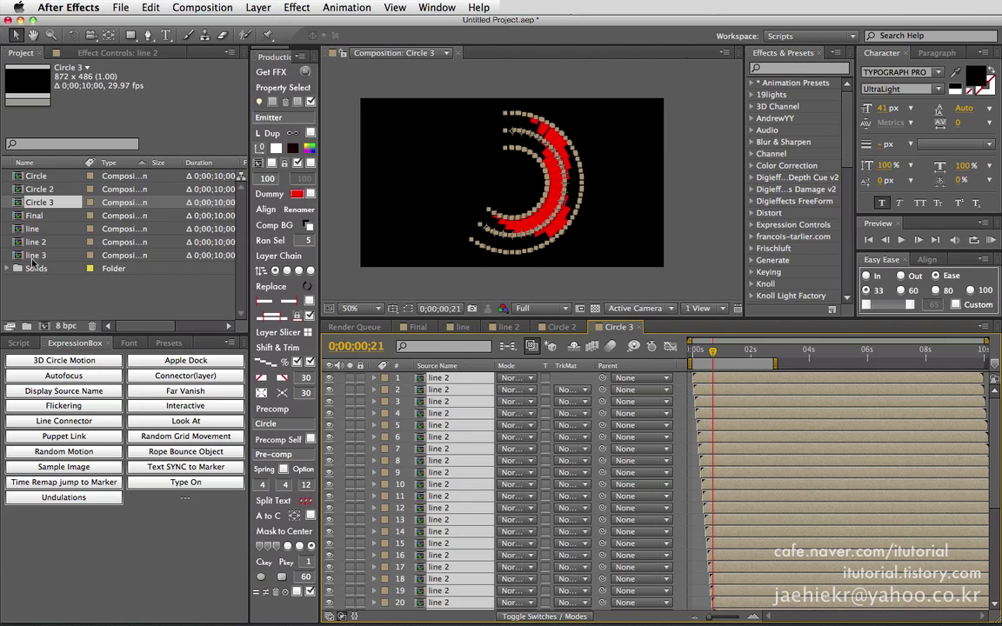
{"action": "left_click_drag", "start_coordinate": [34, 256], "coordinate": [439, 405]}
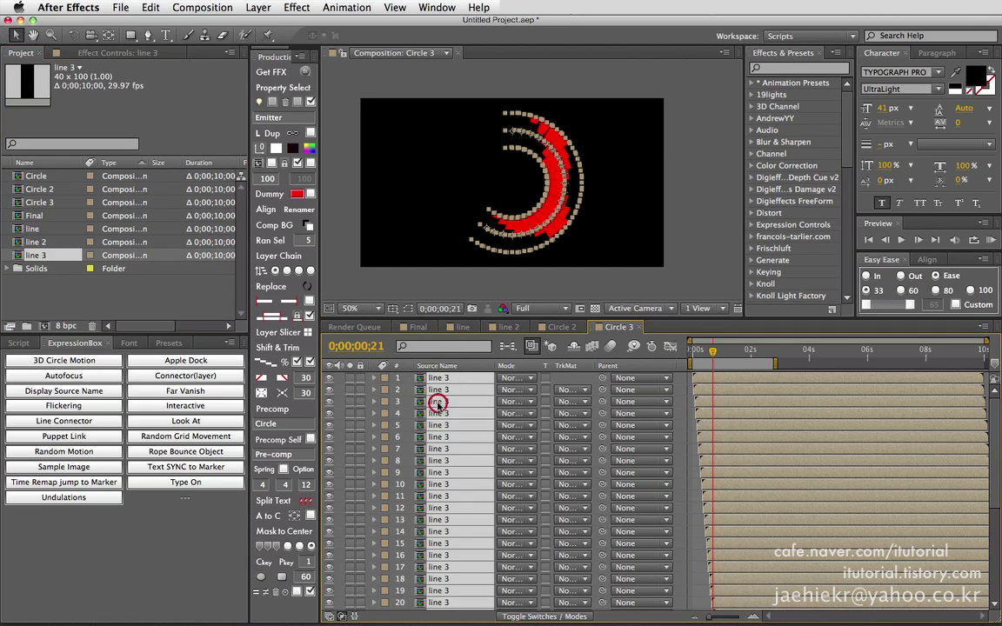
{"action": "key", "text": "super+shift+a"}
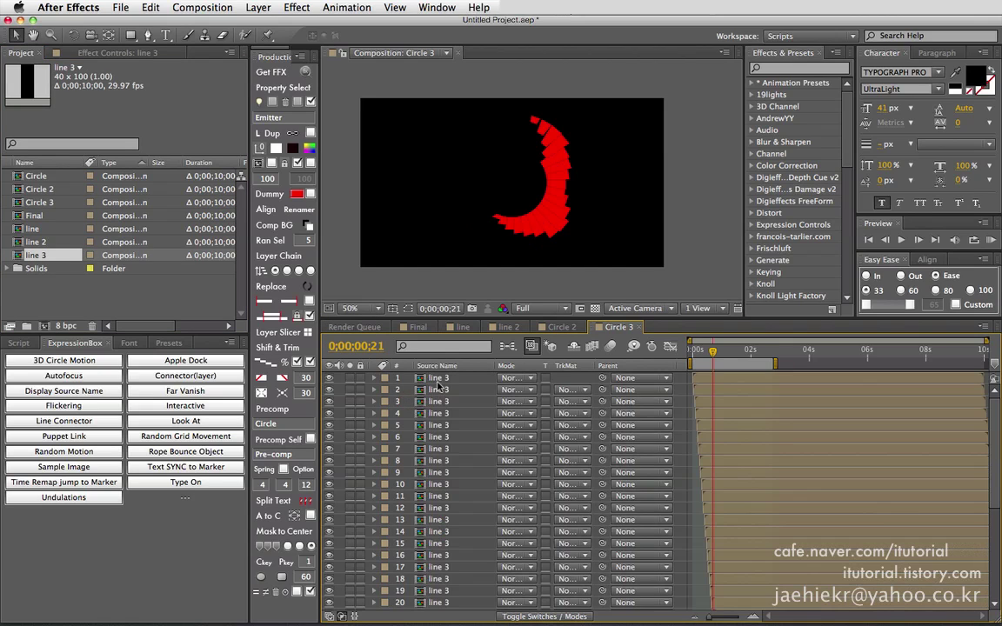
Change the red solid in the line 3 composition to a new yellow solid with color EAFF00
{"action": "double_click", "coordinate": [437, 383]}
{"action": "left_click", "coordinate": [445, 377]}
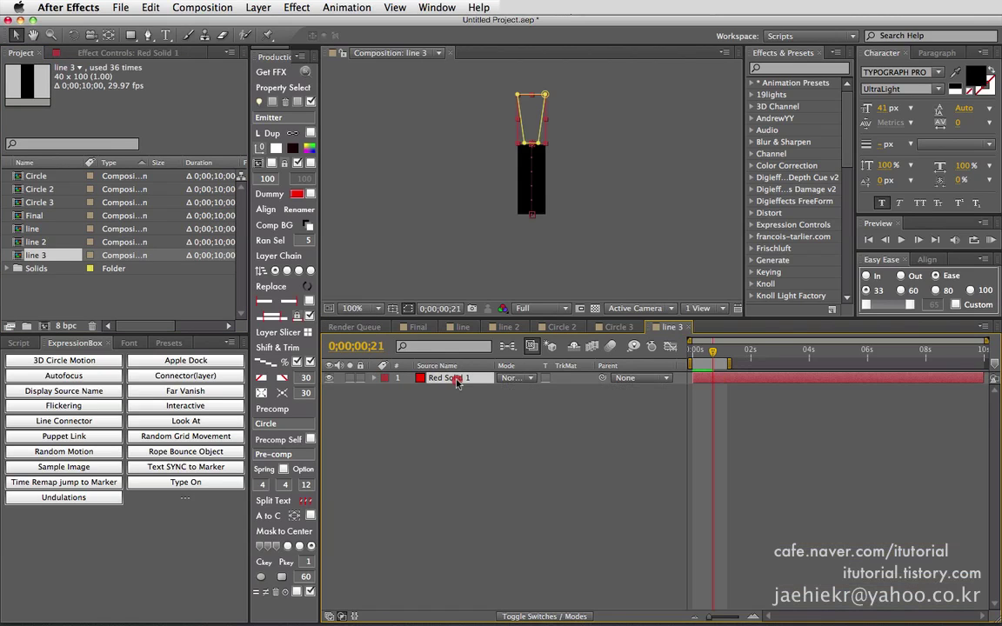
{"action": "left_click", "coordinate": [295, 8]}
{"action": "mouse_move", "coordinate": [264, 8]}
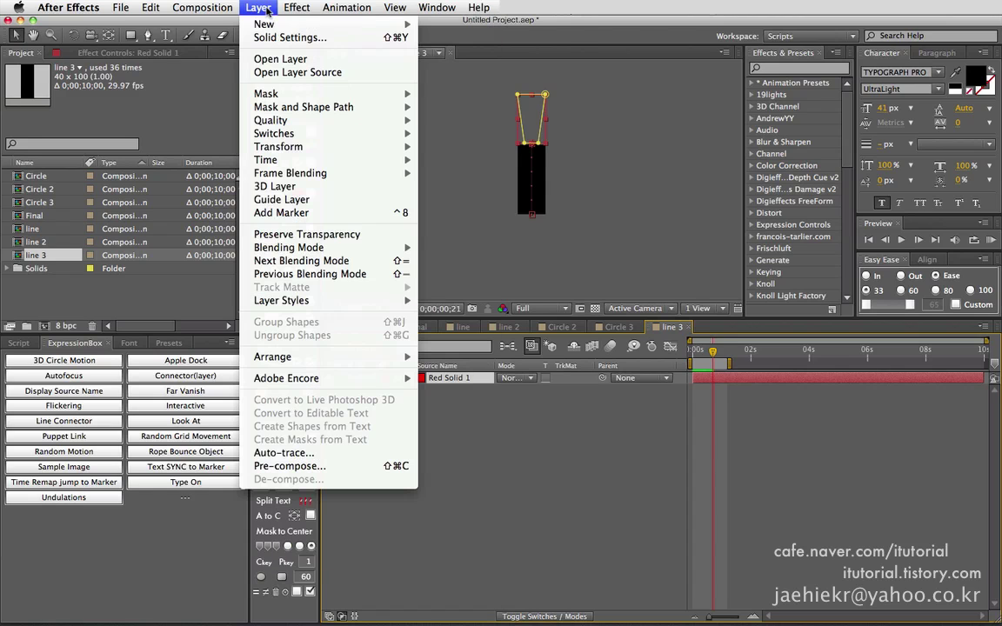
{"action": "left_click", "coordinate": [383, 37]}
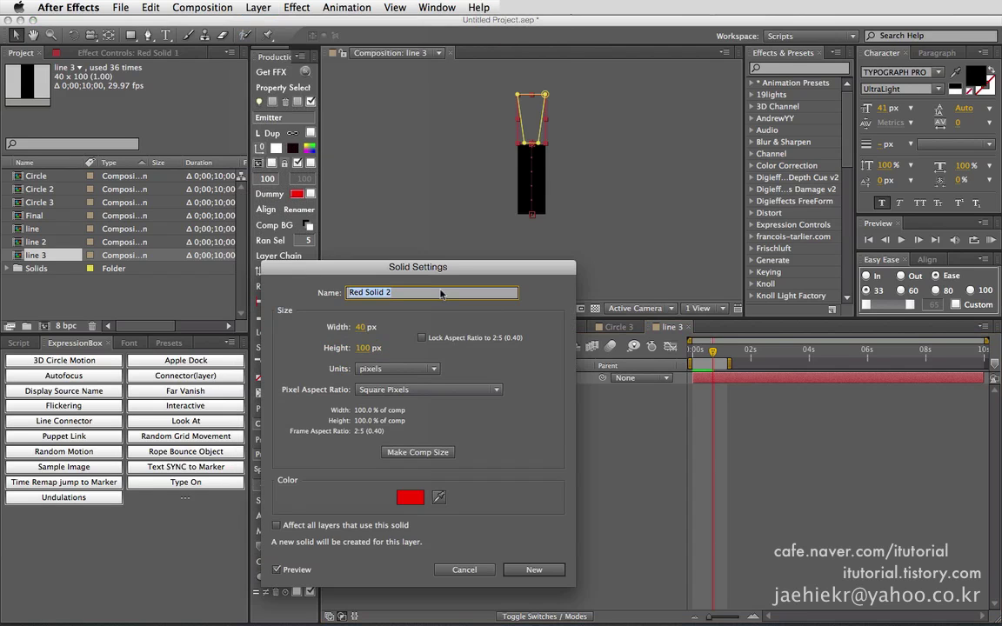
{"action": "left_click", "coordinate": [413, 499]}
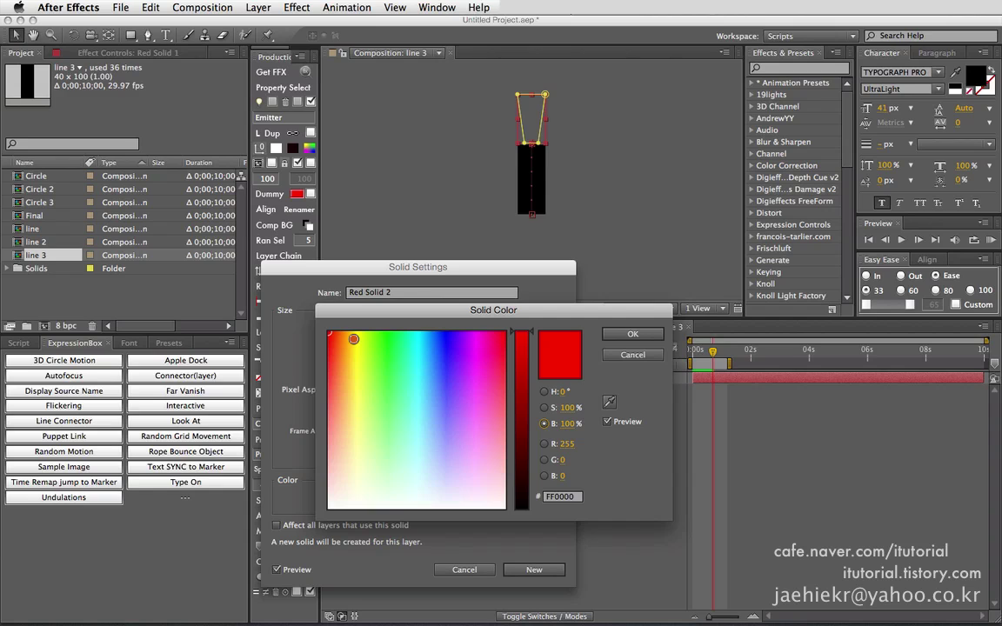
{"action": "left_click", "coordinate": [356, 333]}
{"action": "left_click_drag", "start_coordinate": [357, 331], "coordinate": [360, 331]}
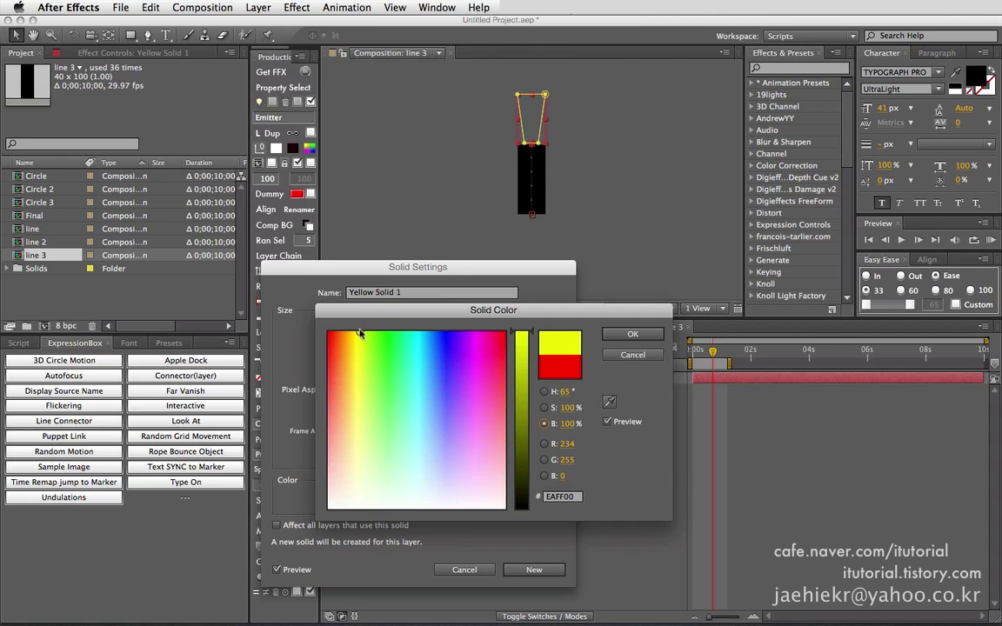
{"action": "left_click", "coordinate": [633, 334]}
{"action": "left_click", "coordinate": [534, 570]}
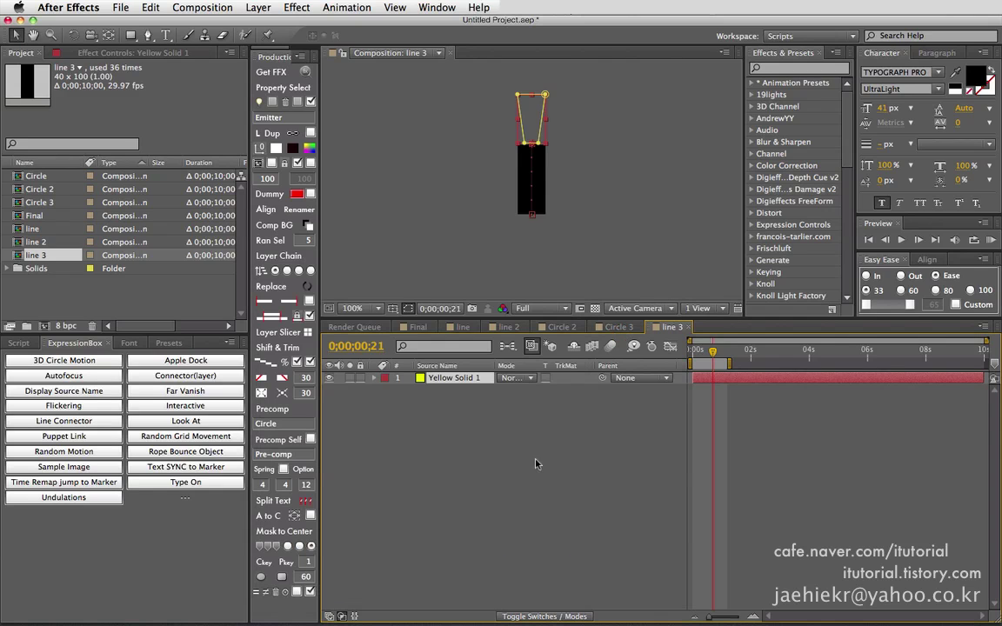
Add Circle 3 above Circle 2 in the Final composition, shift its start to about 1 second, and check the motion
{"action": "left_click", "coordinate": [418, 328]}
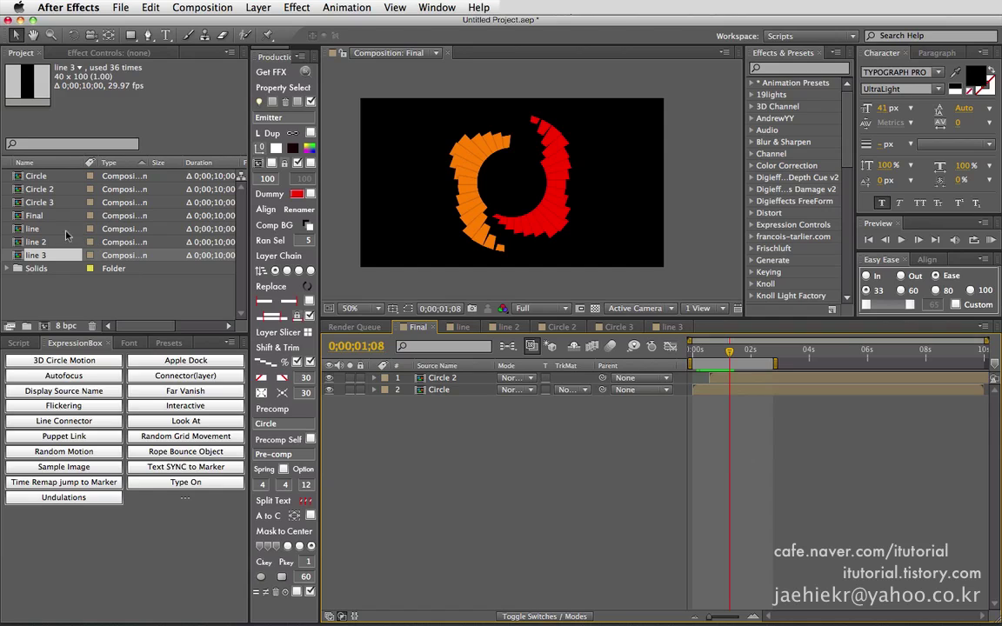
{"action": "left_click_drag", "start_coordinate": [20, 202], "coordinate": [415, 378]}
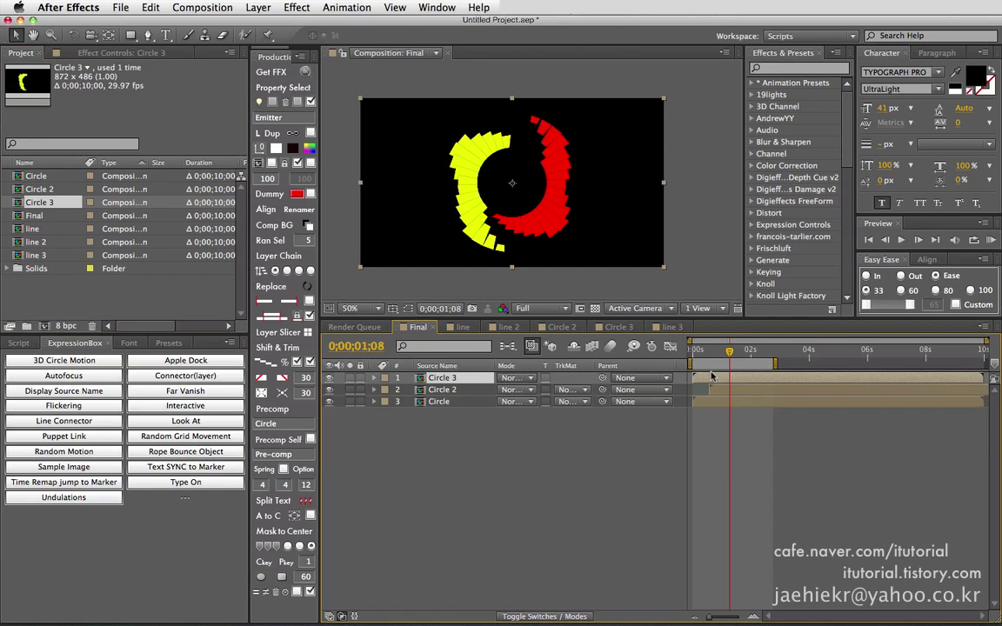
{"action": "left_click_drag", "start_coordinate": [719, 375], "coordinate": [740, 376]}
{"action": "left_click_drag", "start_coordinate": [696, 351], "coordinate": [743, 354]}
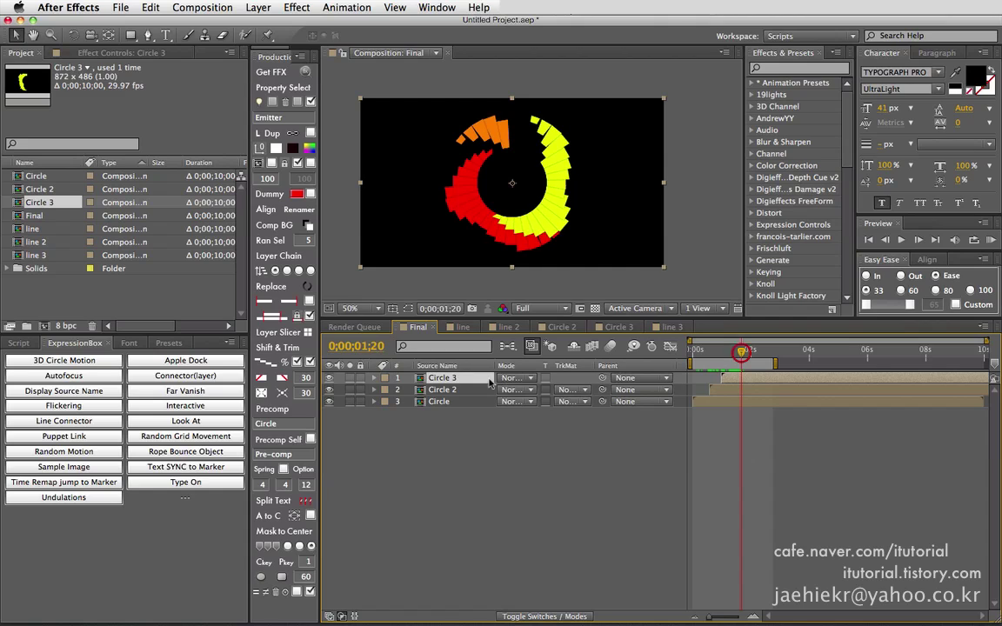
Mirror the Circle 3 layer by setting its horizontal scale to -100% without changing the vertical scale
{"action": "key", "text": "s"}
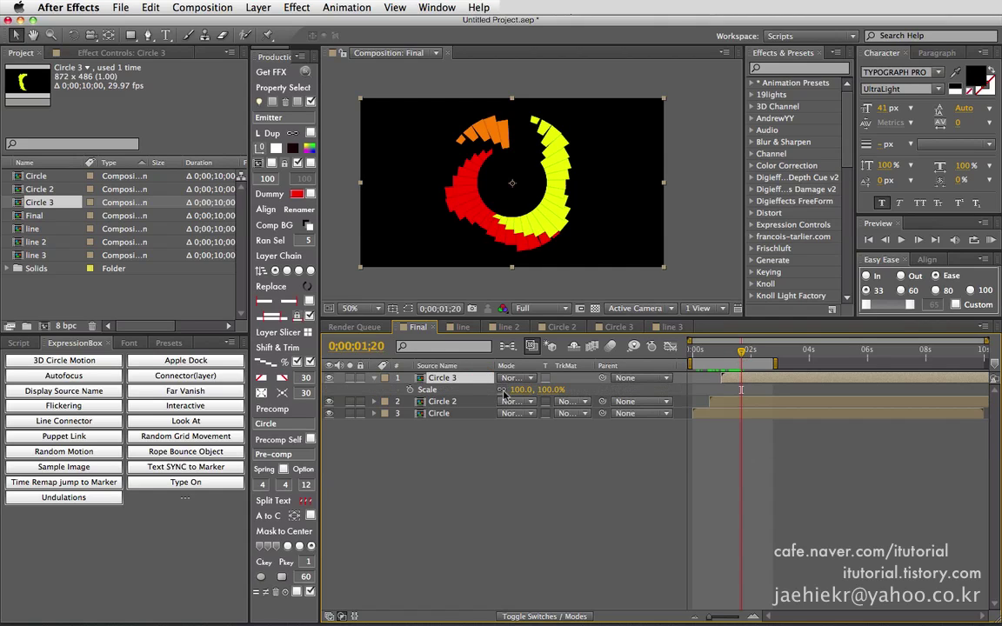
{"action": "left_click", "coordinate": [522, 390]}
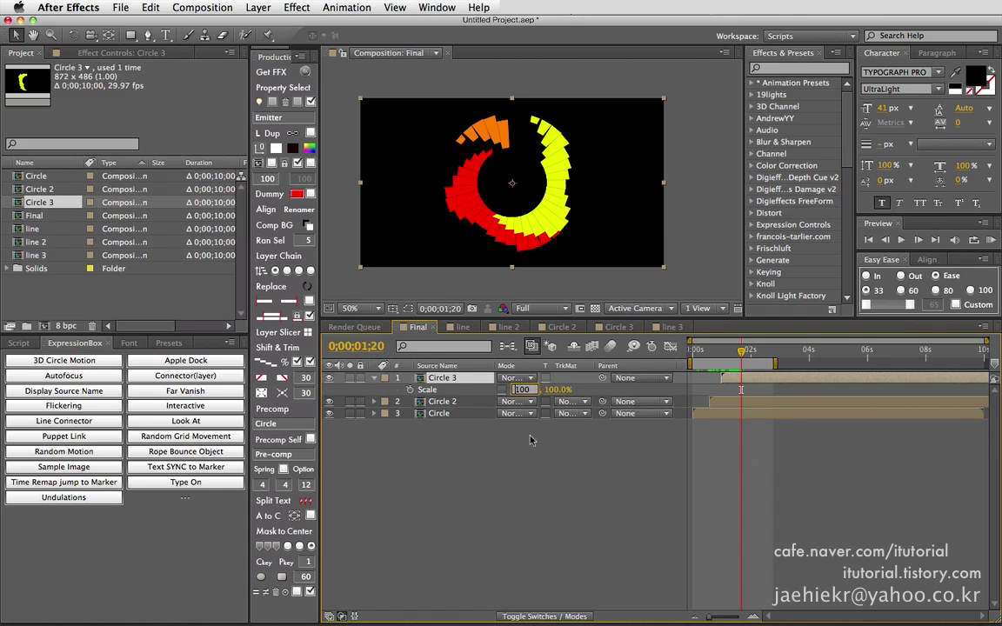
{"action": "type", "text": "-100"}
{"action": "key", "text": "Return"}
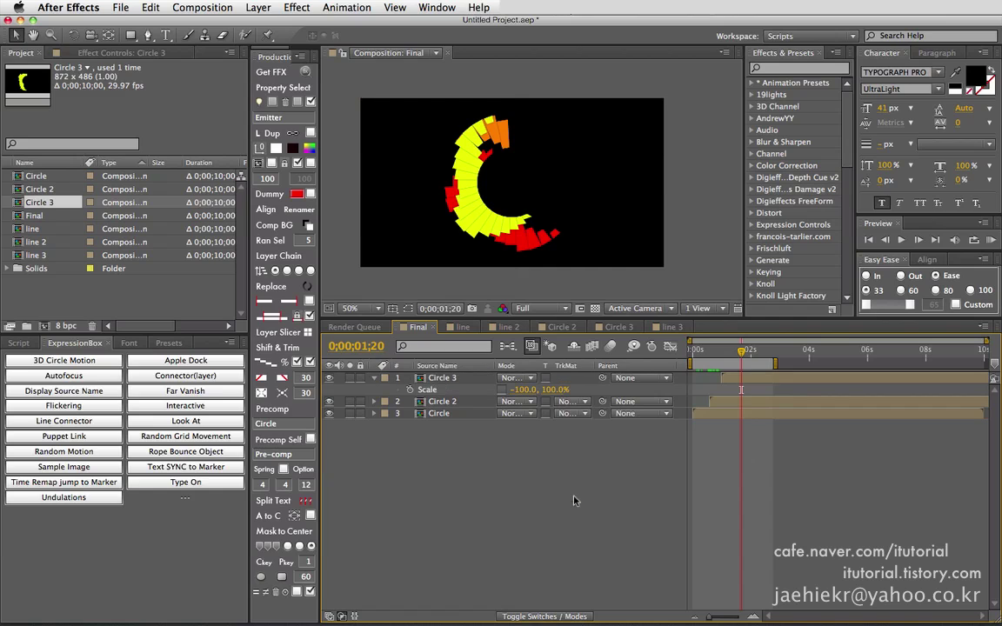
Shift Circle 3 to start at about 0.9 seconds and Circle 2 at about 0.5 seconds, then check the timing
{"action": "left_click_drag", "start_coordinate": [713, 352], "coordinate": [722, 401]}
{"action": "left_click", "coordinate": [726, 401]}
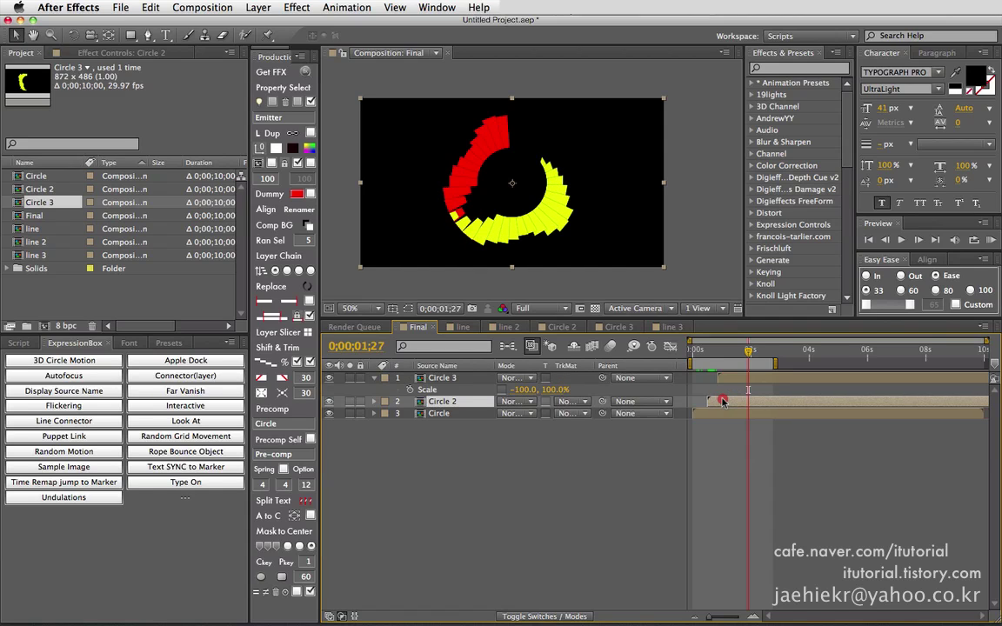
{"action": "left_click_drag", "start_coordinate": [696, 352], "coordinate": [742, 351]}
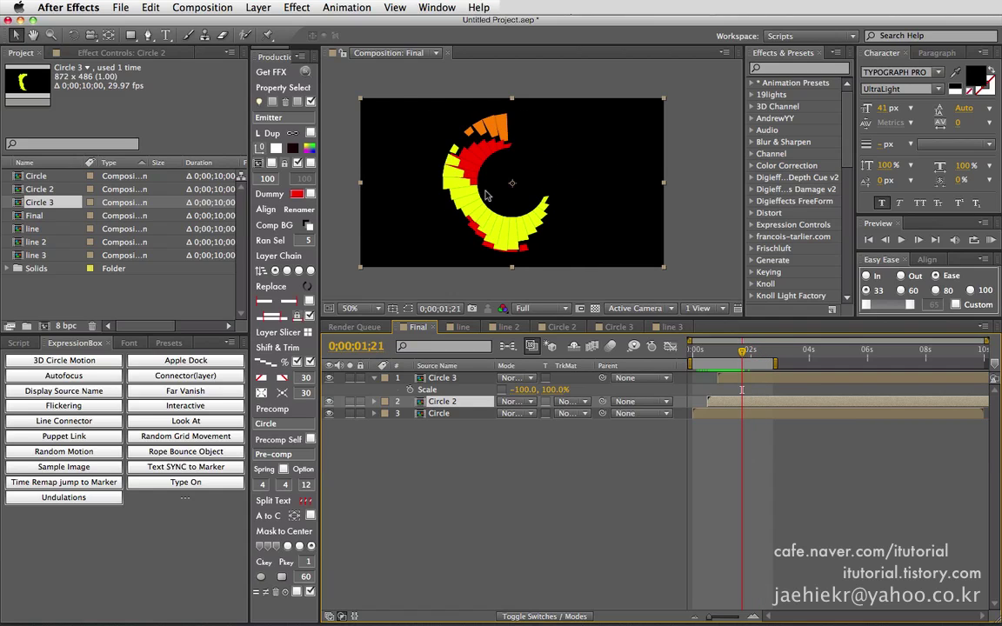
Examine up close how the yellow, red and orange bars overlap in Final at around 1.5 seconds
{"action": "key", "text": "period"}
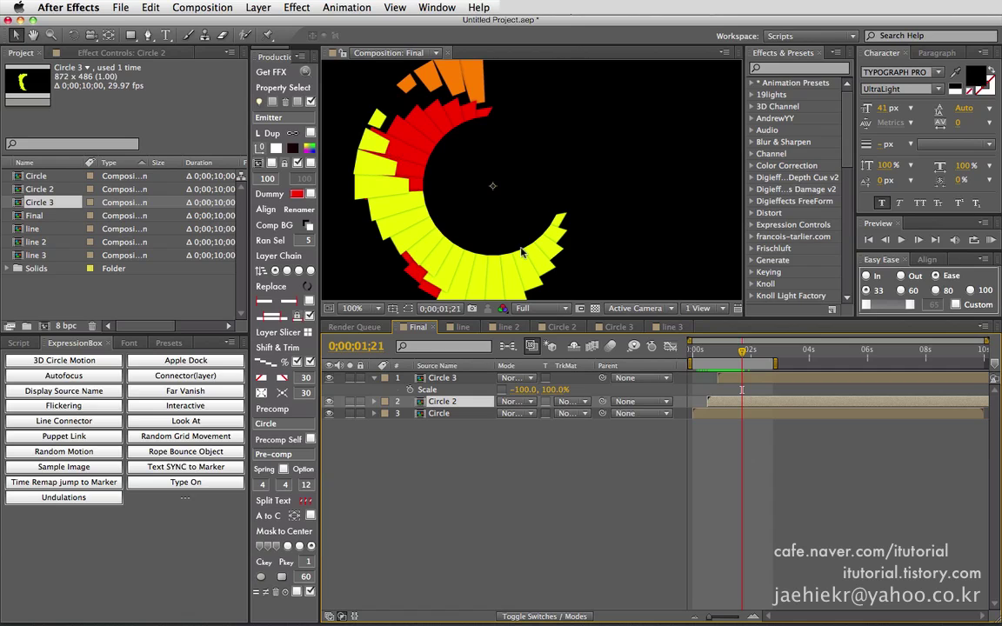
{"action": "left_click_drag", "start_coordinate": [707, 349], "coordinate": [736, 351]}
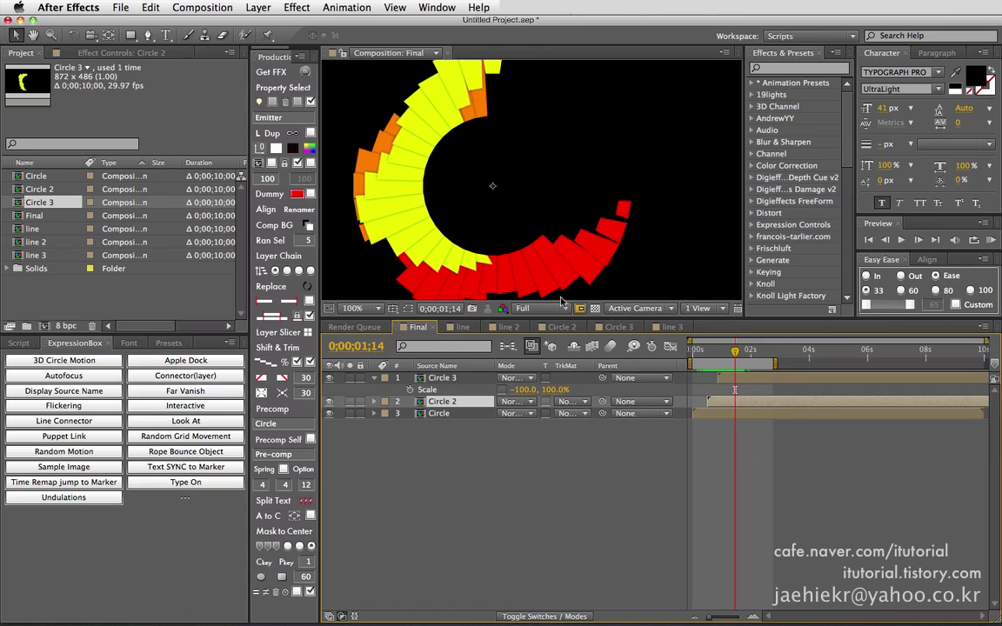
{"action": "scroll", "coordinate": [459, 276], "scroll_direction": "up", "scroll_amount": 2}
{"action": "scroll", "coordinate": [445, 261], "scroll_direction": "down", "scroll_amount": 1}
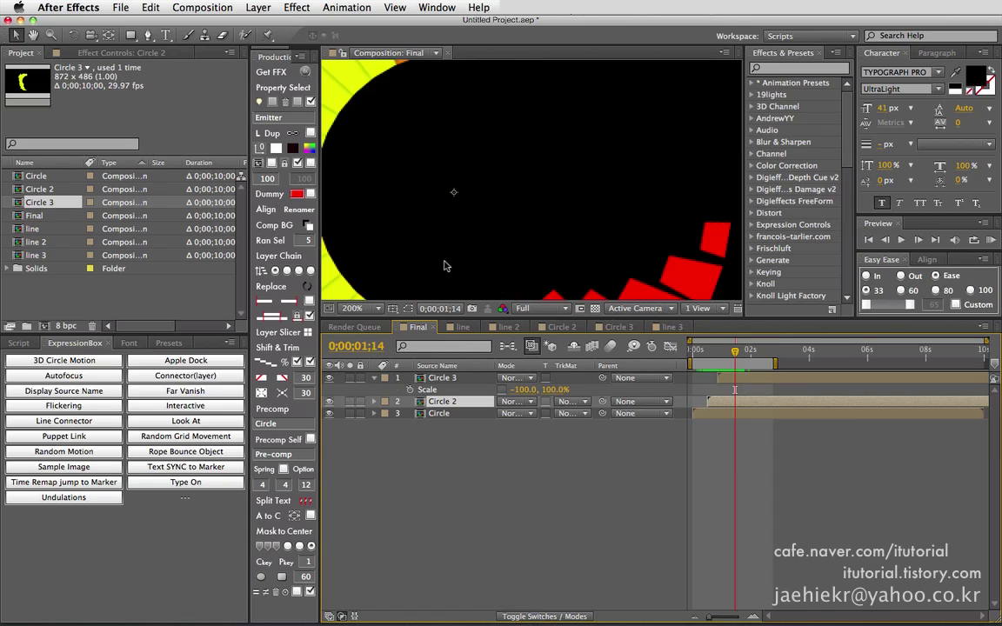
{"action": "left_click_drag", "start_coordinate": [411, 242], "coordinate": [535, 150]}
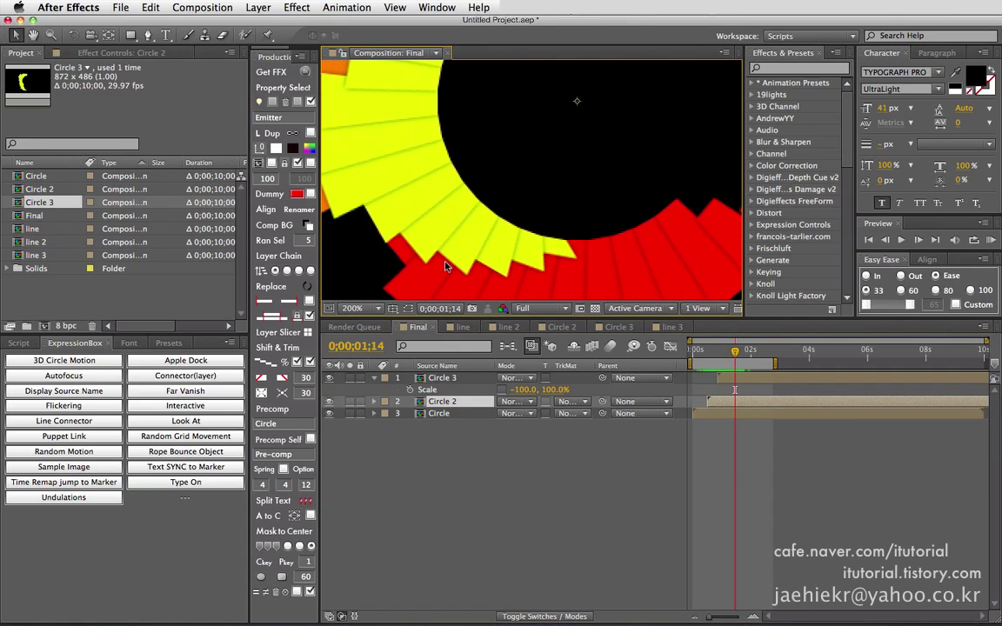
{"action": "scroll", "coordinate": [541, 221], "scroll_direction": "down", "scroll_amount": 2}
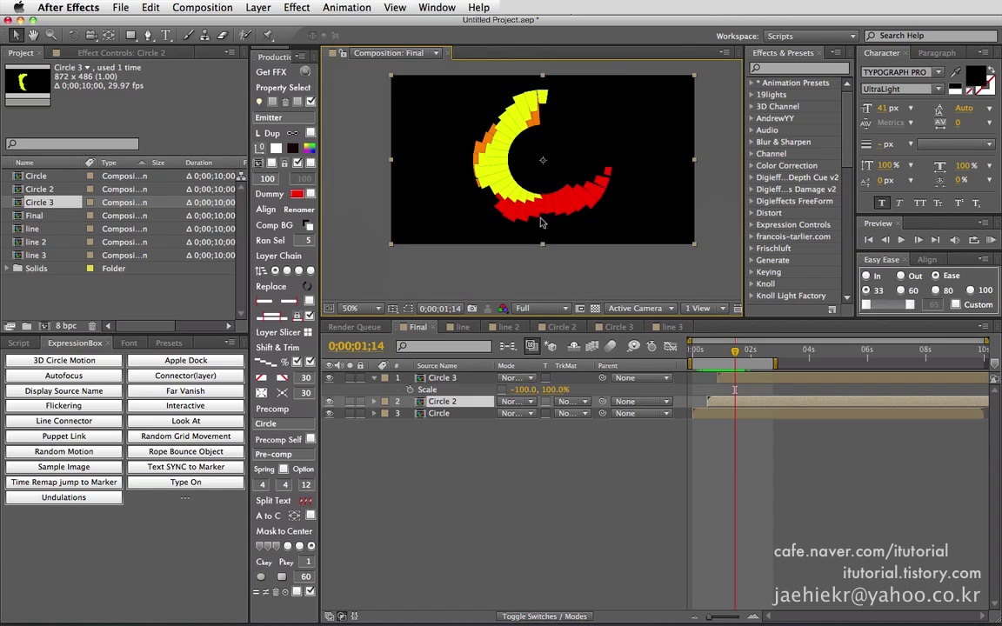
{"action": "left_click_drag", "start_coordinate": [544, 174], "coordinate": [520, 200]}
Apply the Drop Shadow effect to the Circle 3 layer
{"action": "left_click", "coordinate": [443, 379]}
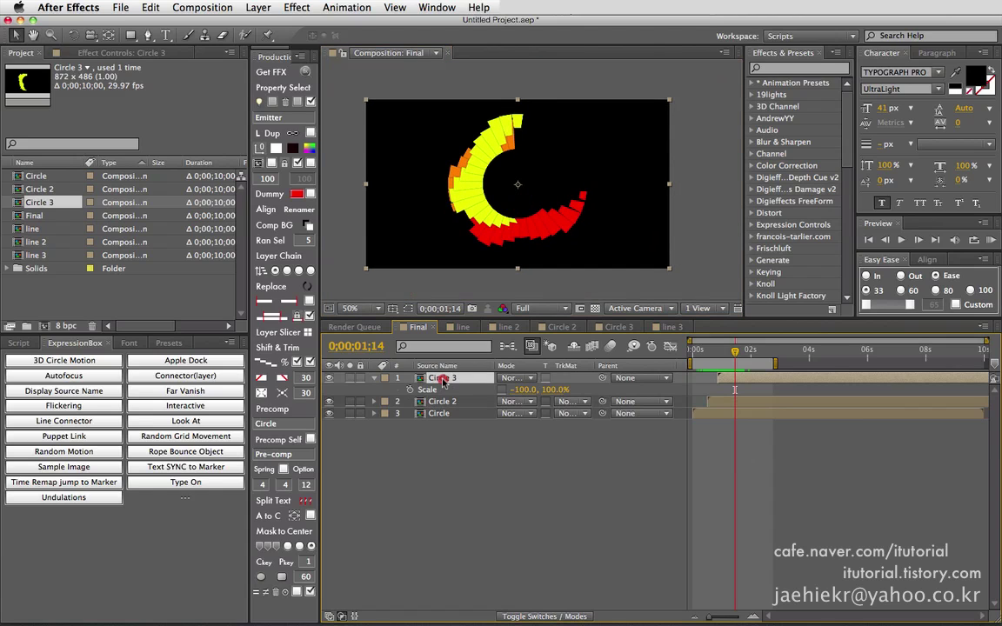
{"action": "left_click", "coordinate": [295, 7]}
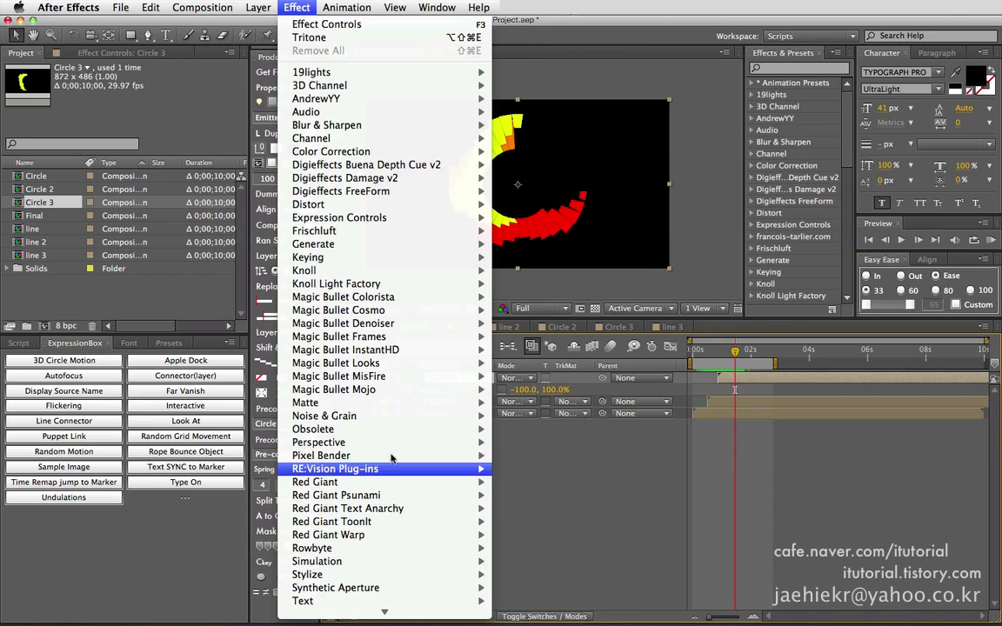
{"action": "mouse_move", "coordinate": [403, 443]}
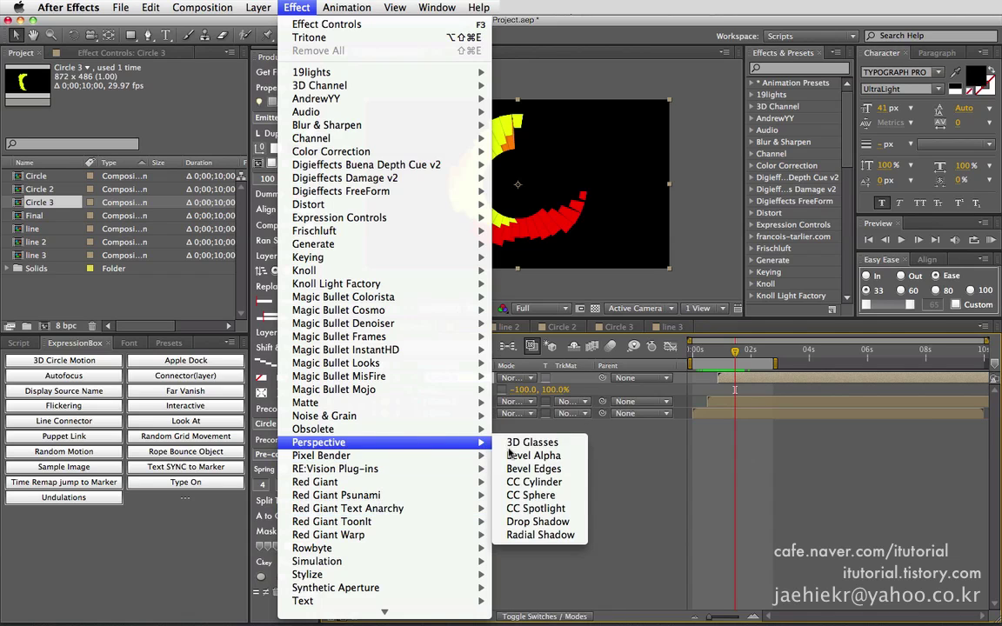
{"action": "left_click", "coordinate": [527, 522]}
{"action": "scroll", "coordinate": [500, 217], "scroll_direction": "up", "scroll_amount": 1}
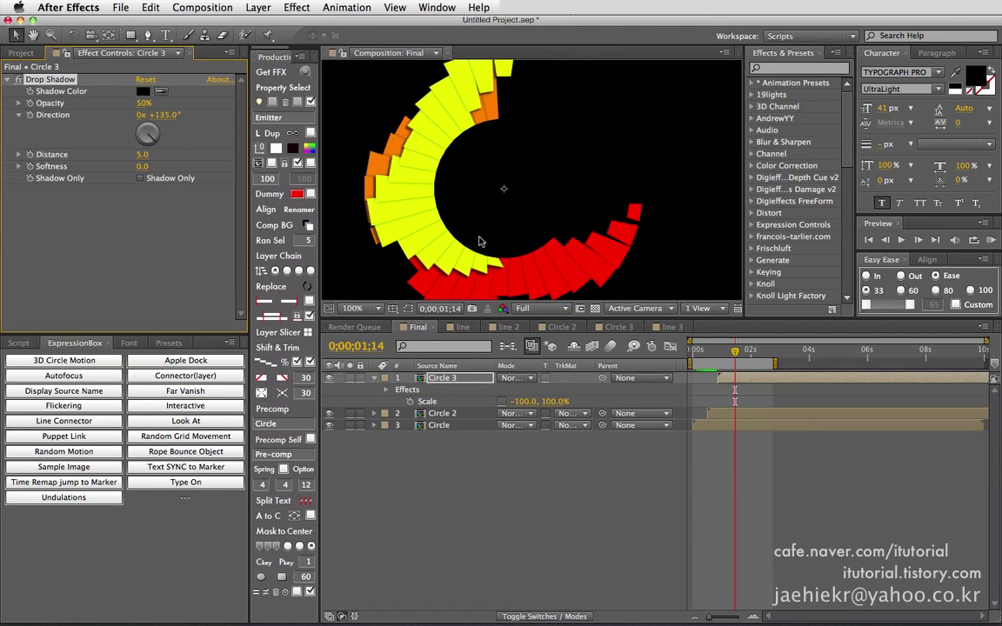
Set the Circle 3 drop shadow's opacity to 40% and its distance to 3
{"action": "left_click", "coordinate": [142, 102]}
{"action": "type", "text": "40"}
{"action": "key", "text": "Return"}
{"action": "left_click", "coordinate": [146, 155]}
{"action": "type", "text": "4"}
{"action": "key", "text": "Return"}
{"action": "left_click", "coordinate": [144, 154]}
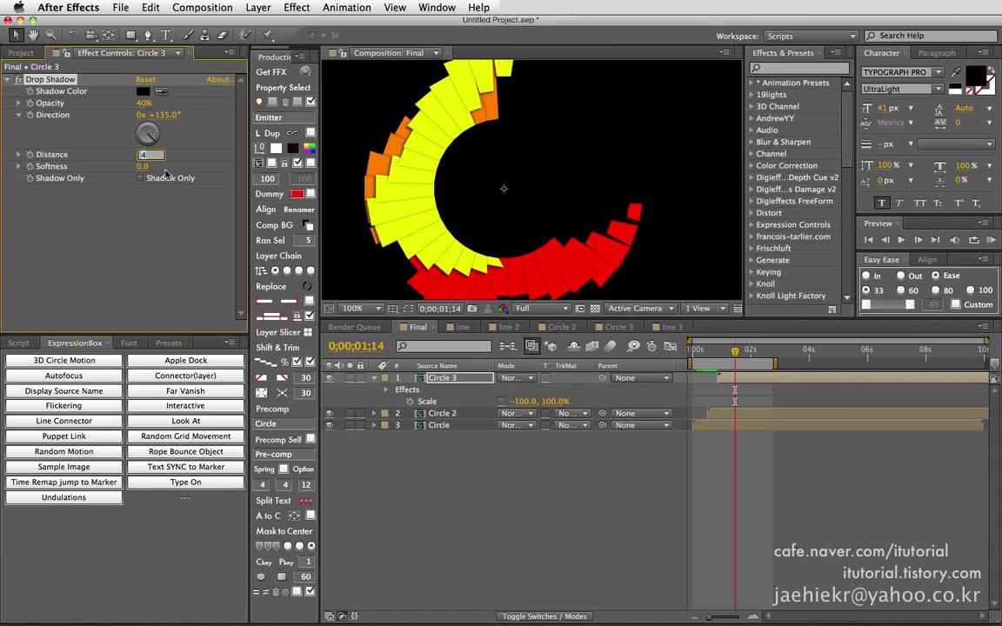
{"action": "type", "text": "3"}
{"action": "key", "text": "Return"}
Copy the Drop Shadow effect from Circle 3 onto Circle 2 and check the shadows in the animation
{"action": "left_click", "coordinate": [450, 416]}
{"action": "key", "text": "super+v"}
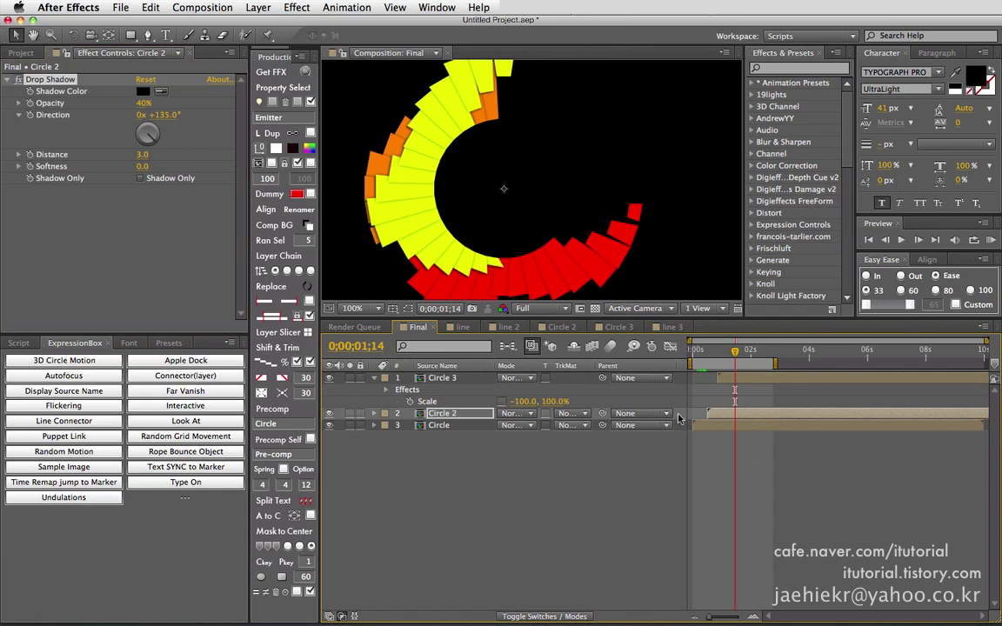
{"action": "left_click_drag", "start_coordinate": [718, 354], "coordinate": [743, 358]}
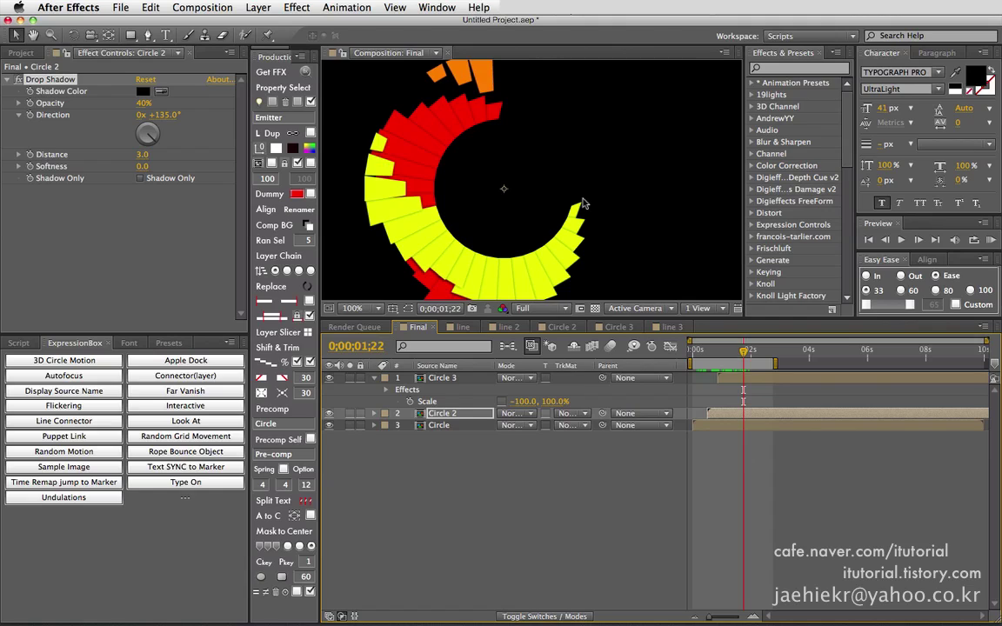
{"action": "key", "text": "comma"}
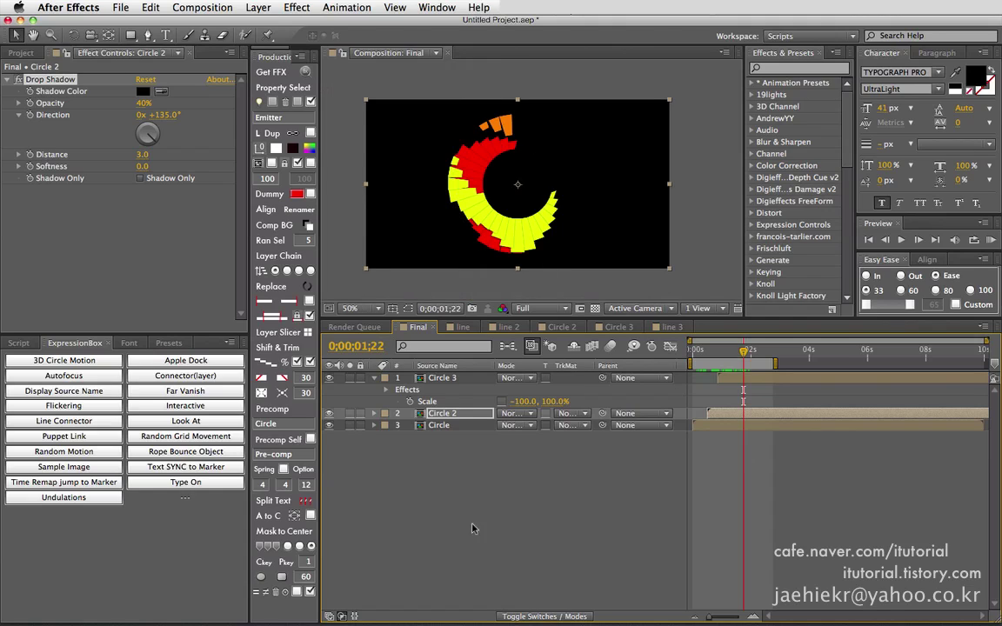
Collapse the Circle 3 properties and add a new 872 x 486 px yellow solid above the circle layers in Final
{"action": "left_click", "coordinate": [438, 464]}
{"action": "left_click", "coordinate": [376, 380]}
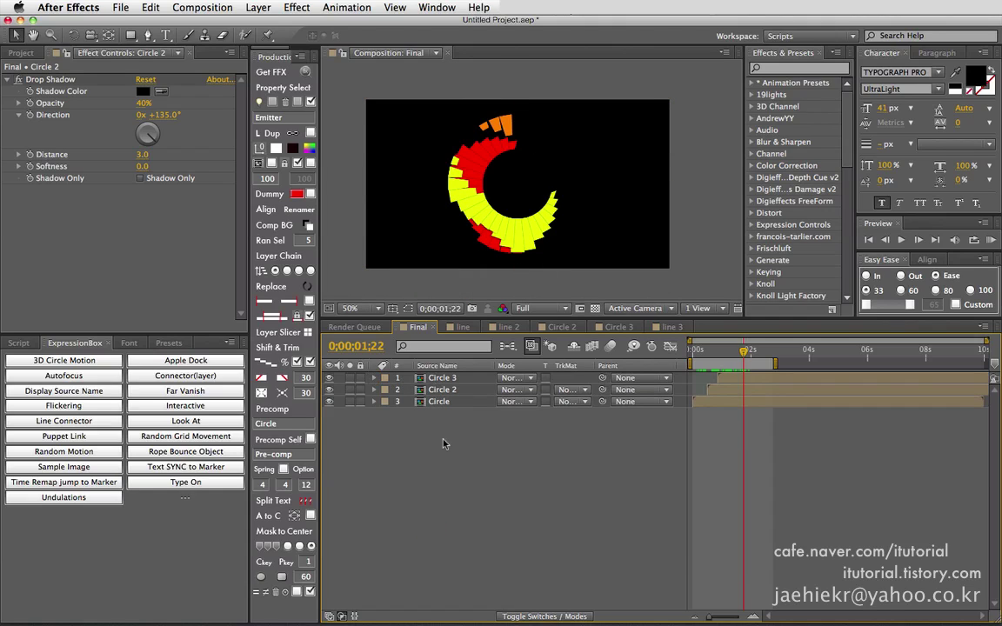
{"action": "left_click", "coordinate": [257, 7]}
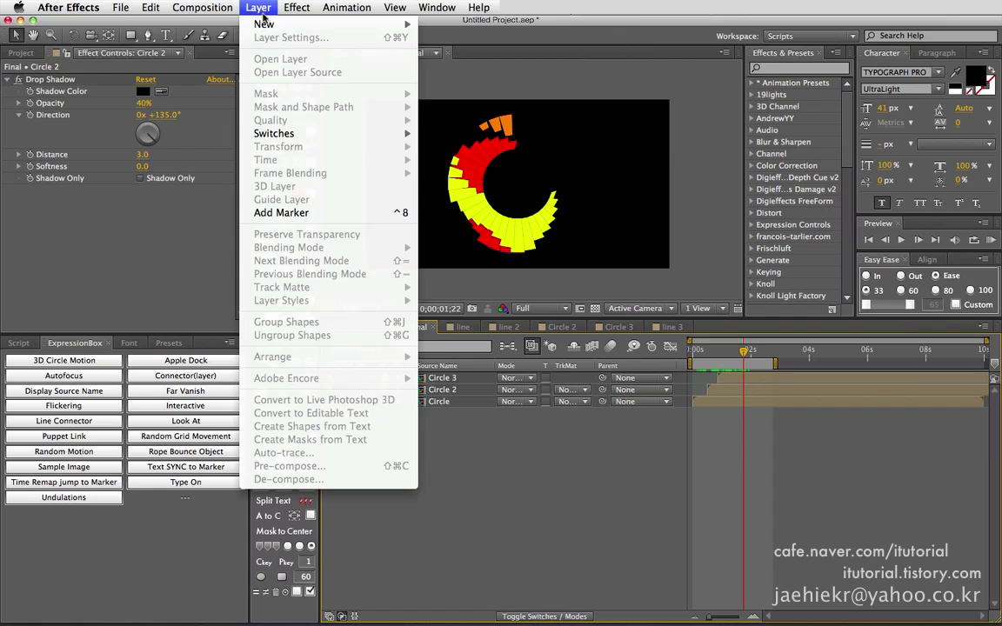
{"action": "mouse_move", "coordinate": [276, 18]}
{"action": "left_click", "coordinate": [463, 43]}
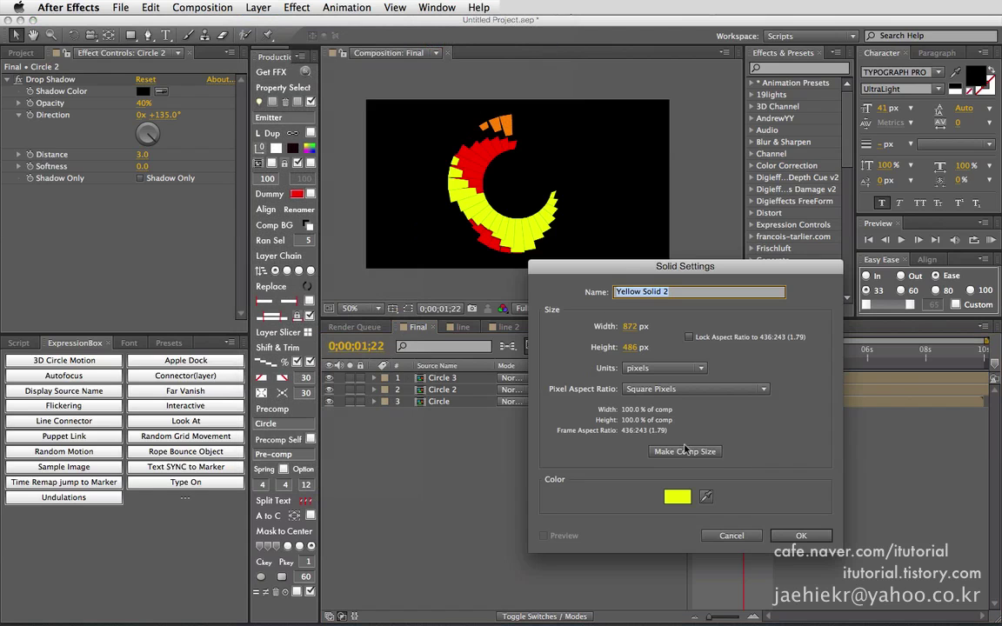
{"action": "left_click", "coordinate": [798, 539]}
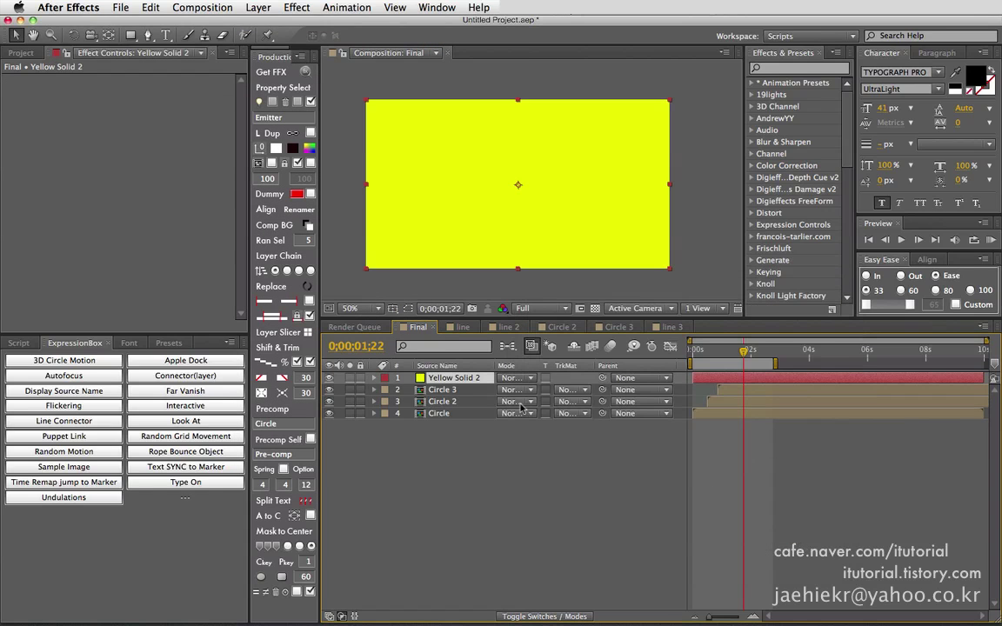
Apply the Ramp effect to the new solid and set its ramp shape to Radial Ramp
{"action": "left_click", "coordinate": [296, 7]}
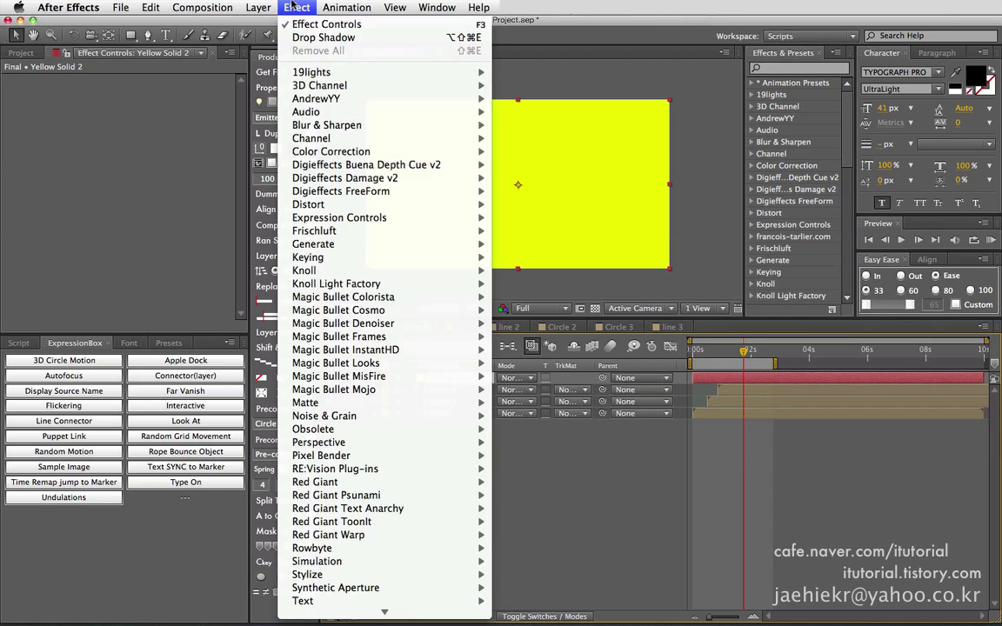
{"action": "mouse_move", "coordinate": [399, 244]}
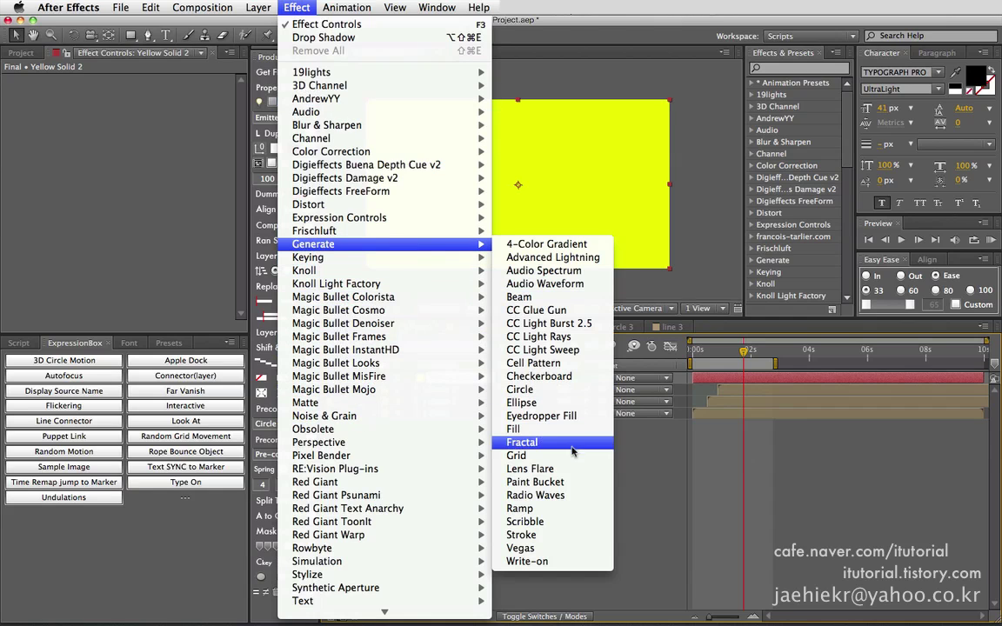
{"action": "left_click", "coordinate": [520, 509]}
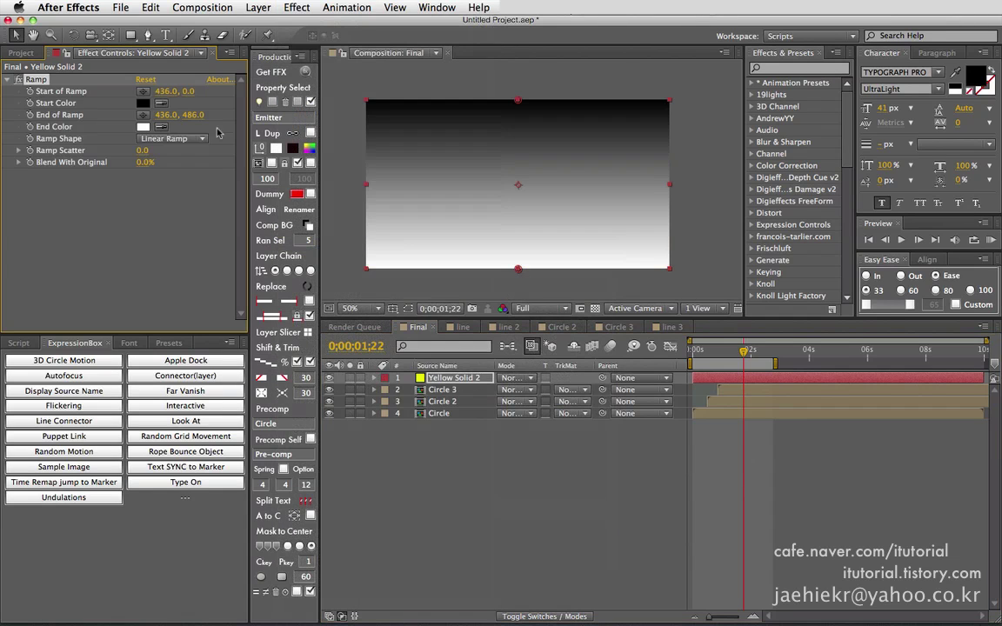
{"action": "left_click", "coordinate": [182, 139]}
{"action": "left_click", "coordinate": [186, 163]}
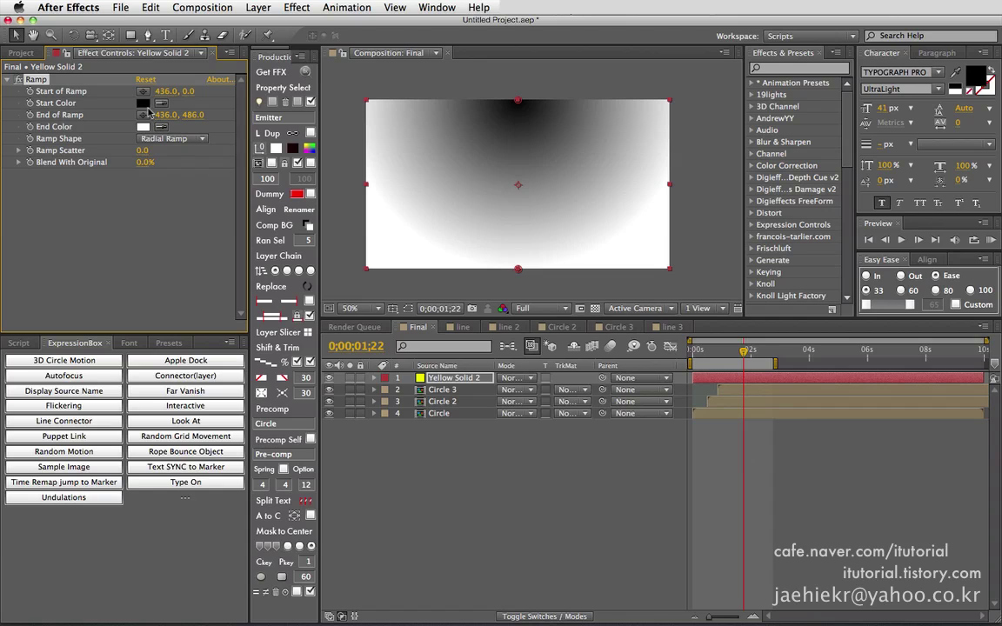
Set the ramp's start color to orange FF5400 and its end color to a slightly darkened pure red
{"action": "left_click", "coordinate": [144, 103]}
{"action": "left_click_drag", "start_coordinate": [527, 348], "coordinate": [524, 320]}
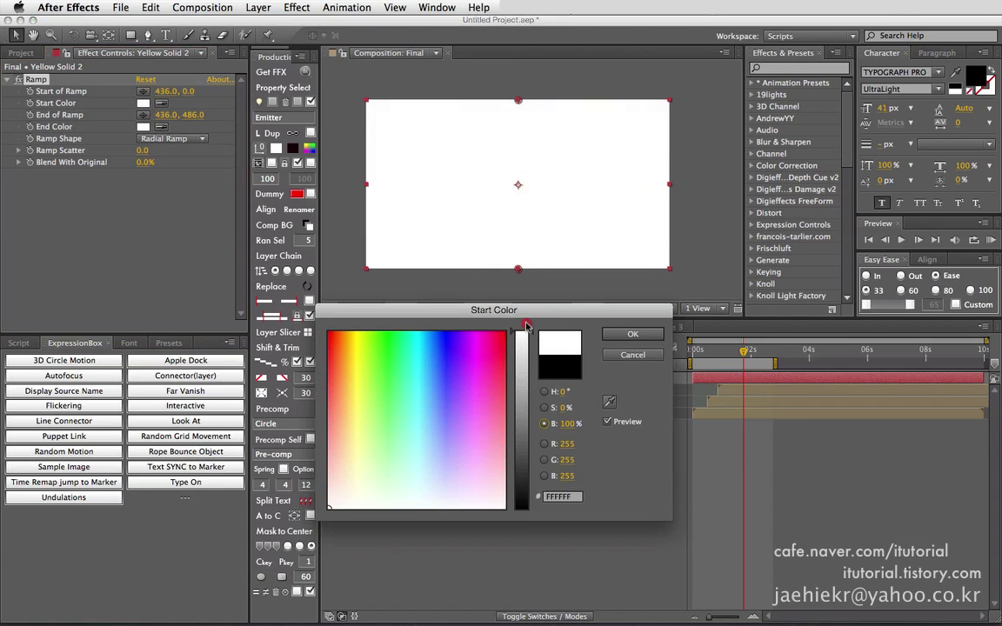
{"action": "mouse_move", "coordinate": [334, 350]}
{"action": "left_mouse_down"}
{"action": "mouse_move", "coordinate": [322, 328]}
{"action": "mouse_move", "coordinate": [338, 328]}
{"action": "left_mouse_up"}
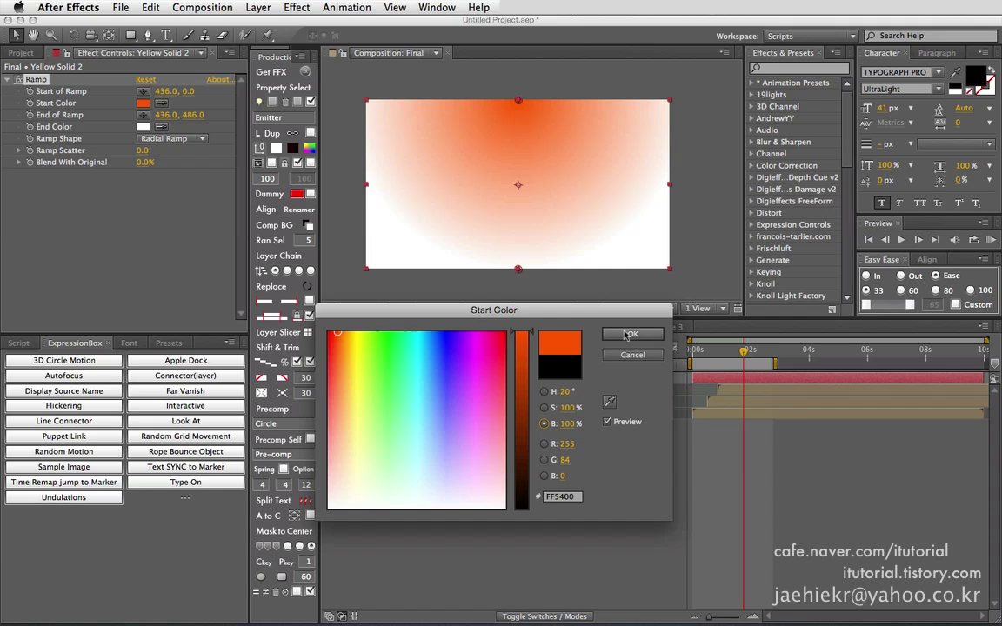
{"action": "key", "text": "Return"}
{"action": "left_click", "coordinate": [143, 127]}
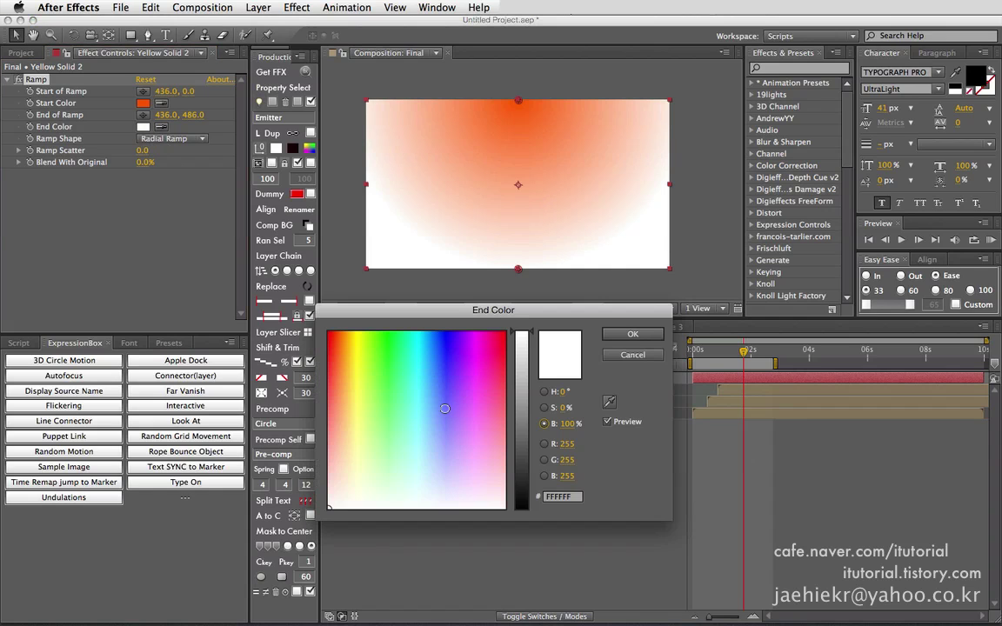
{"action": "left_click_drag", "start_coordinate": [340, 342], "coordinate": [328, 329]}
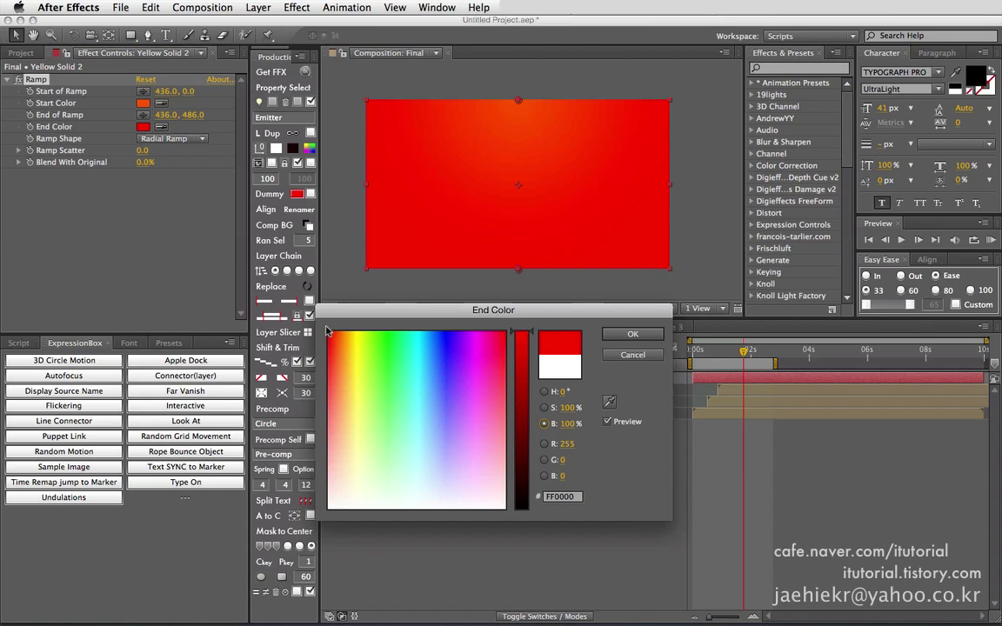
{"action": "left_click_drag", "start_coordinate": [532, 336], "coordinate": [535, 364]}
{"action": "left_click", "coordinate": [631, 334]}
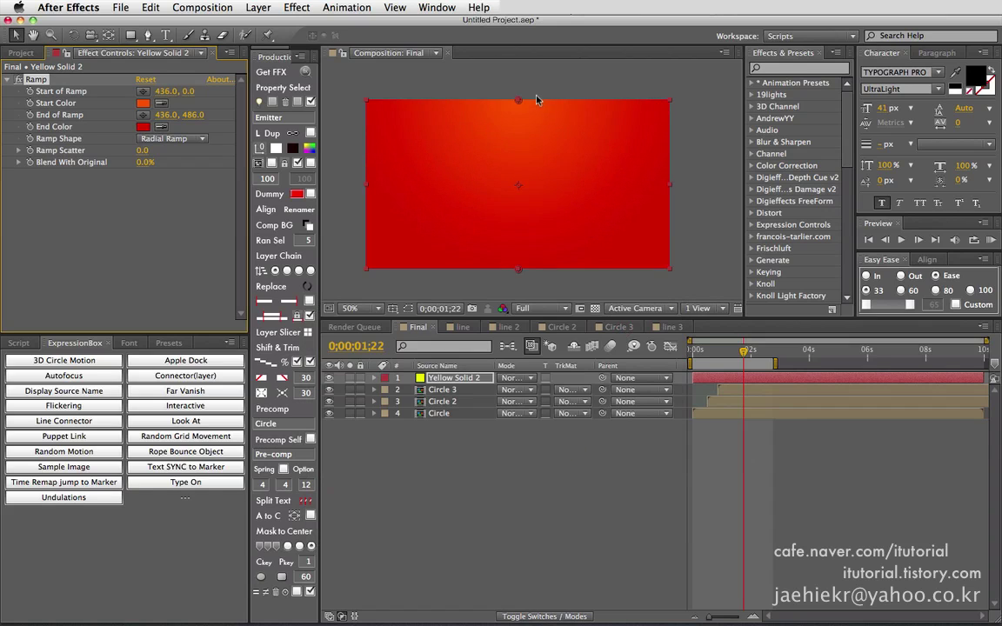
Move the ramp's start point to the composition center at about 438, 246 and its end point to the lower-right corner at about 866, 476
{"action": "left_click_drag", "start_coordinate": [518, 105], "coordinate": [519, 187]}
{"action": "left_click_drag", "start_coordinate": [519, 271], "coordinate": [668, 272]}
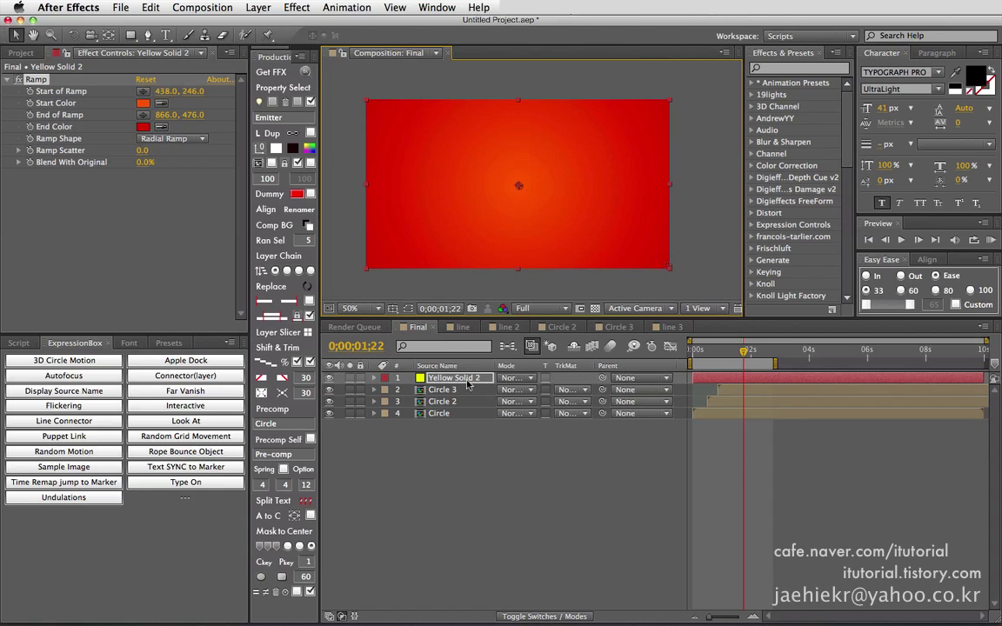
Apply the Circle effect to Yellow Solid 2 and enlarge its radius to about 198
{"action": "left_click", "coordinate": [443, 379]}
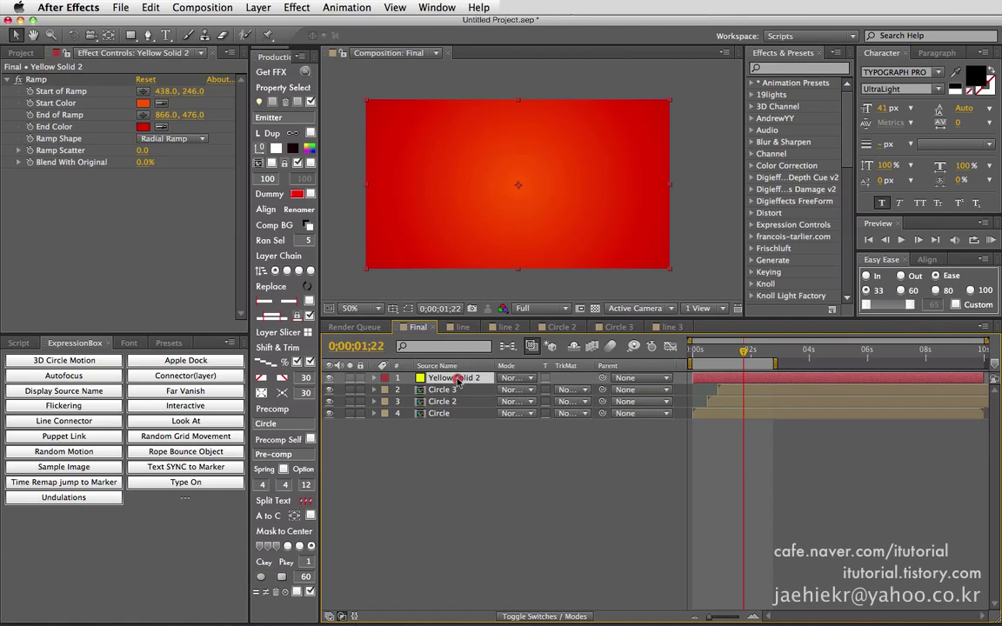
{"action": "left_click", "coordinate": [301, 8]}
{"action": "mouse_move", "coordinate": [415, 257]}
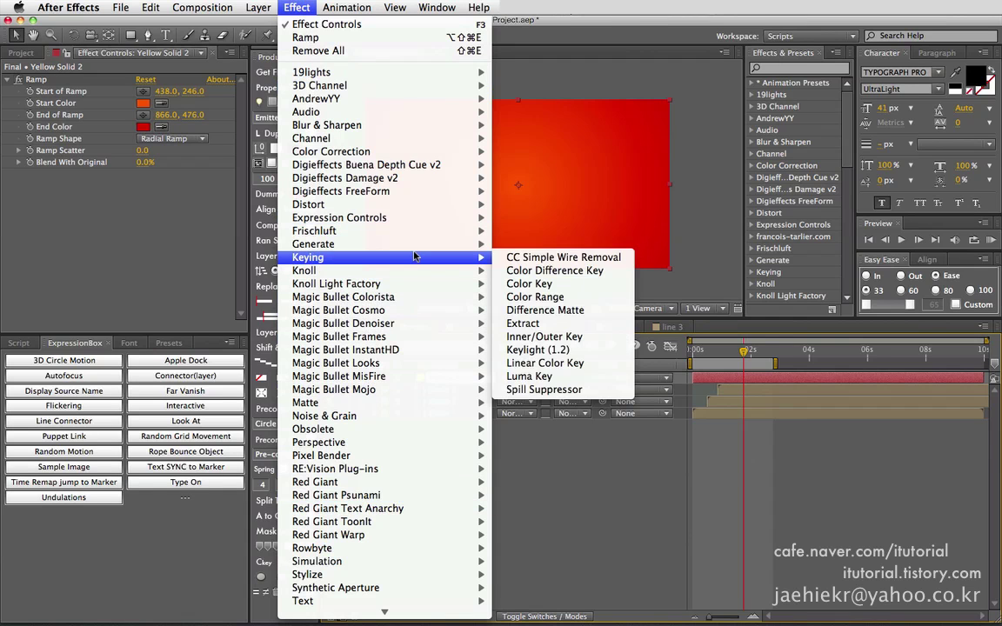
{"action": "mouse_move", "coordinate": [378, 243]}
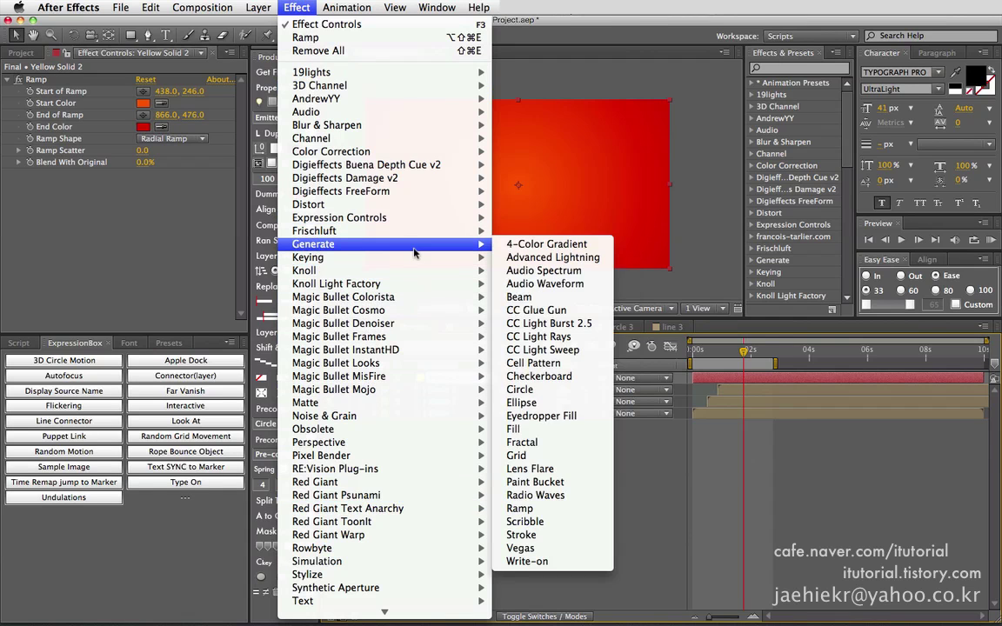
{"action": "left_click", "coordinate": [544, 393]}
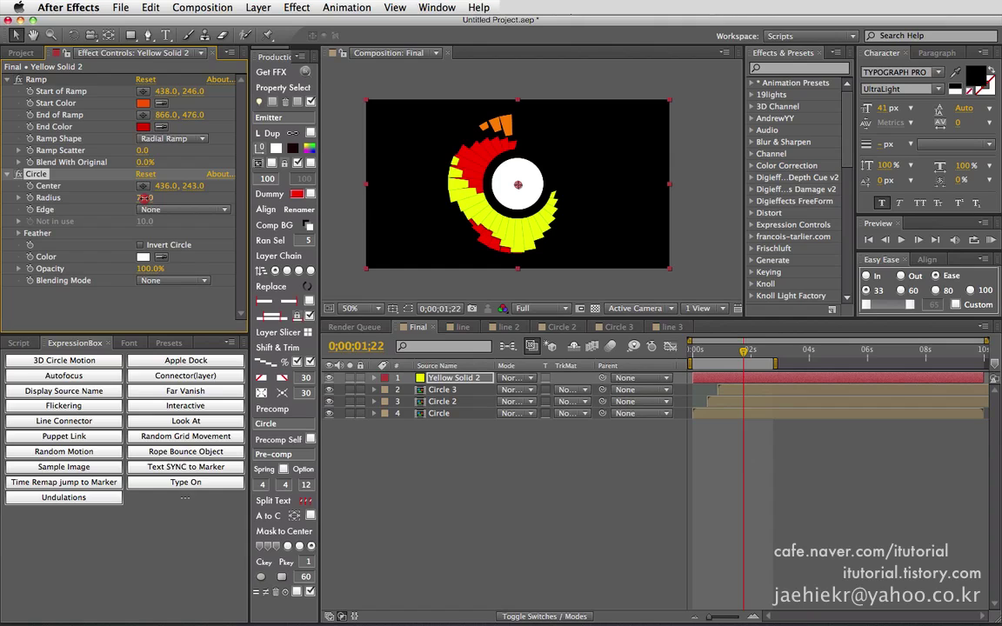
{"action": "left_click_drag", "start_coordinate": [145, 197], "coordinate": [225, 197]}
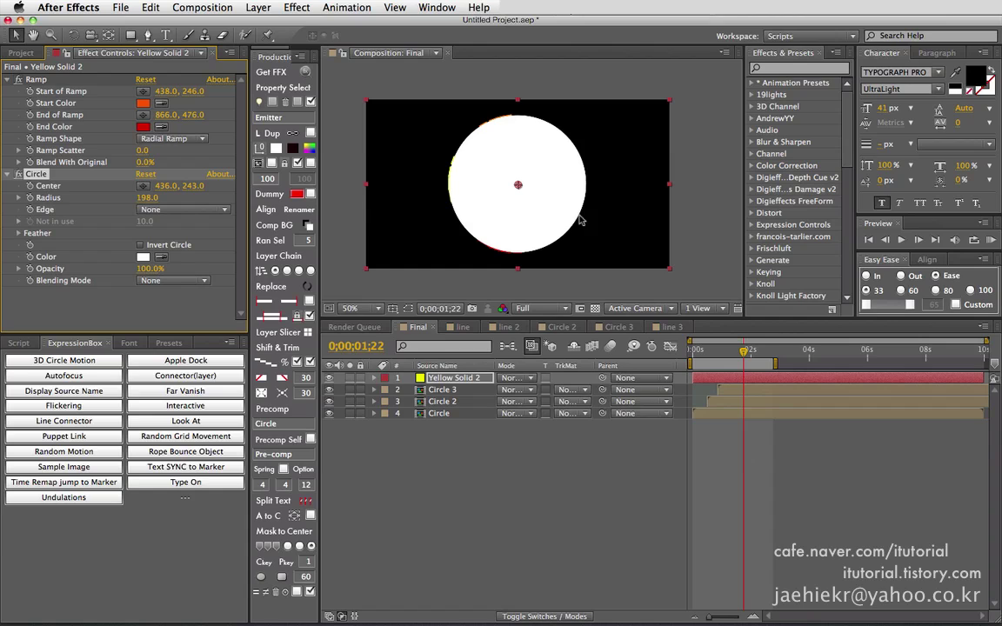
Invert the Circle effect and set its blending mode to Stencil Alpha to cut a round hole in the gradient background
{"action": "left_click", "coordinate": [142, 246]}
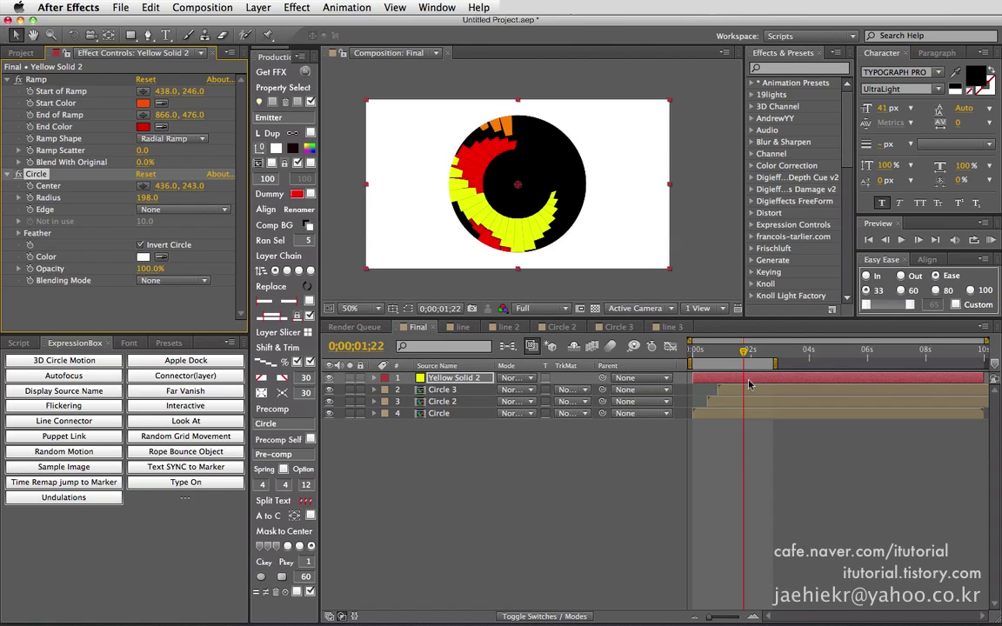
{"action": "left_click", "coordinate": [703, 355]}
{"action": "left_click_drag", "start_coordinate": [721, 357], "coordinate": [749, 357]}
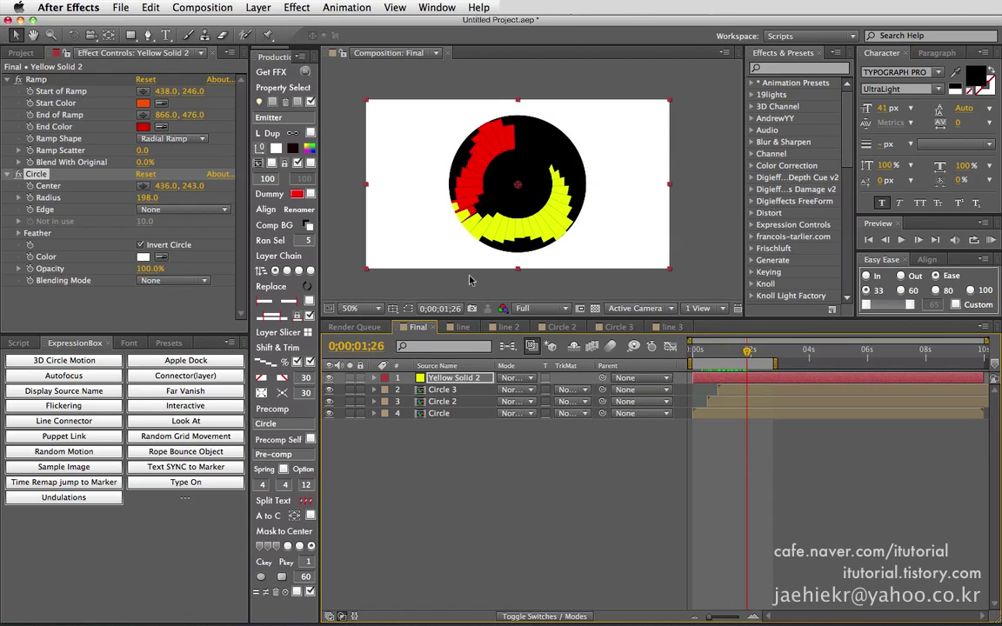
{"action": "left_click", "coordinate": [179, 280]}
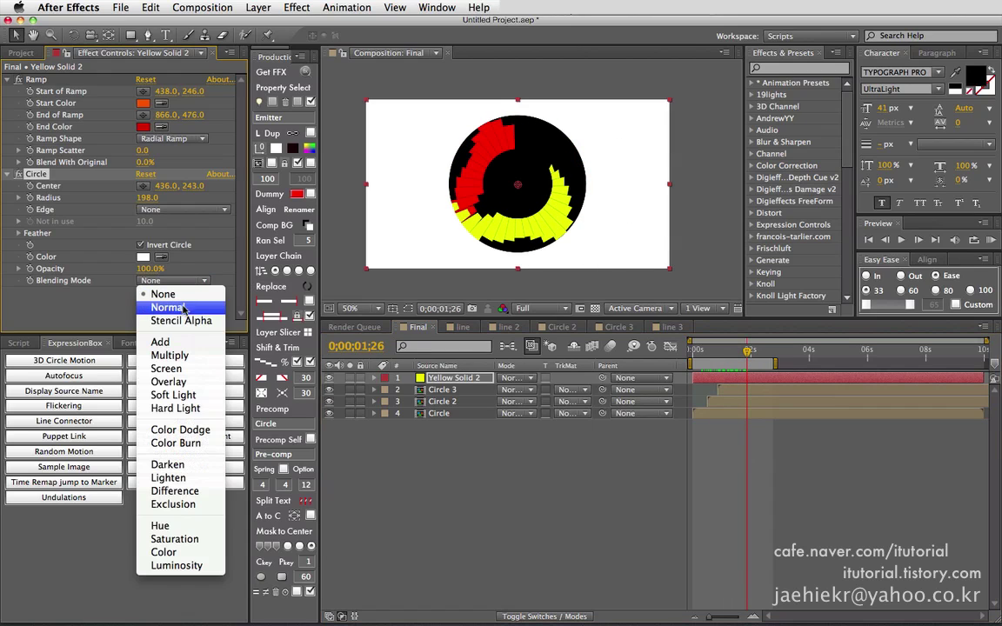
{"action": "left_click", "coordinate": [183, 308]}
{"action": "left_click", "coordinate": [174, 281]}
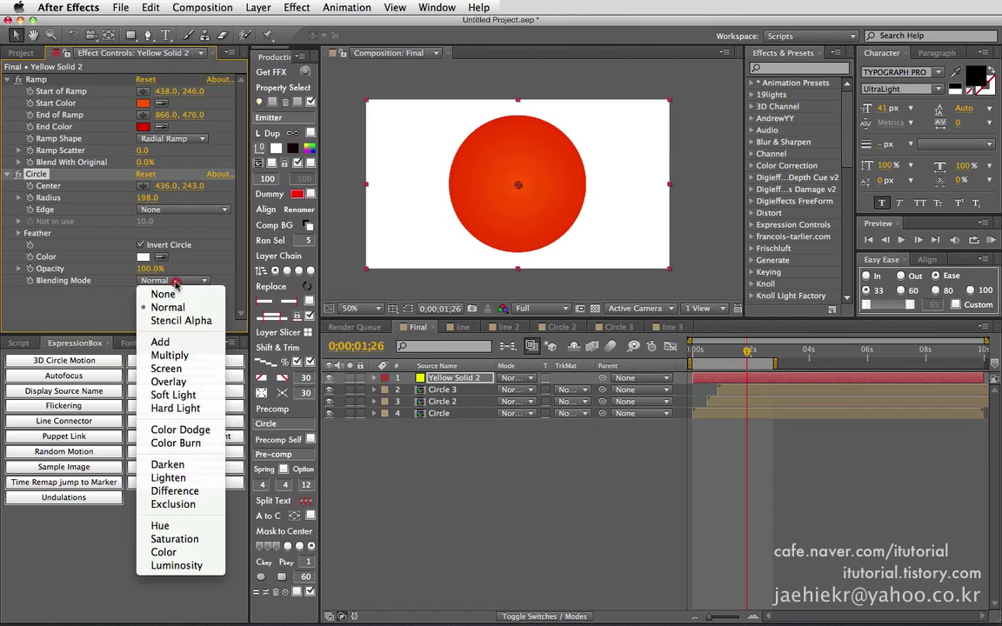
{"action": "left_click", "coordinate": [166, 291]}
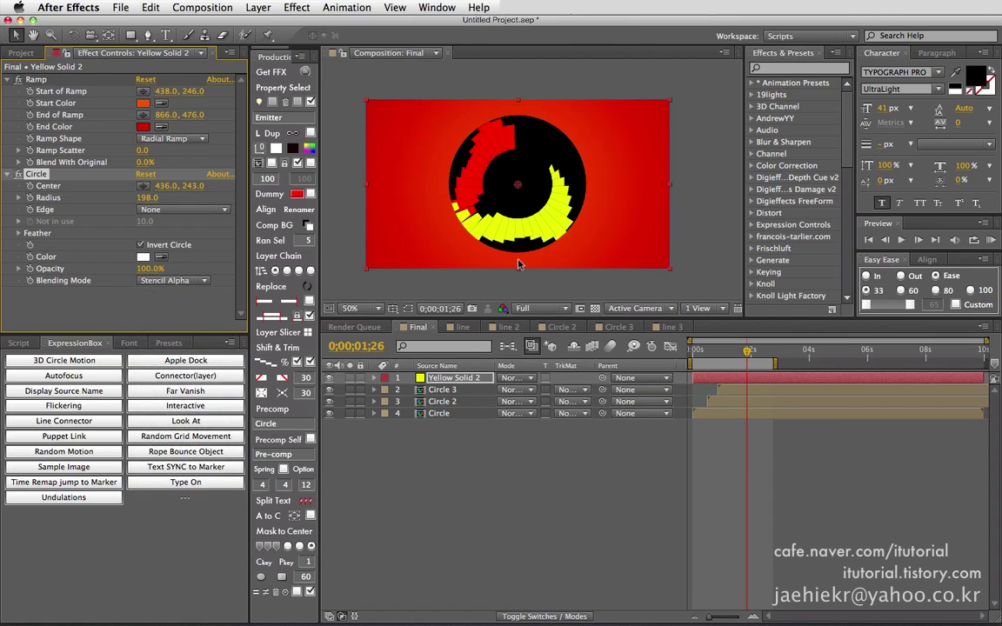
Check the hole's edge around 0;00;01;10 and reduce the Circle effect's radius to 193
{"action": "mouse_move", "coordinate": [723, 351]}
{"action": "left_mouse_down"}
{"action": "mouse_move", "coordinate": [694, 353]}
{"action": "mouse_move", "coordinate": [733, 355]}
{"action": "left_mouse_up"}
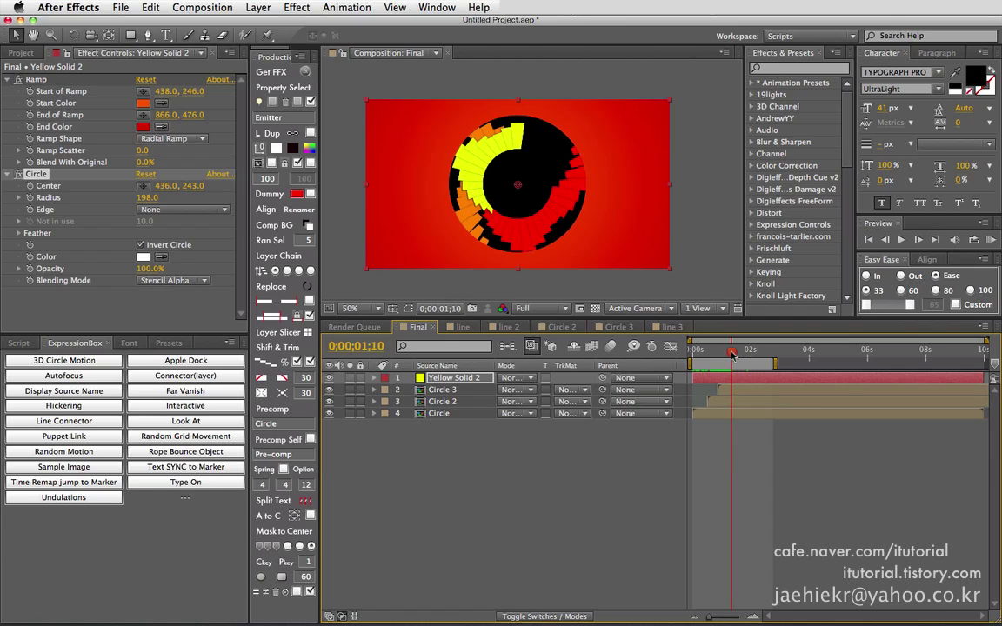
{"action": "left_click_drag", "start_coordinate": [153, 198], "coordinate": [148, 197]}
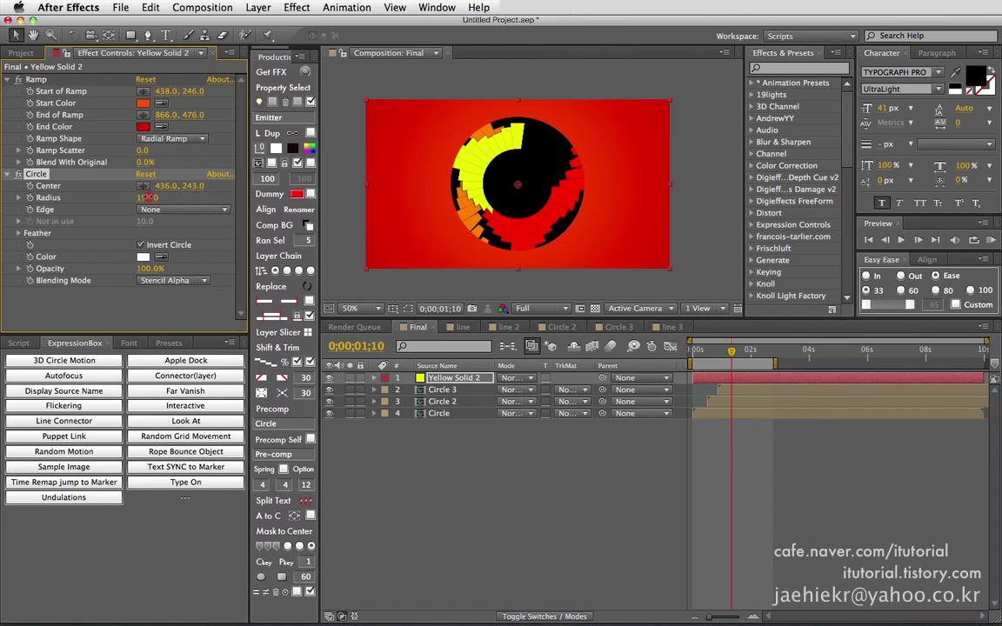
{"action": "key", "text": "period"}
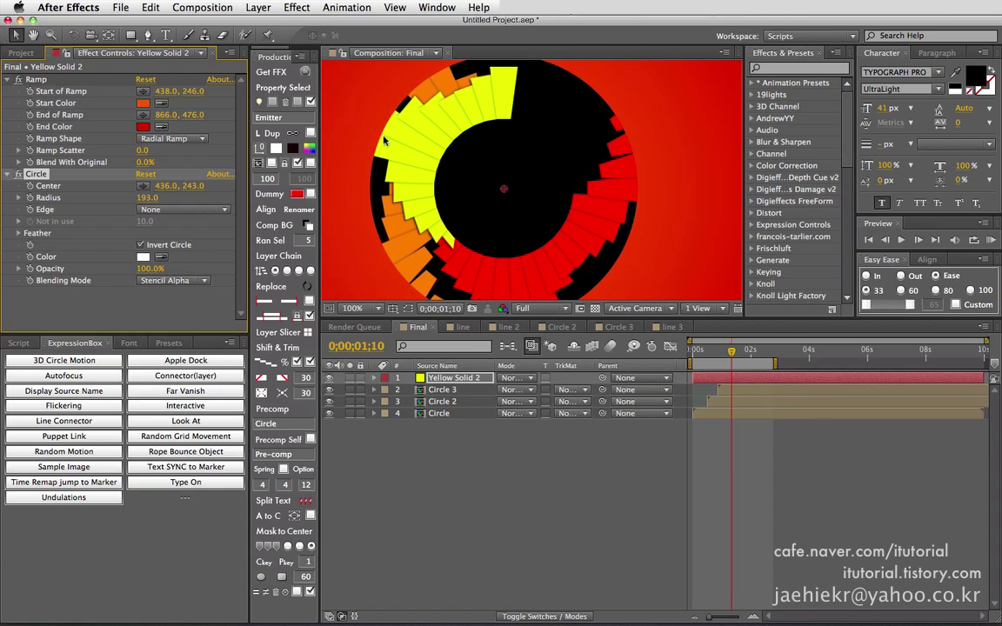
Apply the Drop Shadow effect to Yellow Solid 2
{"action": "left_click", "coordinate": [297, 7]}
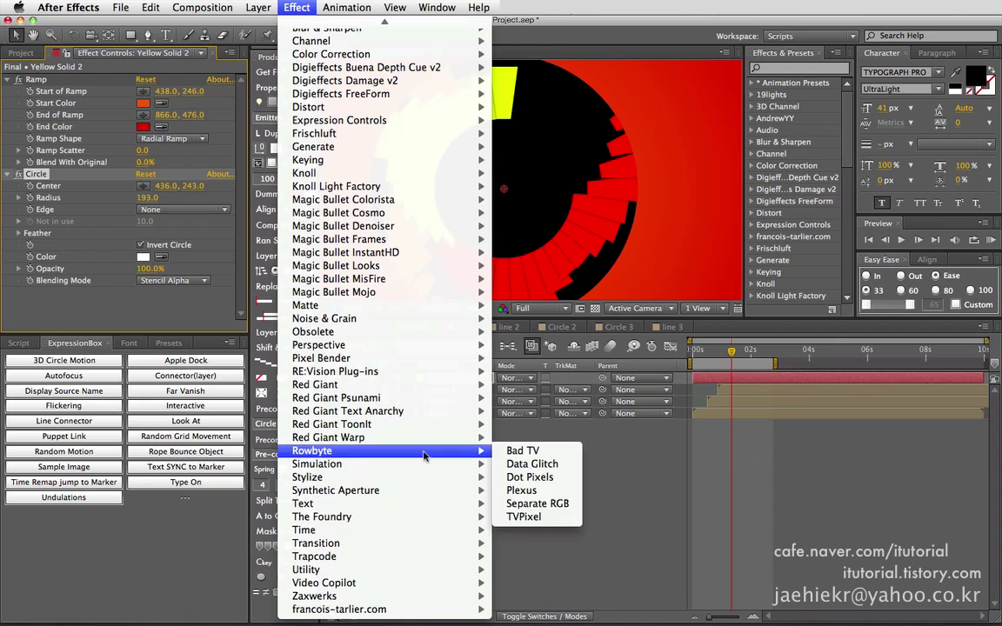
{"action": "mouse_move", "coordinate": [425, 464]}
{"action": "mouse_move", "coordinate": [454, 358]}
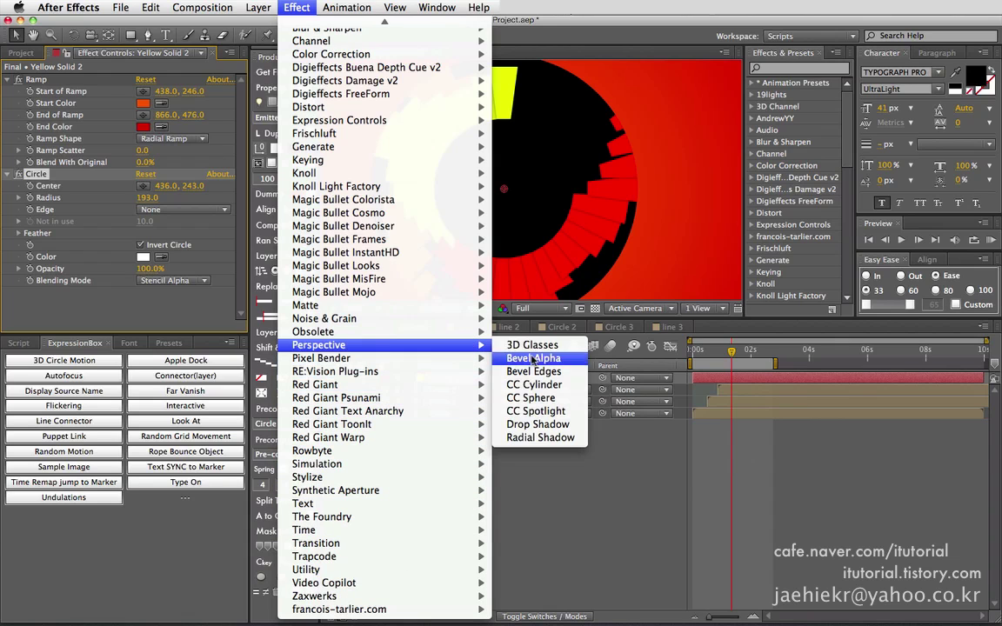
{"action": "left_click", "coordinate": [530, 424]}
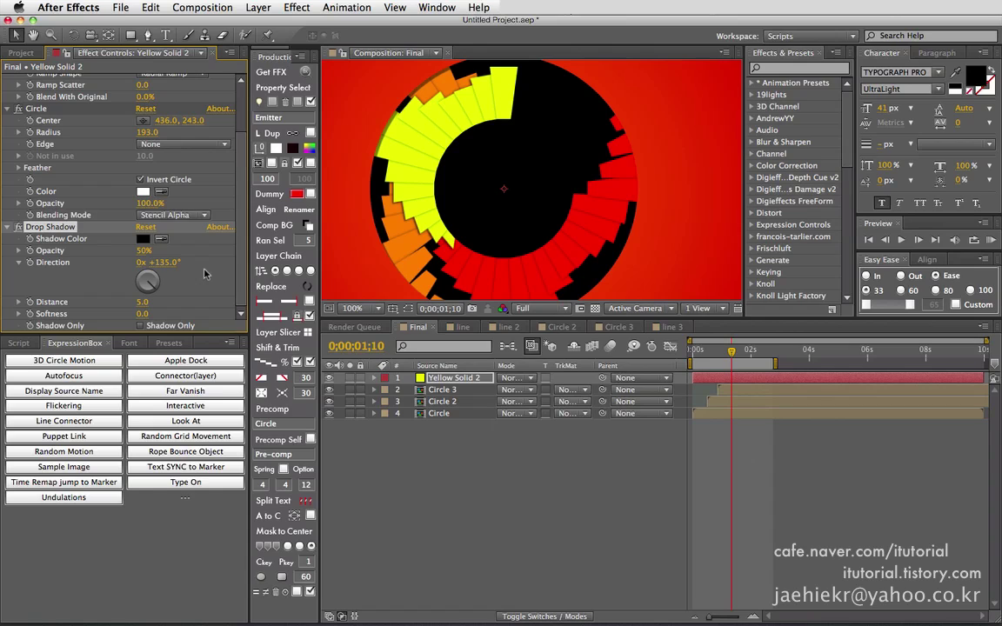
Set the background's drop shadow to distance 0, softness 10 and opacity 40%, and review it over the opening two seconds
{"action": "left_click", "coordinate": [142, 304]}
{"action": "type", "text": "0"}
{"action": "key", "text": "Return"}
{"action": "left_click", "coordinate": [143, 314]}
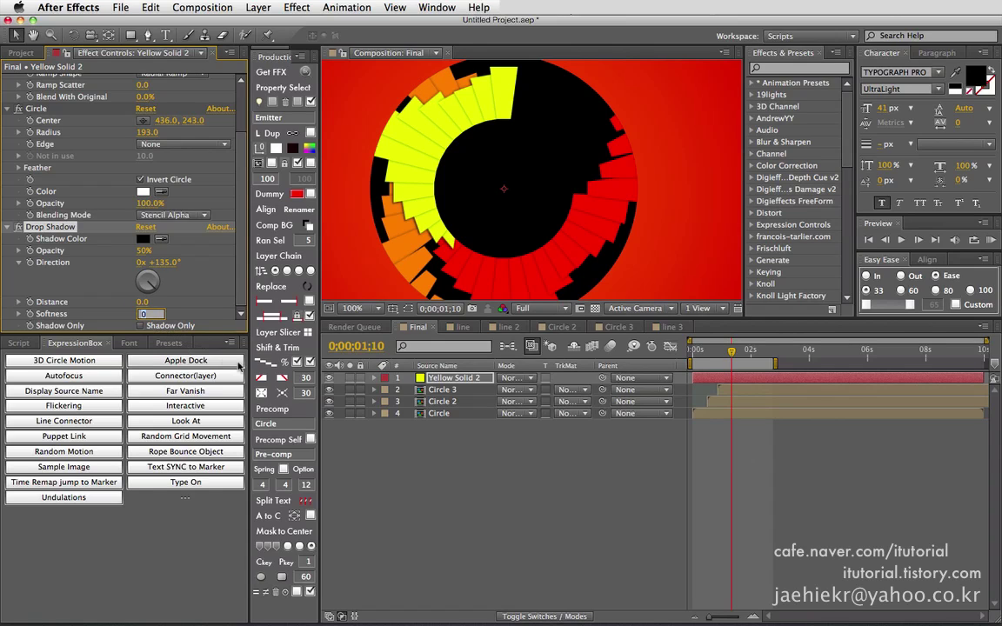
{"action": "type", "text": "10"}
{"action": "key", "text": "Return"}
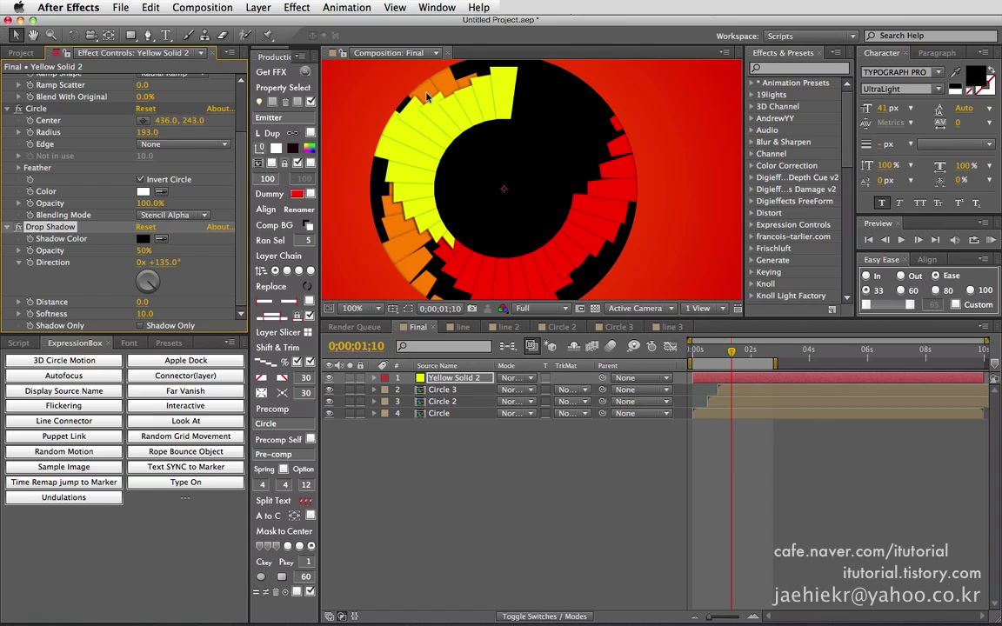
{"action": "left_click", "coordinate": [142, 250]}
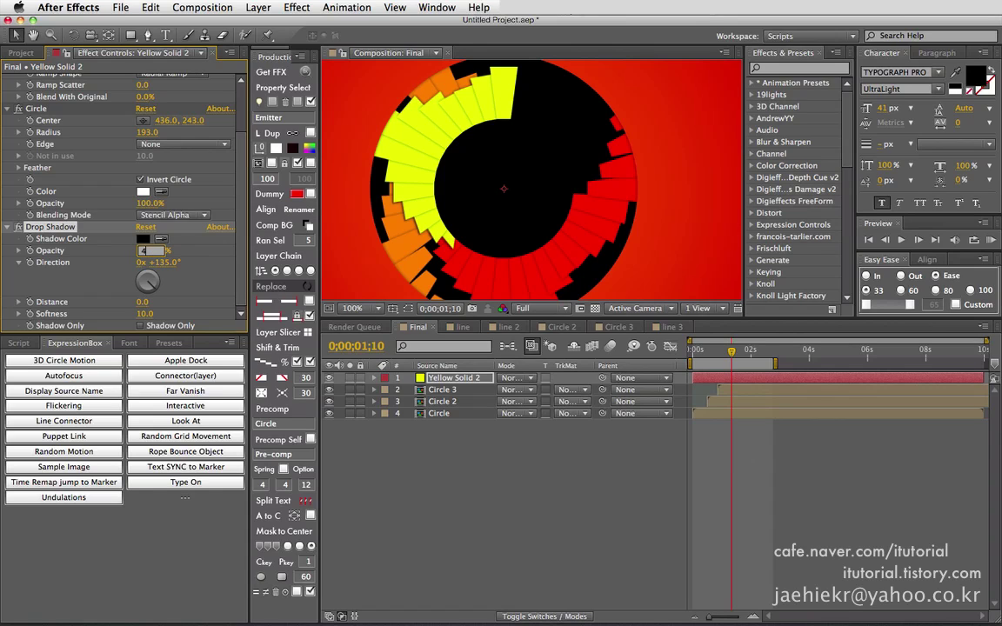
{"action": "key", "text": "Return"}
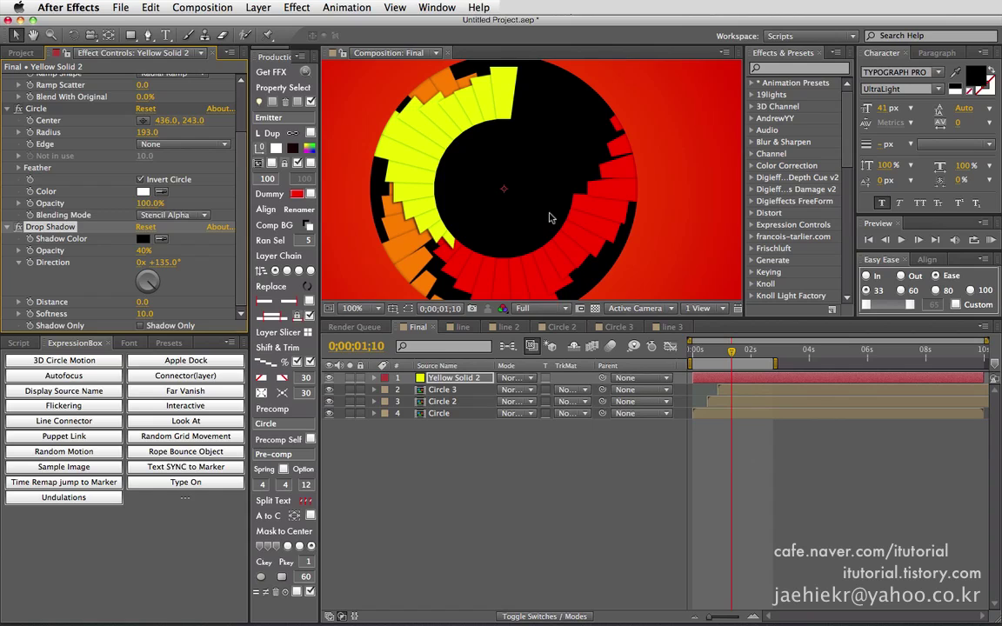
{"action": "left_click_drag", "start_coordinate": [692, 353], "coordinate": [748, 351]}
{"action": "left_click", "coordinate": [480, 471]}
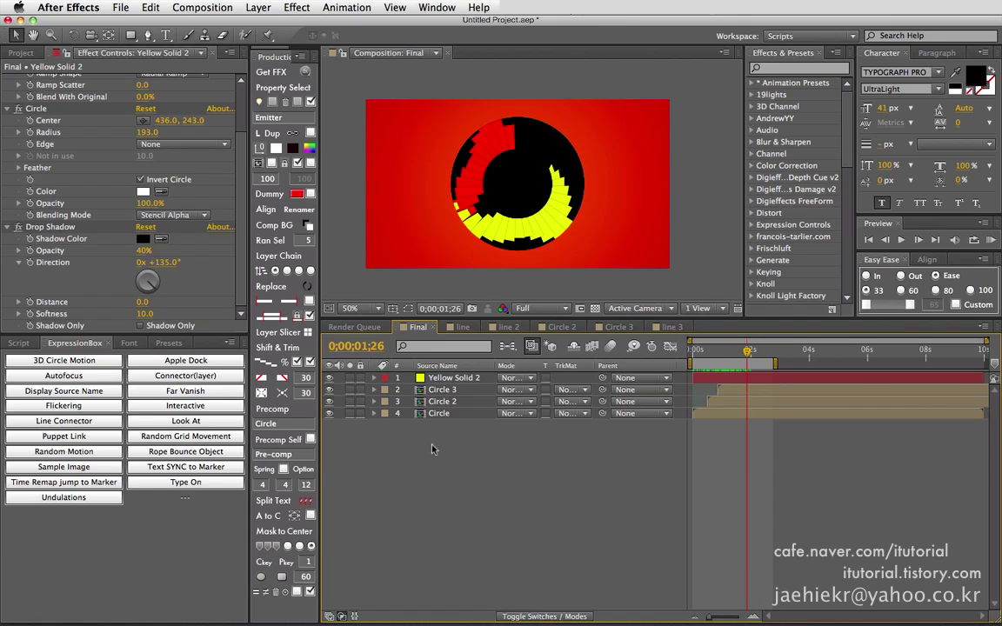
Check the hole against the transparency grid and add a white solid beneath all the circle layers
{"action": "left_click", "coordinate": [596, 309]}
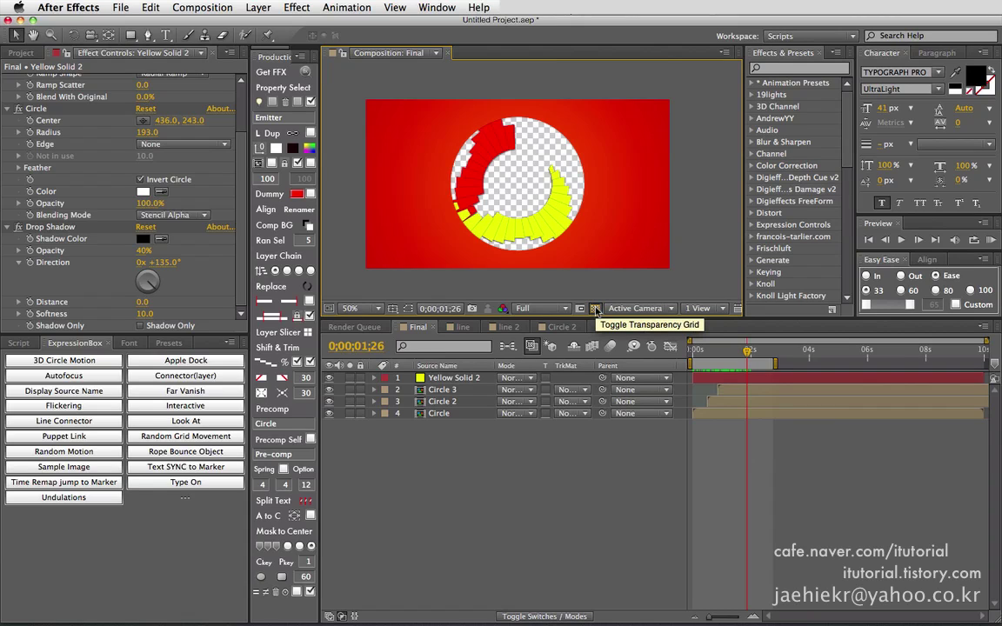
{"action": "left_click", "coordinate": [596, 309]}
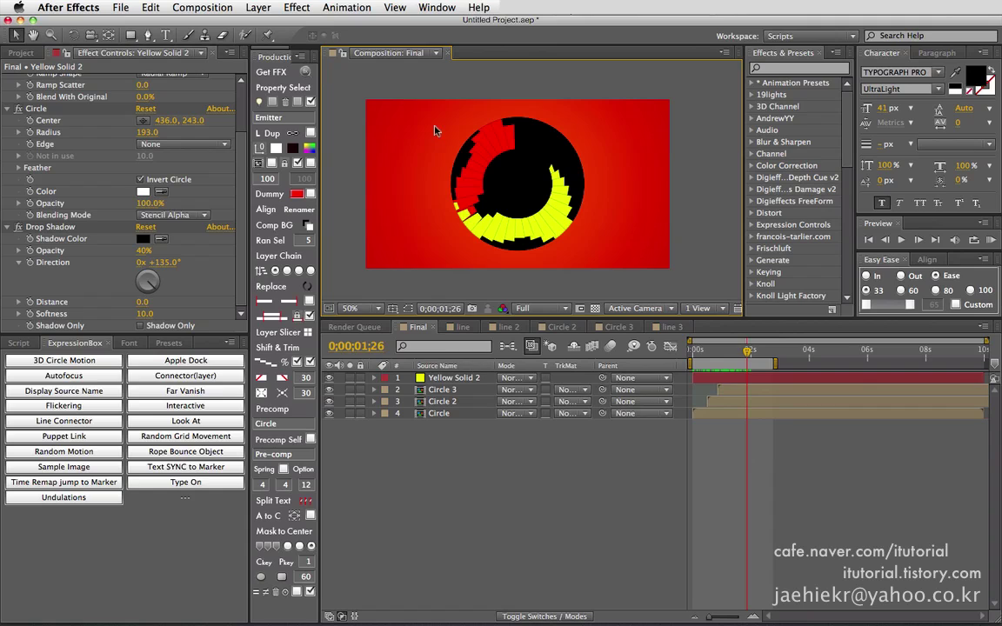
{"action": "left_click", "coordinate": [273, 164]}
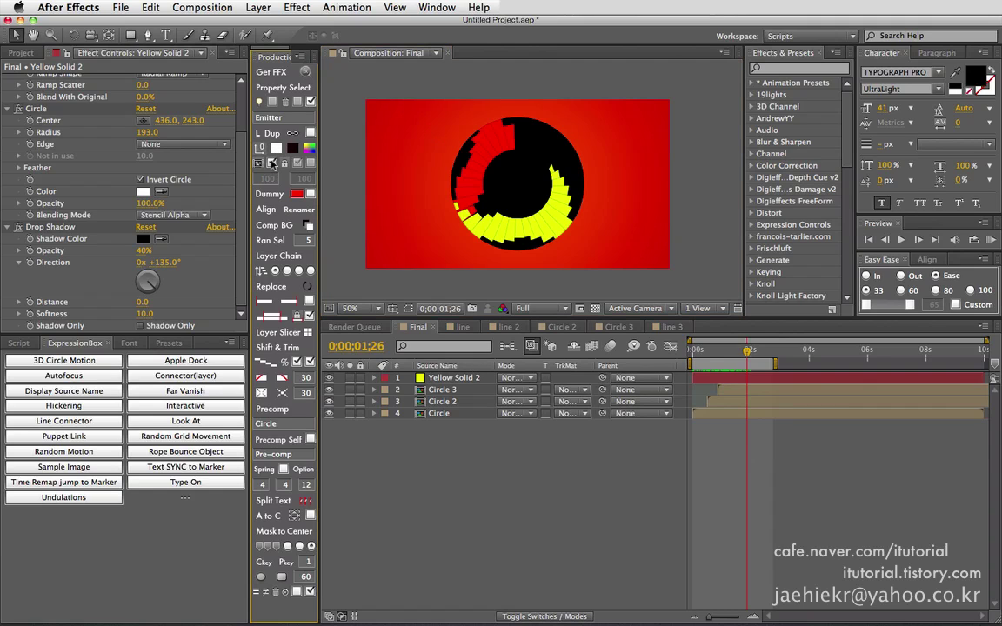
{"action": "left_click", "coordinate": [276, 148]}
{"action": "left_click_drag", "start_coordinate": [453, 381], "coordinate": [456, 435]}
{"action": "left_click", "coordinate": [511, 509]}
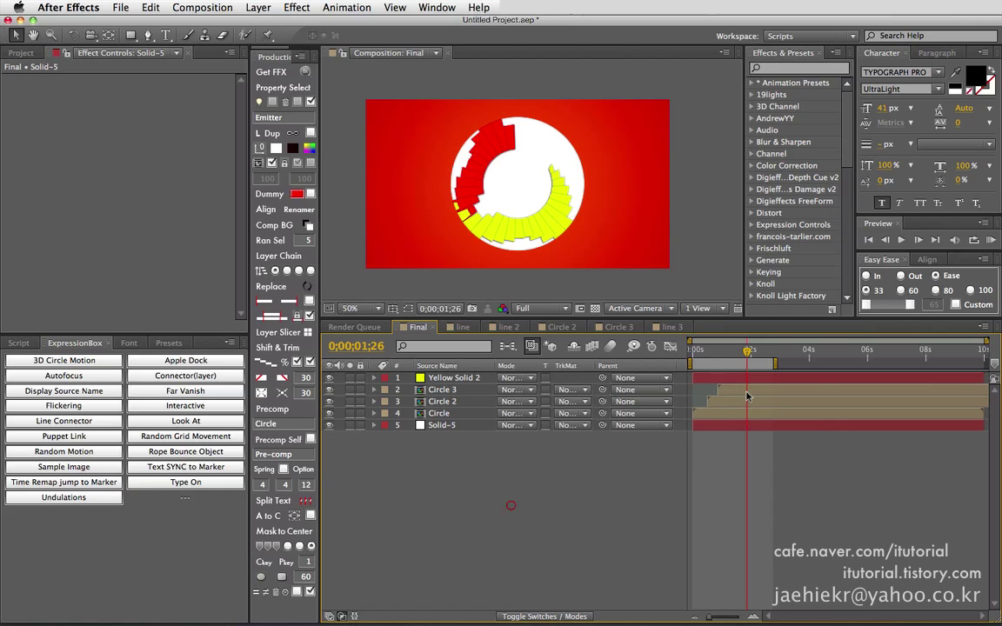
Try a smaller hole of radius 147 in Yellow Solid 2, and settle its Circle effect's radius at 187
{"action": "left_click_drag", "start_coordinate": [699, 359], "coordinate": [747, 360]}
{"action": "left_click", "coordinate": [463, 380]}
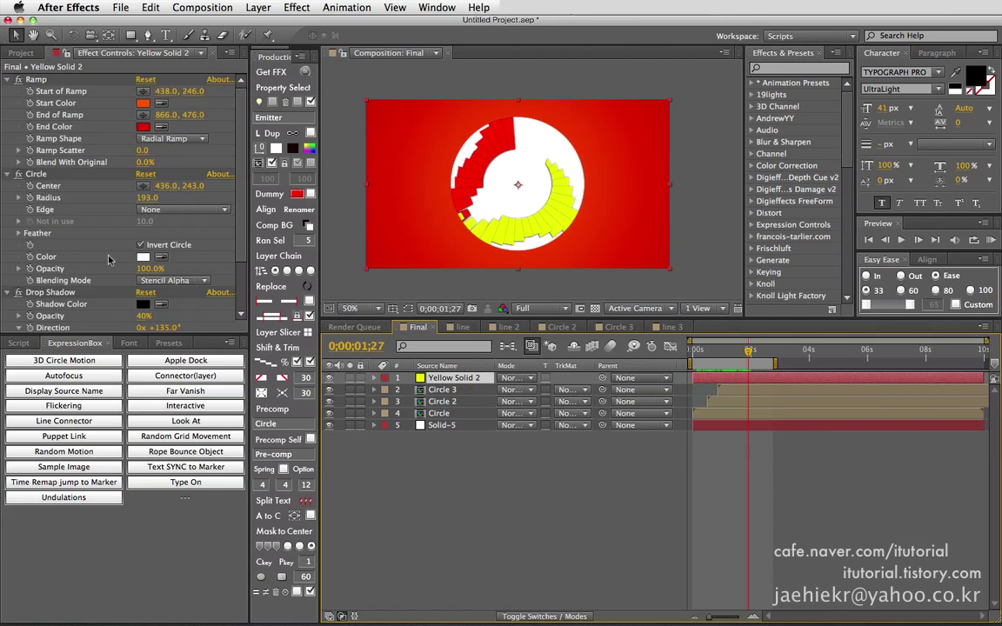
{"action": "scroll", "coordinate": [113, 250], "scroll_direction": "down", "scroll_amount": 5}
{"action": "left_click_drag", "start_coordinate": [151, 133], "coordinate": [121, 133]}
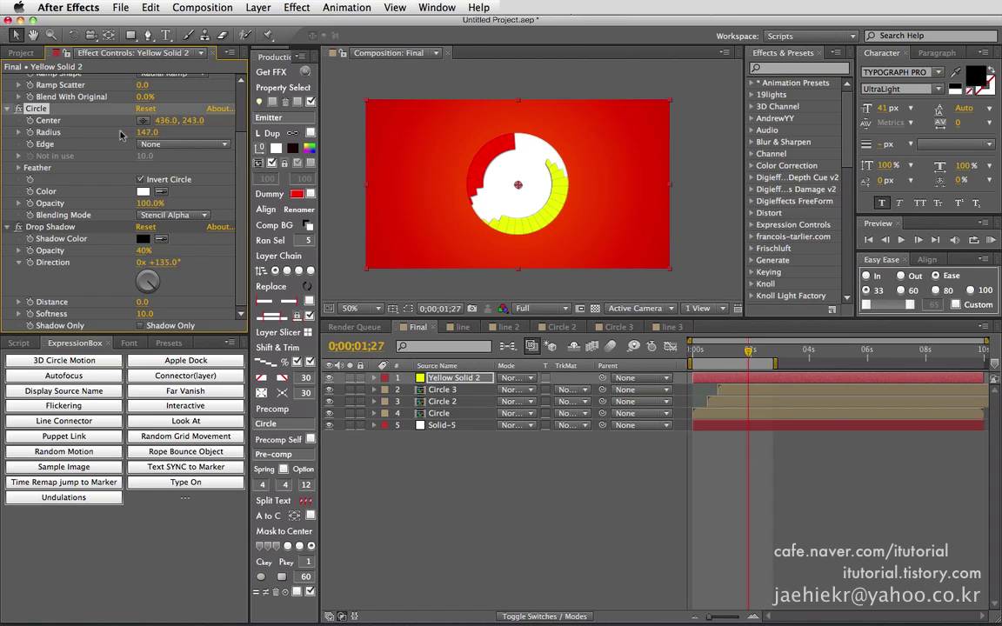
{"action": "left_click_drag", "start_coordinate": [693, 355], "coordinate": [726, 356]}
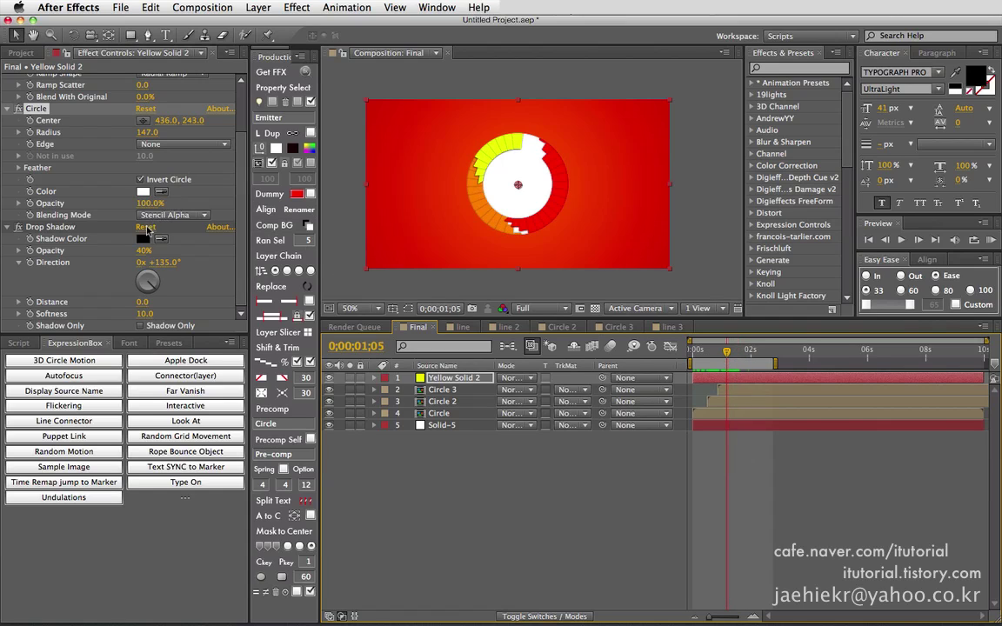
{"action": "left_click_drag", "start_coordinate": [150, 136], "coordinate": [176, 129]}
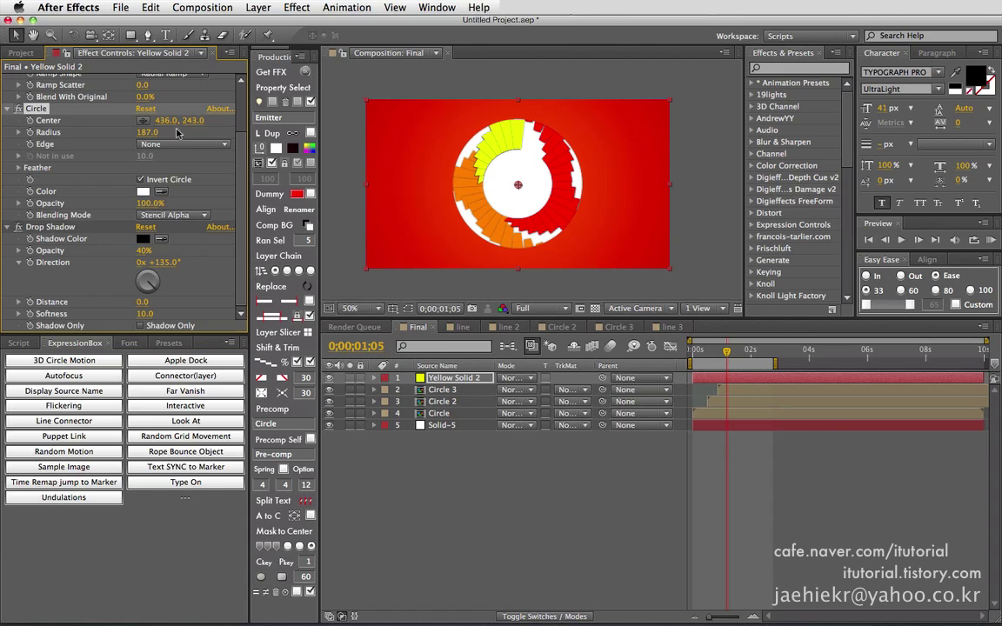
Review the circular animation in Final over the first one and a half seconds, including at 100% magnification
{"action": "left_click_drag", "start_coordinate": [694, 349], "coordinate": [727, 351]}
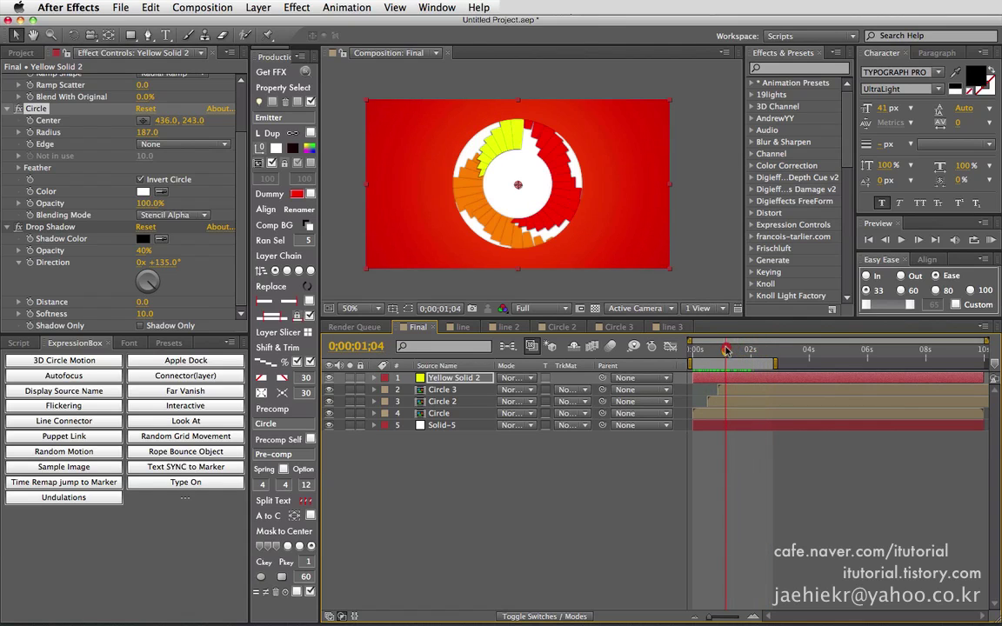
{"action": "left_click", "coordinate": [492, 453]}
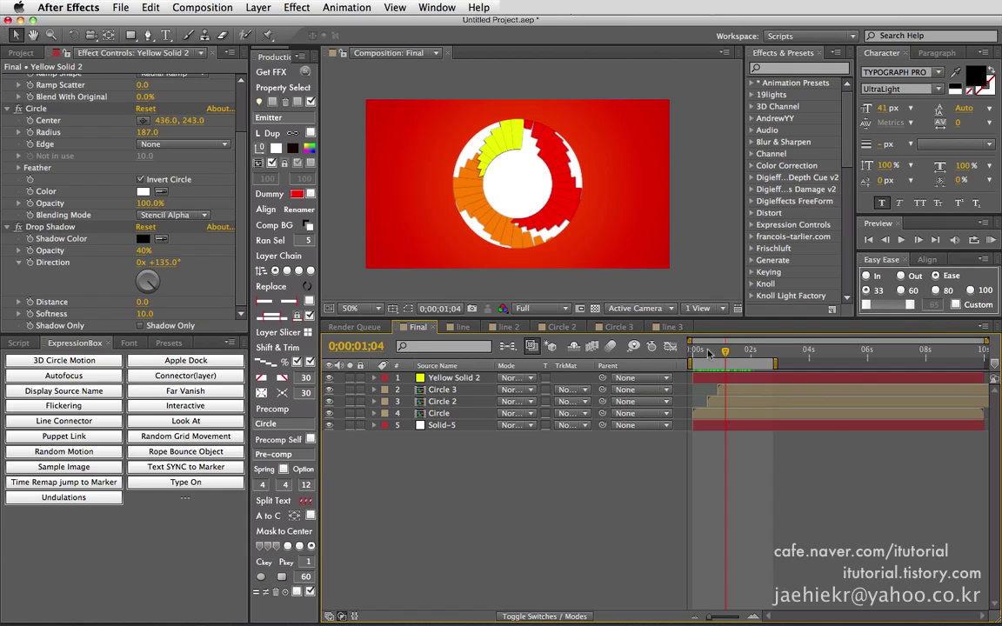
{"action": "left_click_drag", "start_coordinate": [709, 352], "coordinate": [737, 353]}
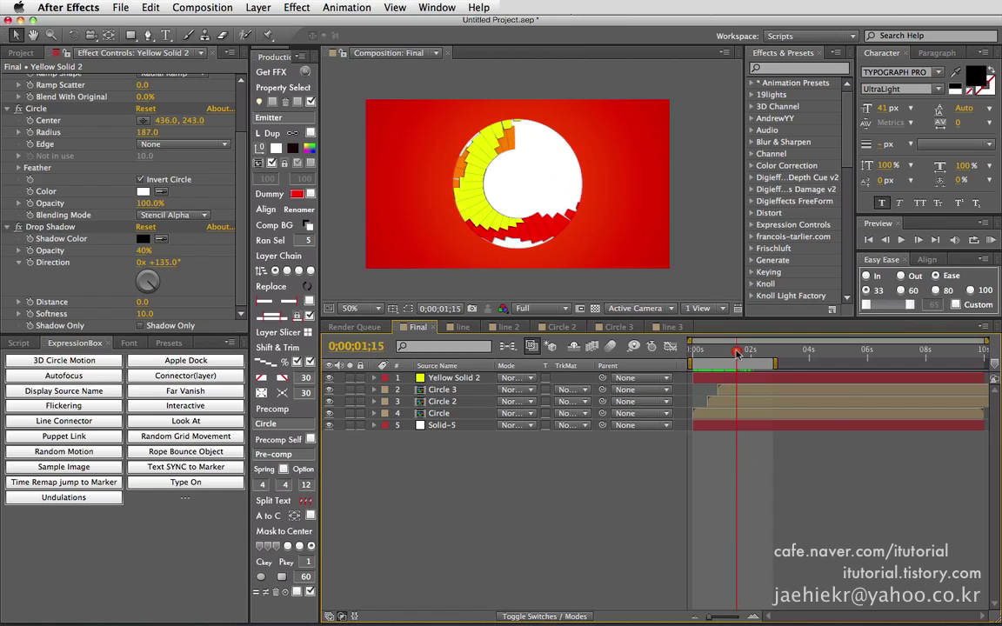
{"action": "key", "text": "."}
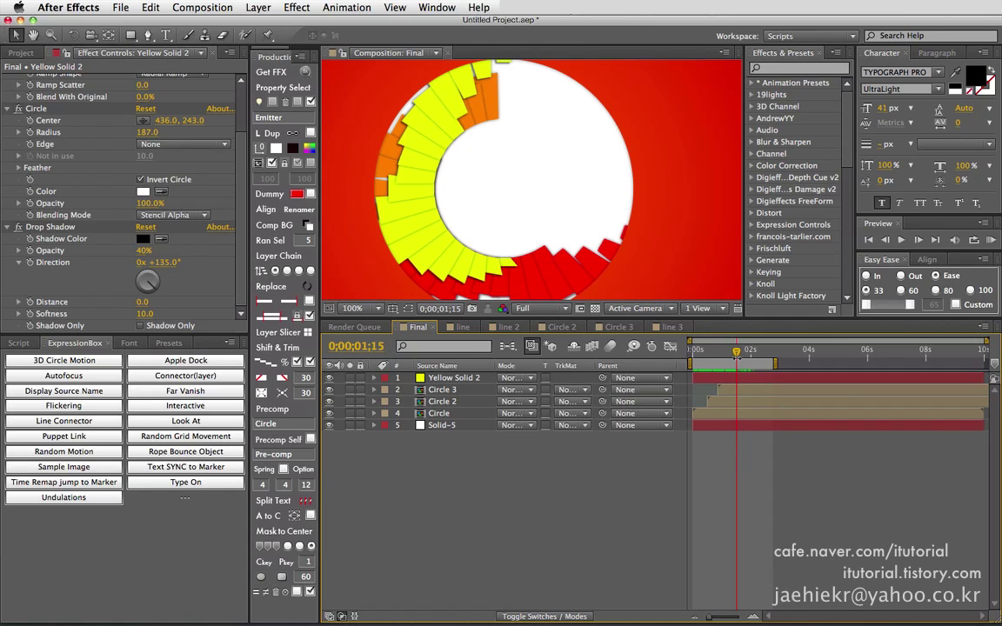
{"action": "left_click_drag", "start_coordinate": [690, 350], "coordinate": [739, 349]}
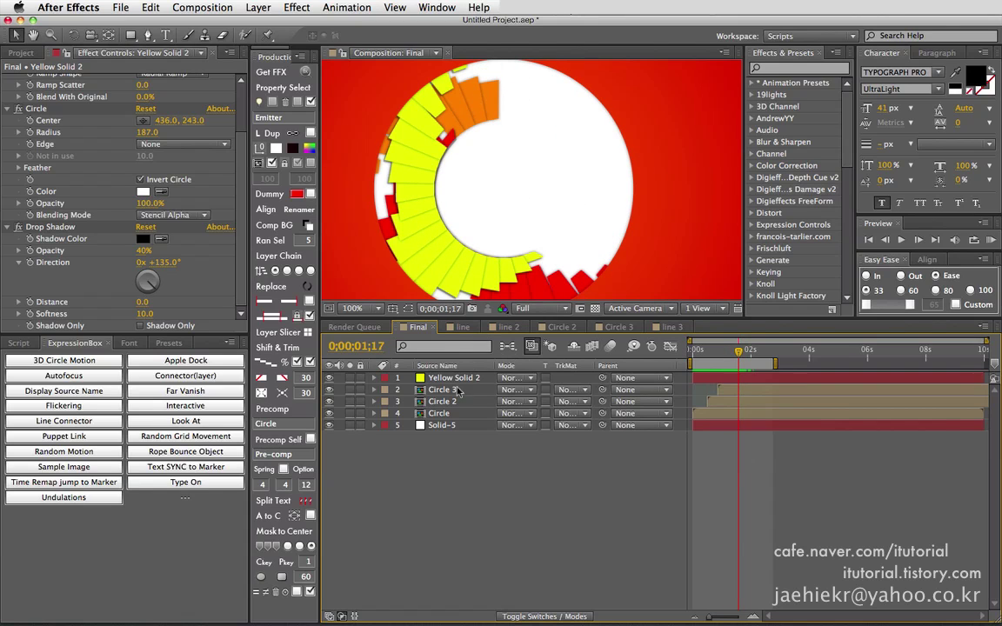
Compare the segment's motion in the line comp with the circular animation in Final over the first 25 frames
{"action": "left_click", "coordinate": [462, 327]}
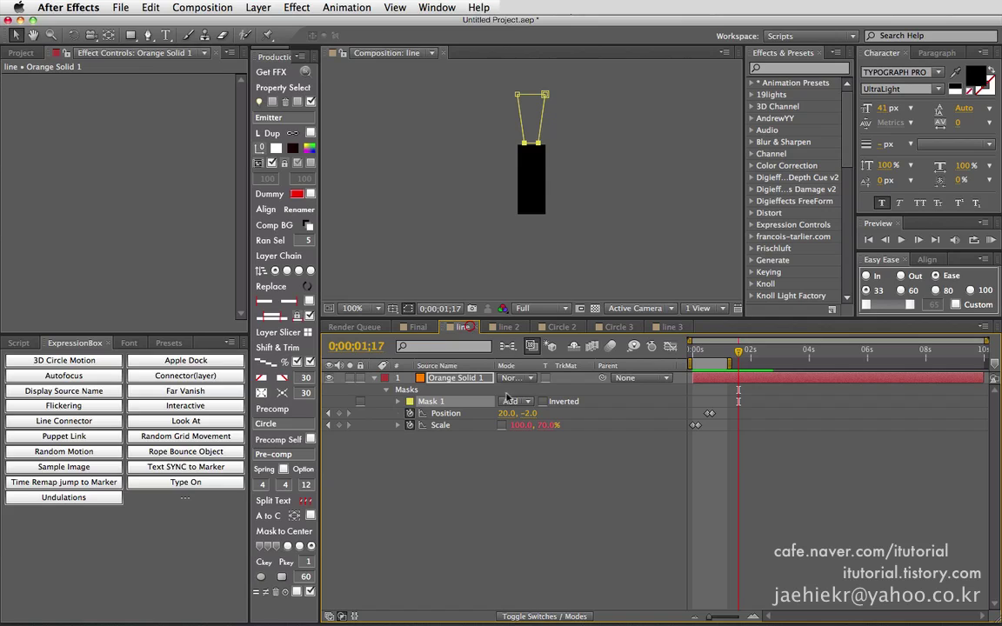
{"action": "mouse_move", "coordinate": [695, 351]}
{"action": "left_mouse_down"}
{"action": "mouse_move", "coordinate": [736, 350]}
{"action": "mouse_move", "coordinate": [689, 342]}
{"action": "mouse_move", "coordinate": [720, 340]}
{"action": "mouse_move", "coordinate": [693, 339]}
{"action": "mouse_move", "coordinate": [716, 340]}
{"action": "mouse_move", "coordinate": [707, 337]}
{"action": "left_mouse_up"}
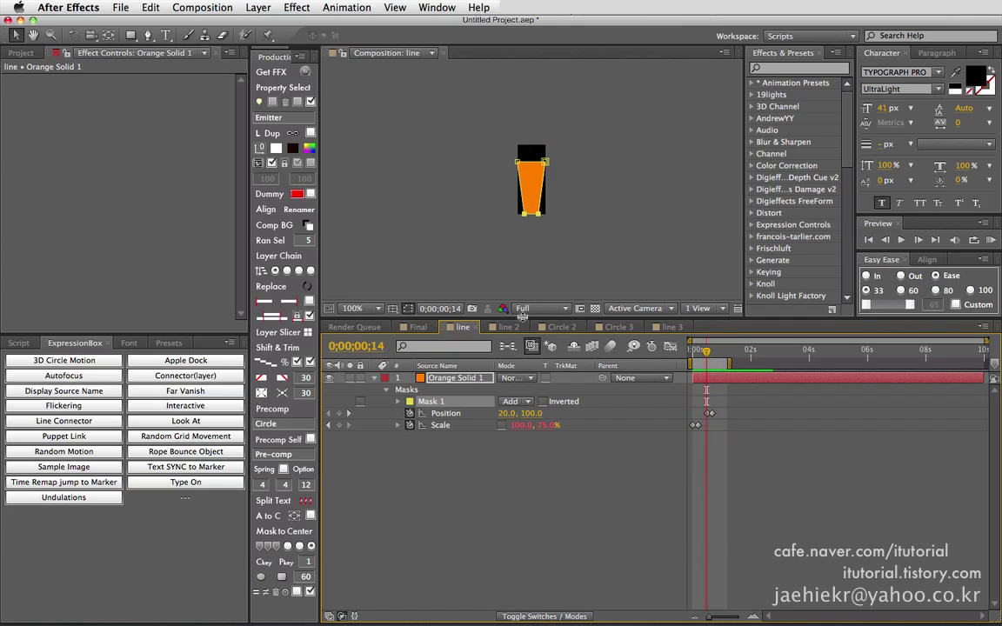
{"action": "left_click", "coordinate": [419, 328]}
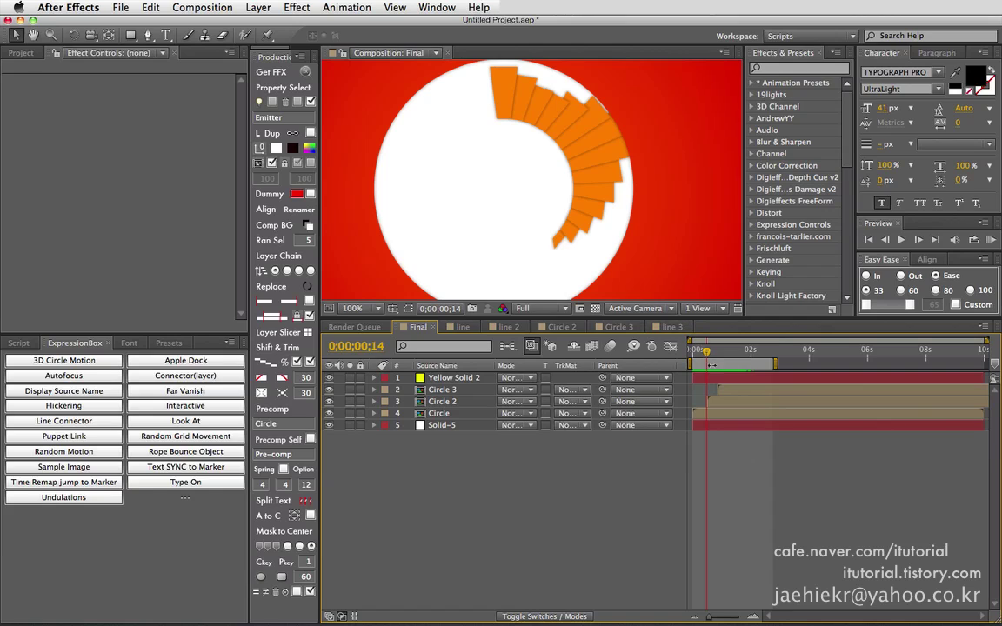
{"action": "mouse_move", "coordinate": [706, 353]}
{"action": "left_mouse_down"}
{"action": "mouse_move", "coordinate": [697, 352]}
{"action": "mouse_move", "coordinate": [717, 353]}
{"action": "left_mouse_up"}
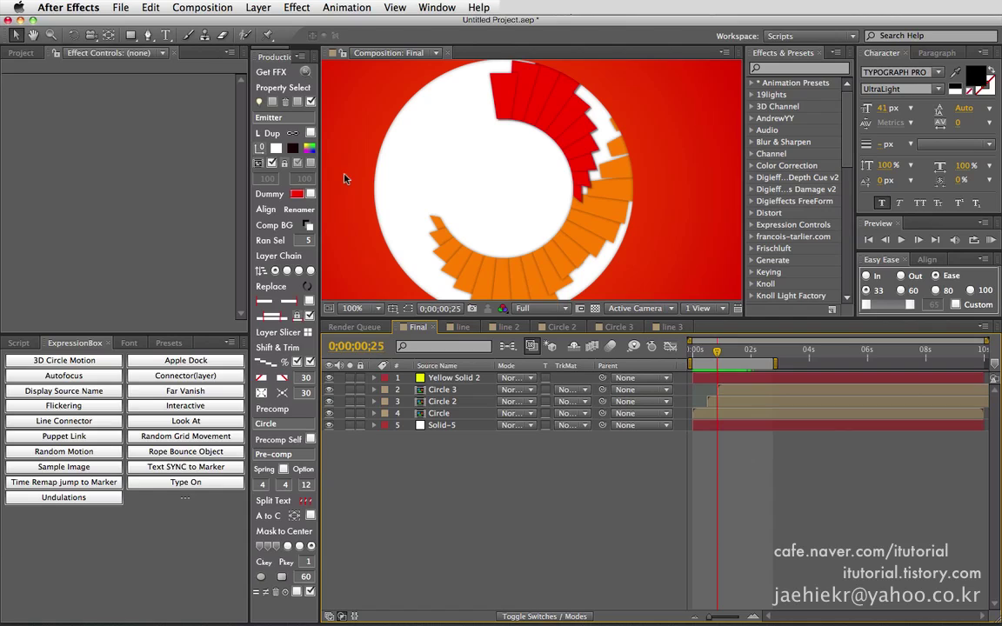
Delay Orange Solid 1's two Position keyframes in the line comp so that the second falls at 0;00;01;20
{"action": "left_click", "coordinate": [461, 328]}
{"action": "mouse_move", "coordinate": [734, 418]}
{"action": "left_mouse_down"}
{"action": "mouse_move", "coordinate": [697, 414]}
{"action": "mouse_move", "coordinate": [724, 414]}
{"action": "left_mouse_up"}
{"action": "left_click_drag", "start_coordinate": [693, 352], "coordinate": [728, 357]}
{"action": "mouse_move", "coordinate": [746, 411]}
{"action": "left_mouse_down"}
{"action": "mouse_move", "coordinate": [707, 425]}
{"action": "mouse_move", "coordinate": [735, 413]}
{"action": "left_mouse_up"}
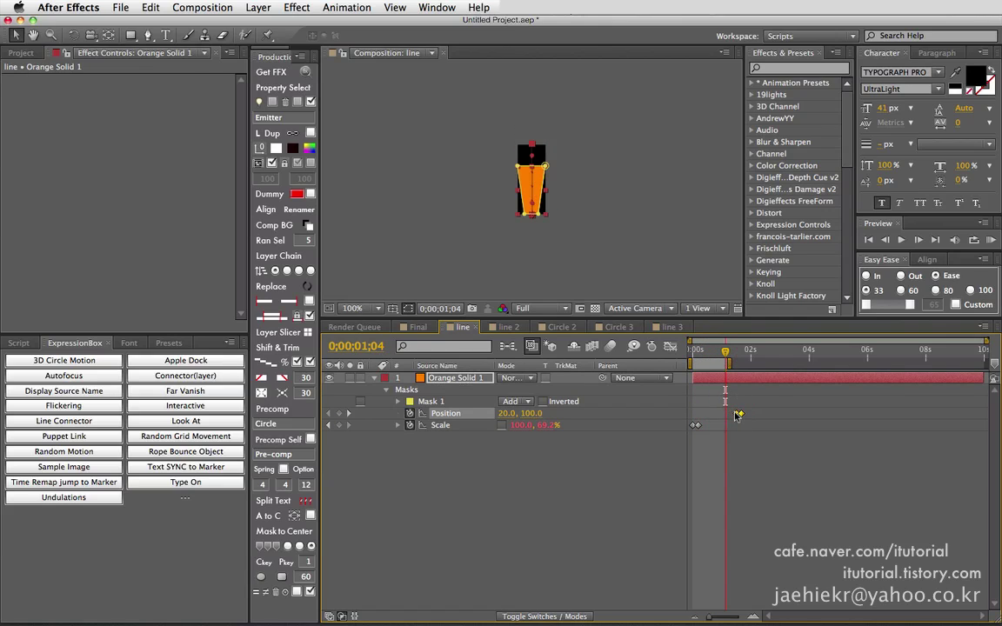
Solo the Circle layer in Final and review it over the first one and a half seconds
{"action": "left_click", "coordinate": [418, 328]}
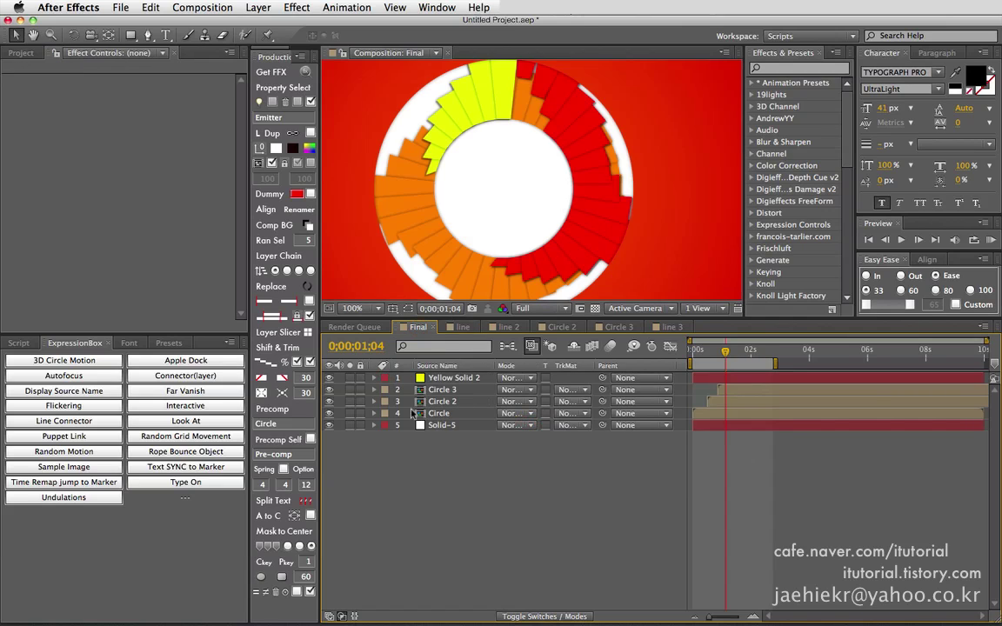
{"action": "left_click", "coordinate": [350, 414]}
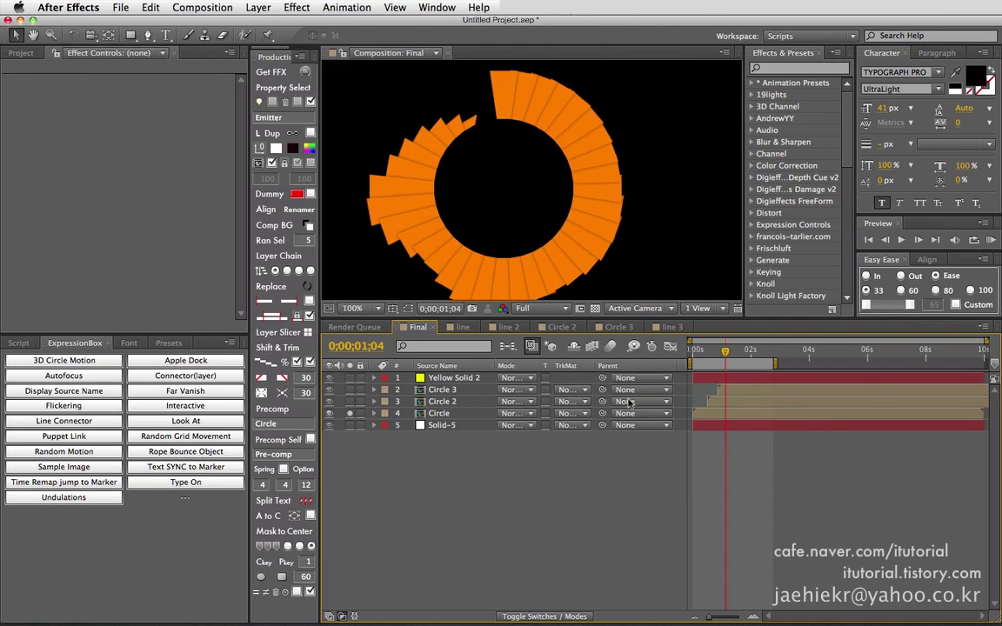
{"action": "left_click_drag", "start_coordinate": [698, 351], "coordinate": [738, 350]}
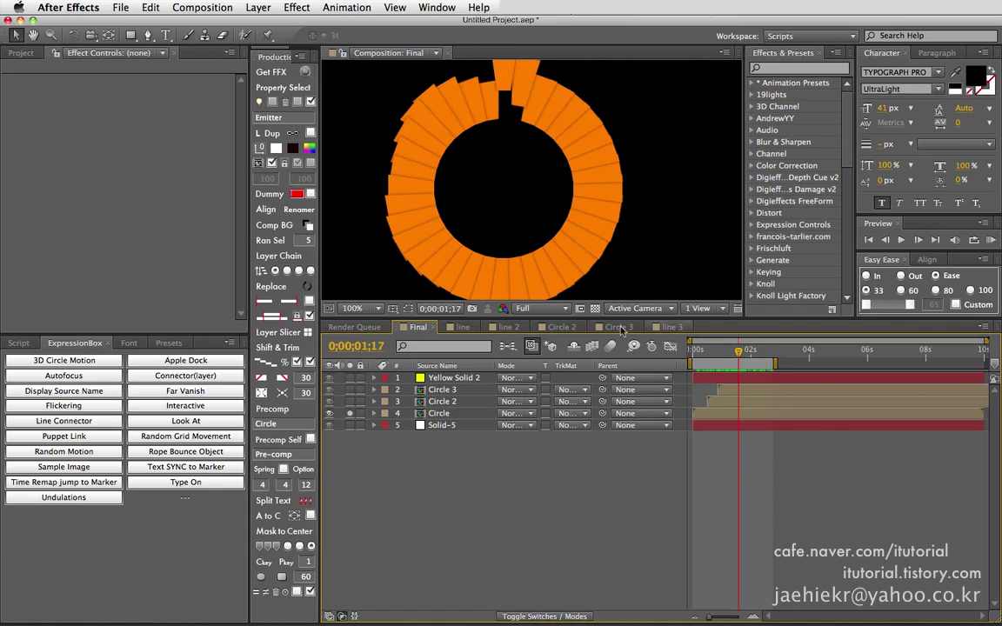
Move Orange Solid 1's two Position keyframes in line back to just after one second and review the soloed Circle in Final
{"action": "left_click", "coordinate": [460, 328]}
{"action": "left_click", "coordinate": [726, 416]}
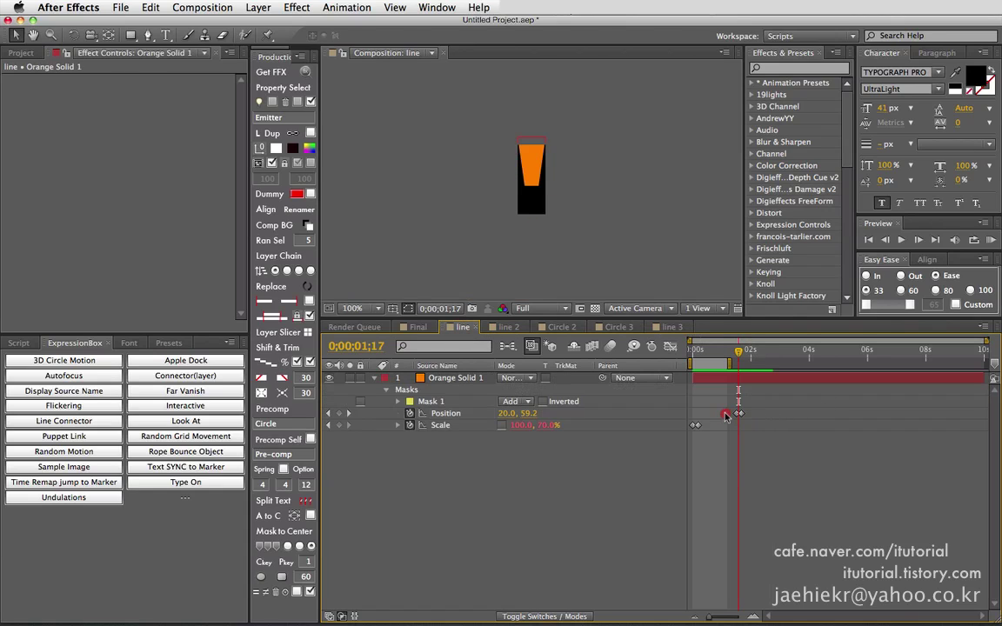
{"action": "left_click", "coordinate": [739, 414]}
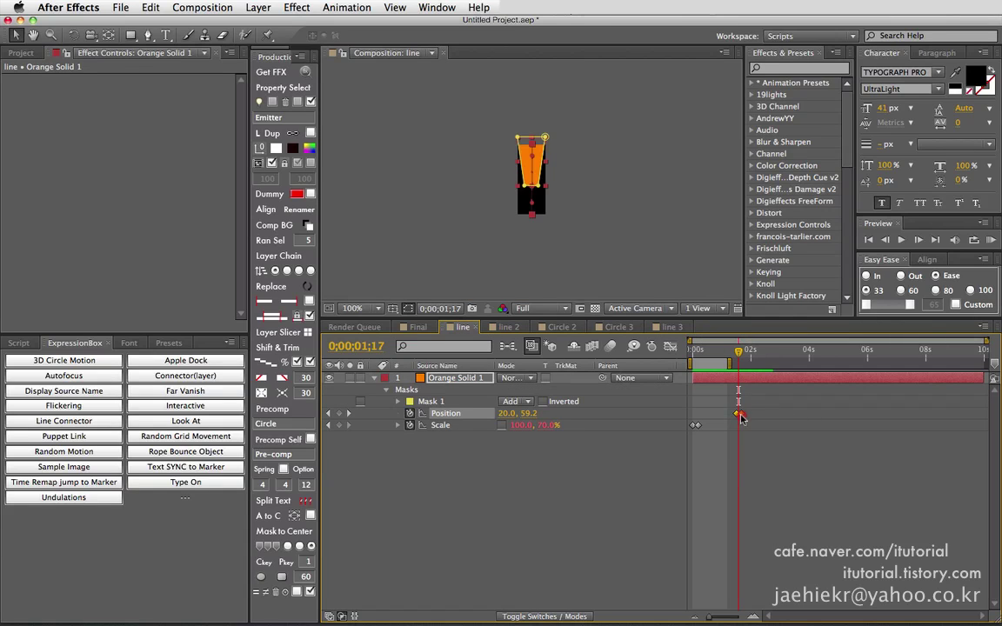
{"action": "left_click_drag", "start_coordinate": [741, 416], "coordinate": [728, 416]}
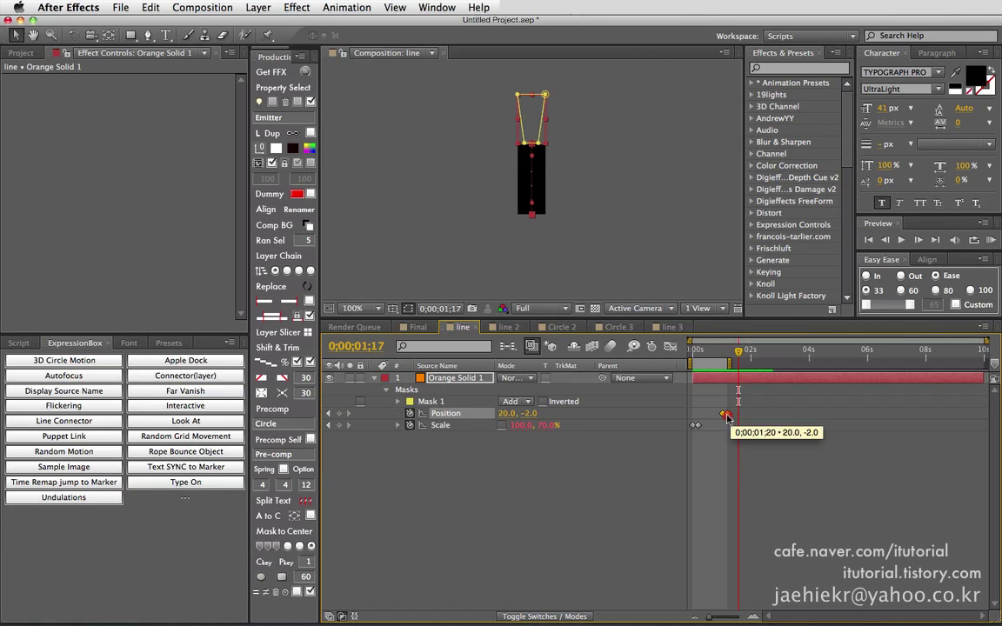
{"action": "left_click", "coordinate": [416, 327]}
{"action": "left_click_drag", "start_coordinate": [692, 352], "coordinate": [734, 352]}
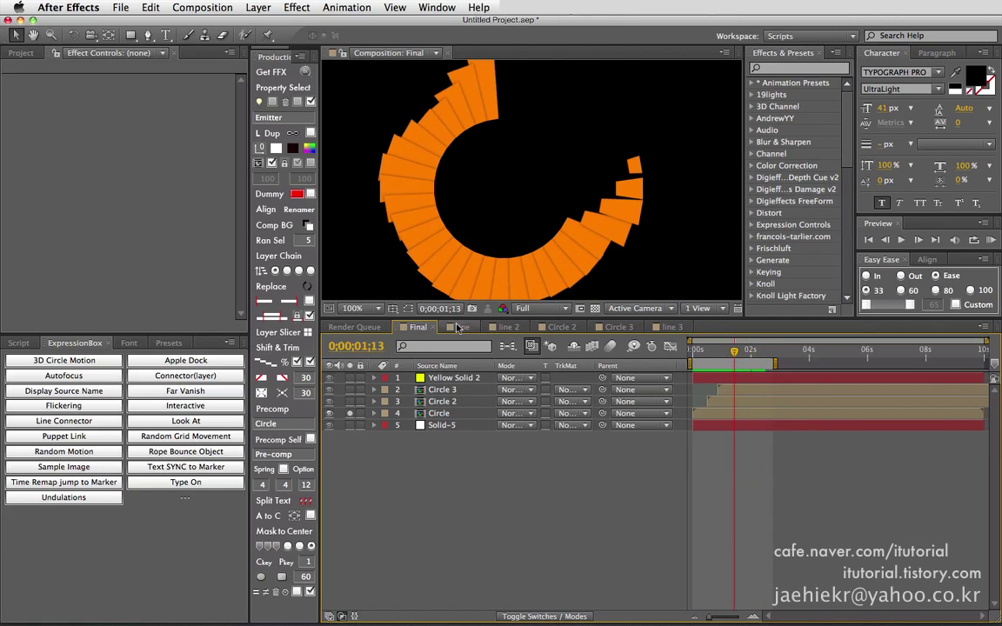
Delete both Position keyframes from Orange Solid 1 in the line comp
{"action": "left_click", "coordinate": [460, 327]}
{"action": "left_click", "coordinate": [461, 379]}
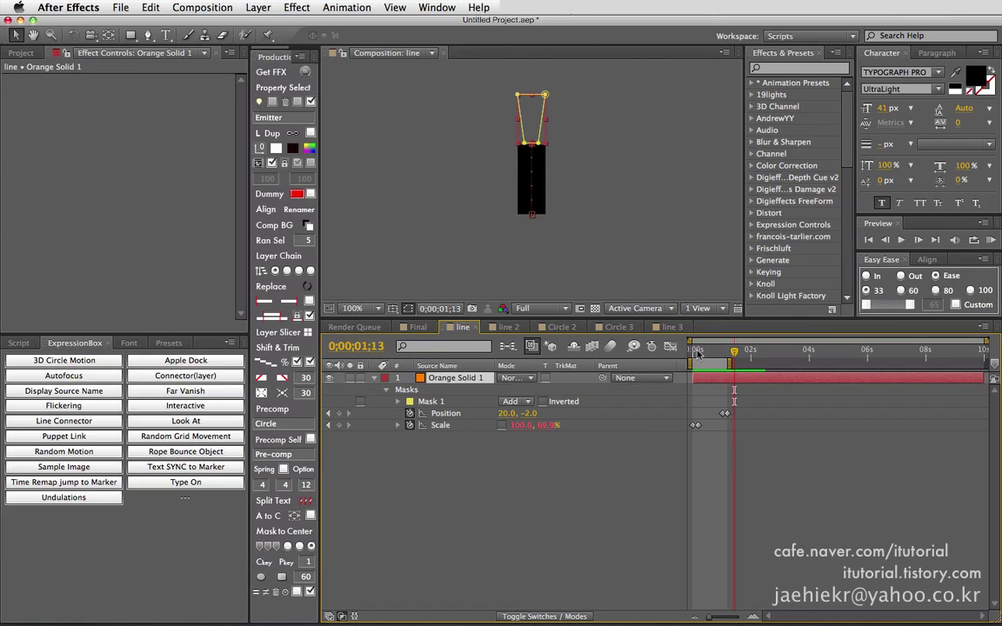
{"action": "left_click_drag", "start_coordinate": [697, 353], "coordinate": [726, 351]}
{"action": "left_click_drag", "start_coordinate": [742, 406], "coordinate": [706, 420]}
{"action": "key", "text": "Delete"}
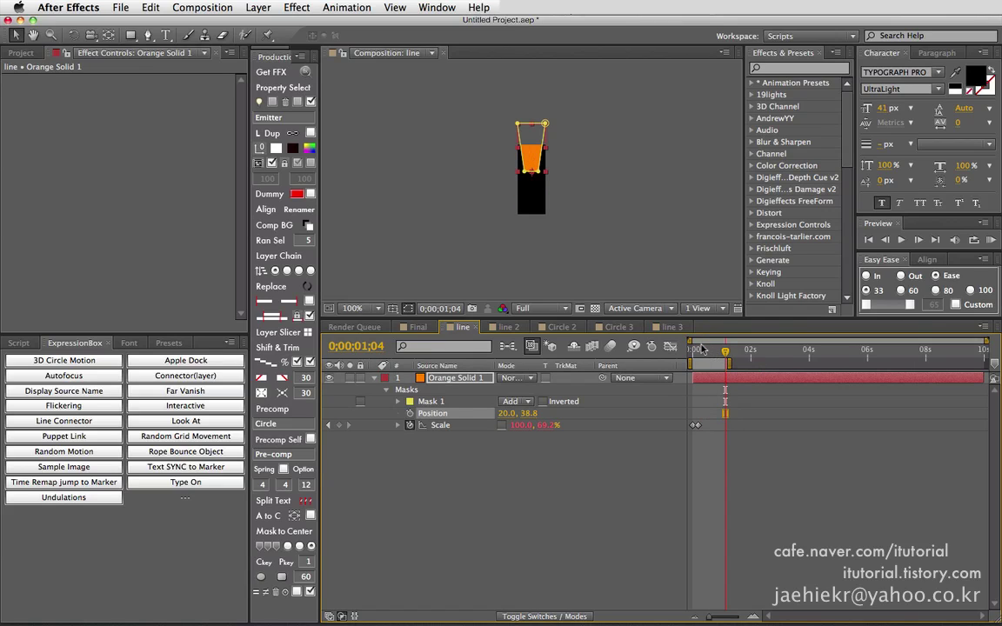
Set Orange Solid 1's Position to 20.0, 102.8 and check the segment's growth over the opening second
{"action": "left_click_drag", "start_coordinate": [702, 349], "coordinate": [719, 351]}
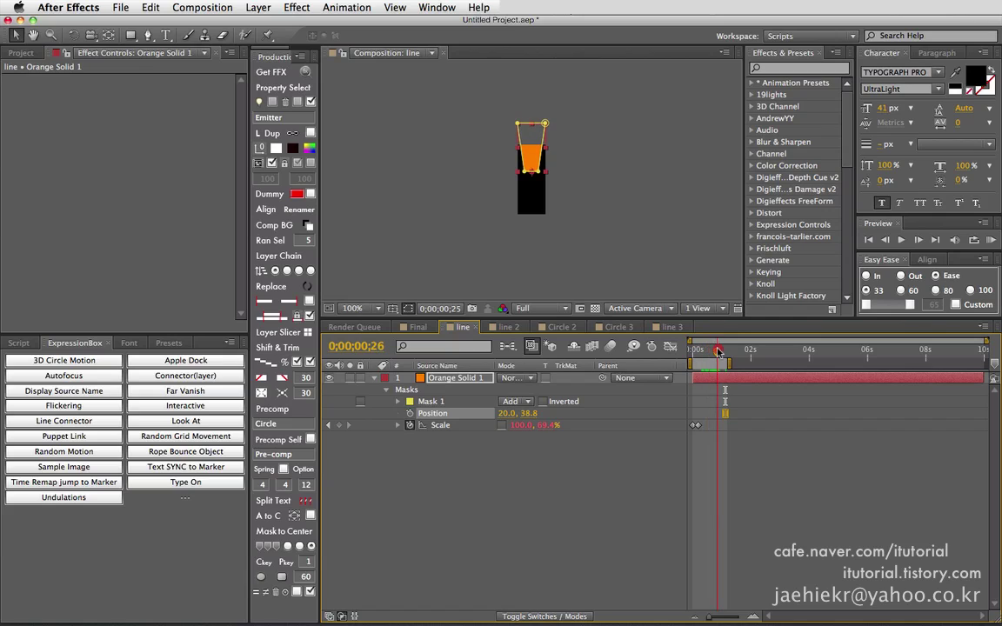
{"action": "left_click", "coordinate": [455, 379]}
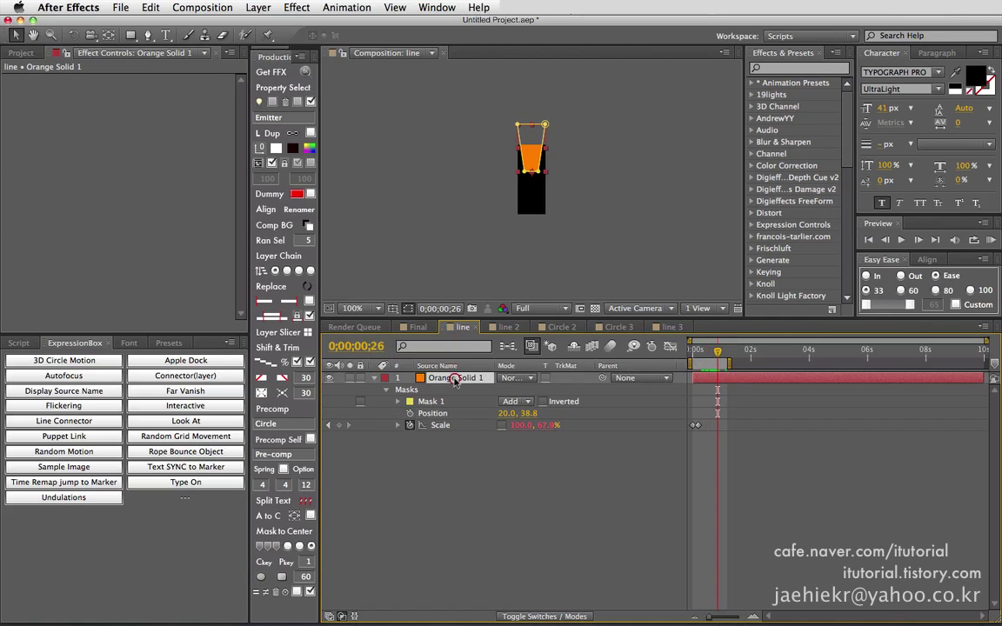
{"action": "key", "text": "u"}
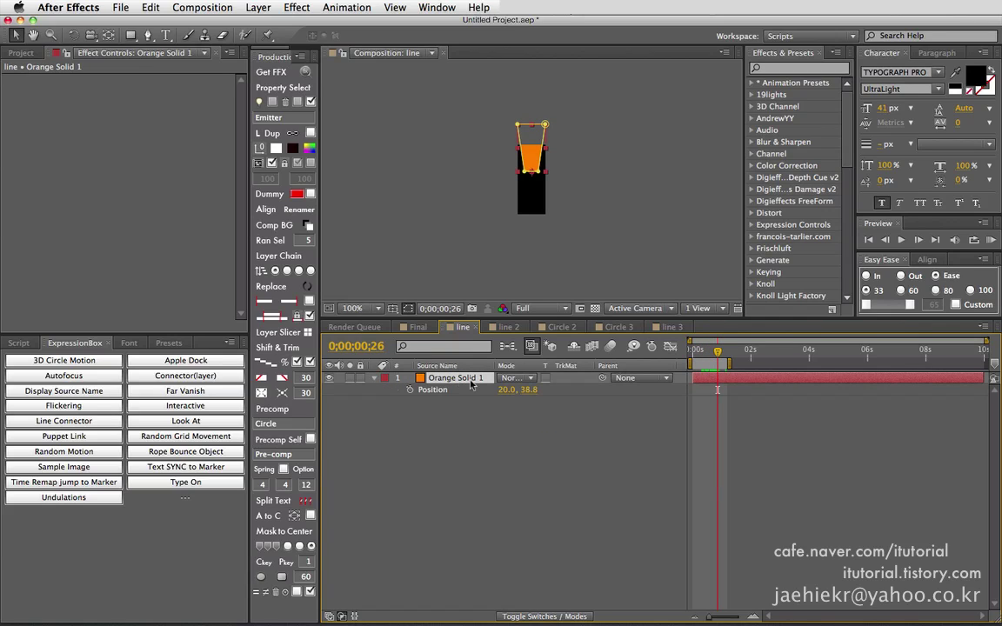
{"action": "left_click_drag", "start_coordinate": [525, 391], "coordinate": [570, 391]}
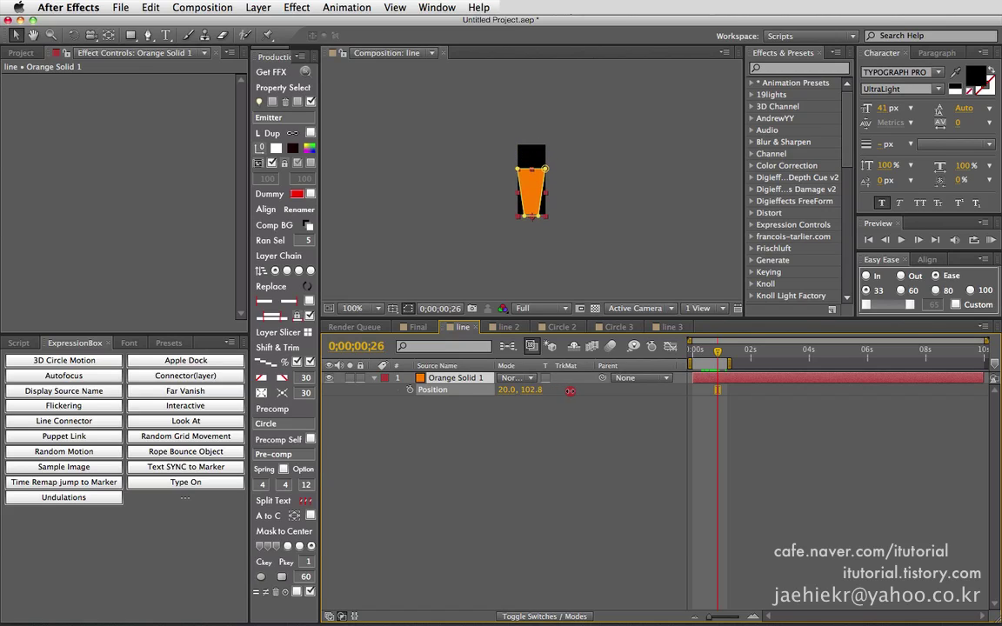
{"action": "mouse_move", "coordinate": [713, 354]}
{"action": "left_mouse_down"}
{"action": "mouse_move", "coordinate": [693, 351]}
{"action": "mouse_move", "coordinate": [729, 353]}
{"action": "left_mouse_up"}
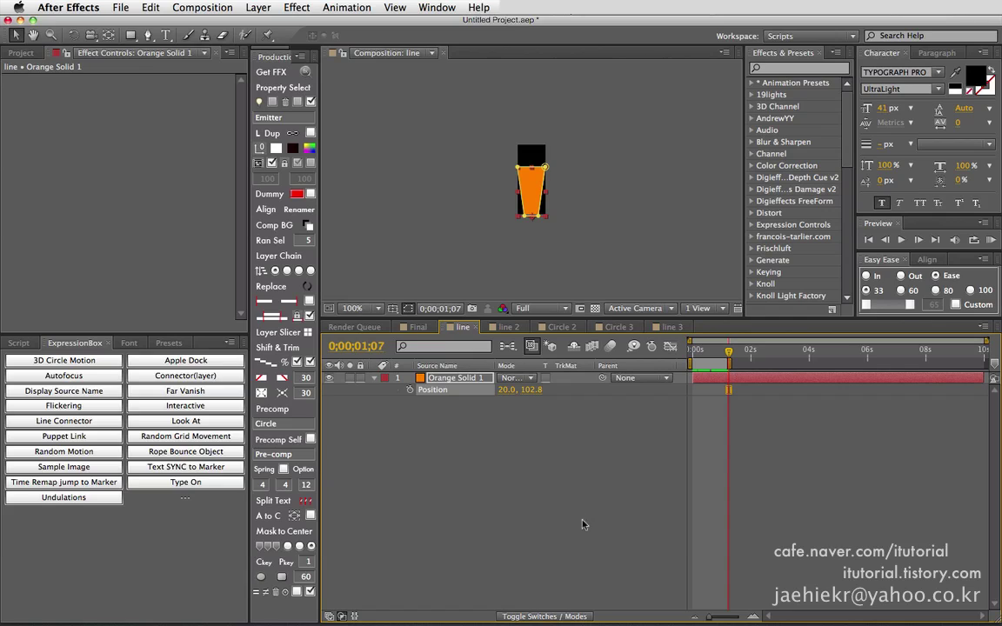
Make Orange Solid 1 a 3D layer and bring the current time to 0;00;00;29
{"action": "left_click", "coordinate": [565, 617]}
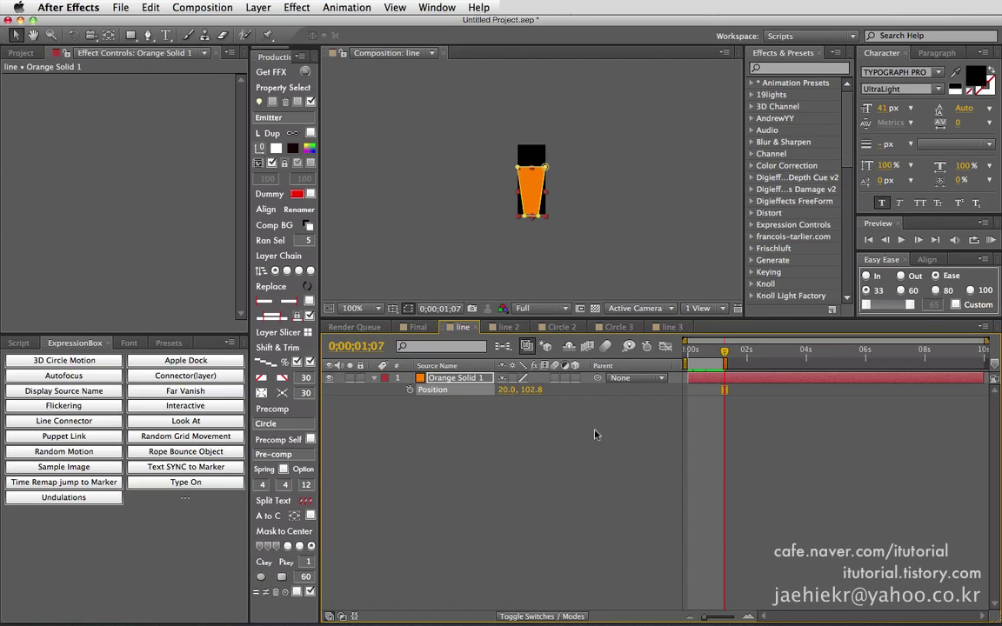
{"action": "left_click", "coordinate": [575, 378]}
{"action": "left_click_drag", "start_coordinate": [690, 348], "coordinate": [717, 349]}
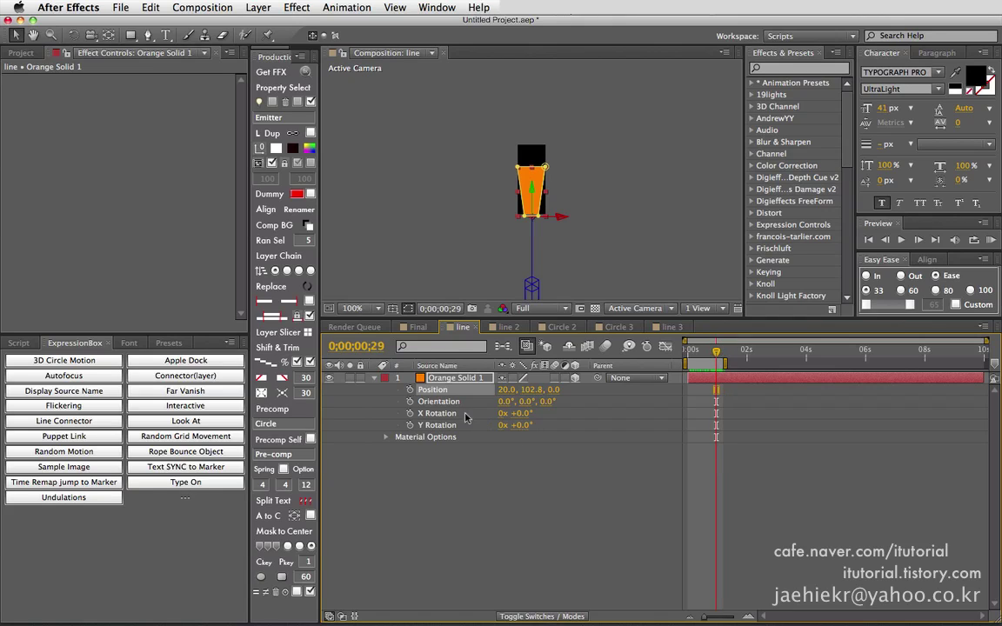
Try turning Orange Solid 1 to a Y Rotation of 87° and undo it
{"action": "left_click", "coordinate": [445, 378]}
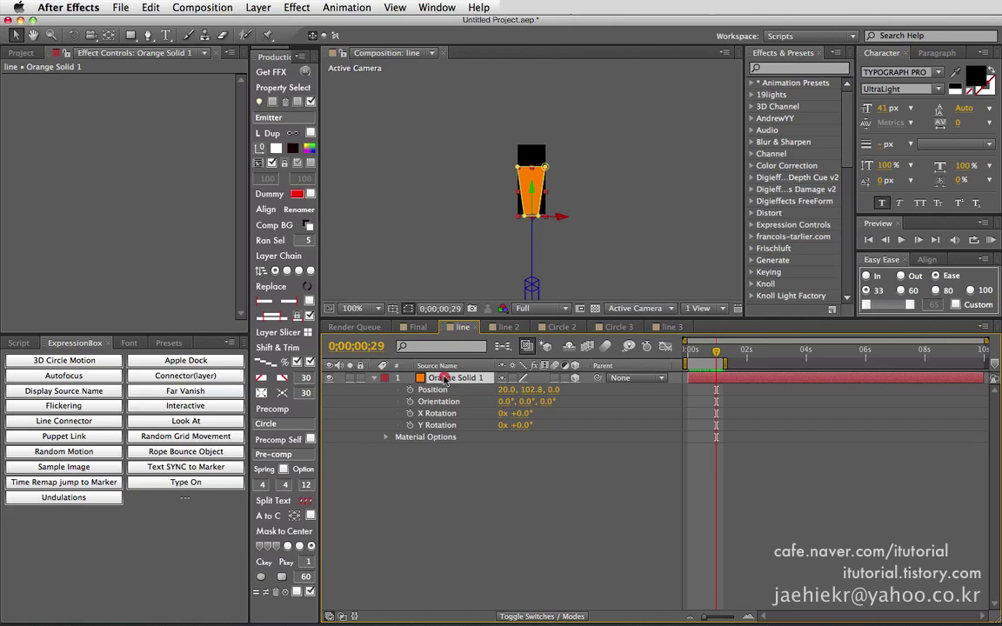
{"action": "left_click", "coordinate": [432, 426]}
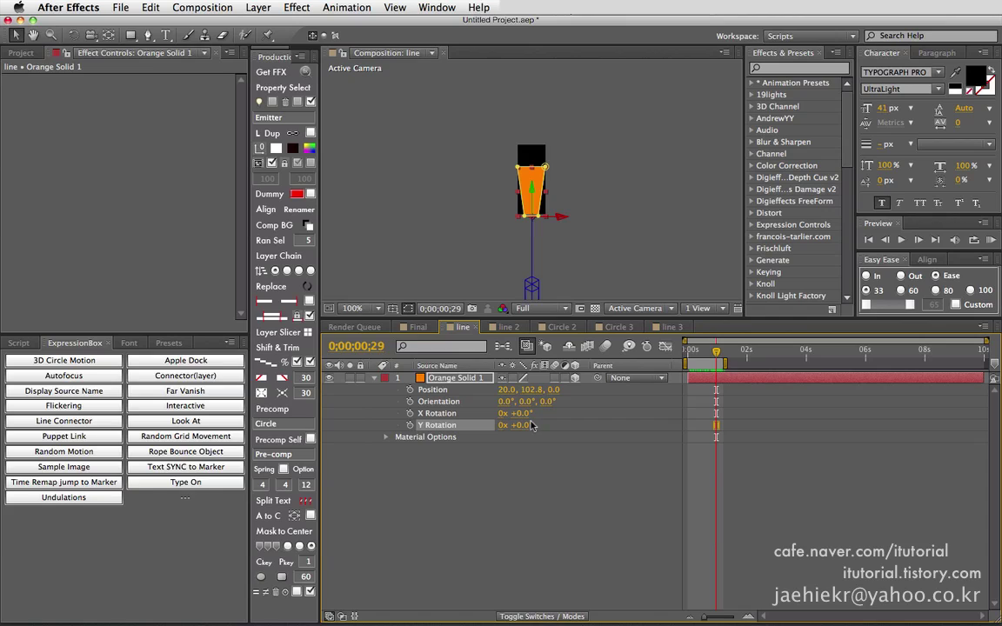
{"action": "left_click_drag", "start_coordinate": [526, 433], "coordinate": [587, 428]}
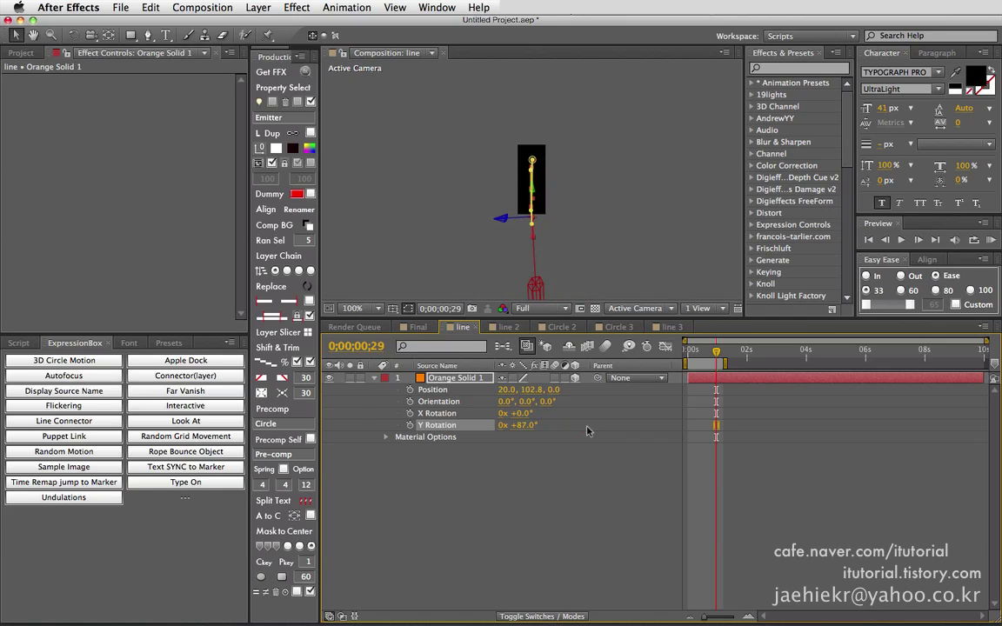
{"action": "key", "text": "super+z"}
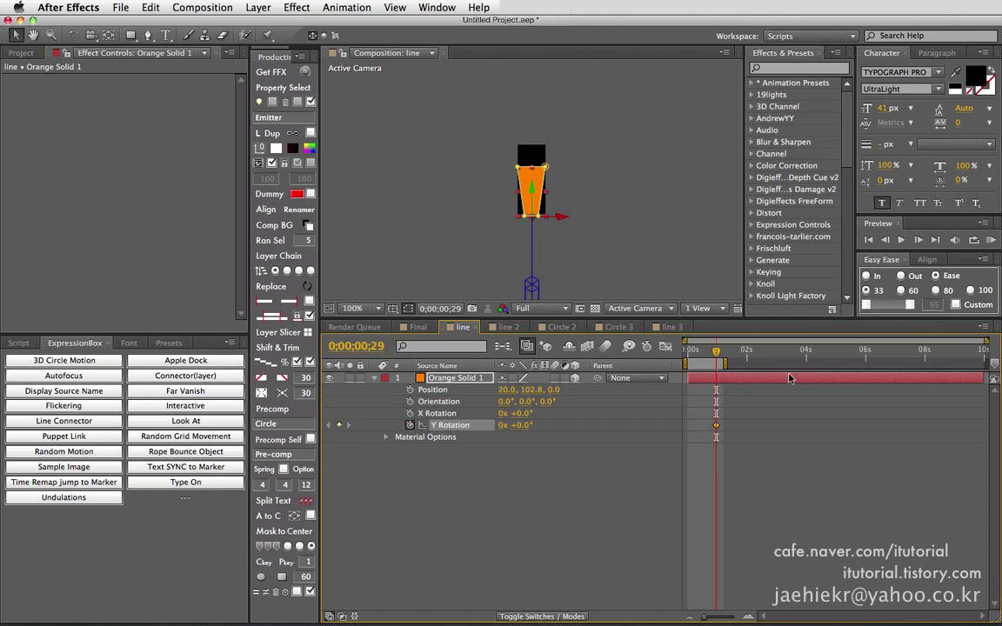
Keyframe Orange Solid 1's Y Rotation from 0° at 0;00;00;29 to 90° at 0;00;01;04
{"action": "key", "text": "Page_Down"}
{"action": "key", "text": "Page_Down"}
{"action": "key", "text": "Page_Down"}
{"action": "key", "text": "Page_Down"}
{"action": "key", "text": "Page_Down"}
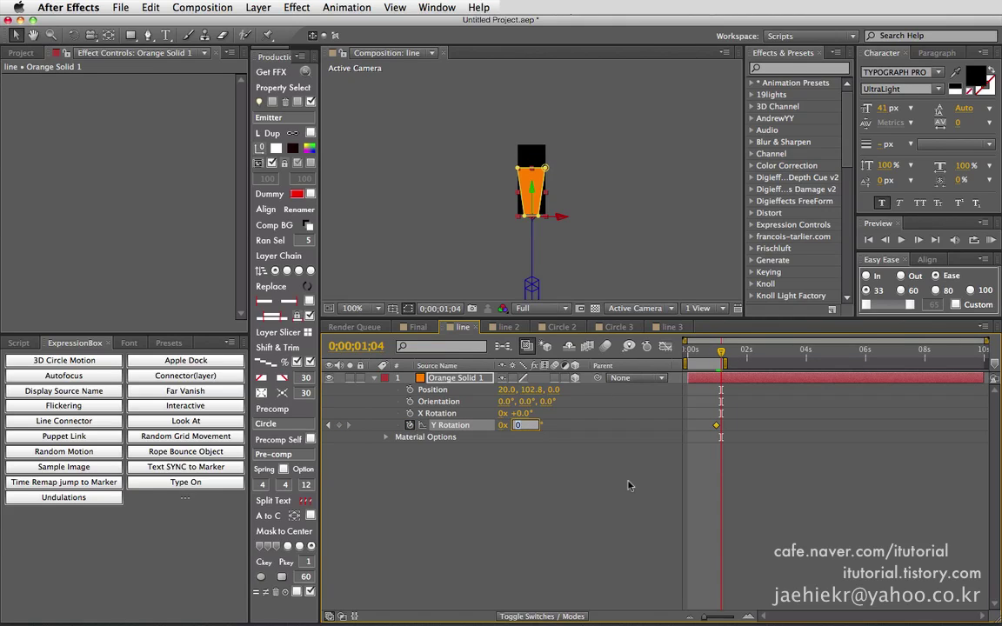
{"action": "key", "text": "Return"}
{"action": "left_click", "coordinate": [667, 476]}
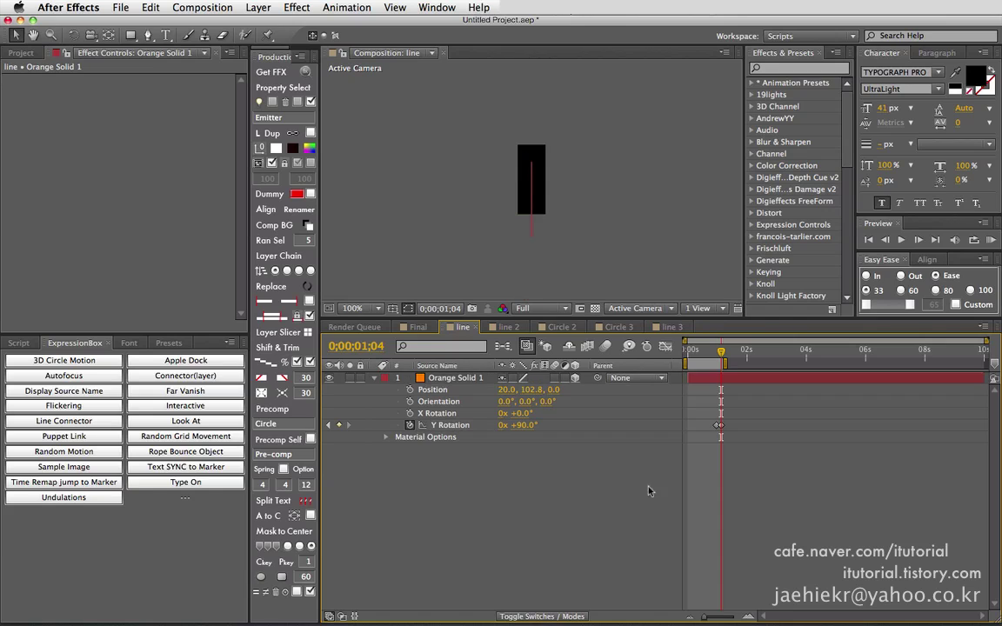
Review the segment's flip in line and preview the soloed Circle in Final at 100% and 50% magnification
{"action": "left_click_drag", "start_coordinate": [709, 356], "coordinate": [753, 344]}
{"action": "left_click", "coordinate": [418, 328]}
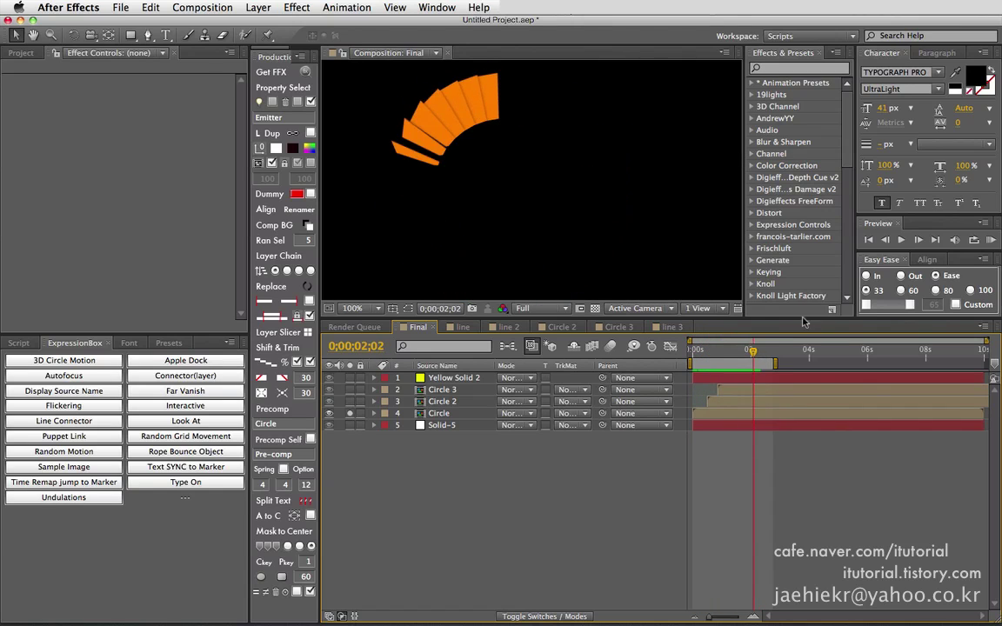
{"action": "left_click", "coordinate": [991, 239]}
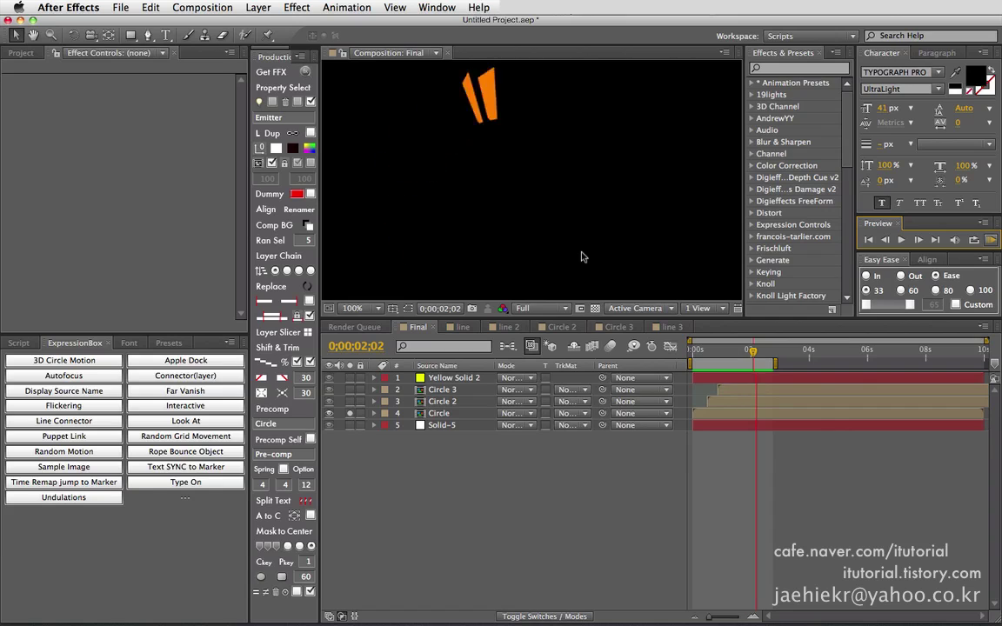
{"action": "key", "text": "space"}
{"action": "key", "text": "comma"}
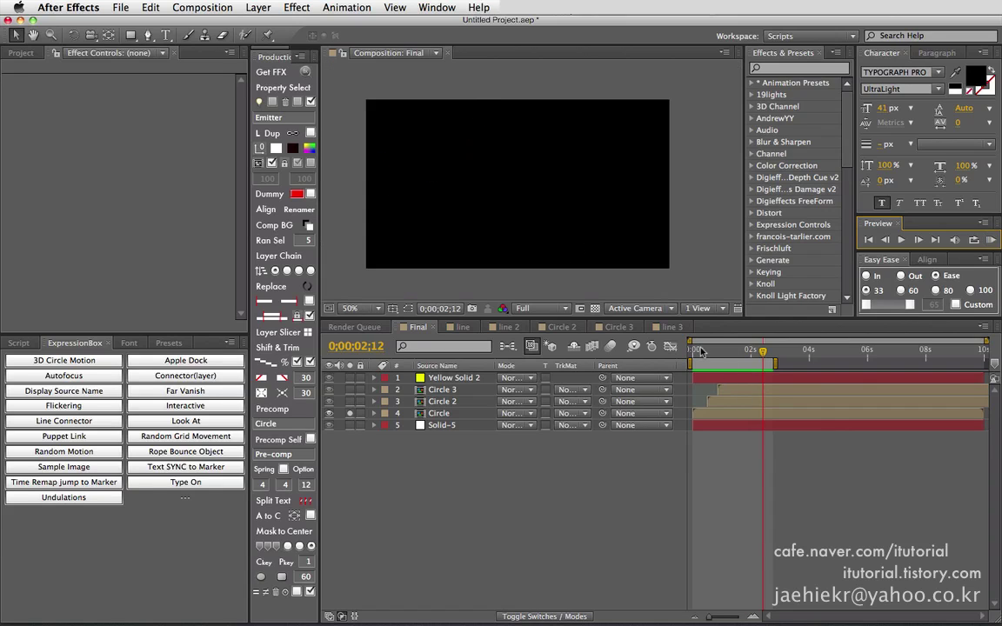
{"action": "left_click_drag", "start_coordinate": [701, 351], "coordinate": [727, 350]}
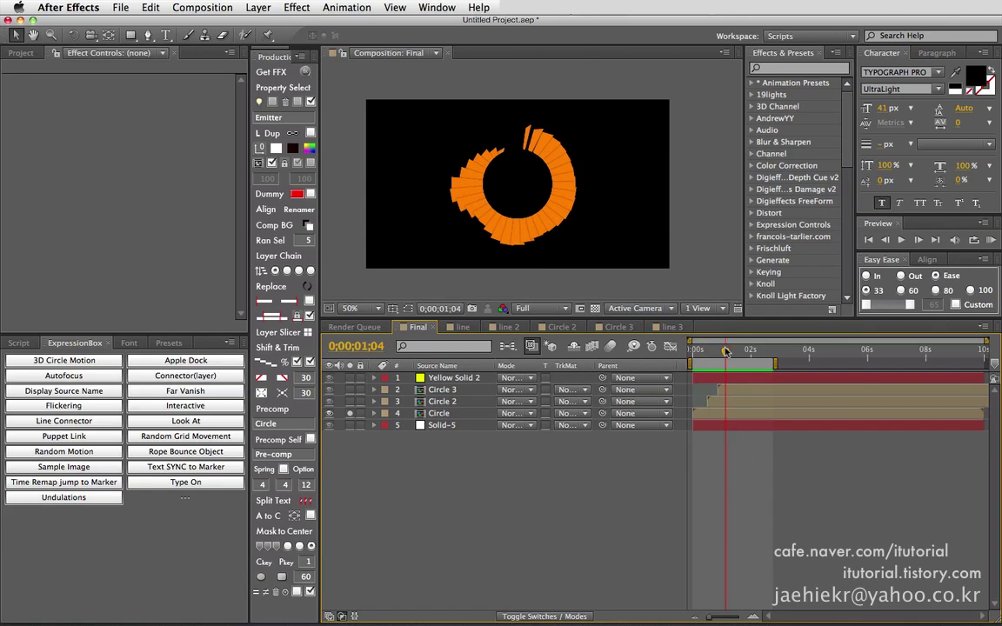
{"action": "left_click", "coordinate": [991, 241]}
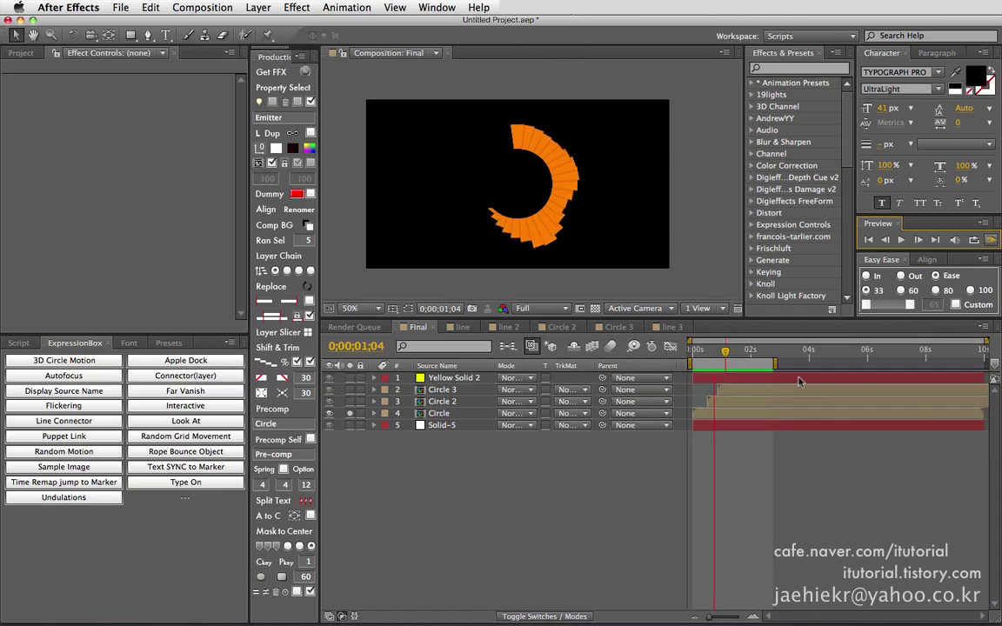